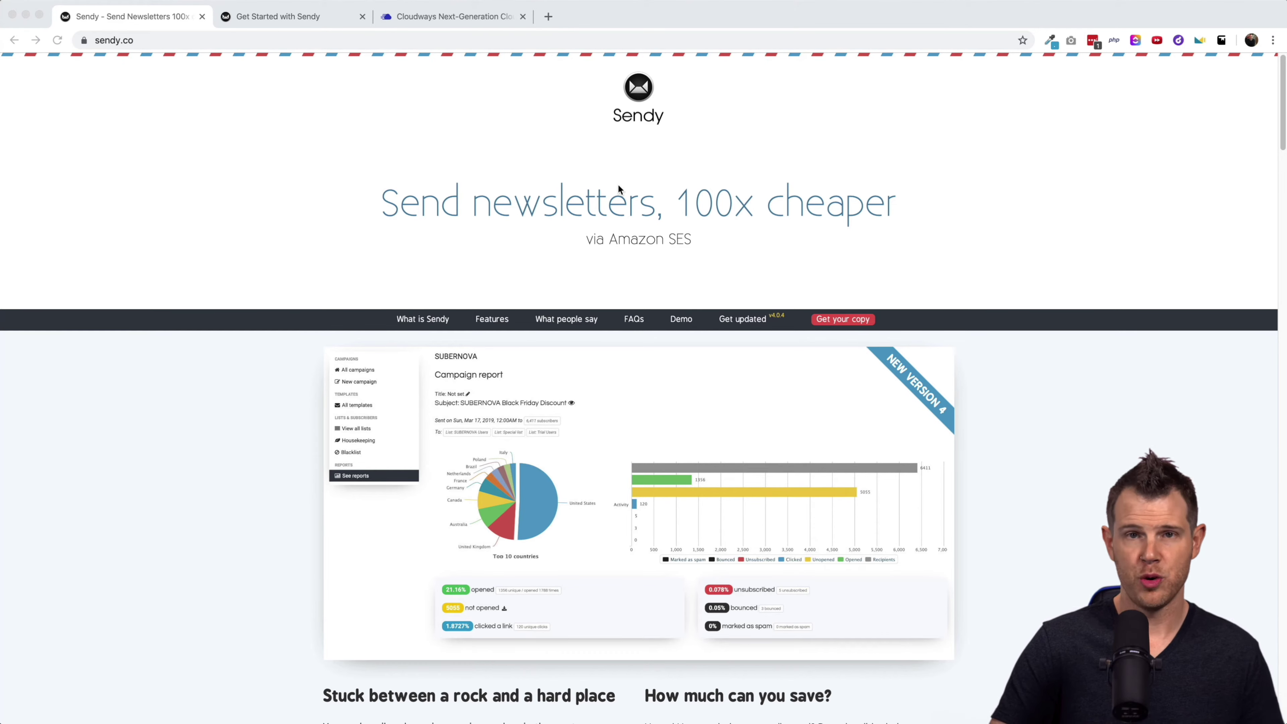
Scroll down through the Sendy feature overview on sendy.co.
scroll(610, 509, down, 13)
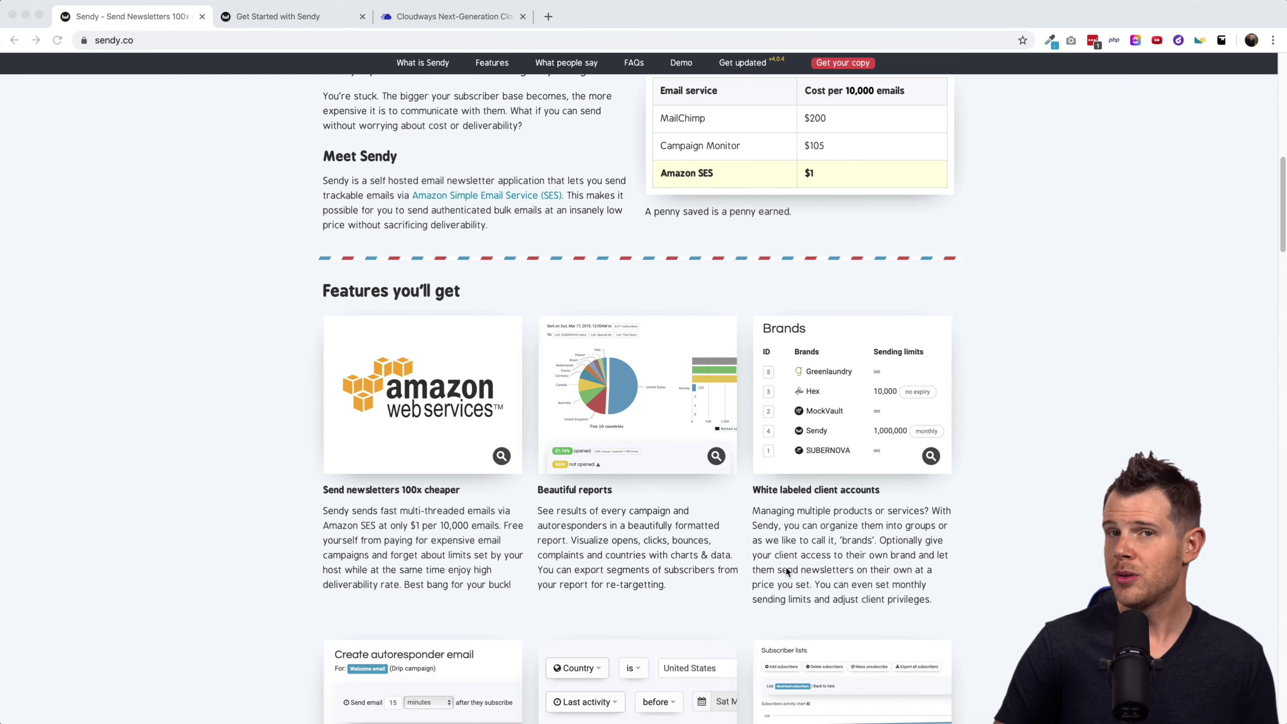
scroll(733, 557, down, 5)
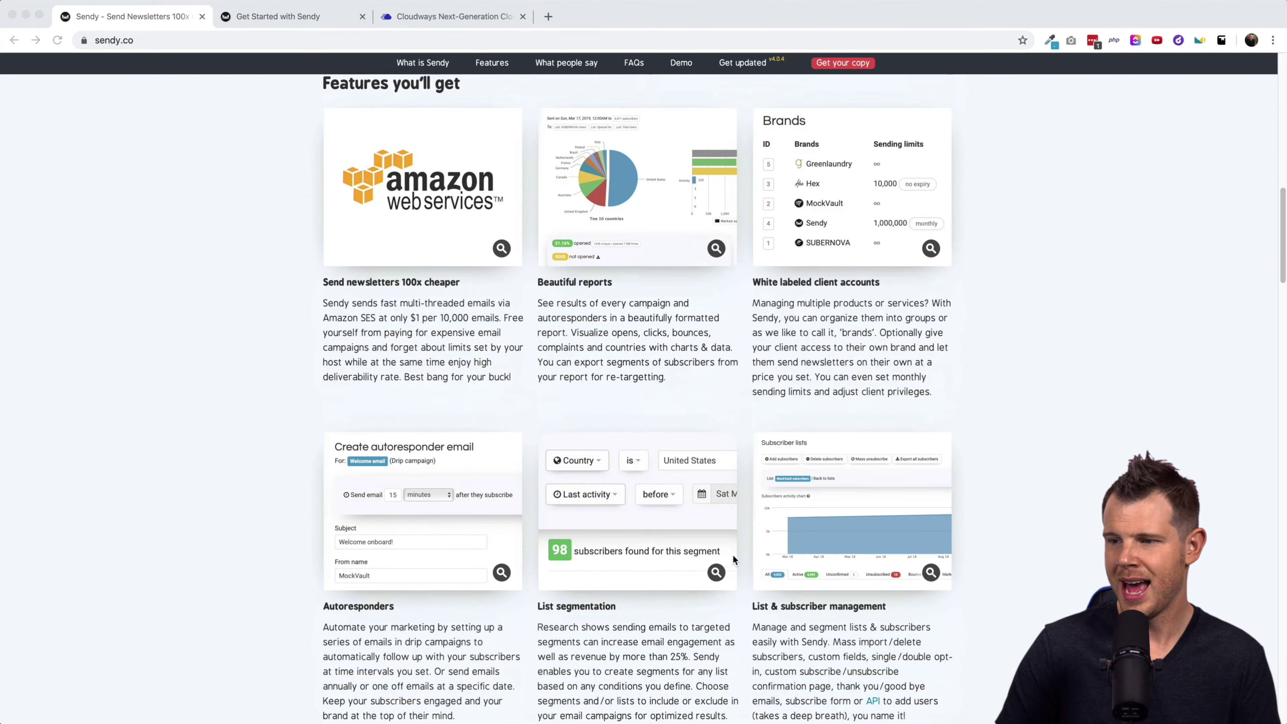
scroll(421, 586, down, 3)
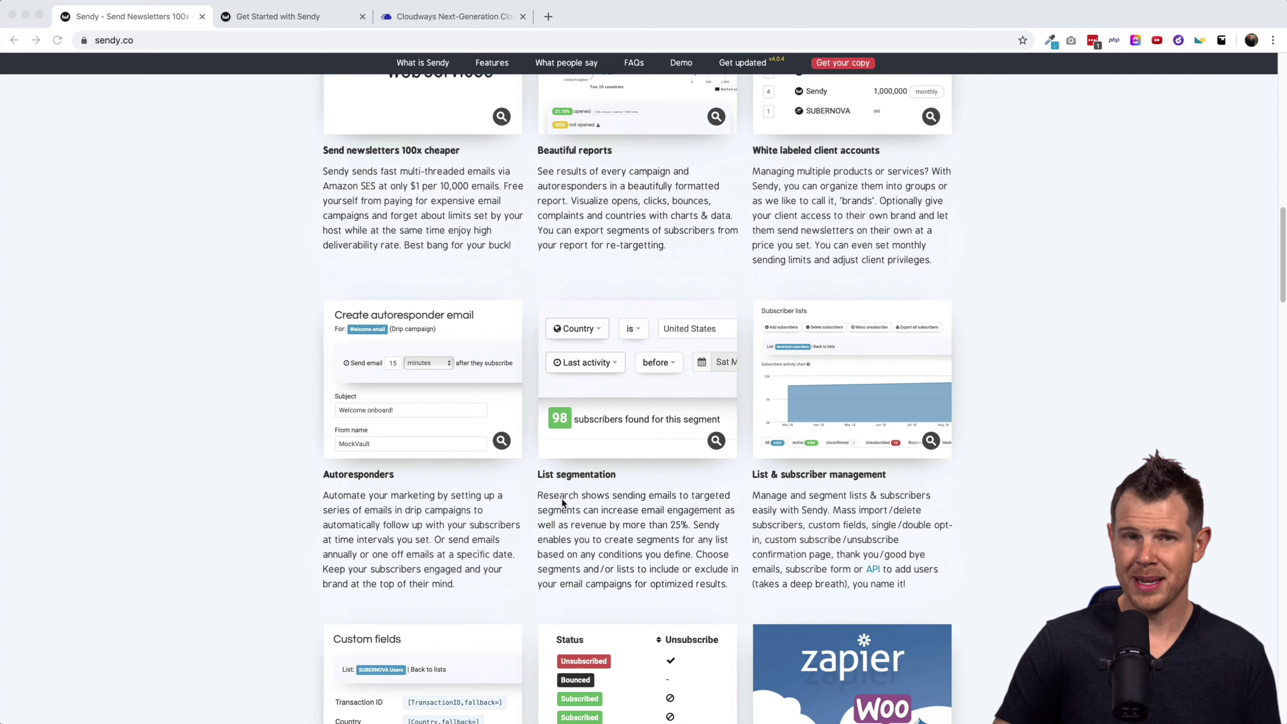
scroll(798, 495, down, 1)
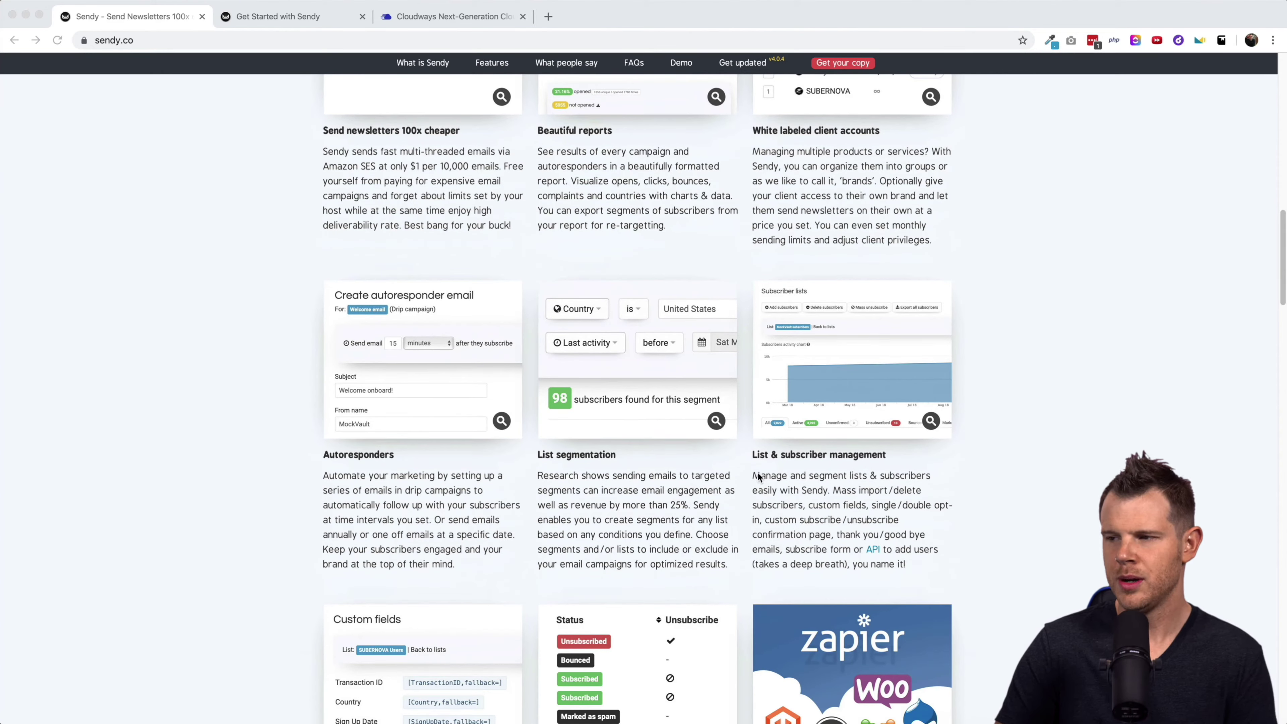
scroll(797, 474, down, 5)
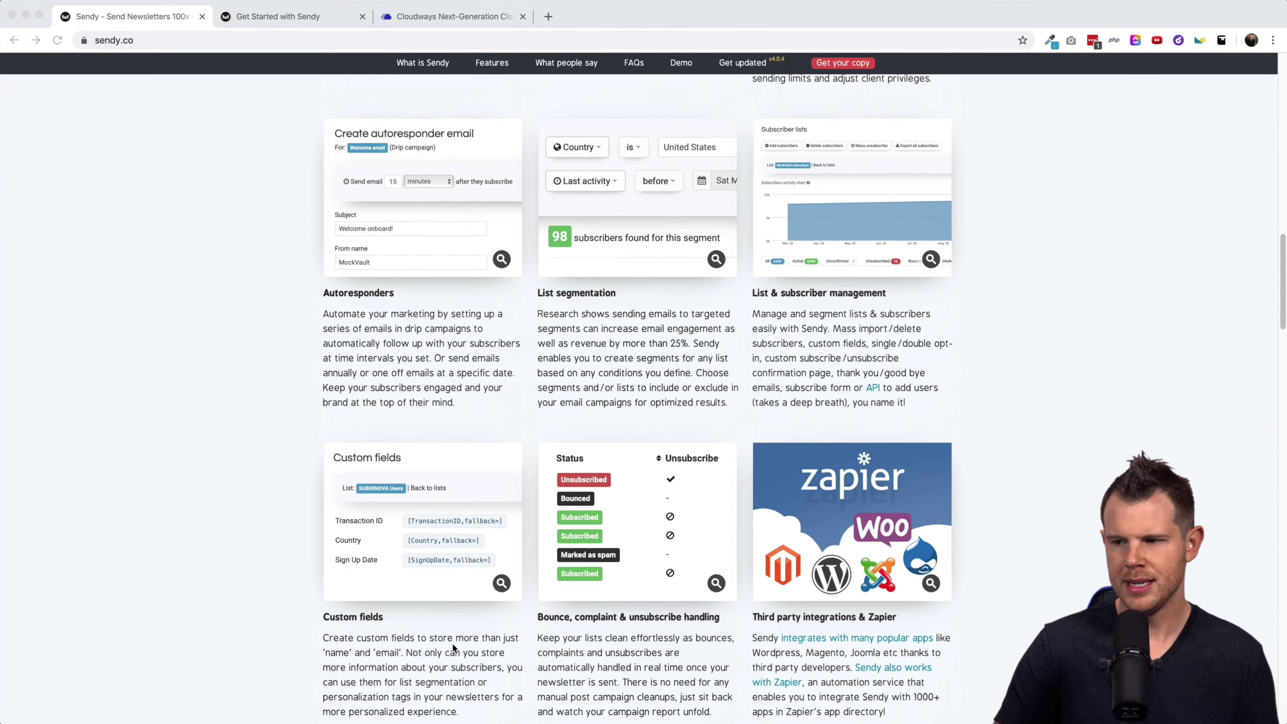
scroll(778, 625, down, 6)
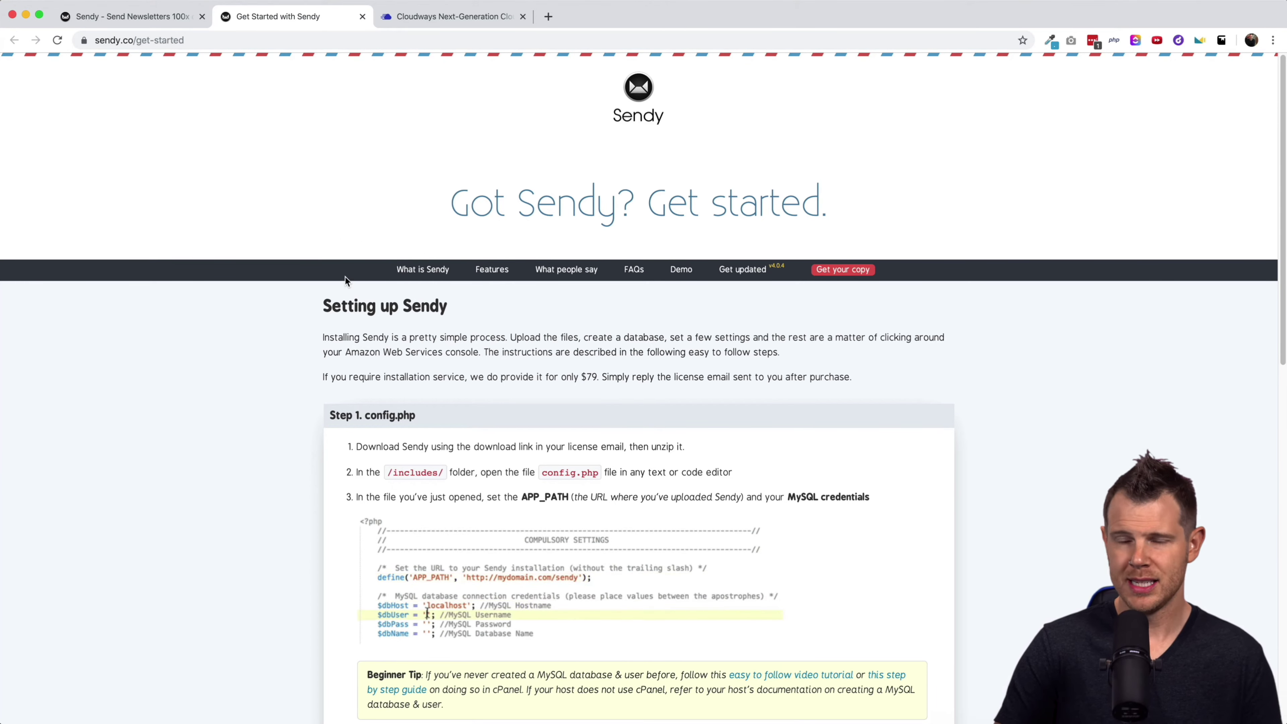
Scroll down the get-started page to Step 1: config.php.
scroll(339, 364, down, 2)
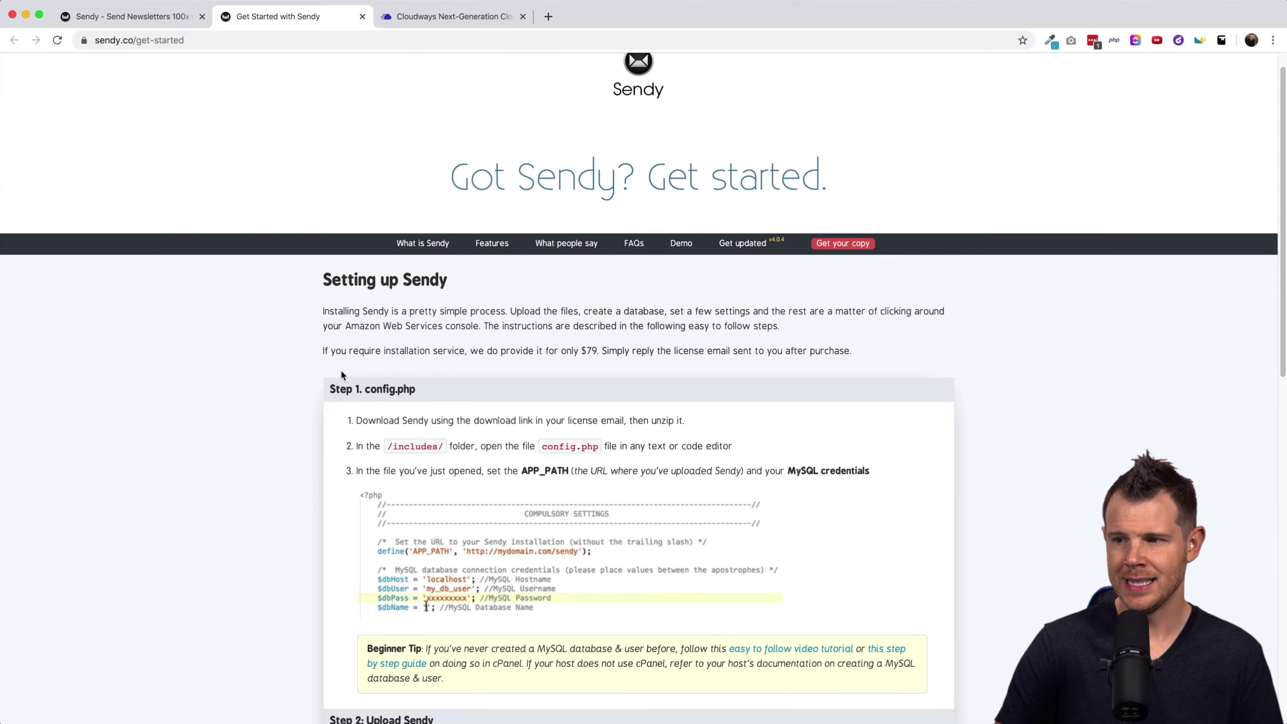
scroll(341, 373, down, 5)
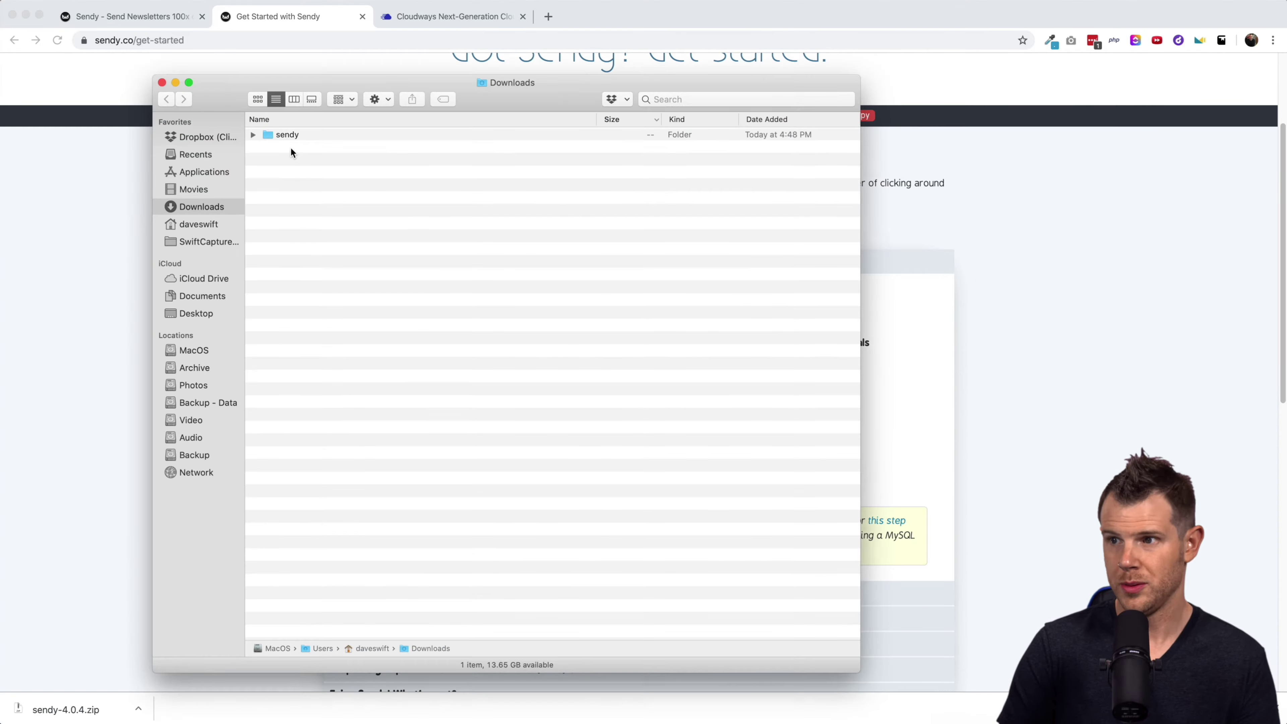
Open sendy/includes/config.php from Downloads in TextEdit.
double_click(281, 135)
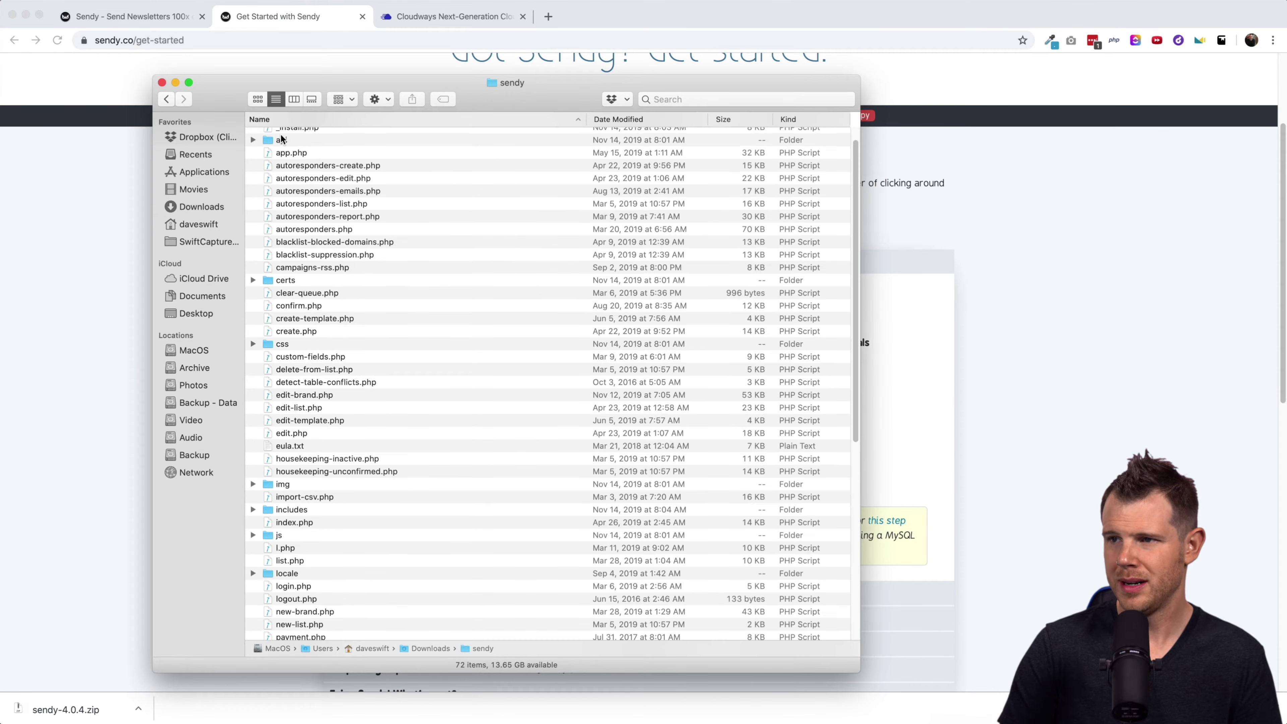
scroll(337, 486, down, 1)
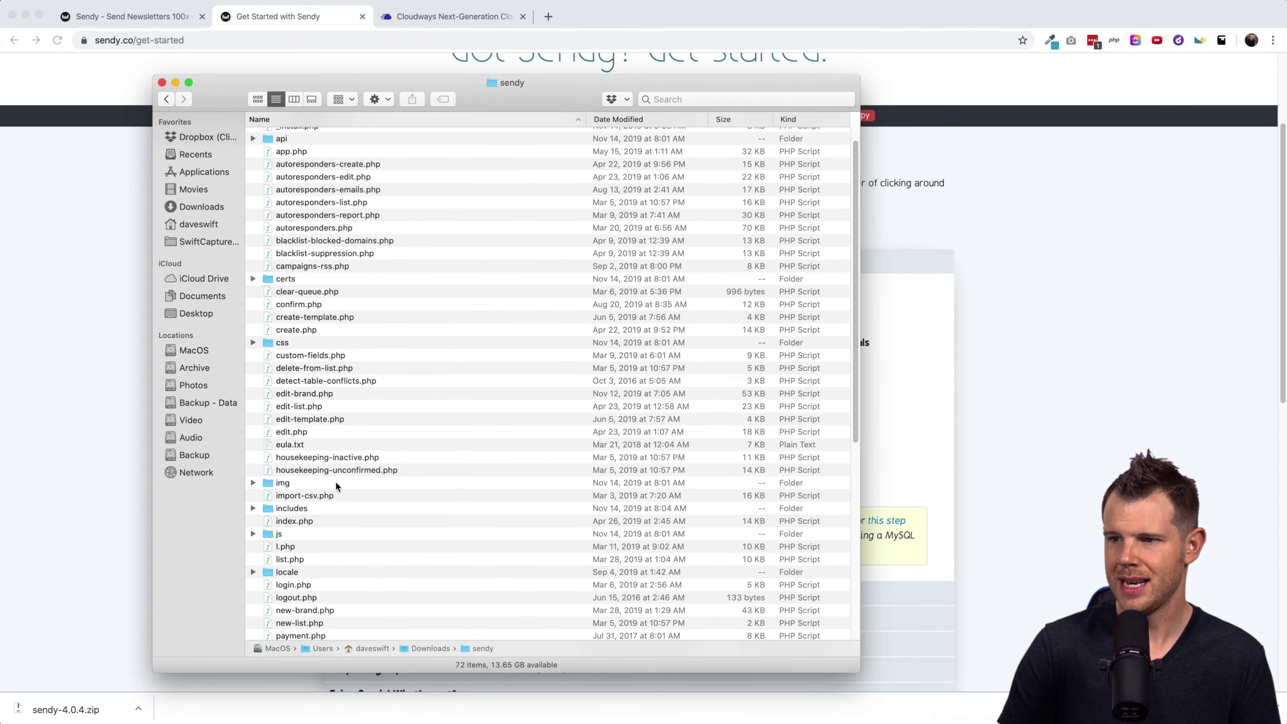
double_click(282, 510)
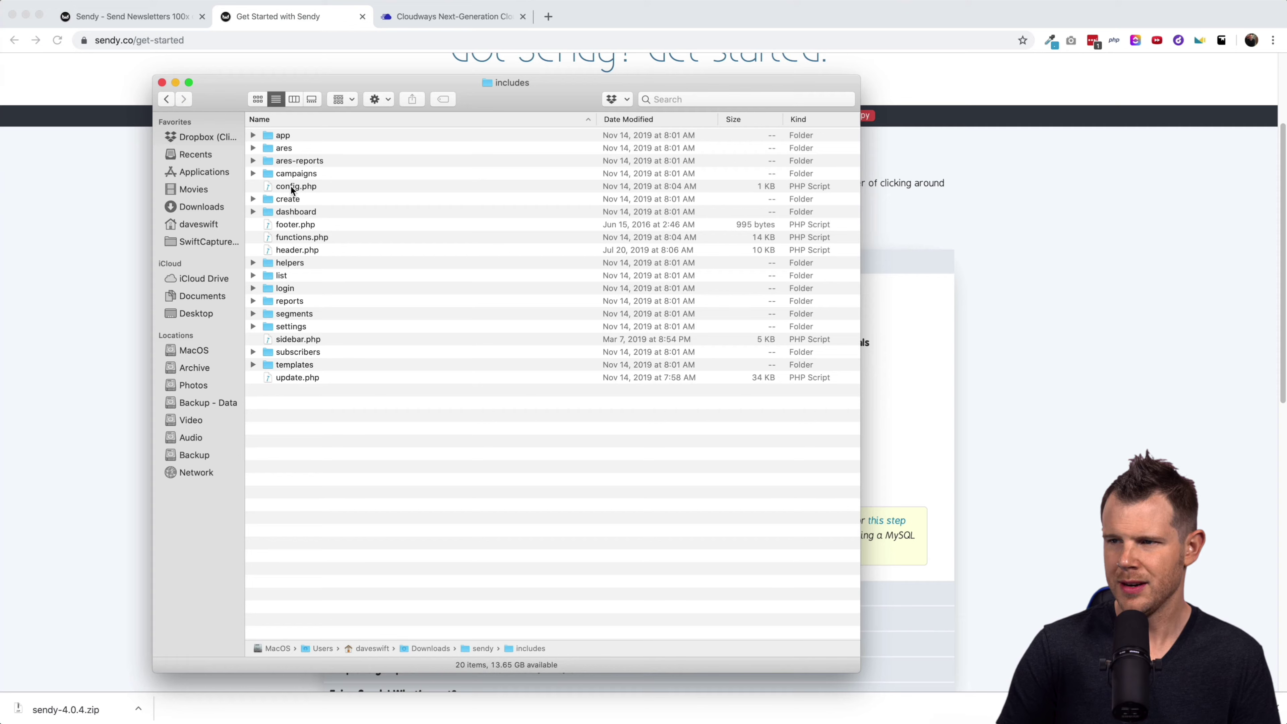
click(291, 187)
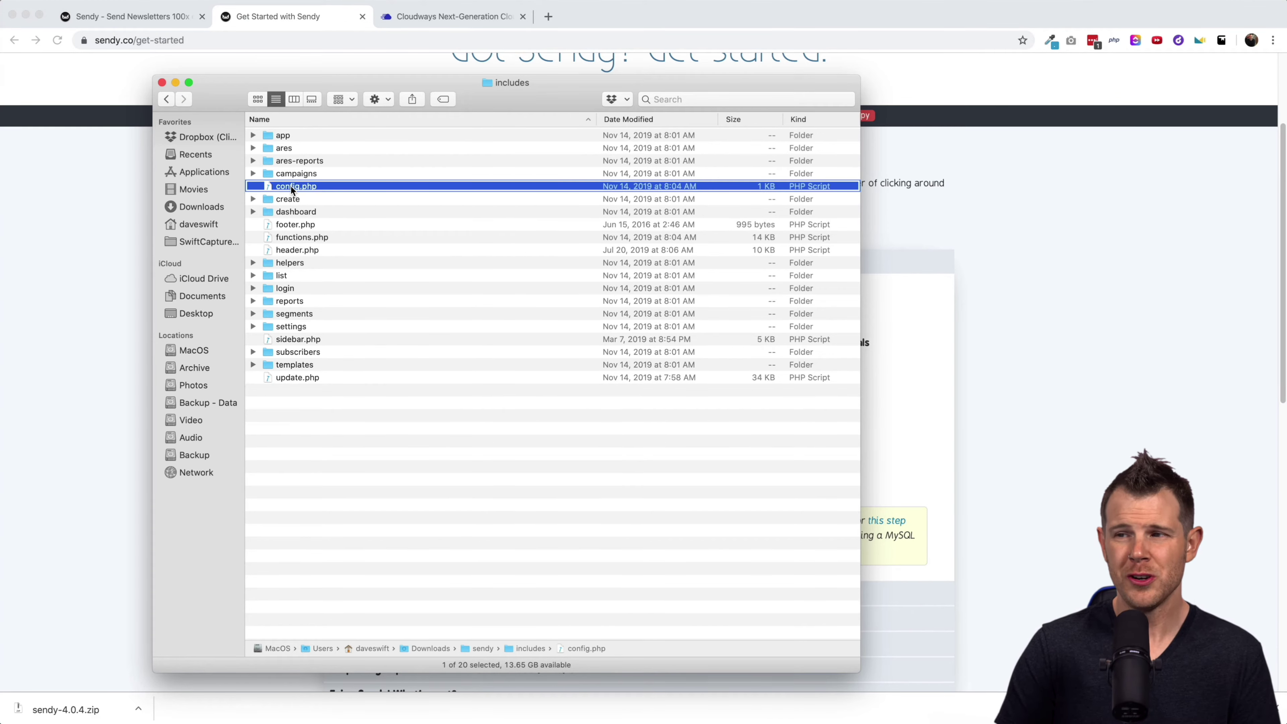
right_click(290, 187)
mouse_move(337, 206)
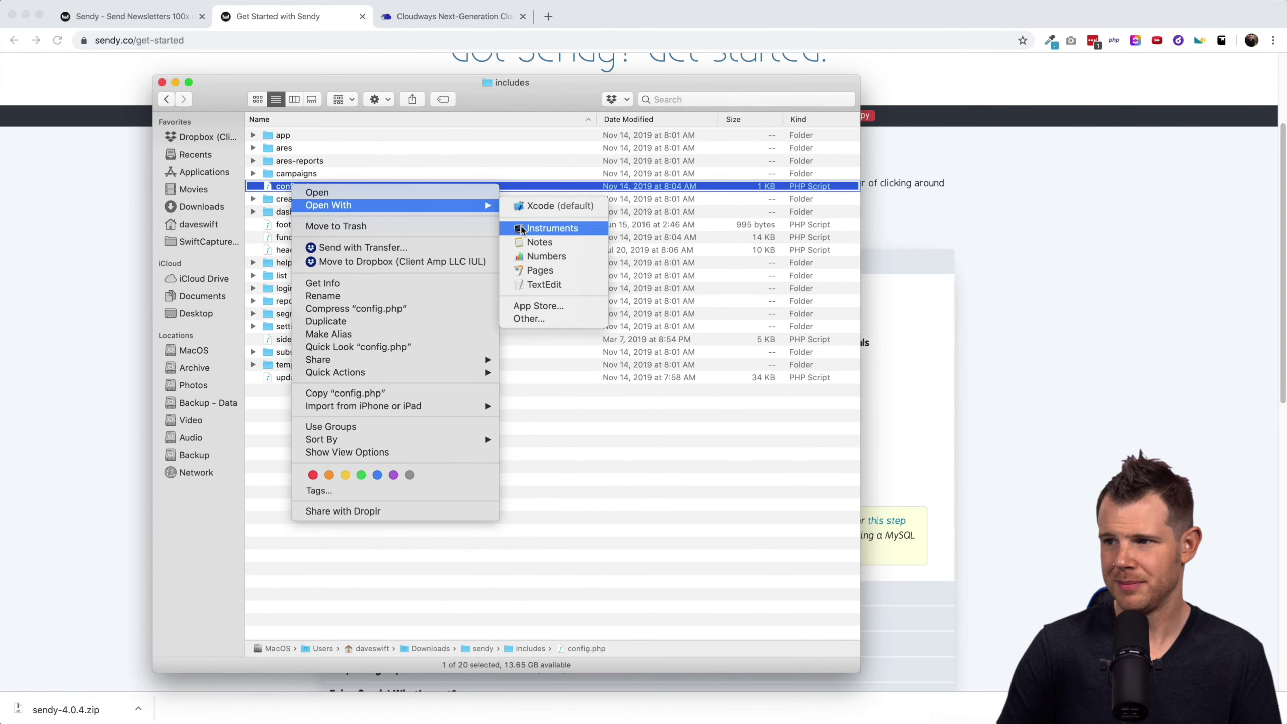
click(537, 287)
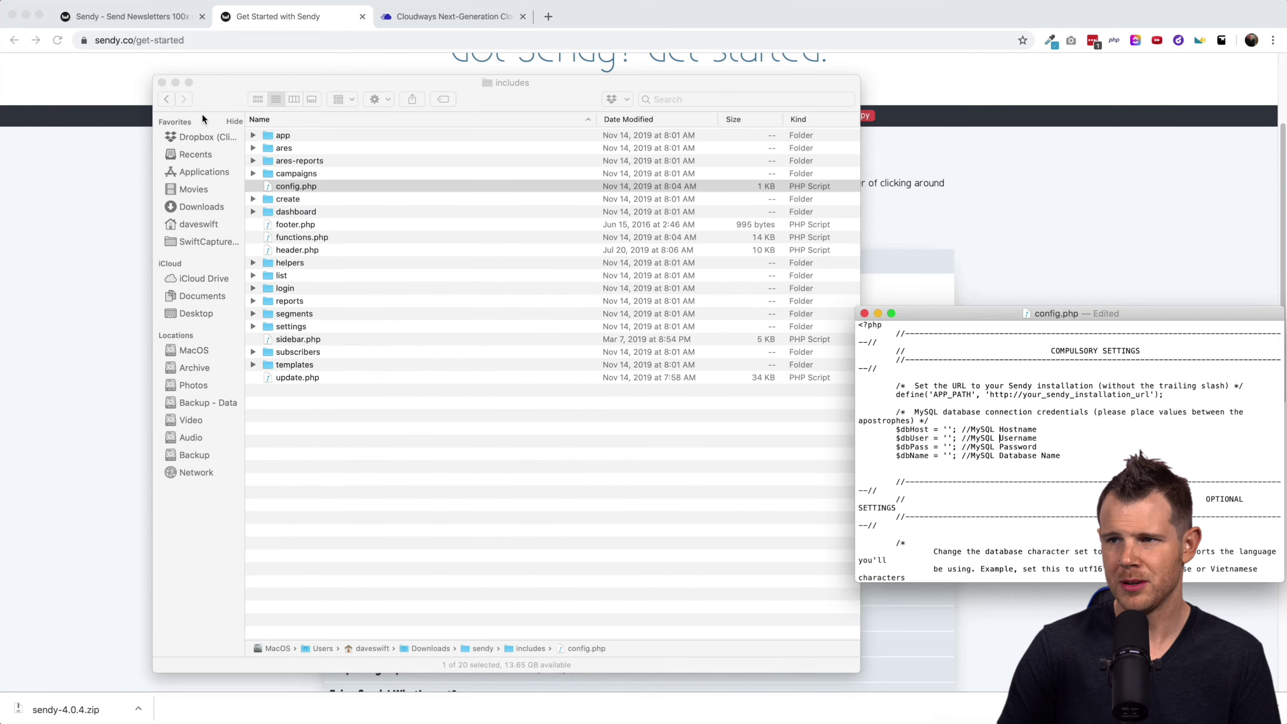
Close the includes Finder window and move the config.php window to the top left.
drag(953, 318, 341, 171)
click(162, 82)
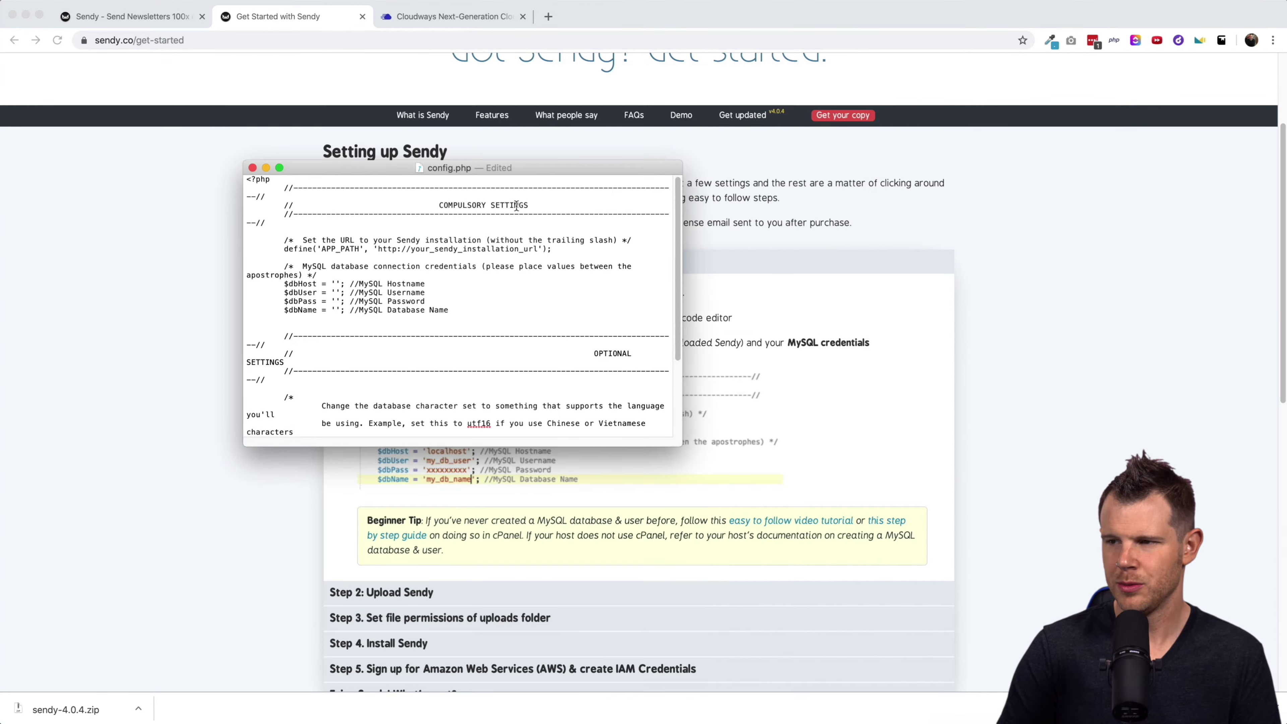
drag(437, 168, 261, 44)
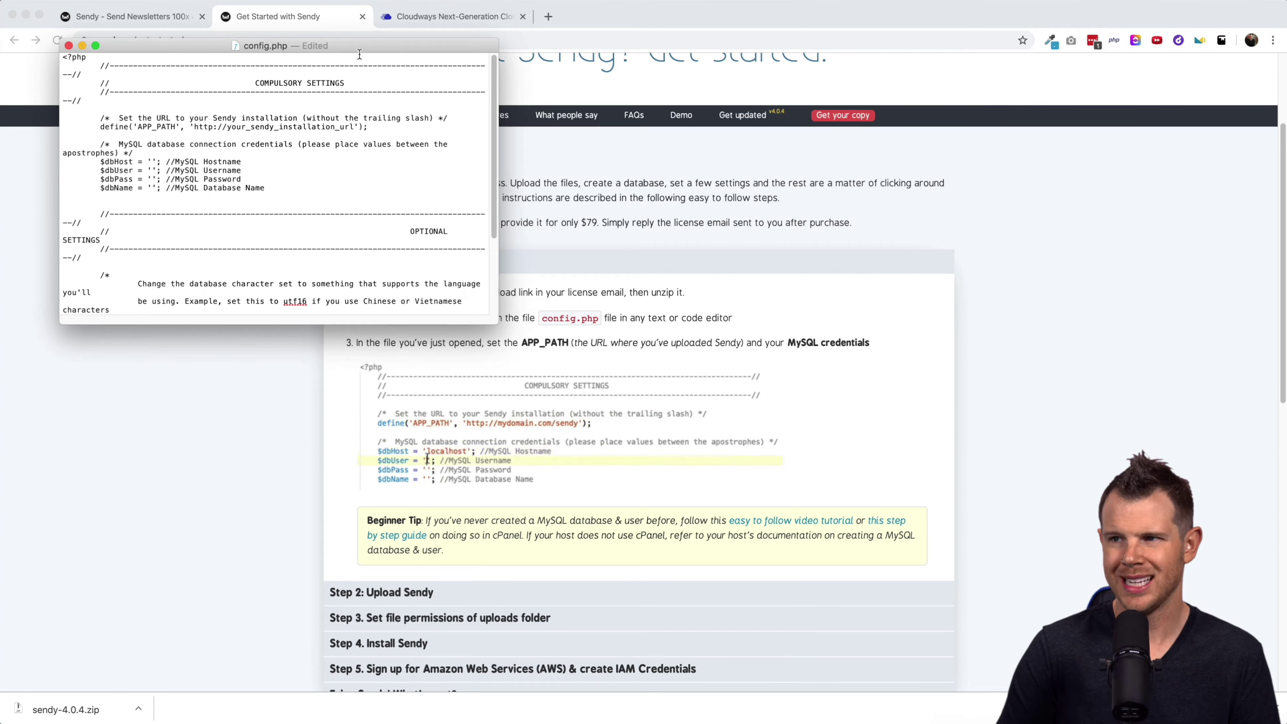
mouse_move(356, 48)
mouse_down()
mouse_move(367, 85)
mouse_move(353, 87)
mouse_move(367, 47)
mouse_up()
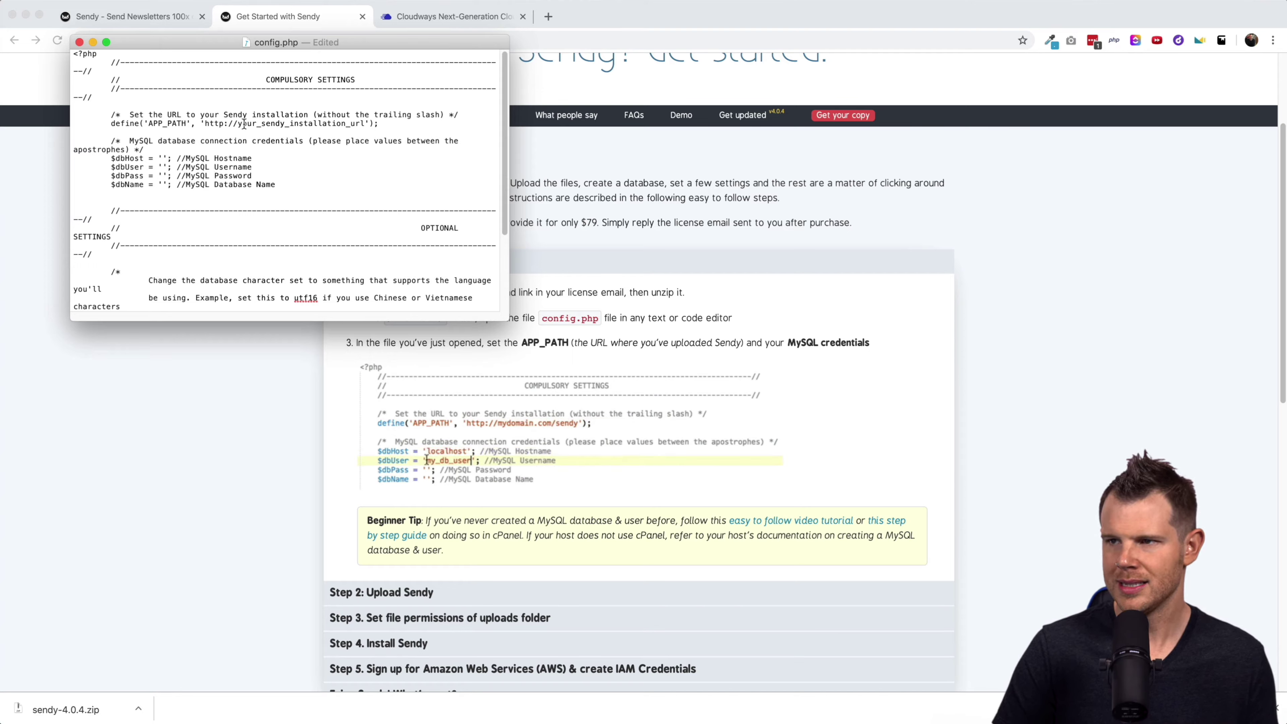
Replace the APP_PATH placeholder with send.clientamp.com and change http to https.
double_click(243, 124)
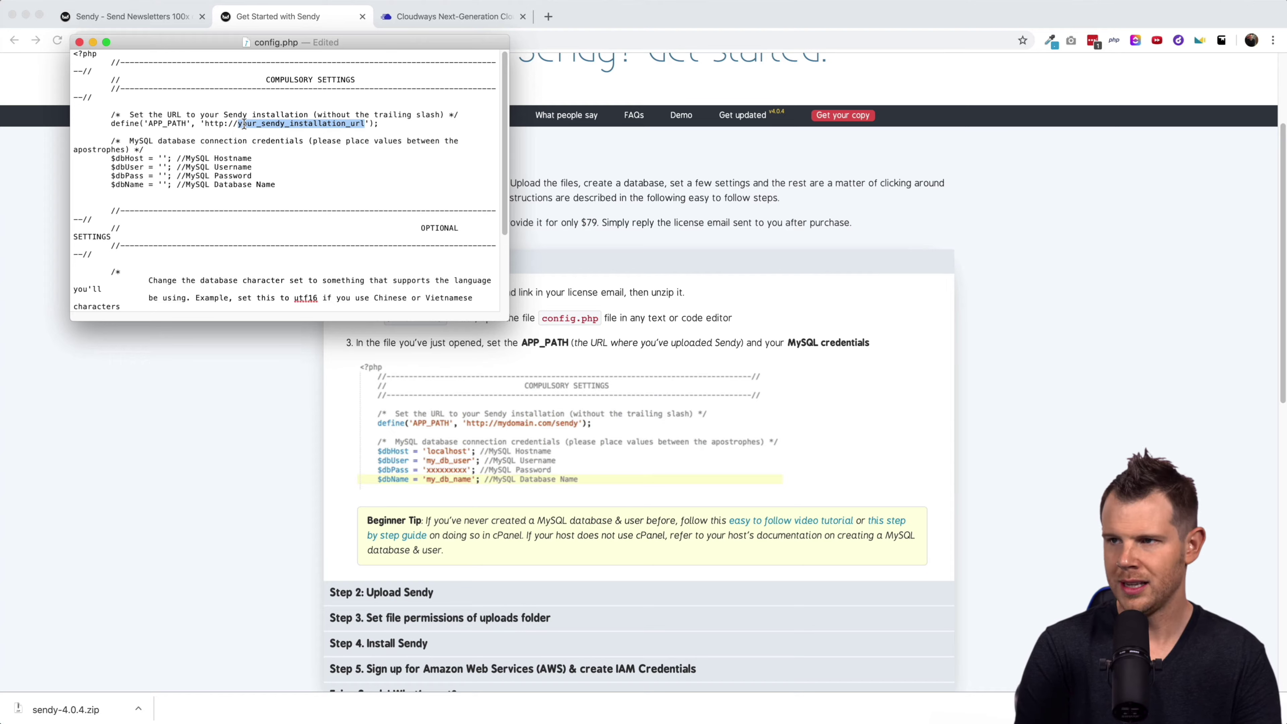
text(send.clientamp.com)
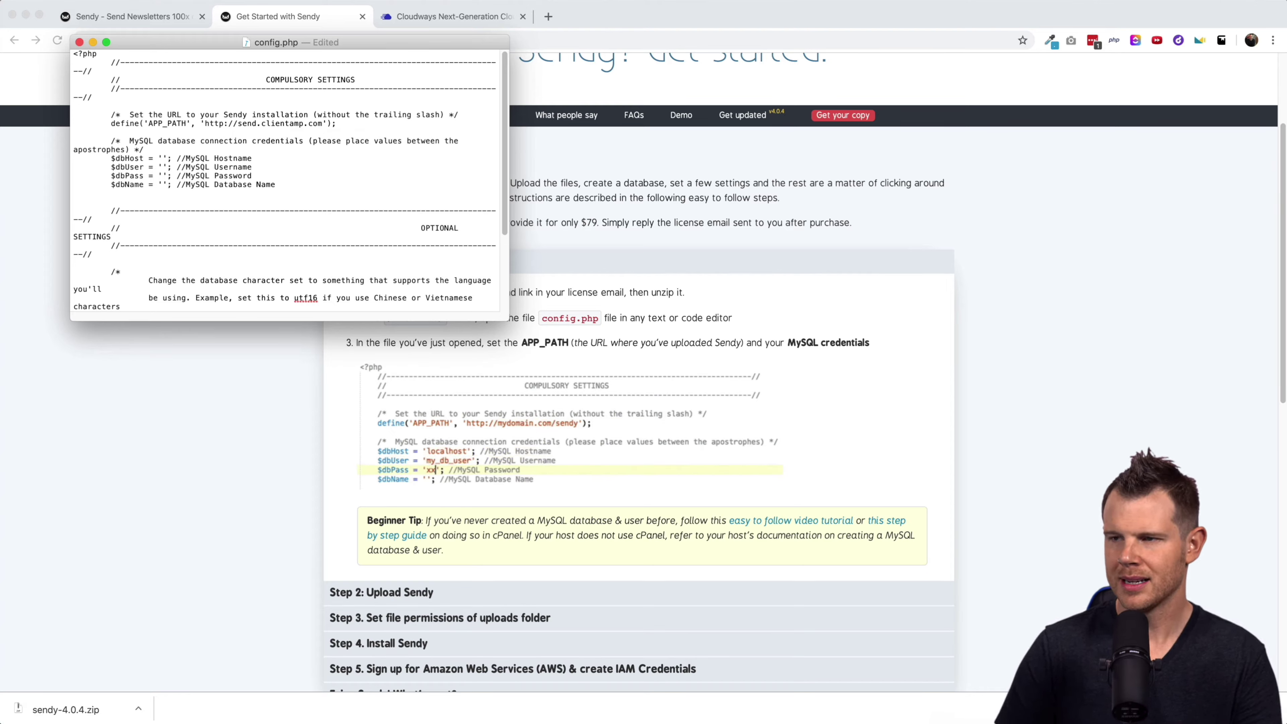
click(223, 124)
text(s)
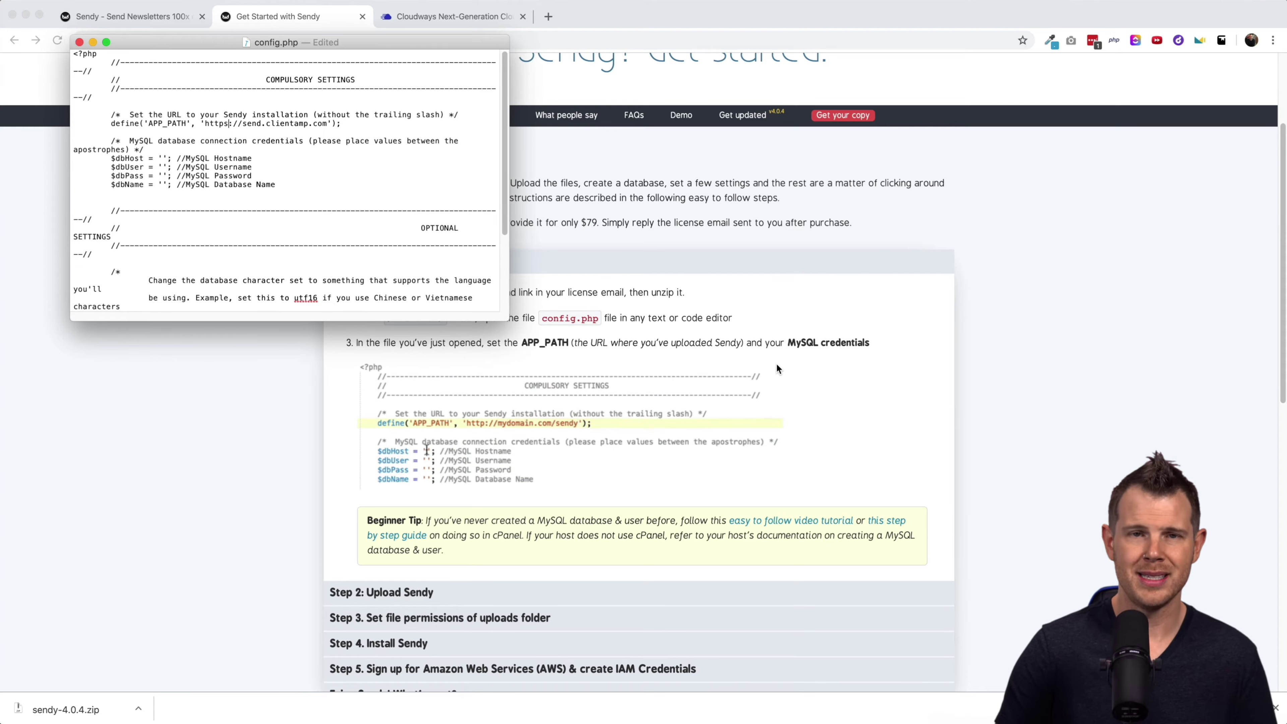
View the Sendy app's Cloudways Access Details, cross-checking the Sendy setup instructions.
click(428, 19)
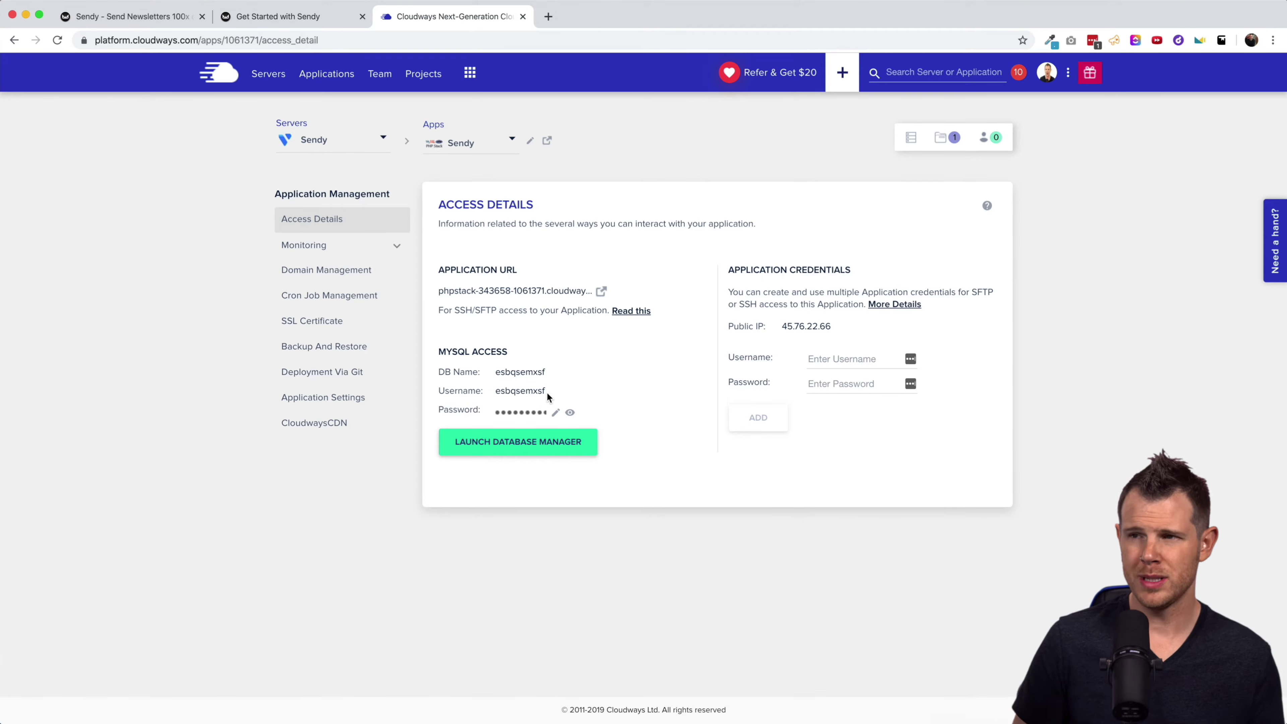
click(278, 16)
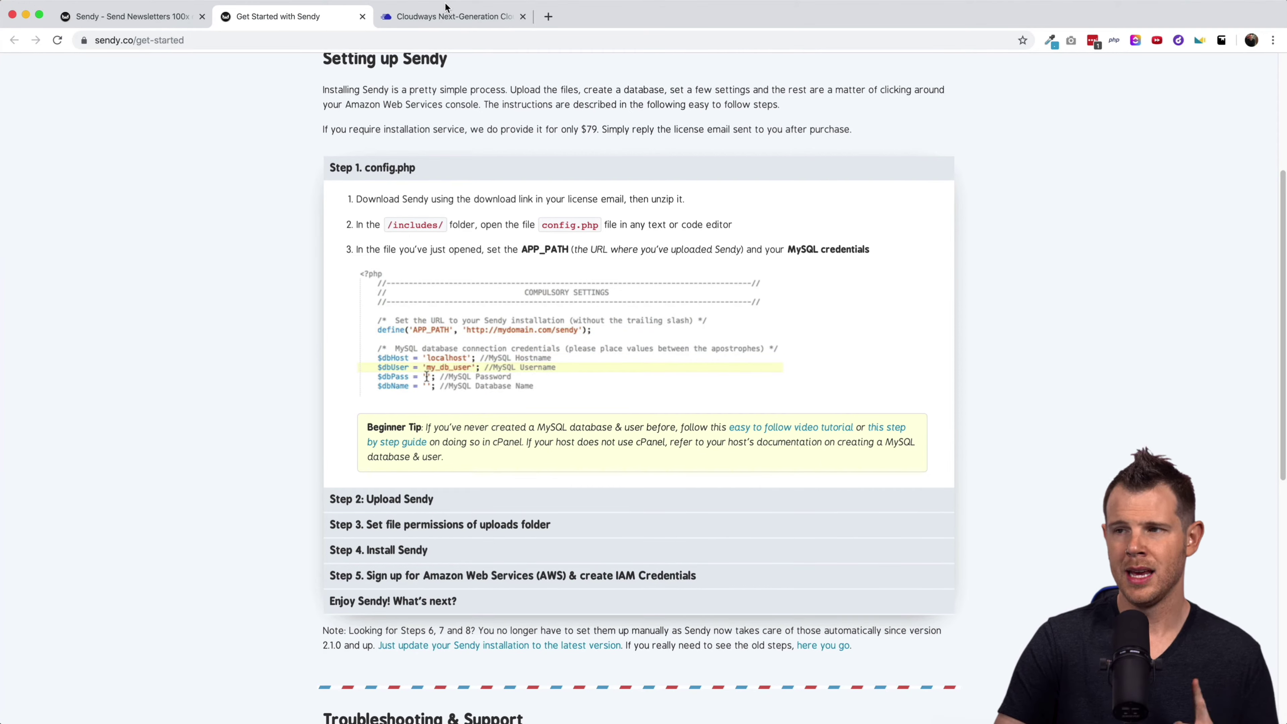
click(444, 17)
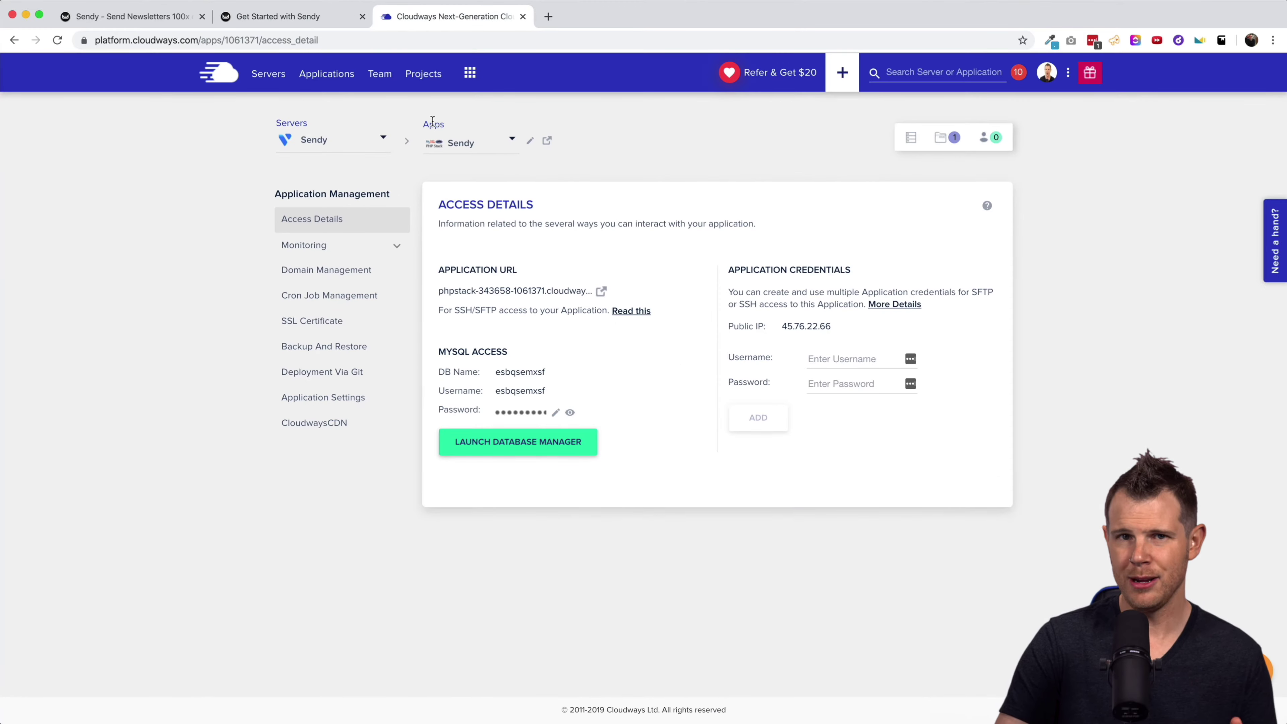
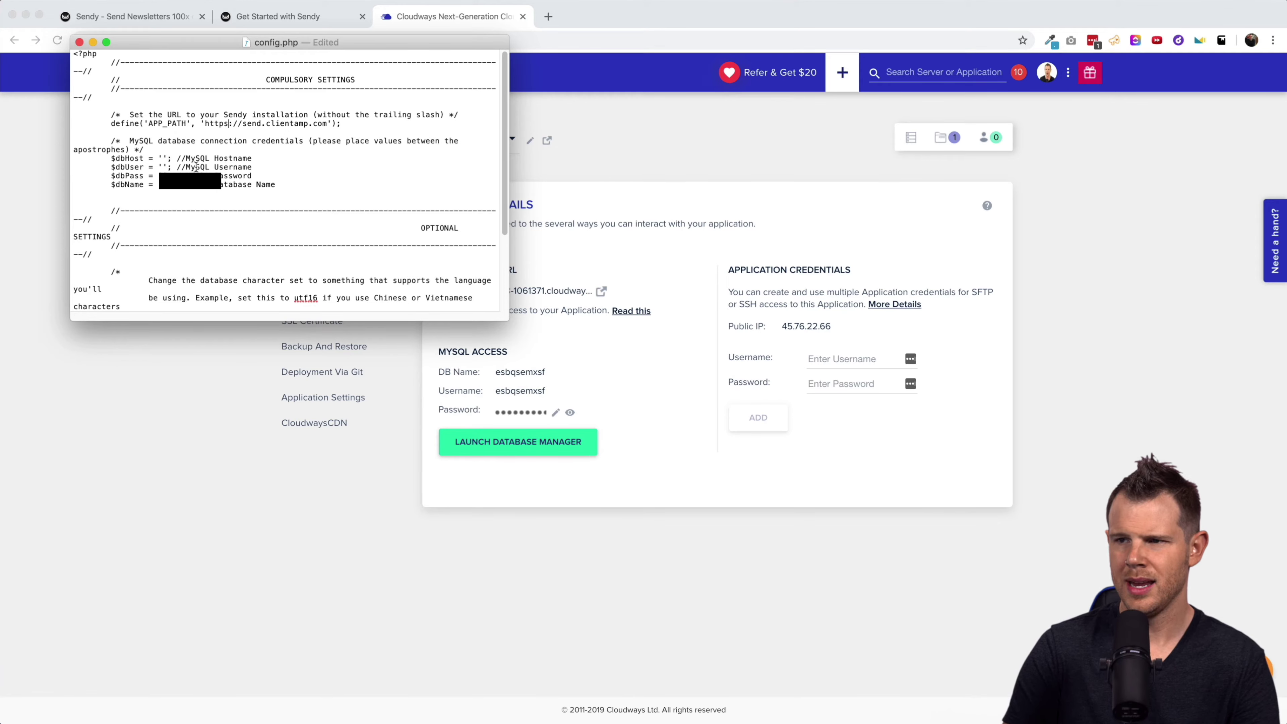
Paste the Cloudways MySQL password into config.php, set $dbHost to localhost, and save the file.
click(517, 419)
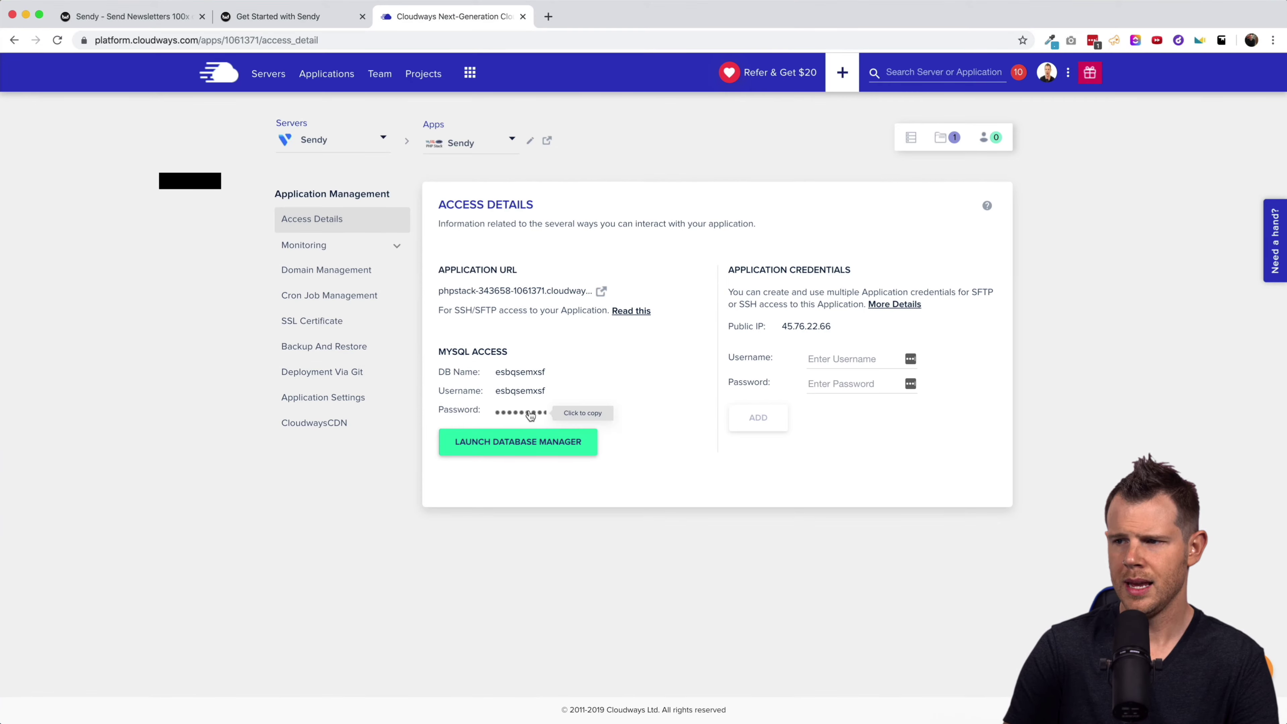
click(519, 413)
key(super+Tab)
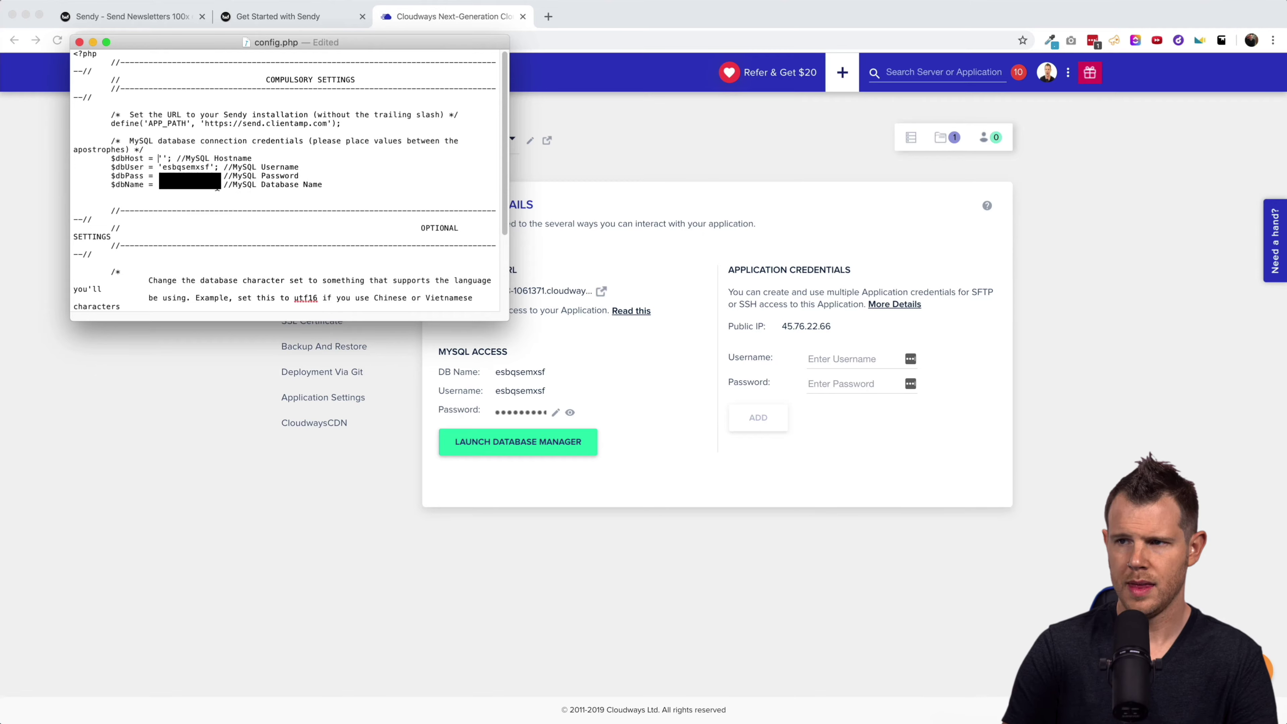
text(localhost)
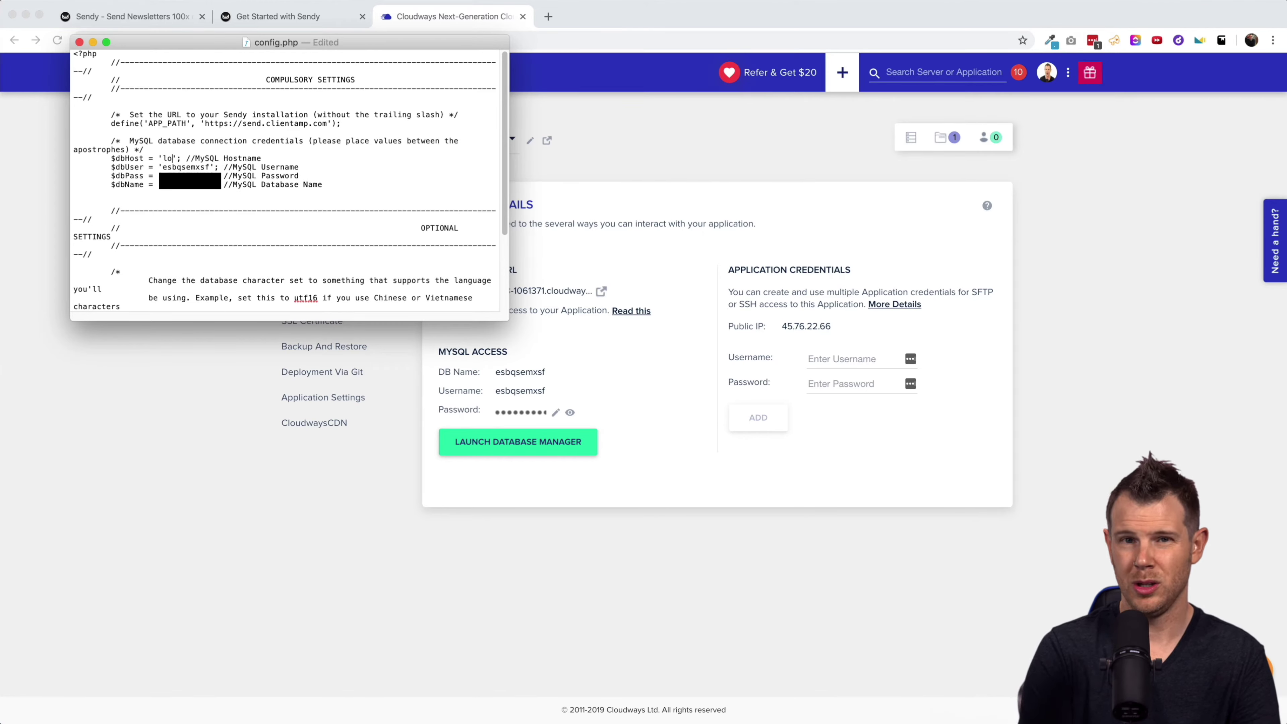
key(super+s)
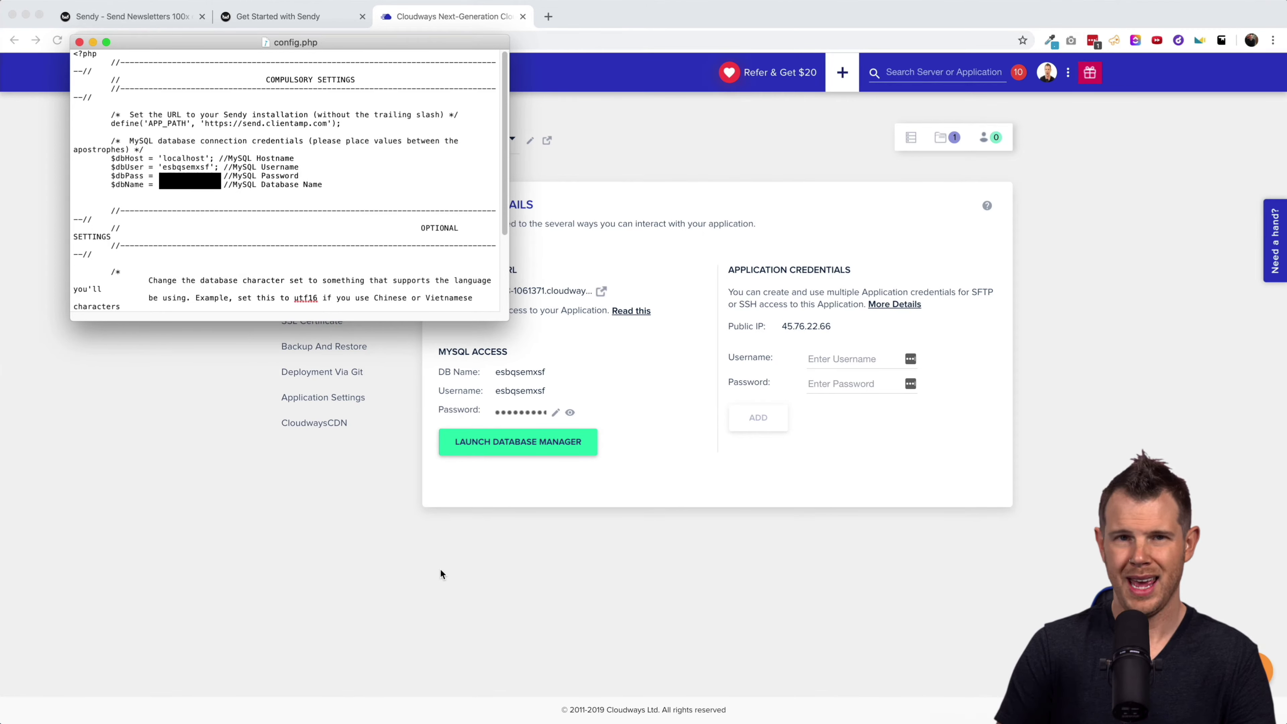
click(440, 568)
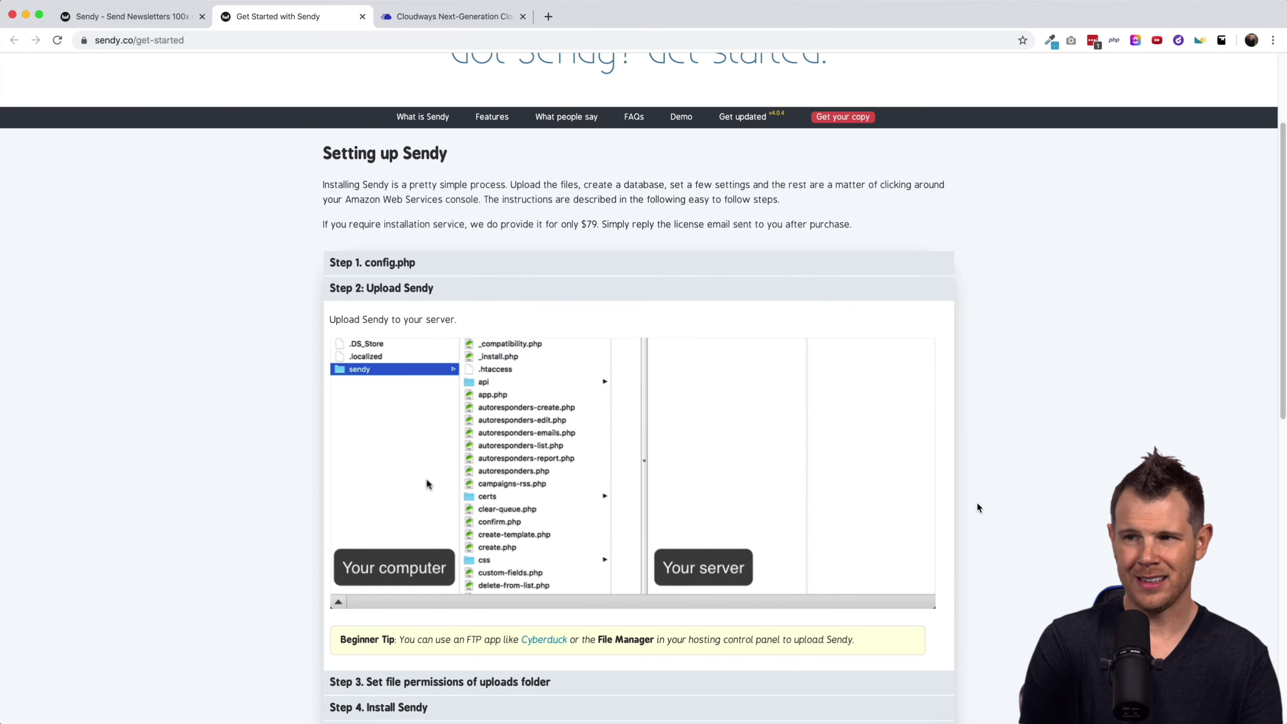
Search Google for 'filezilla' in a new tab.
key(super+t)
text(file)
key(Return)
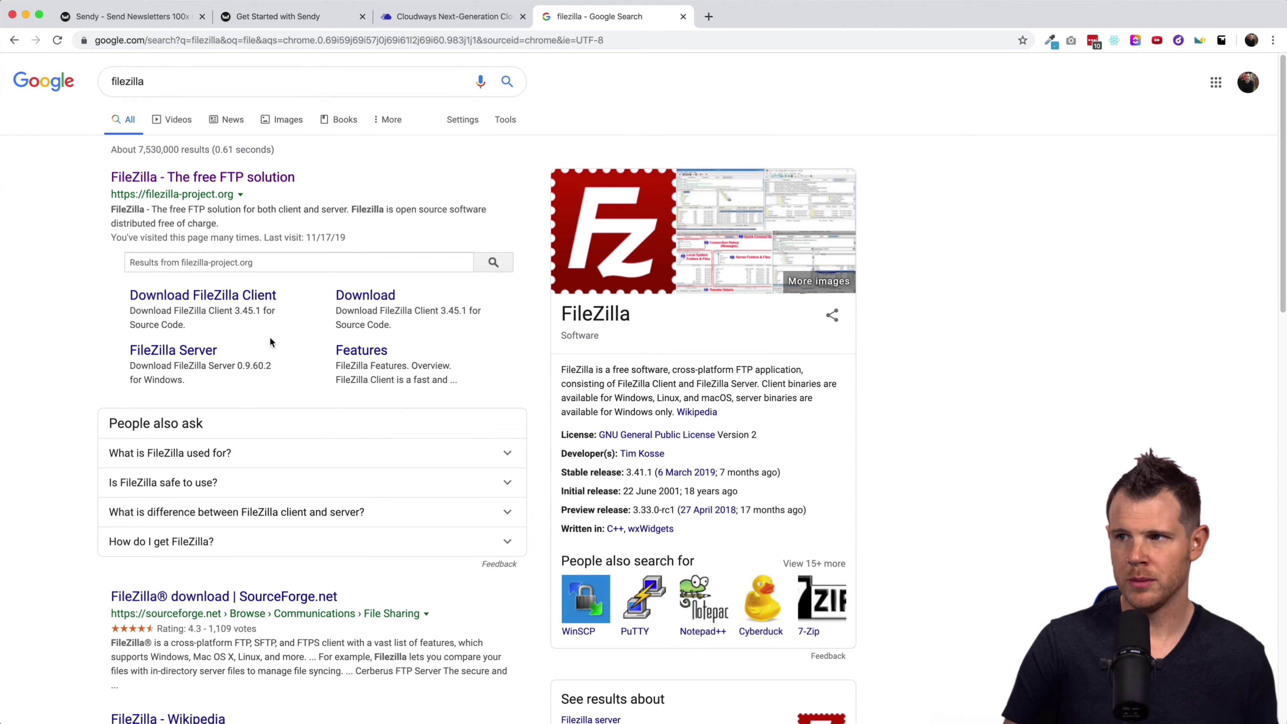
Check the Cloudways application credentials and bring up FileZilla connected to public_html over SFTP.
click(443, 21)
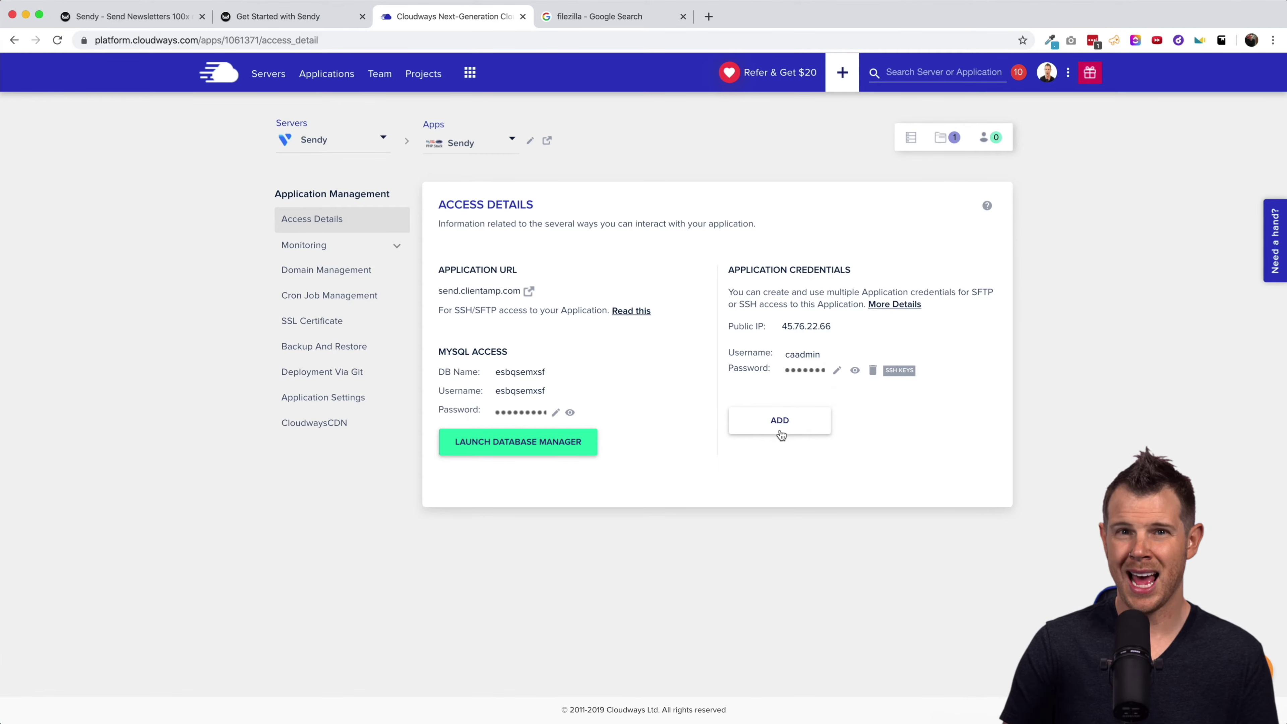
key(super+Tab)
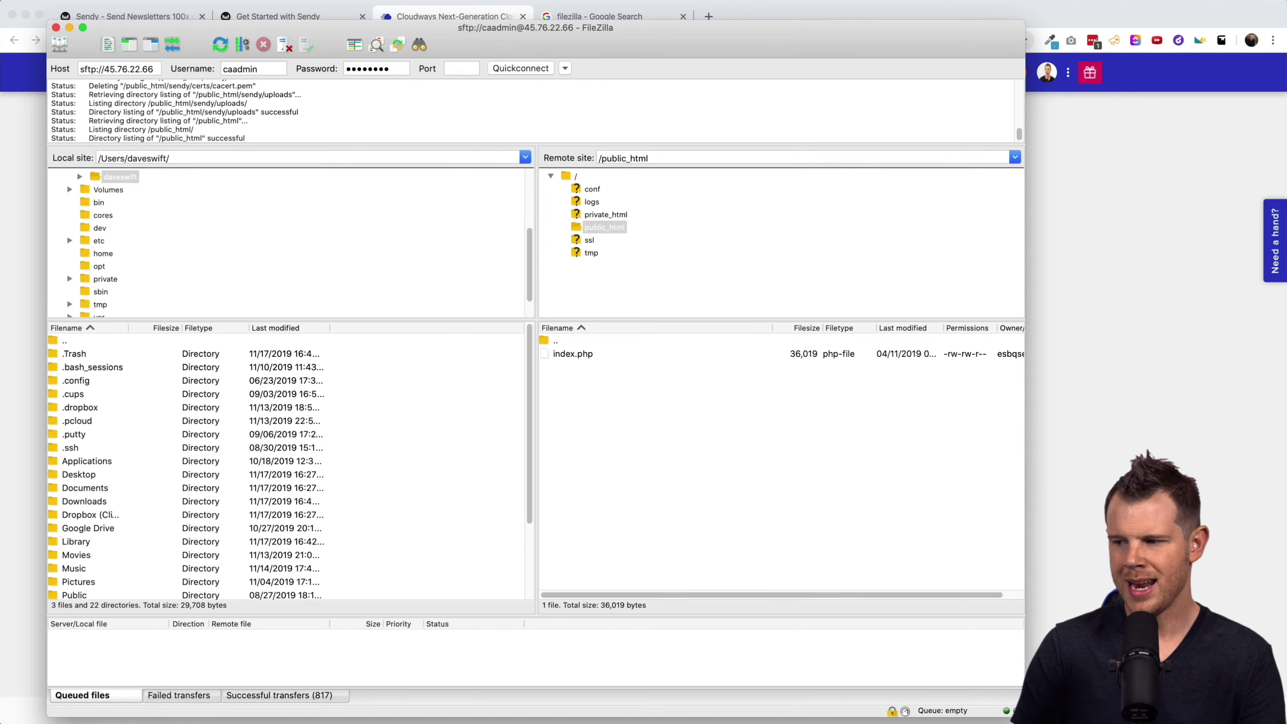
Upload all 72 local Sendy files into public_html, overwriting the existing index.php.
key(super+Tab)
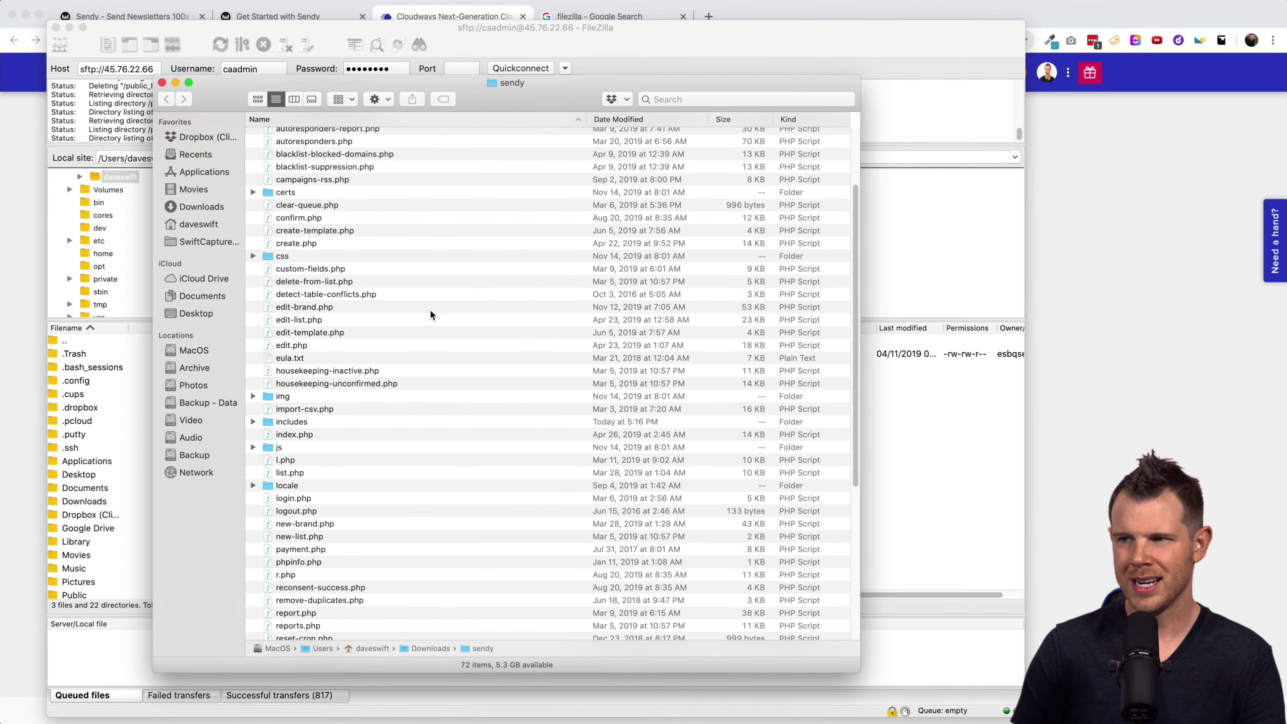
key(super+a)
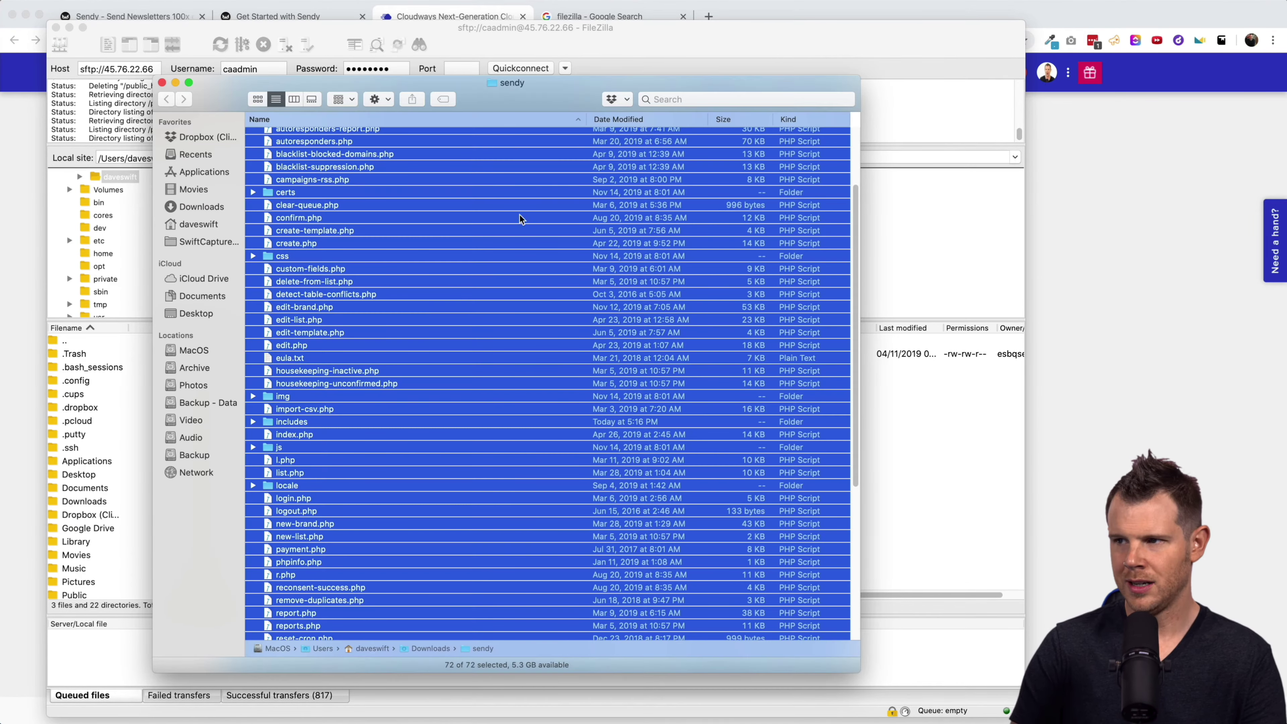
drag(505, 88, 219, 77)
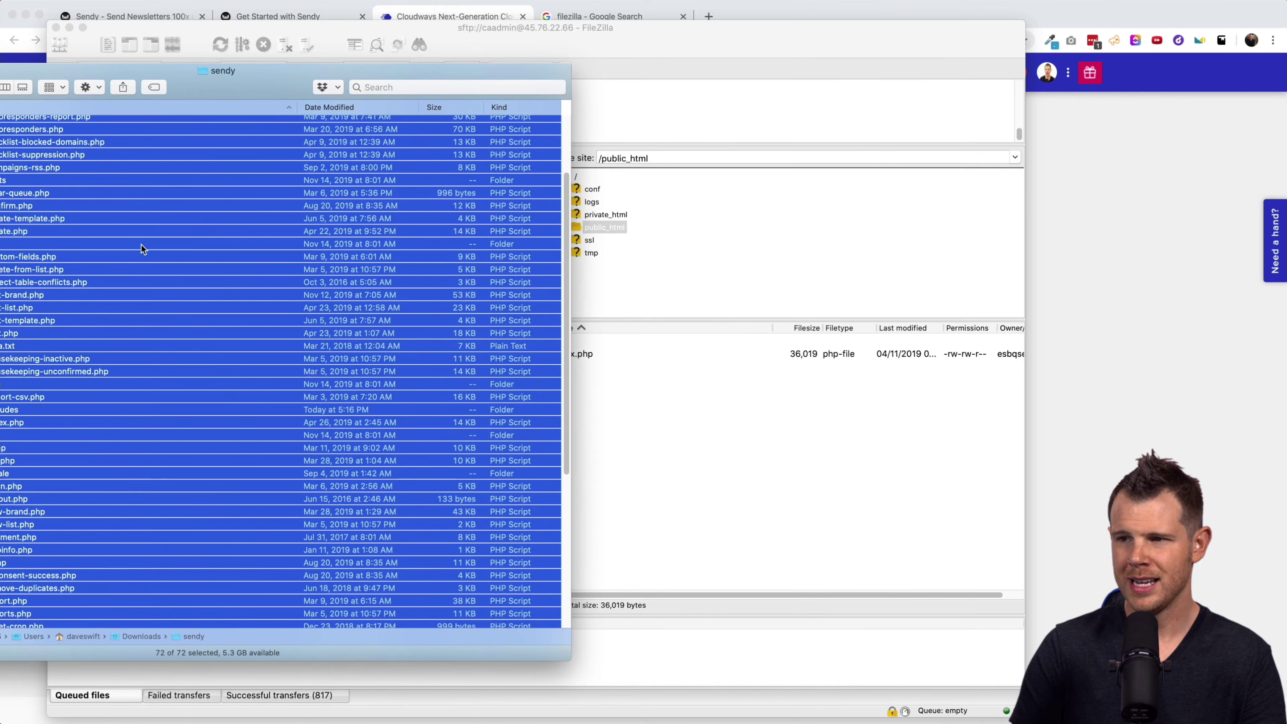
drag(143, 246, 643, 390)
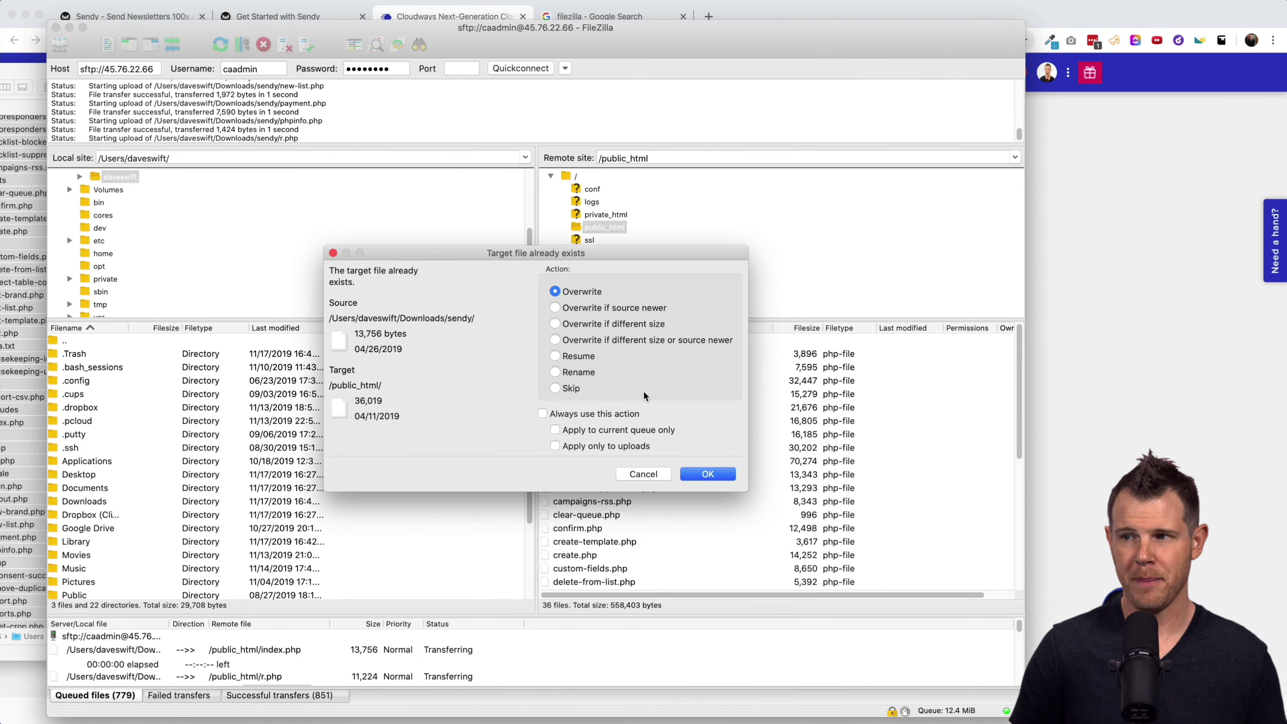
click(706, 474)
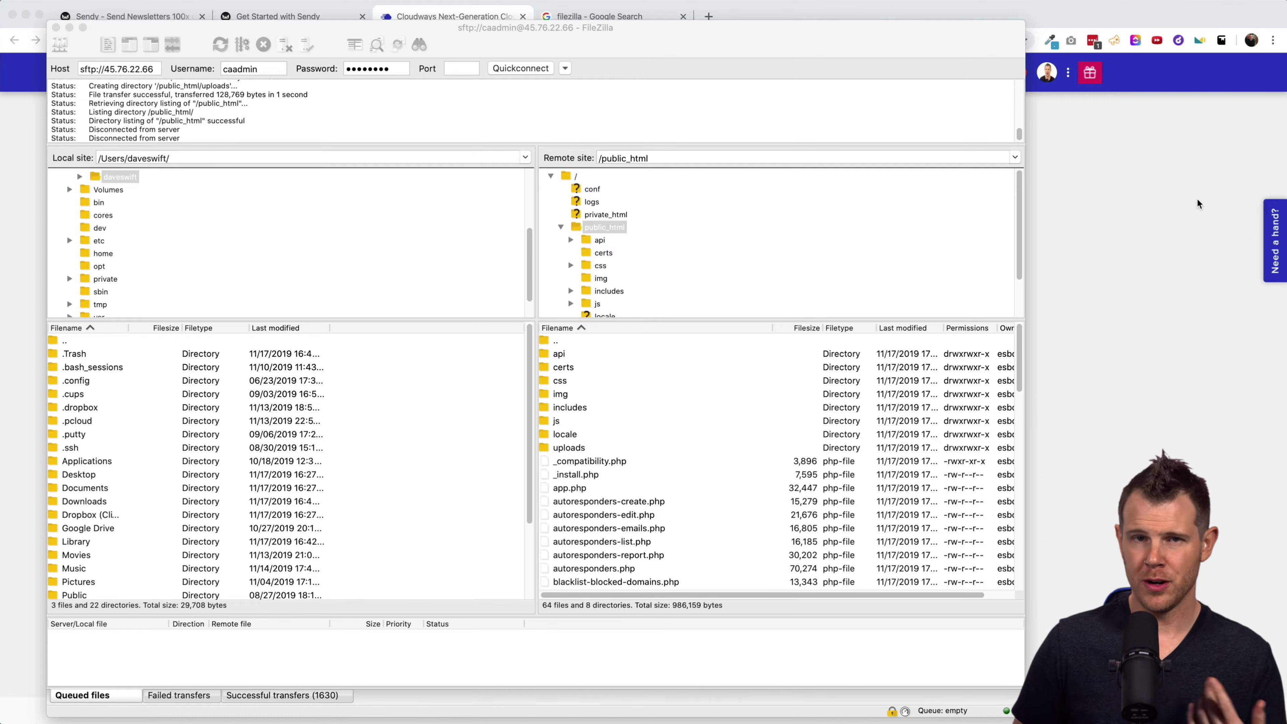
click(1149, 297)
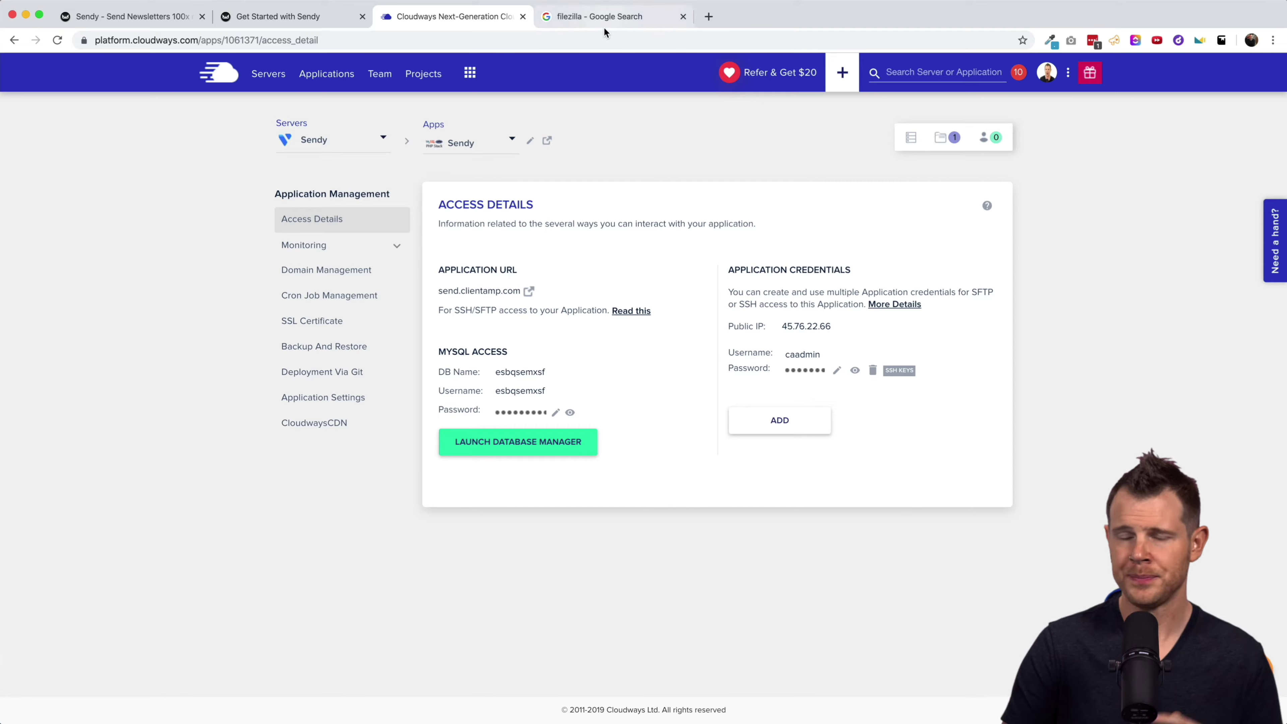
Change the server's uploads folder permissions in FileZilla from 775 to 777.
click(583, 21)
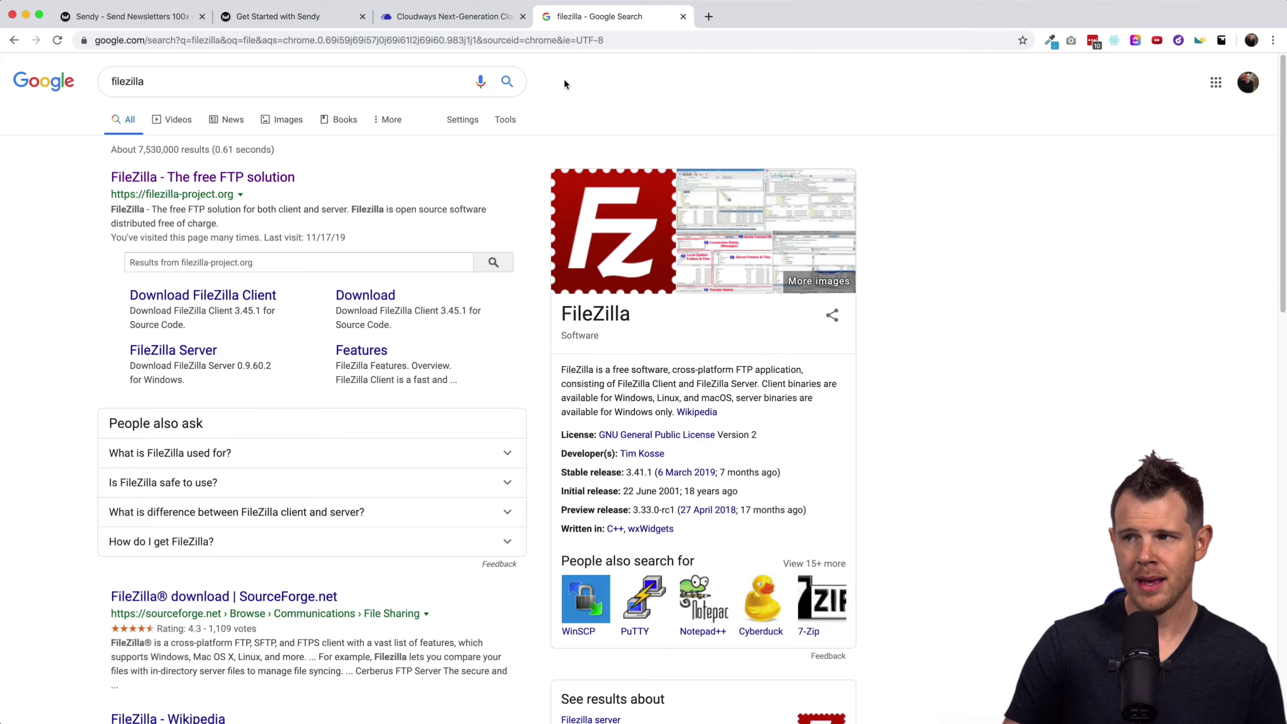
key(super+Tab)
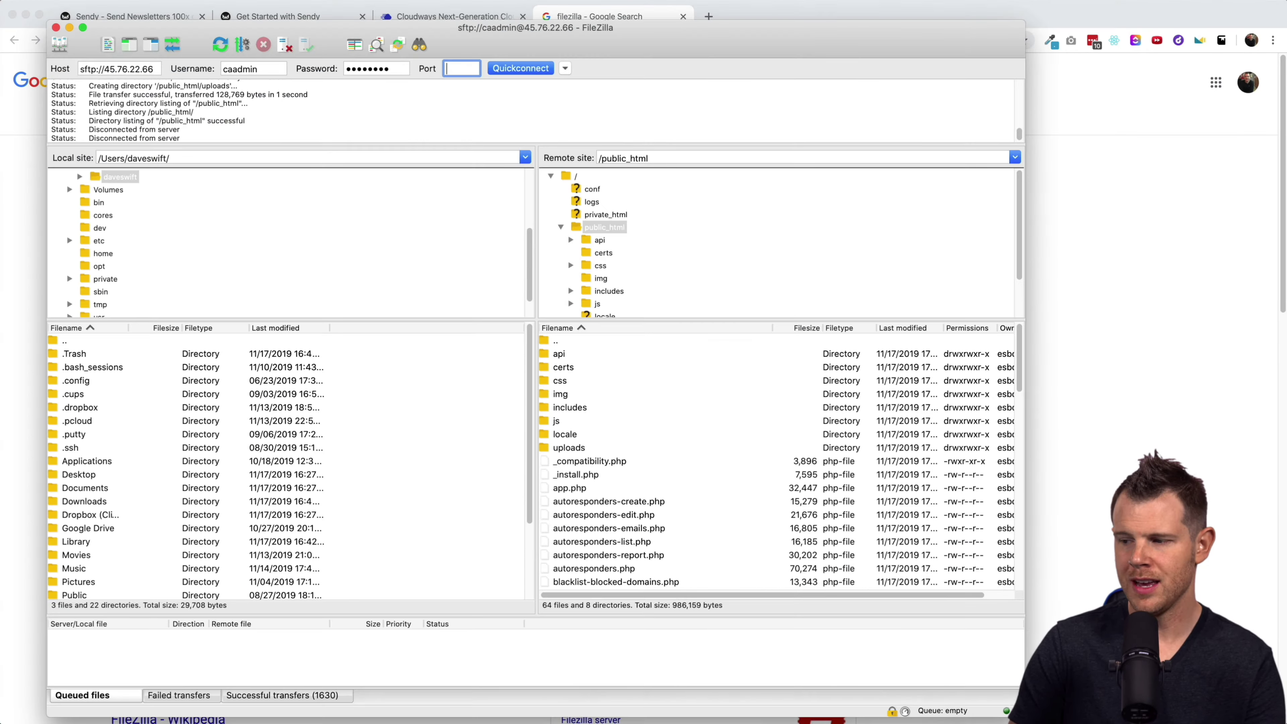
click(579, 448)
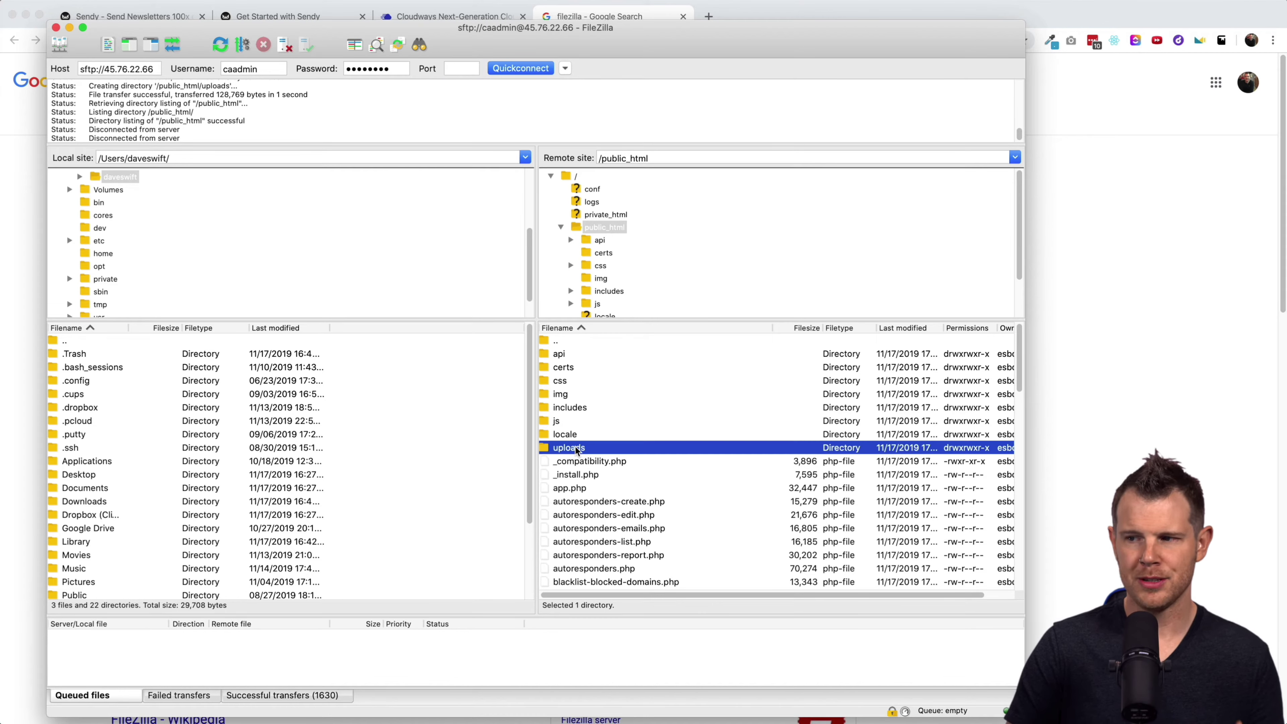
right_click(554, 450)
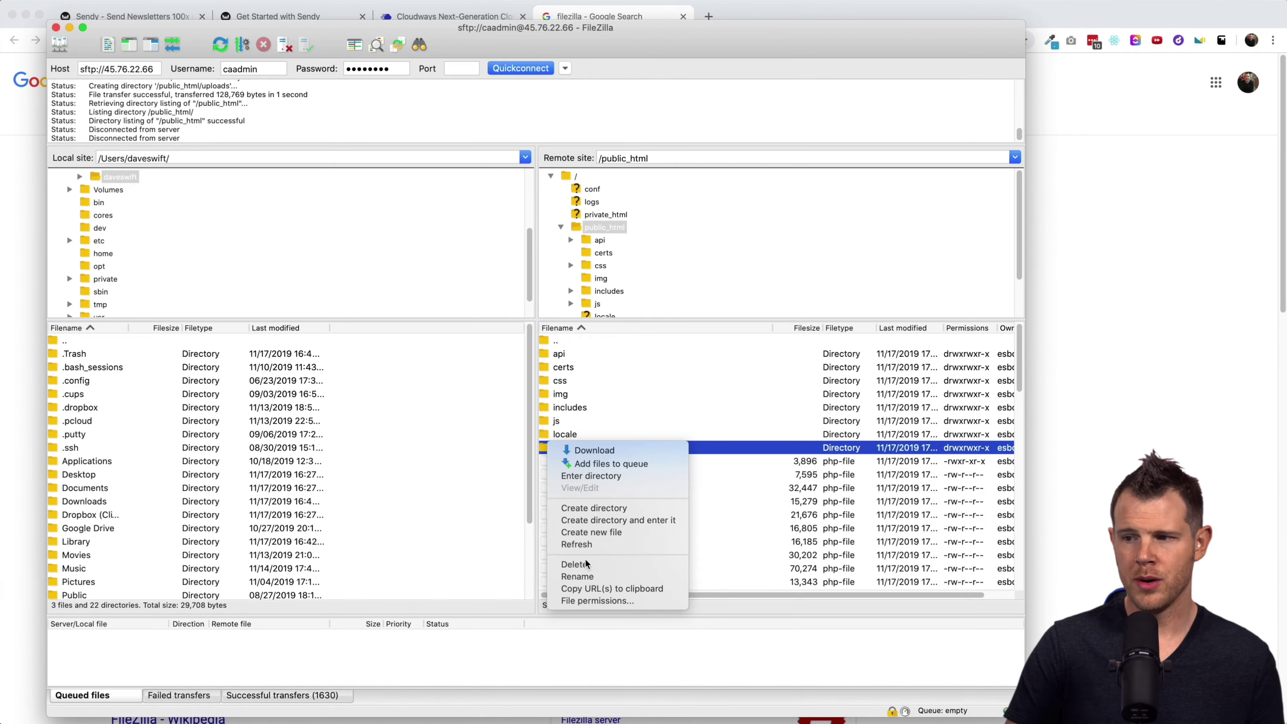
click(591, 602)
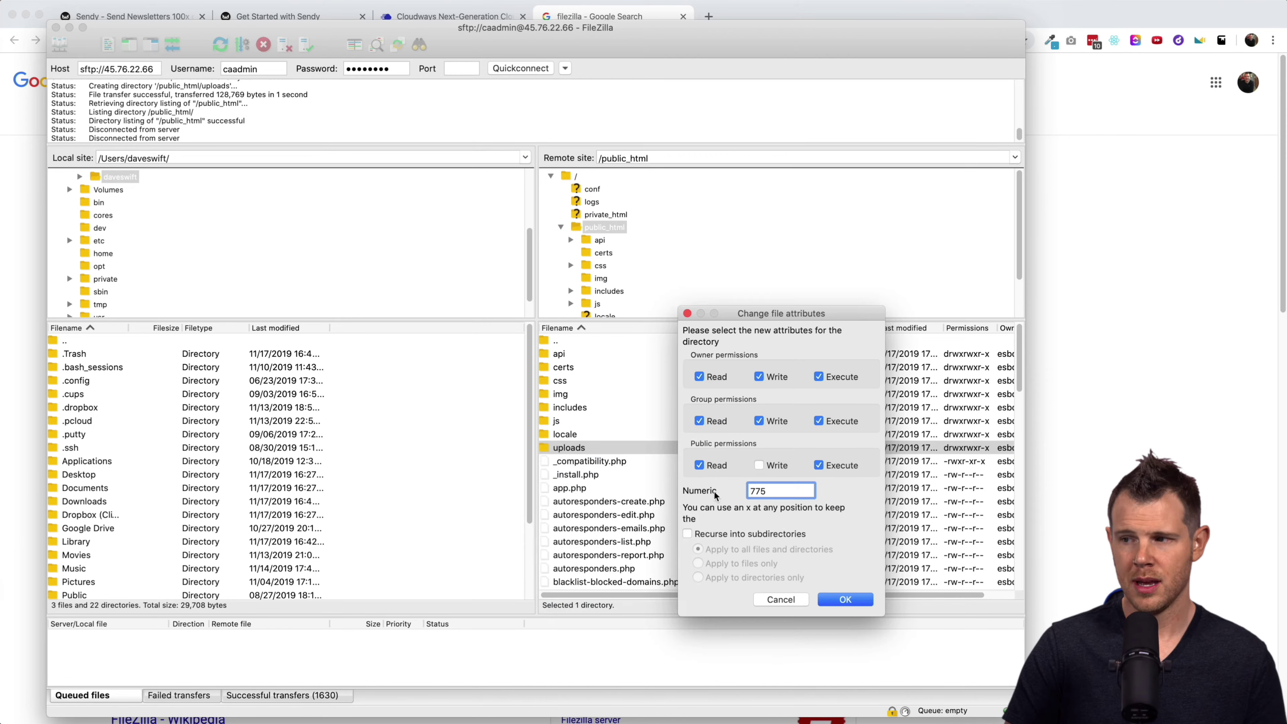
double_click(758, 491)
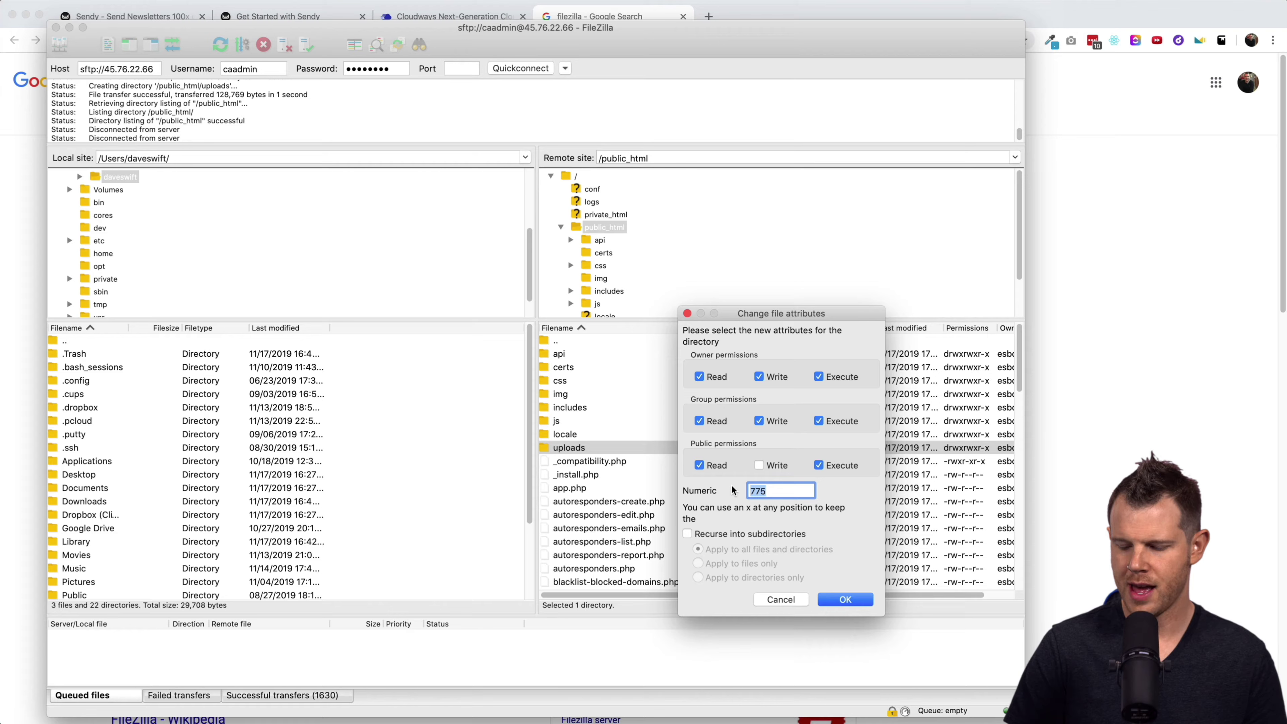
text(777)
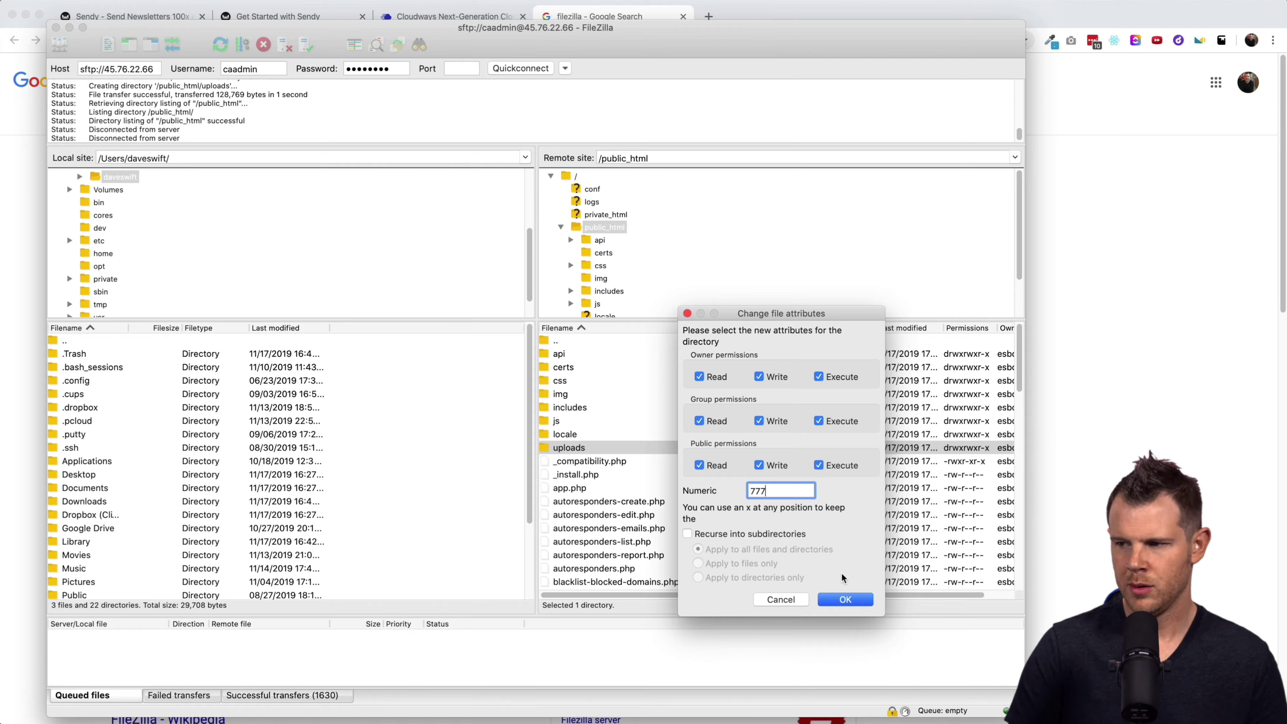
click(844, 598)
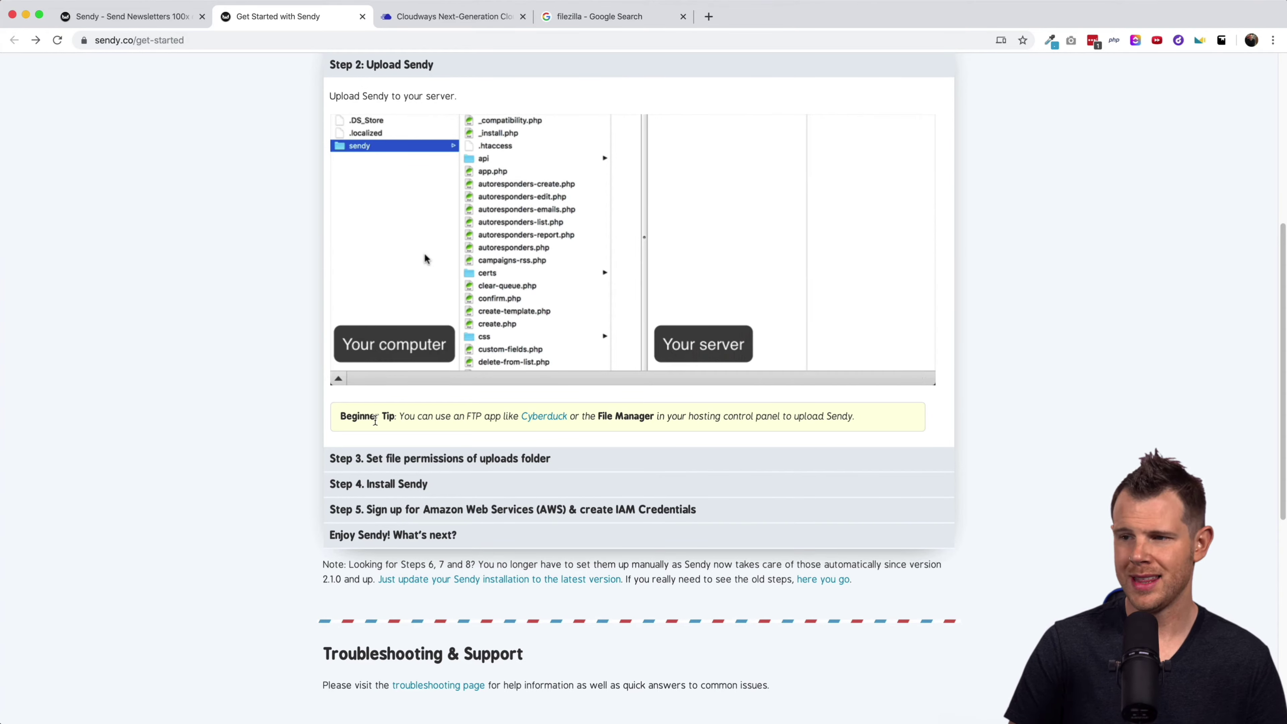
Expand the Step 3 file permissions and Step 4 Install Sendy sections of the guide.
click(375, 459)
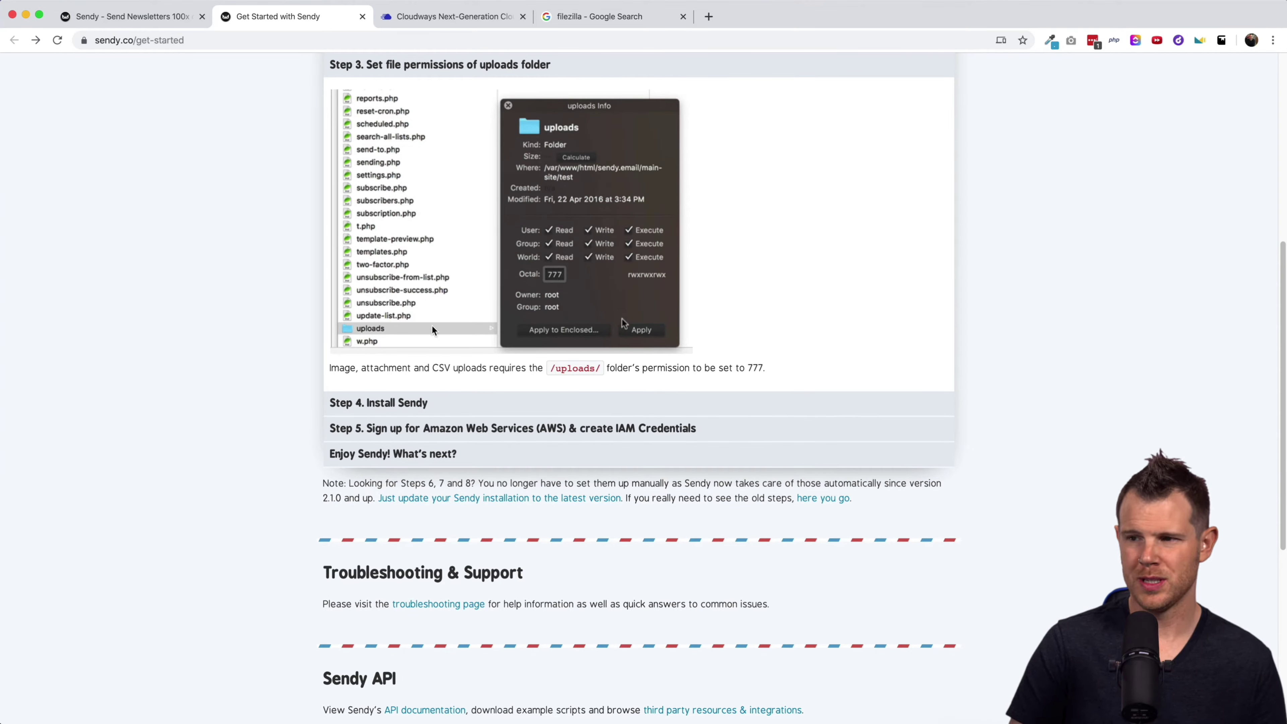
click(398, 404)
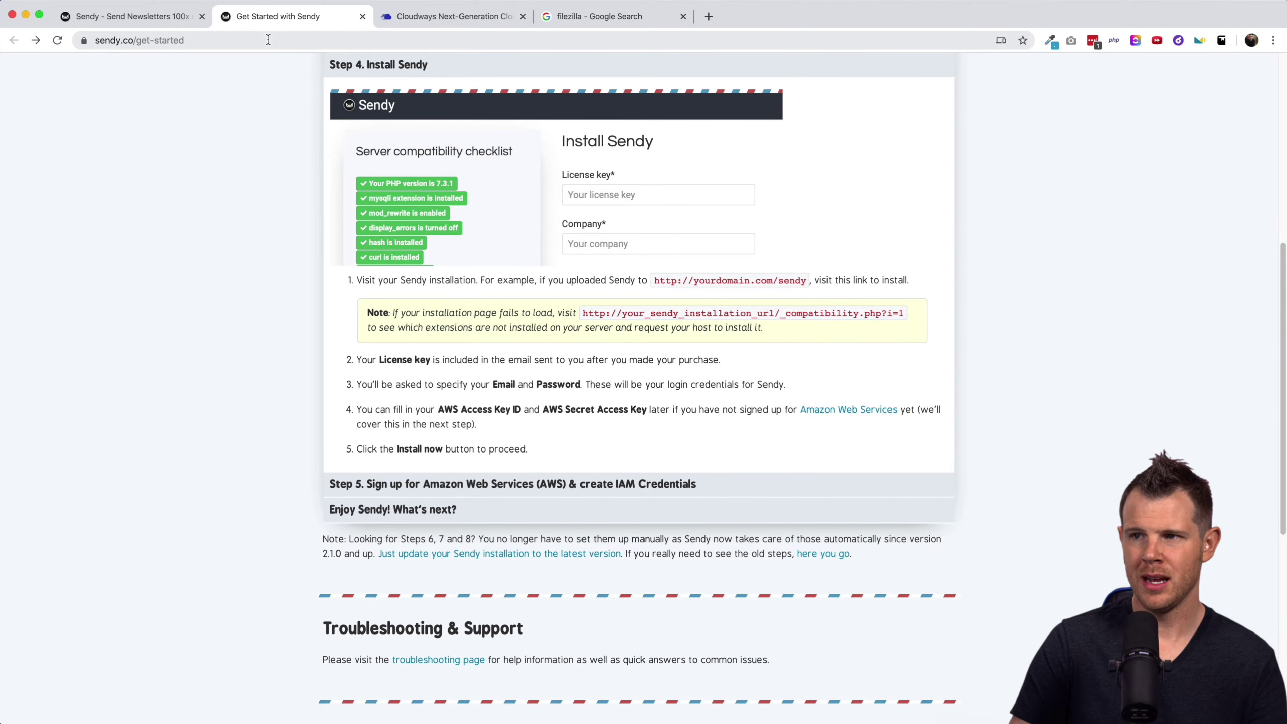
key(super+t)
Load send.clientamp.com, complete the install form with America/Chicago timezone, and view the Amazon SES overview.
text(send.clientamp.com)
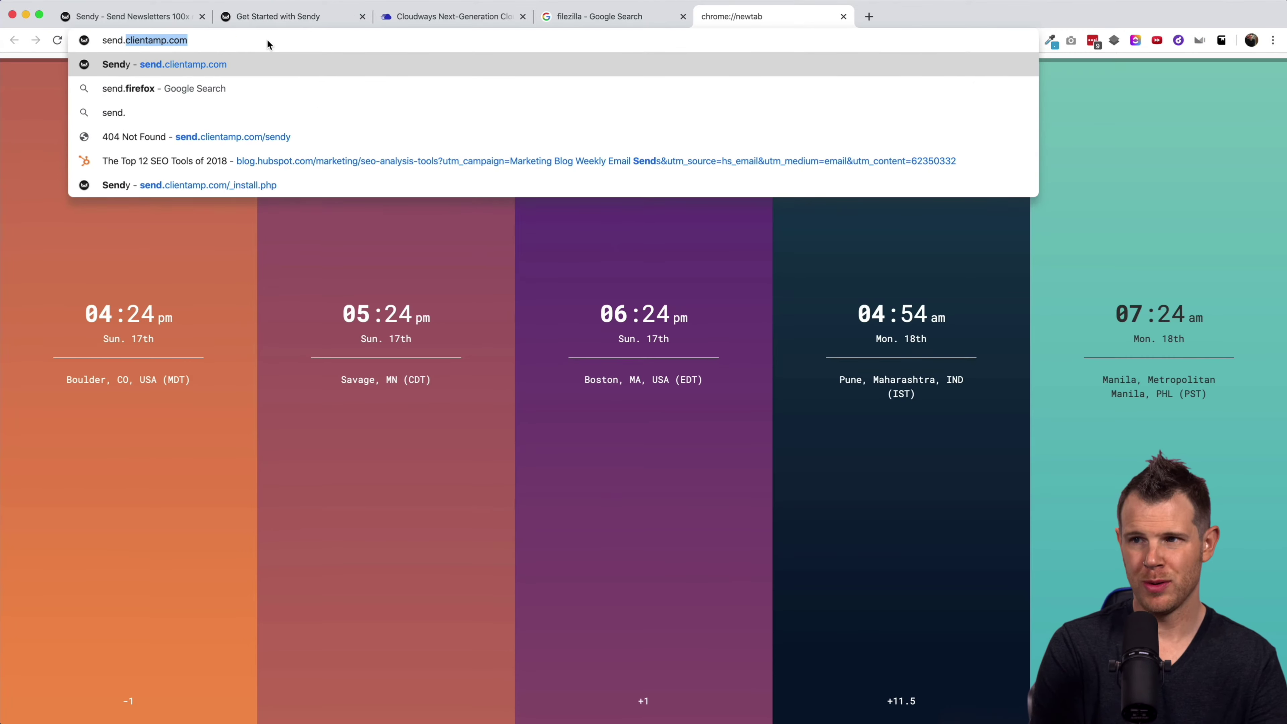
key(Return)
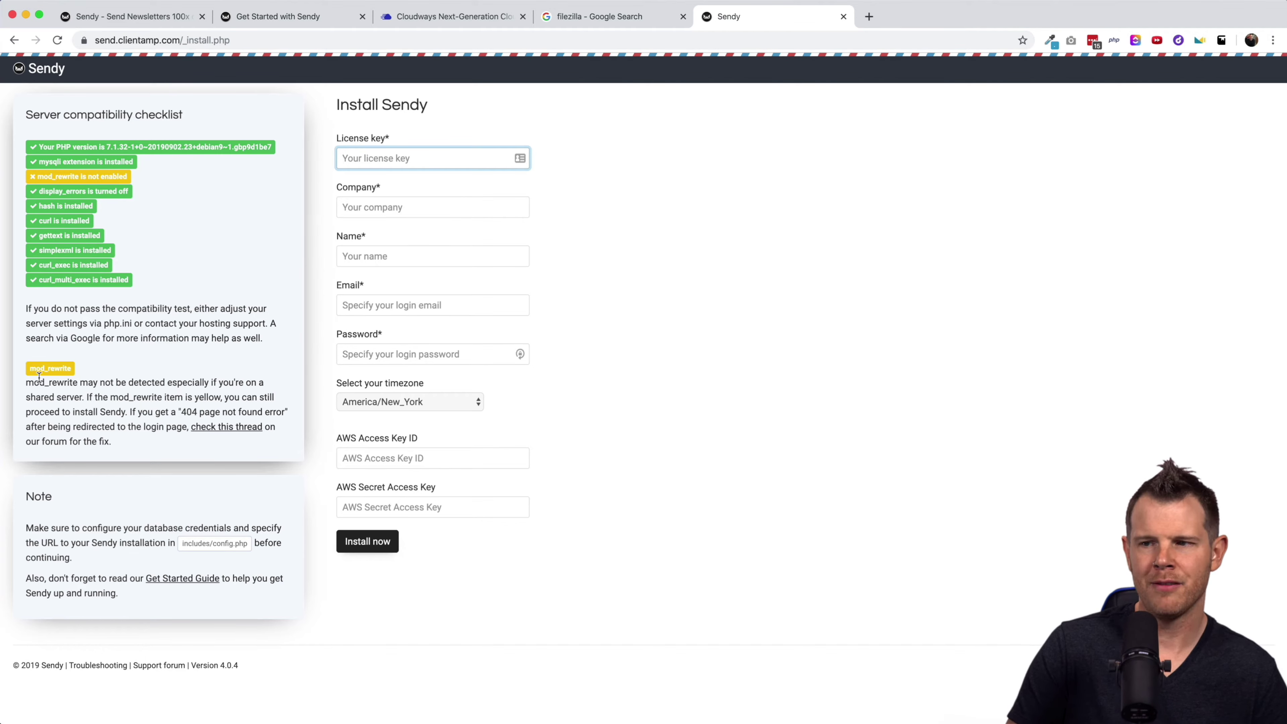
click(29, 384)
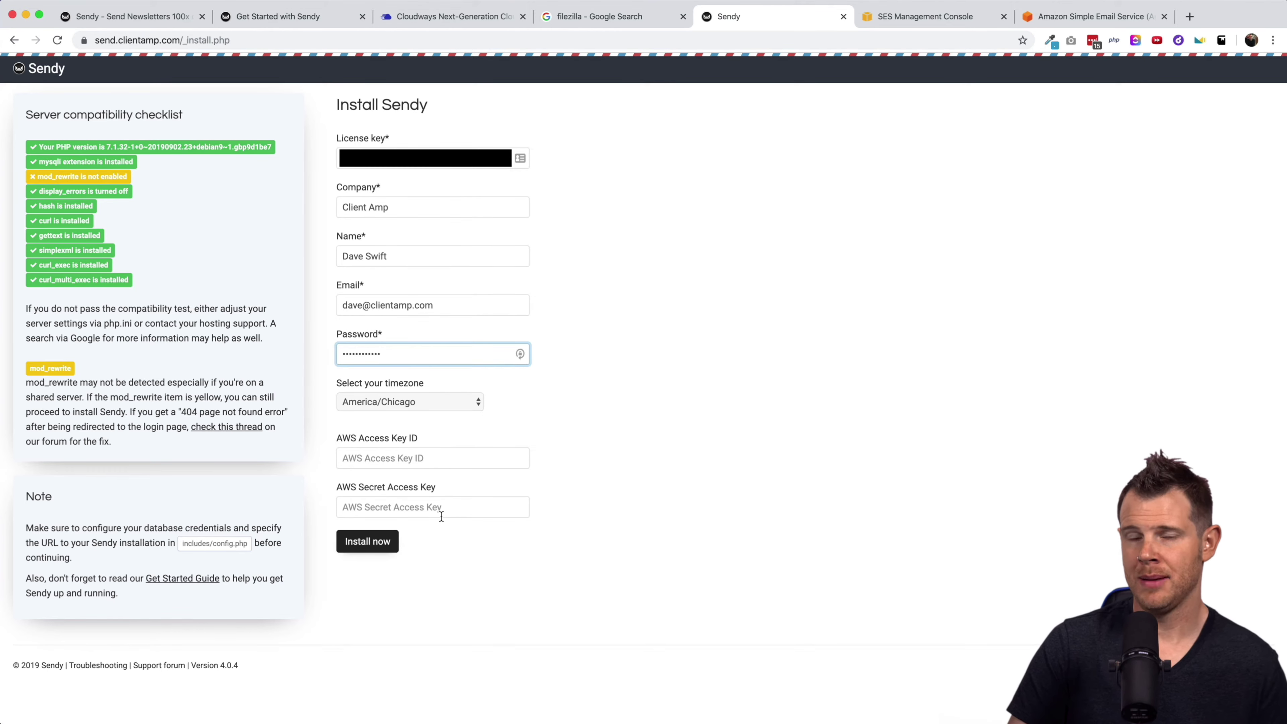
click(1072, 21)
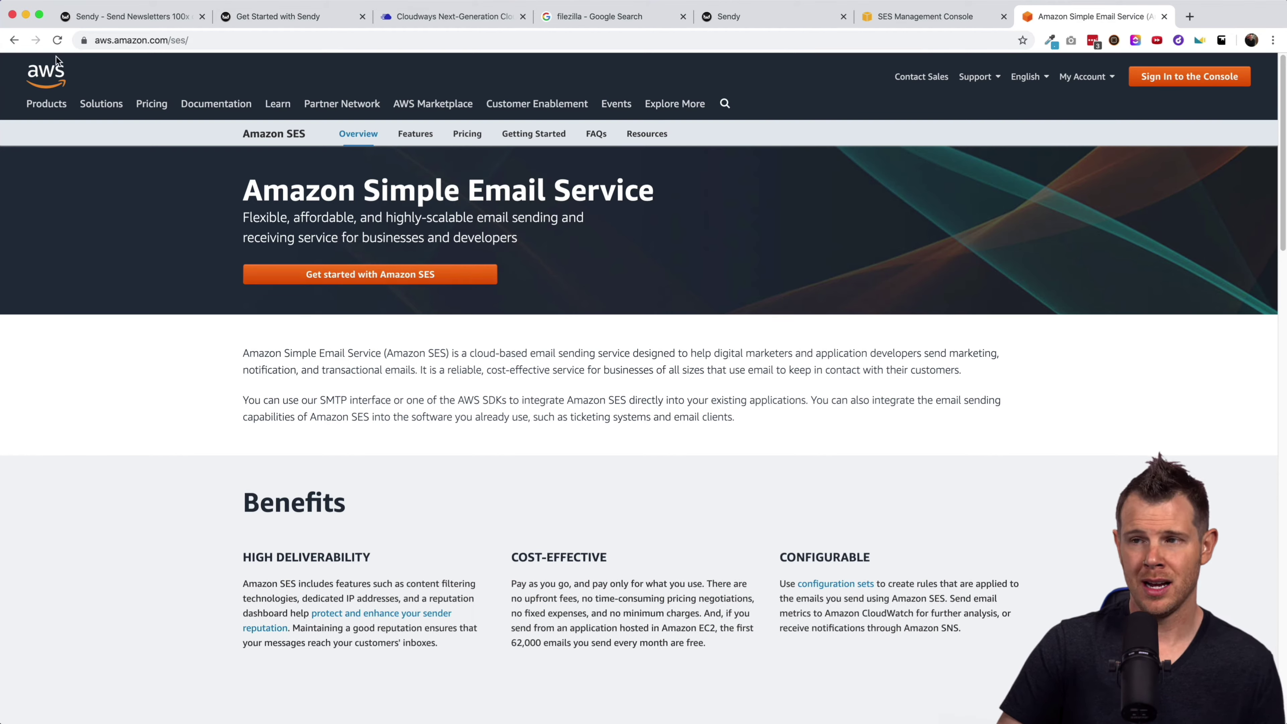
Find Simple Email Service by searching 'ses' in the AWS console and list its verified domains.
click(208, 101)
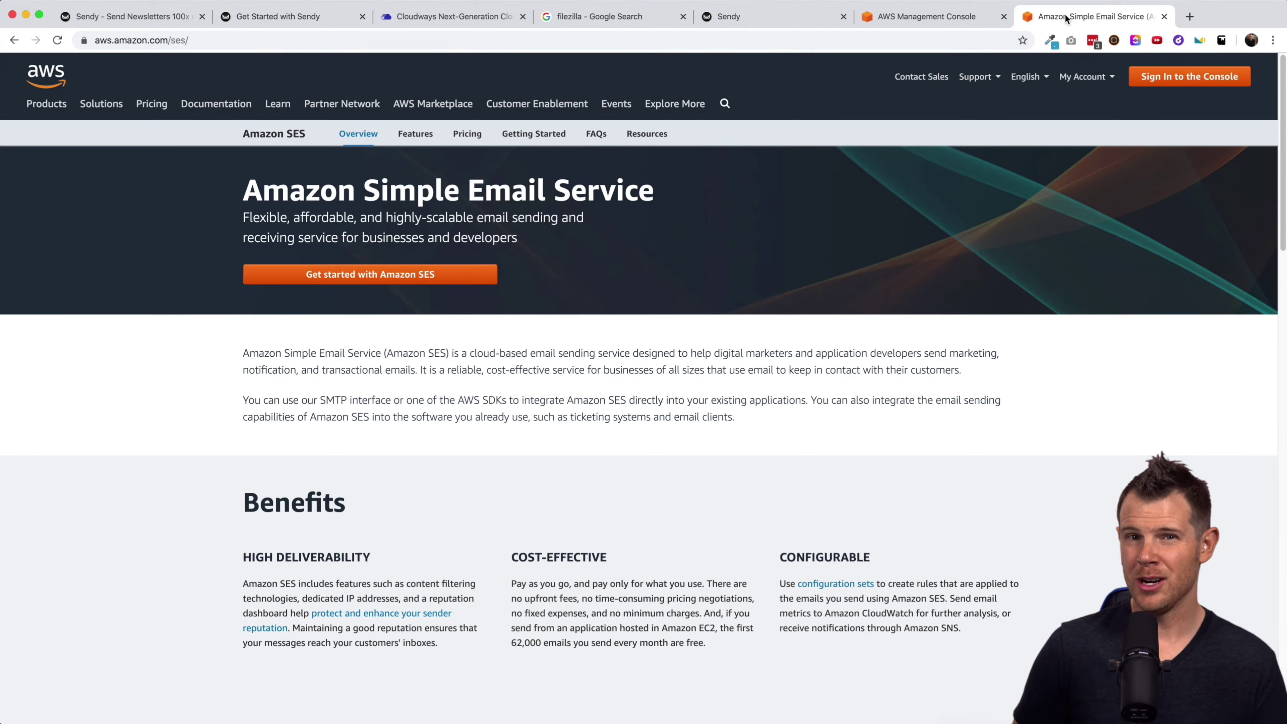
click(917, 16)
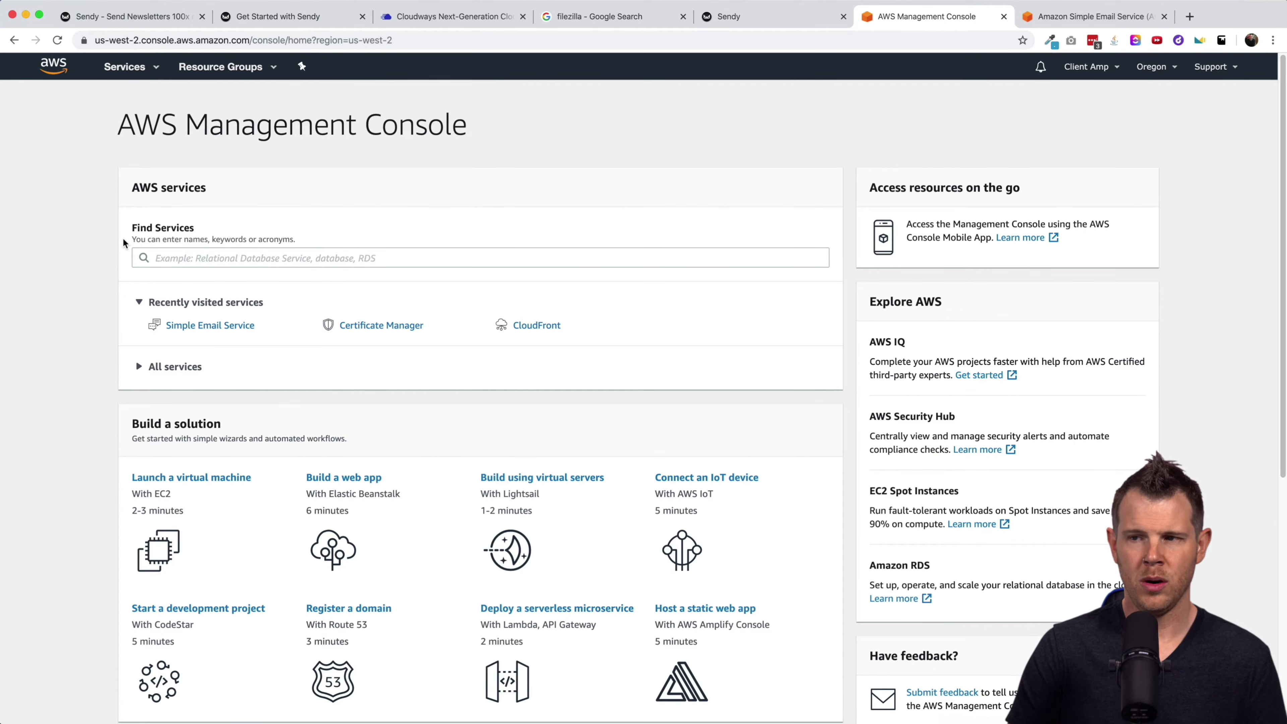
click(194, 259)
text(ses)
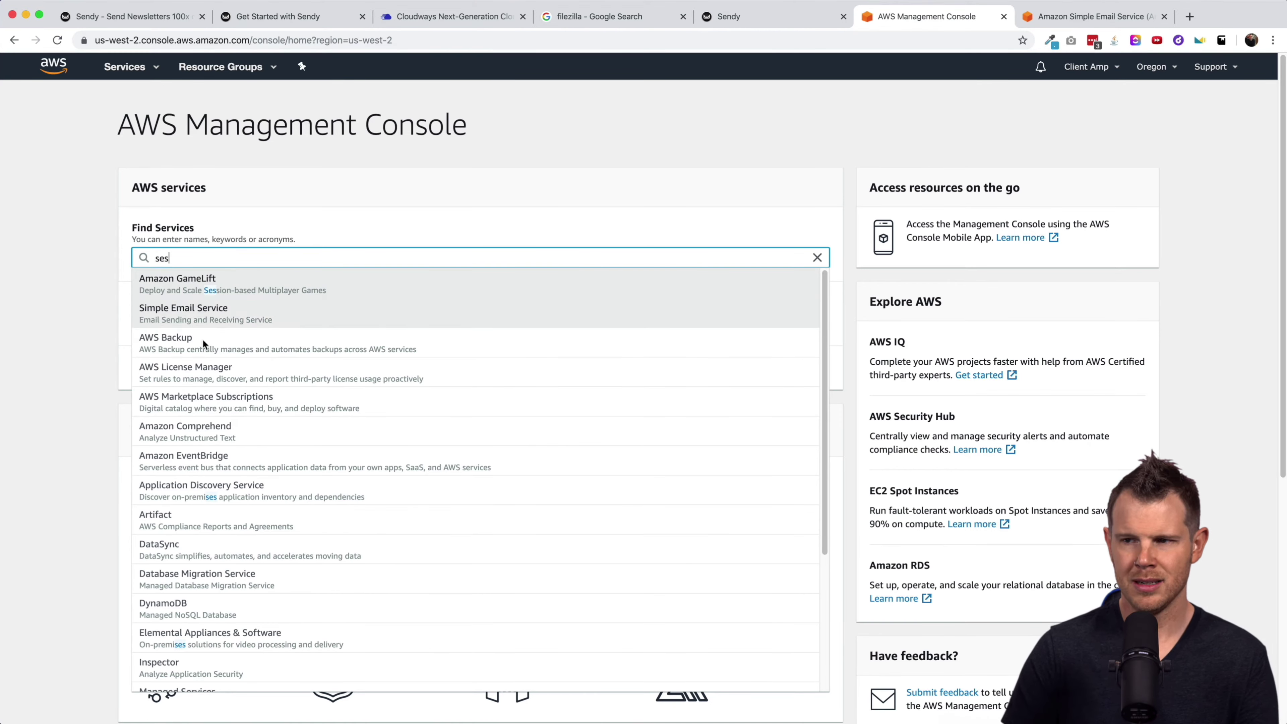
click(187, 325)
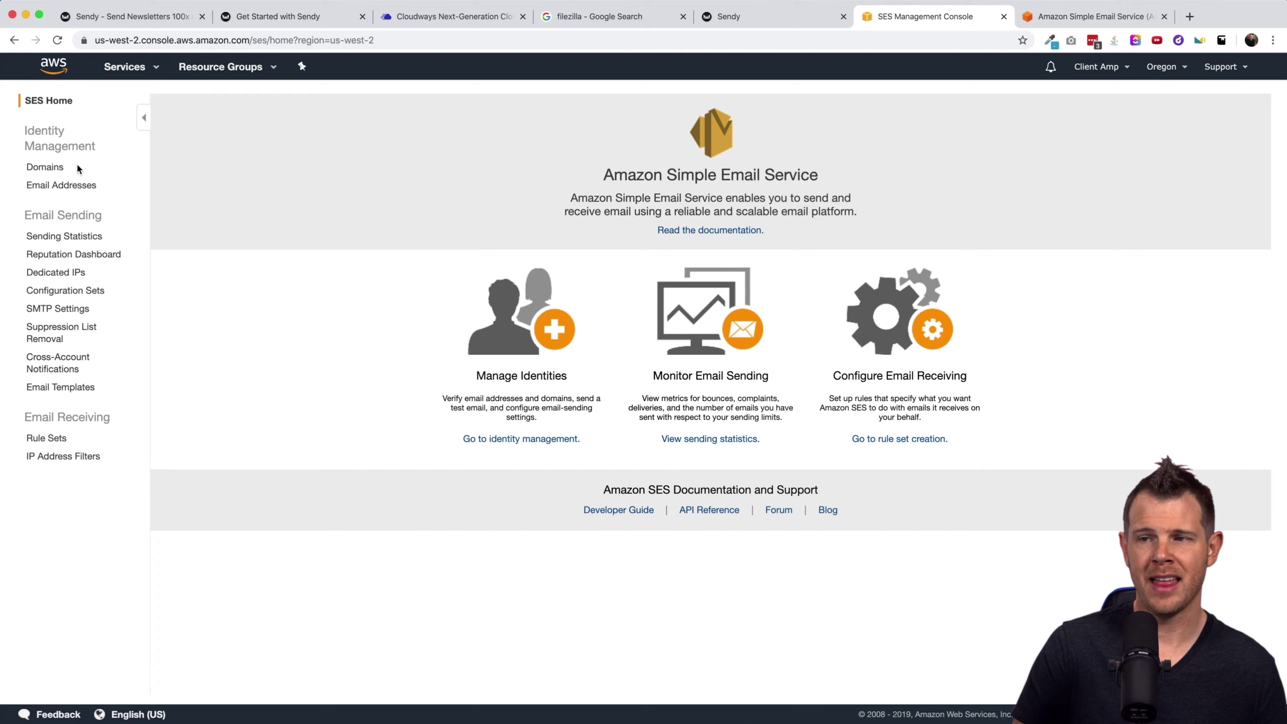
click(29, 167)
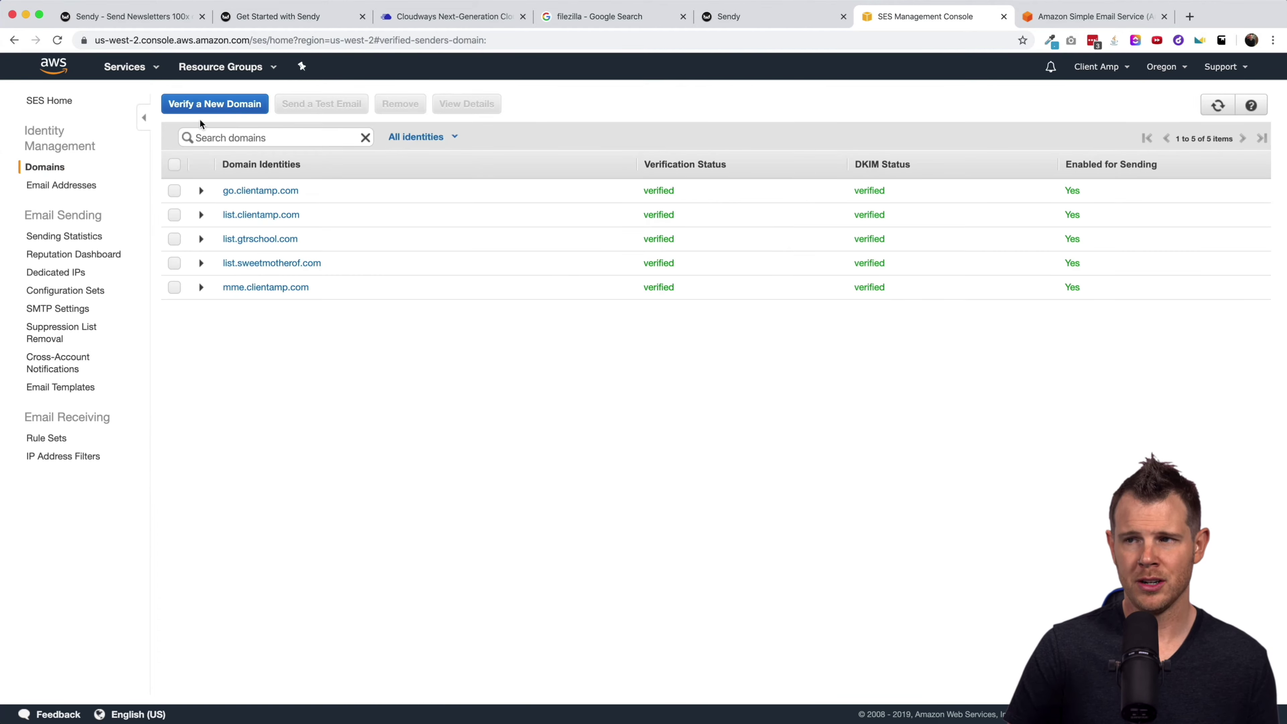
Submit send.clientamp.com for SES domain verification with DKIM settings generated.
click(204, 105)
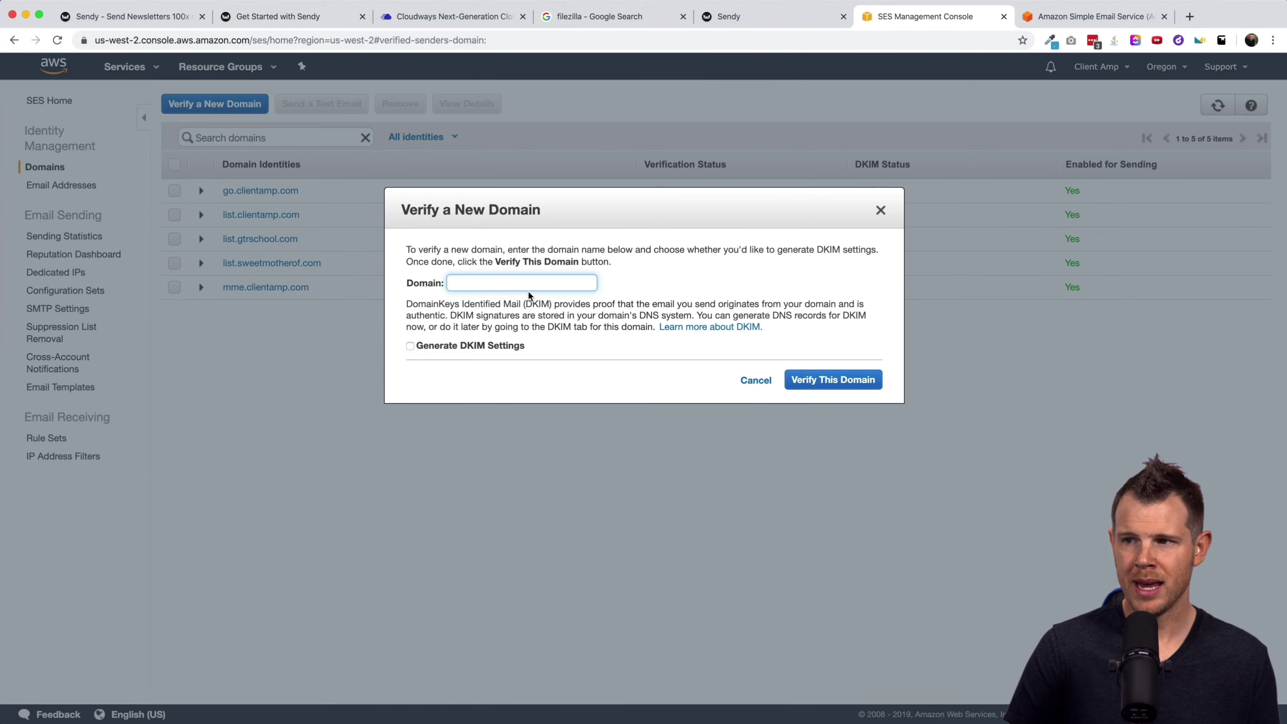
text(send.clie)
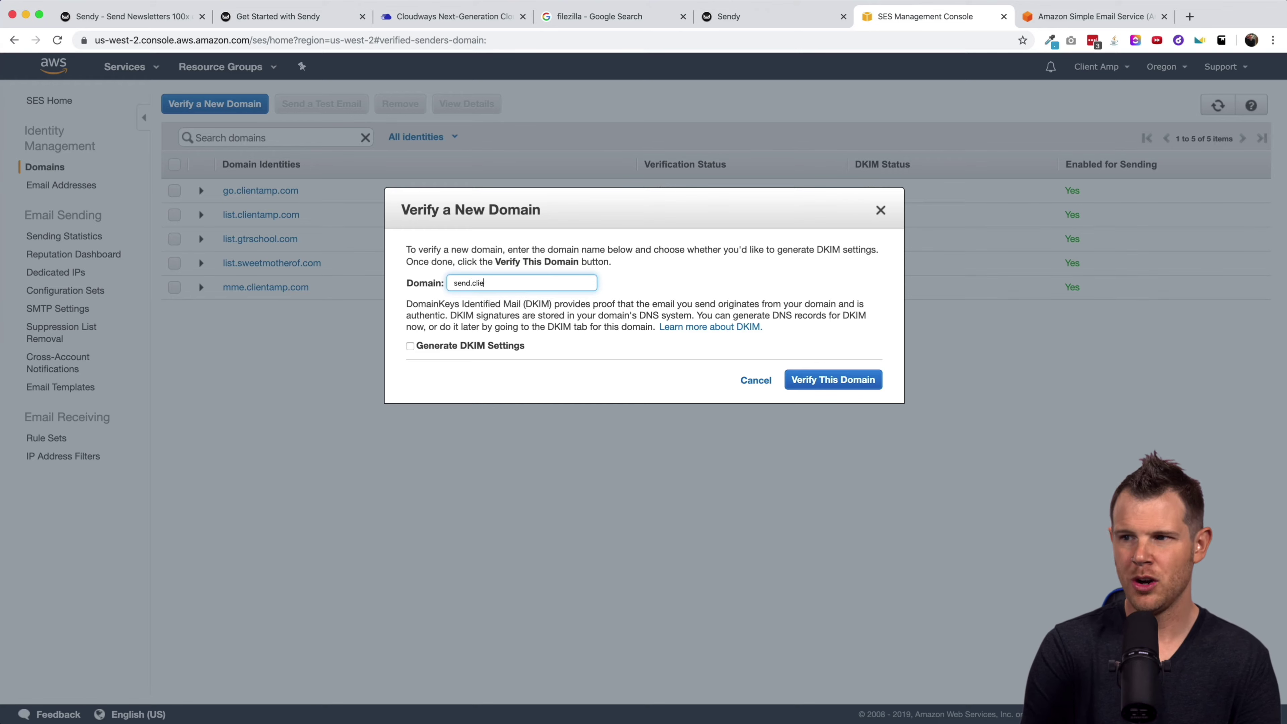
text(ntamp.com)
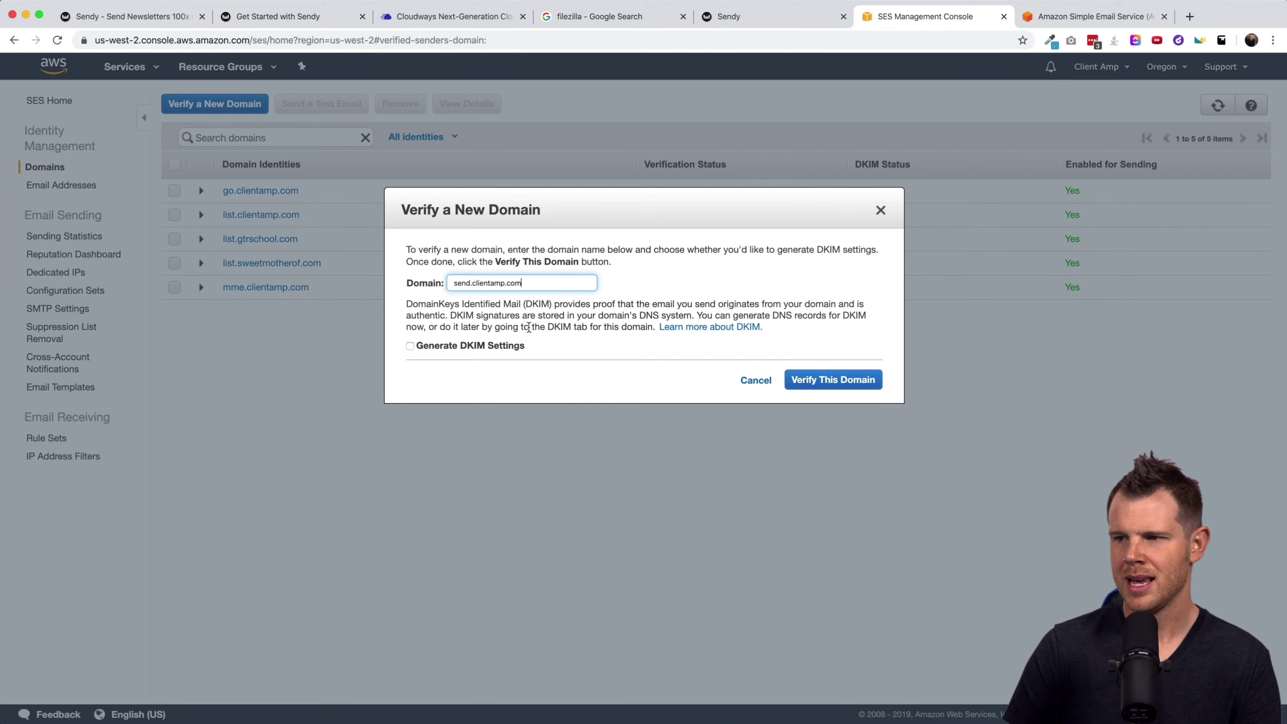
click(410, 347)
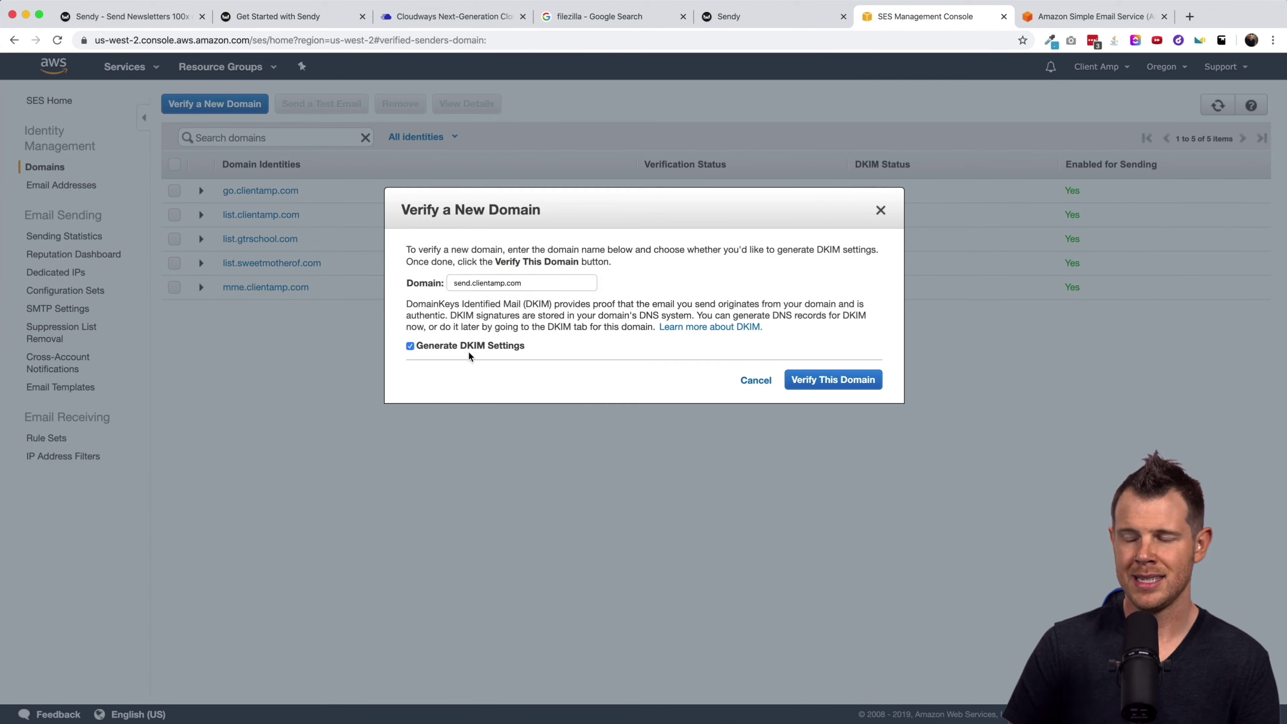
click(823, 379)
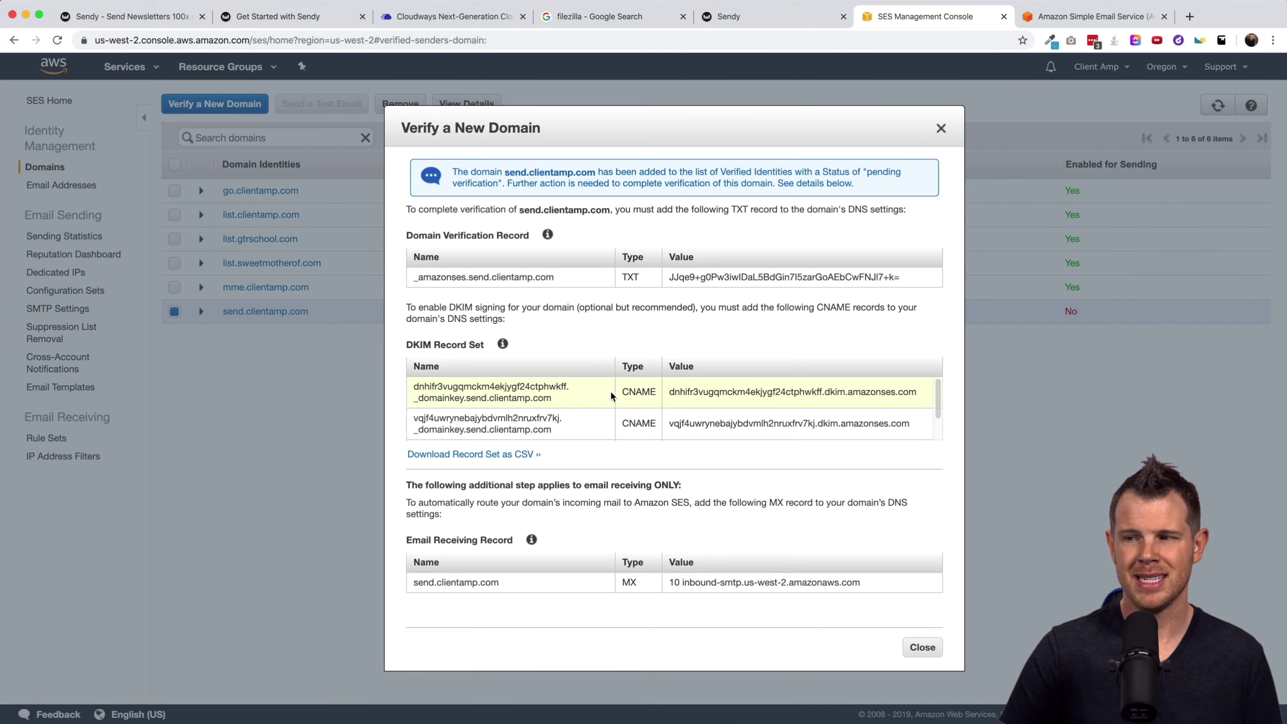
mouse_move(939, 393)
mouse_down()
mouse_move(936, 439)
mouse_move(938, 398)
mouse_up()
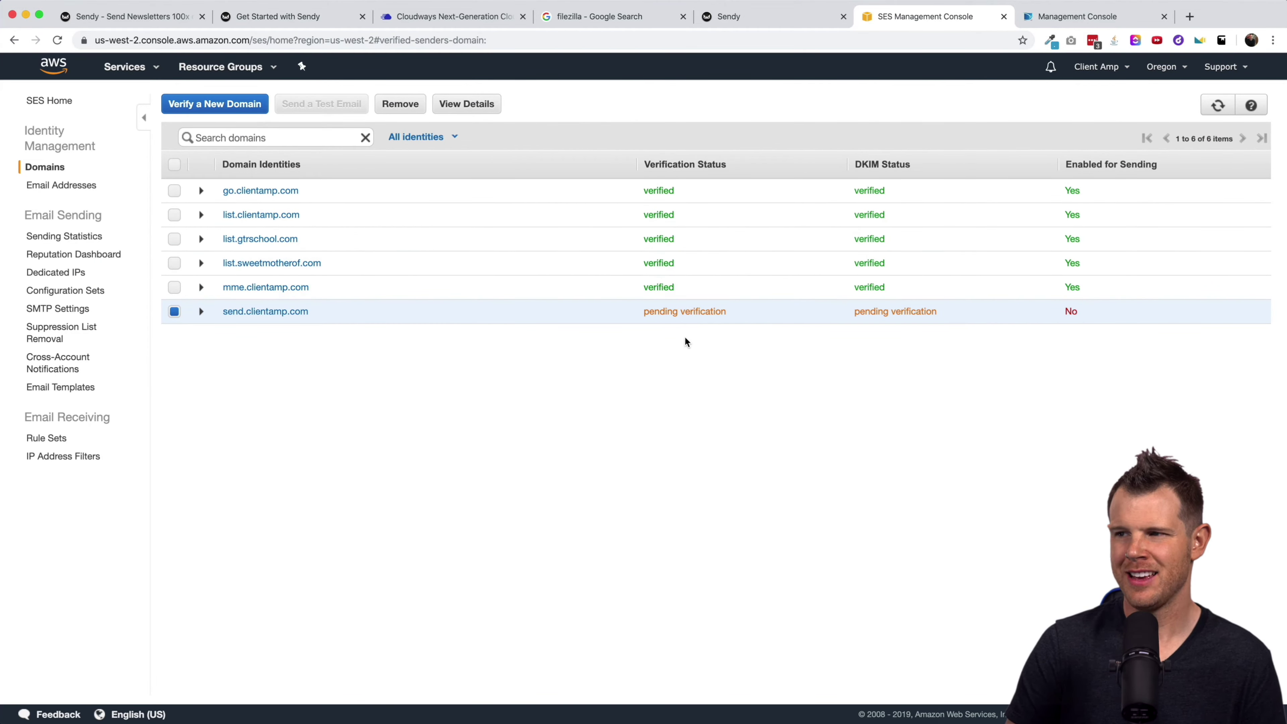
Refresh the SES Domains list until send.clientamp.com shows verified and enabled for sending.
click(1217, 105)
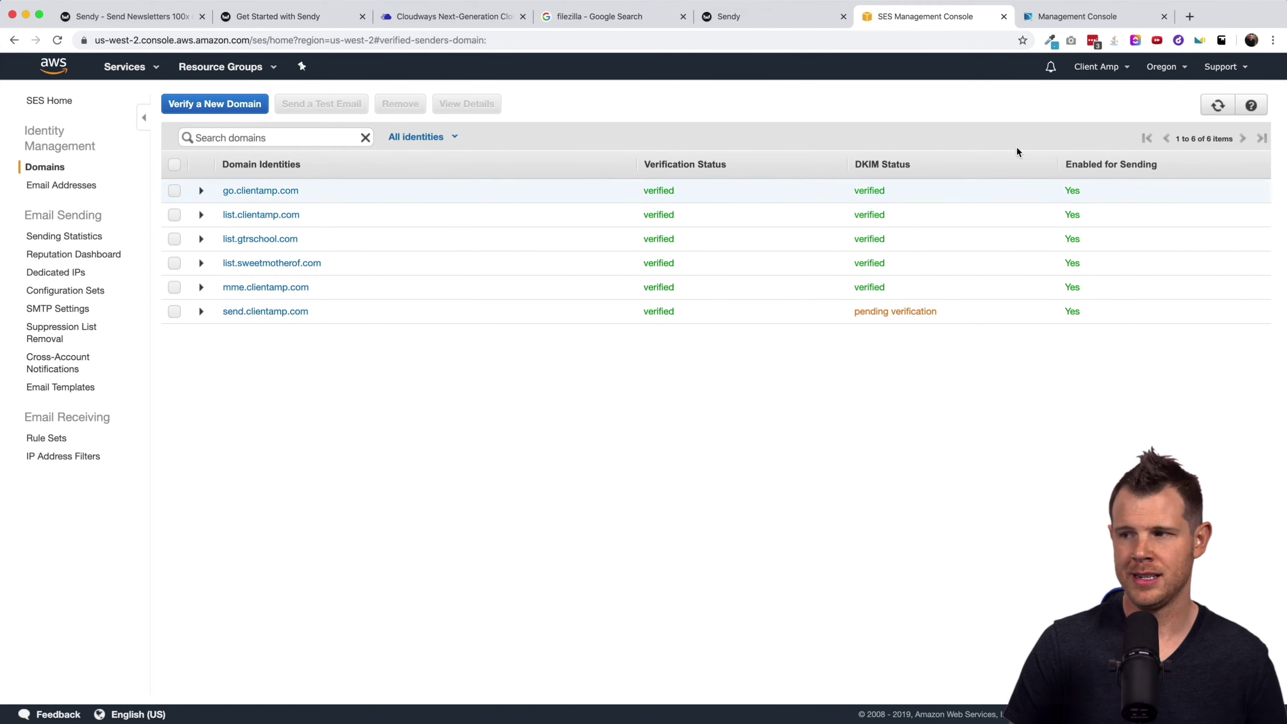
click(1217, 113)
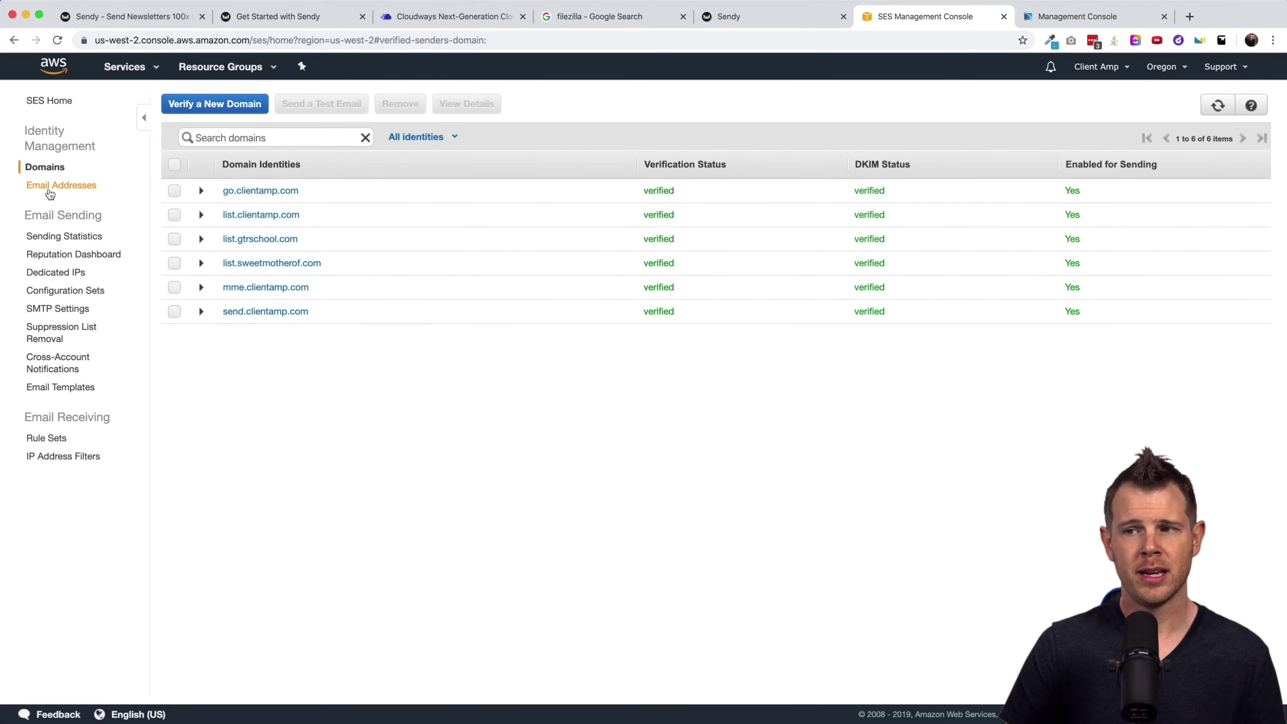
Review the four verified SES email addresses, and close the new-address verification form without adding one.
click(51, 192)
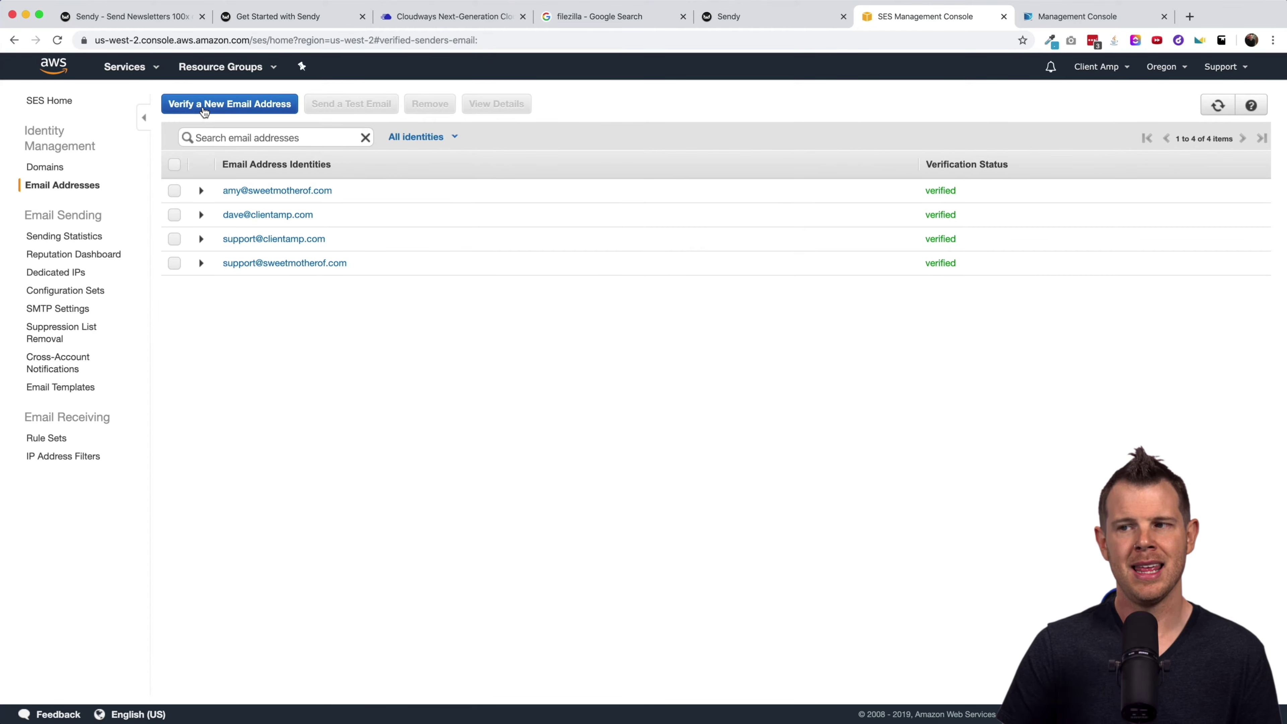
click(217, 106)
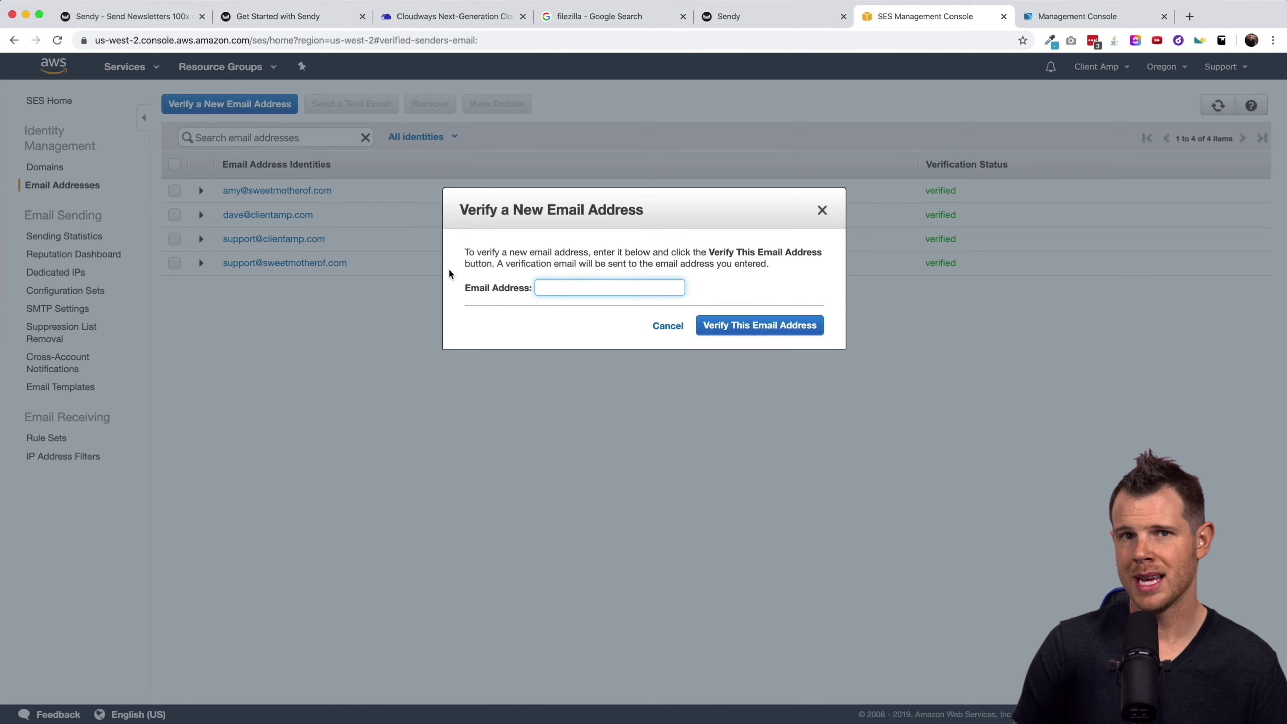
click(822, 209)
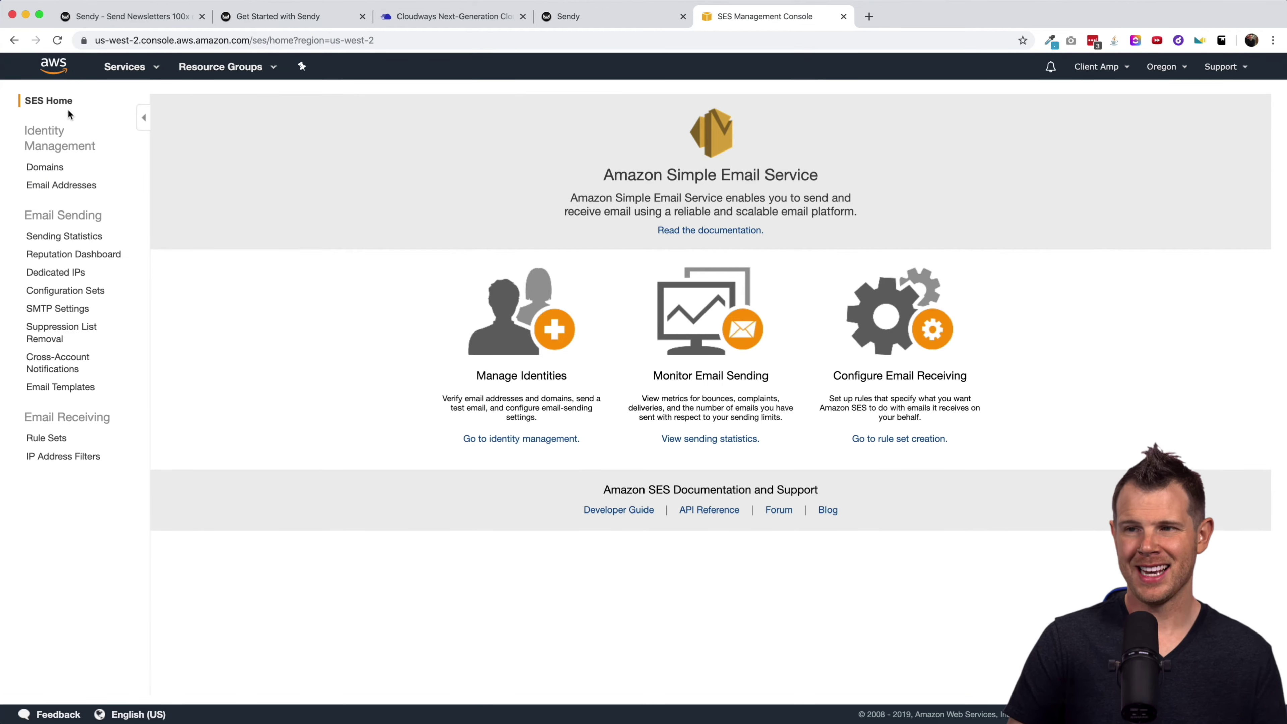
Search for IAM from the AWS console home and open its Users list.
click(54, 68)
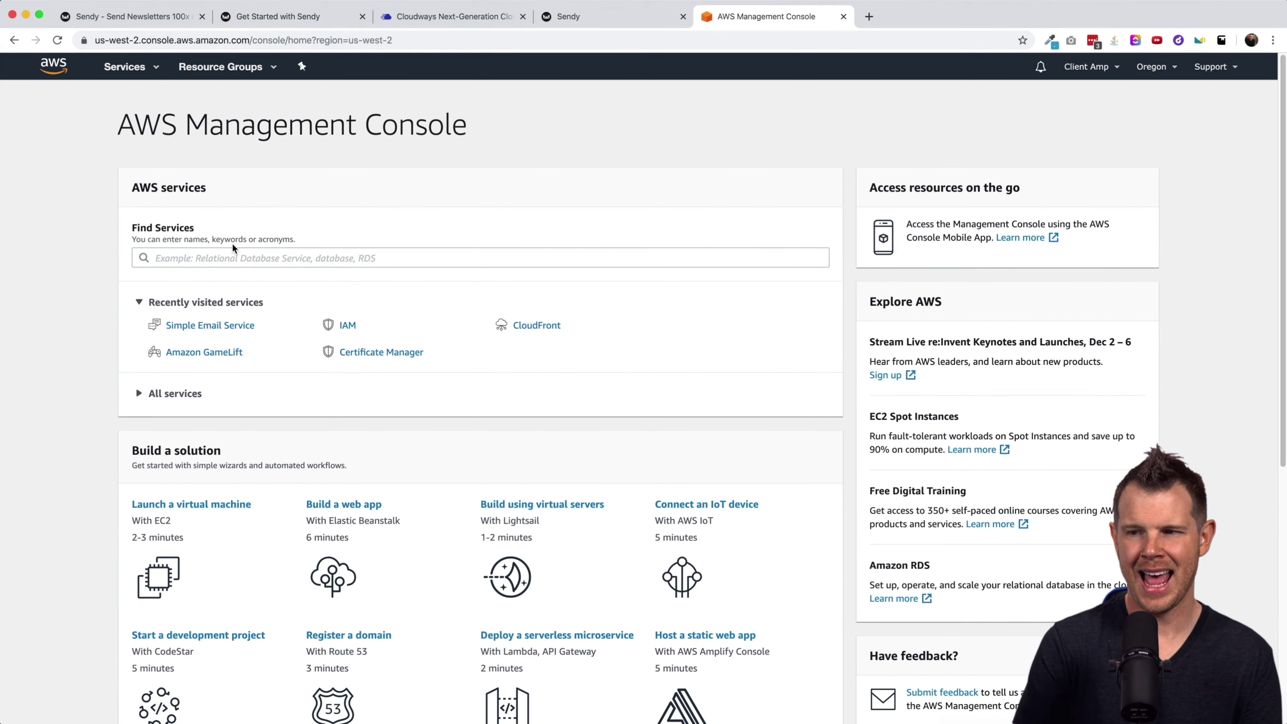
click(229, 262)
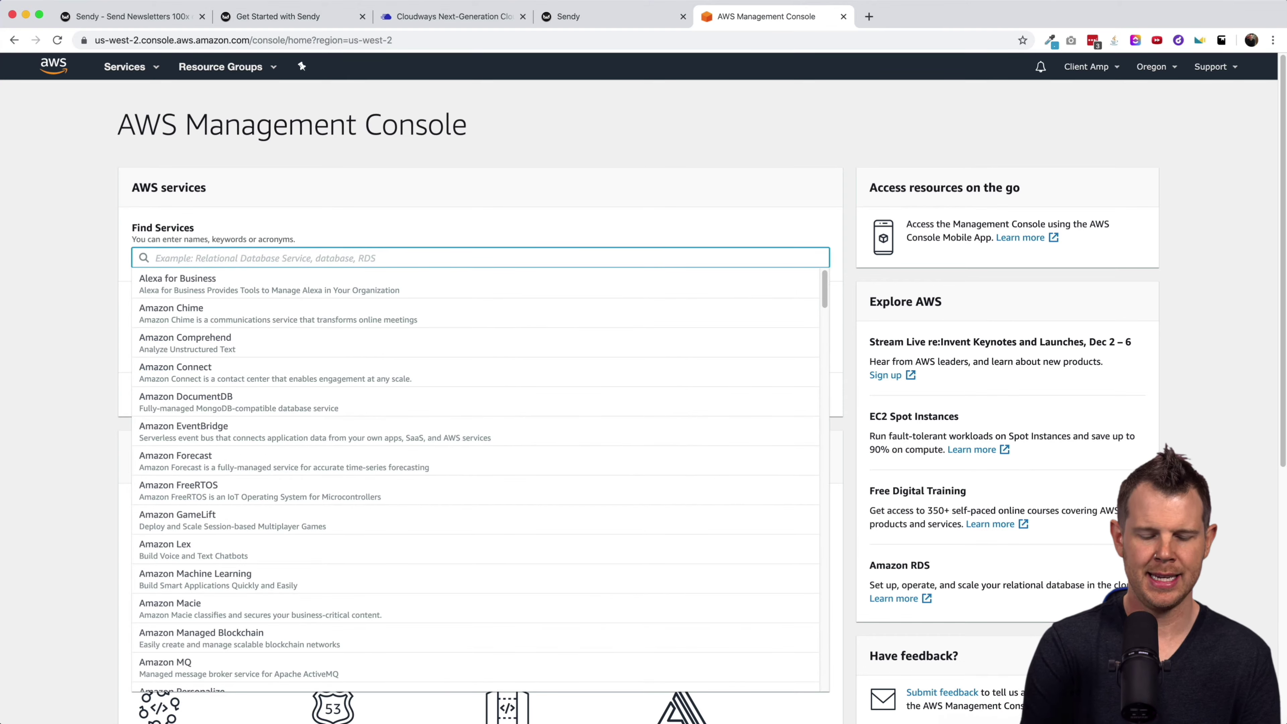
text(IAM)
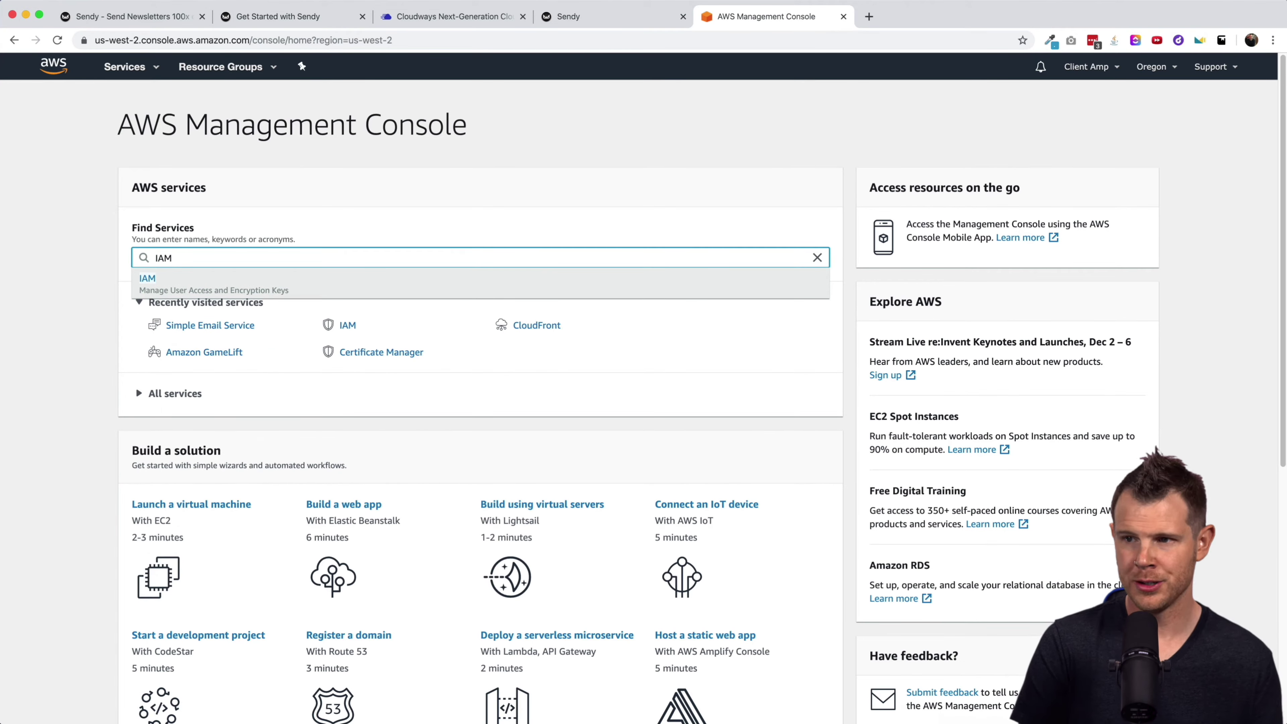
click(146, 282)
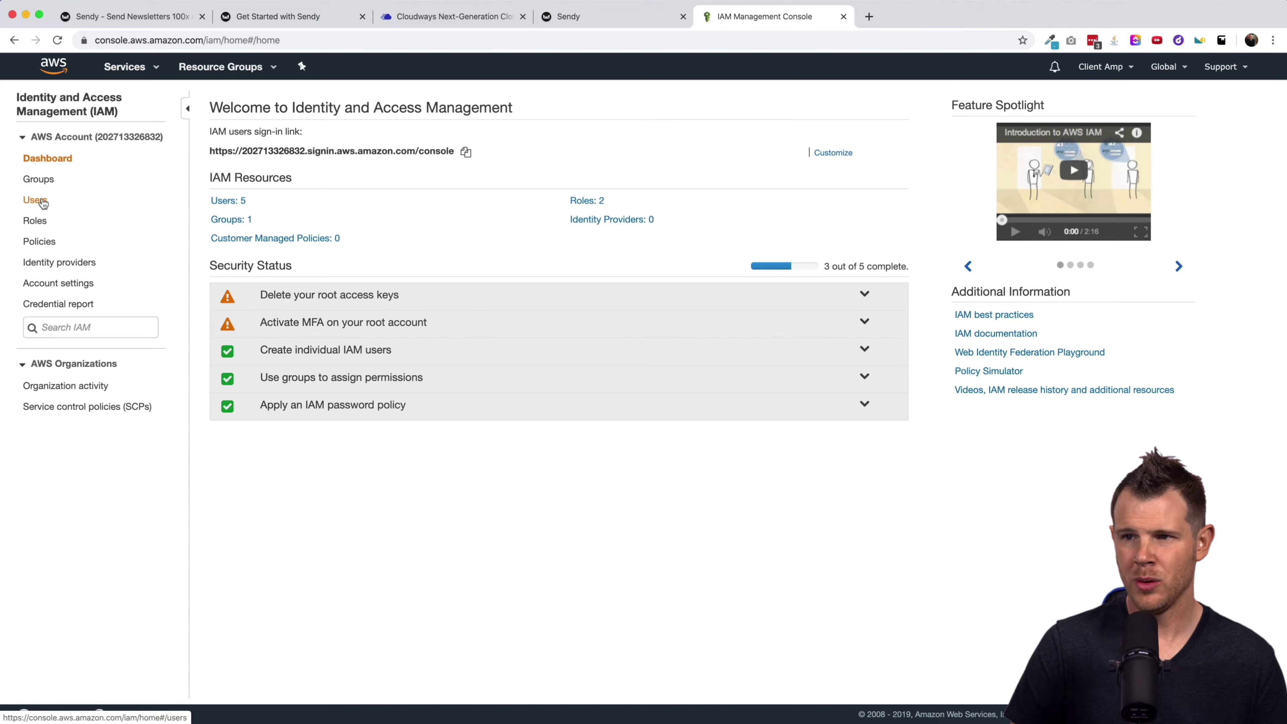
click(41, 200)
Start a new IAM user named ca-sendy with programmatic access.
click(237, 103)
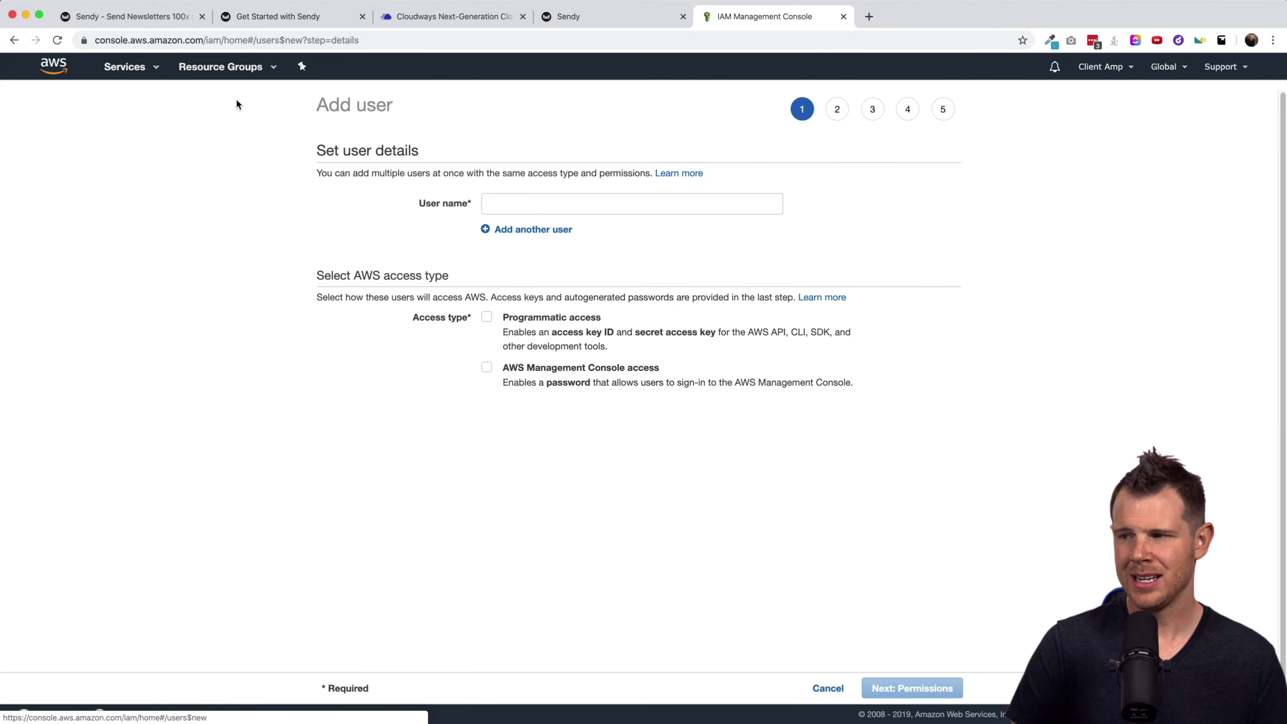
click(498, 202)
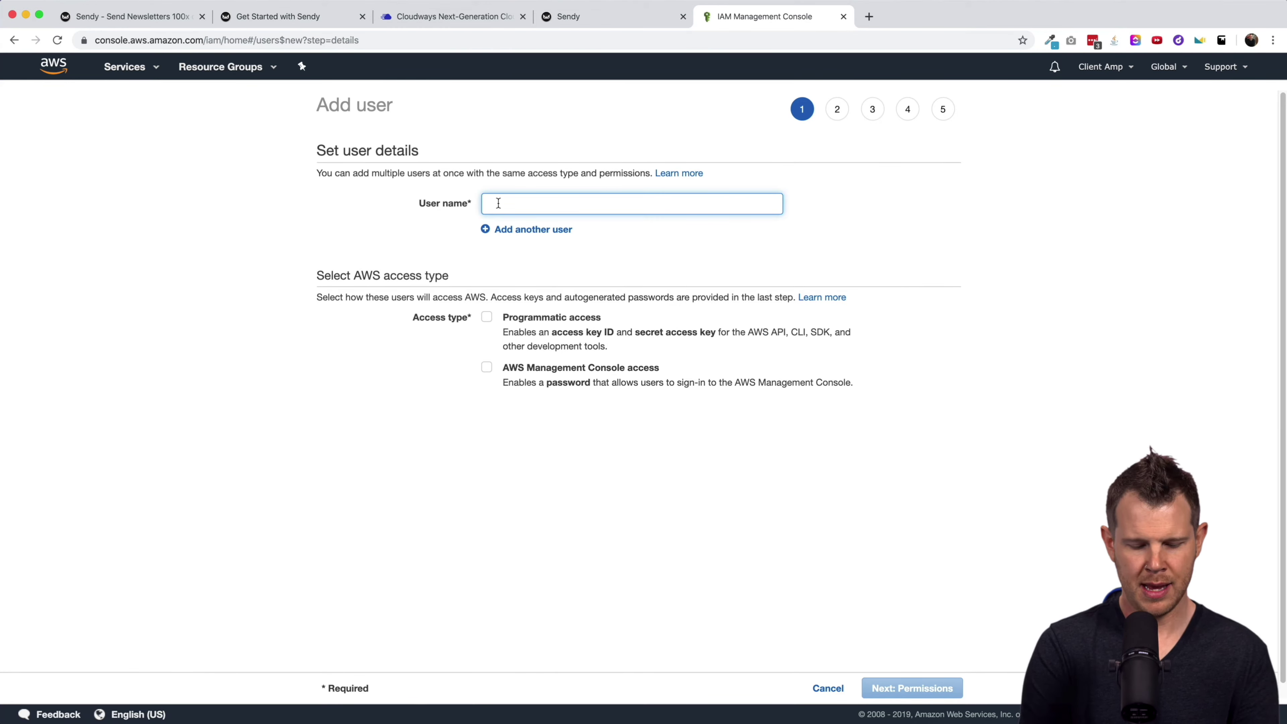
text(ca-sendy)
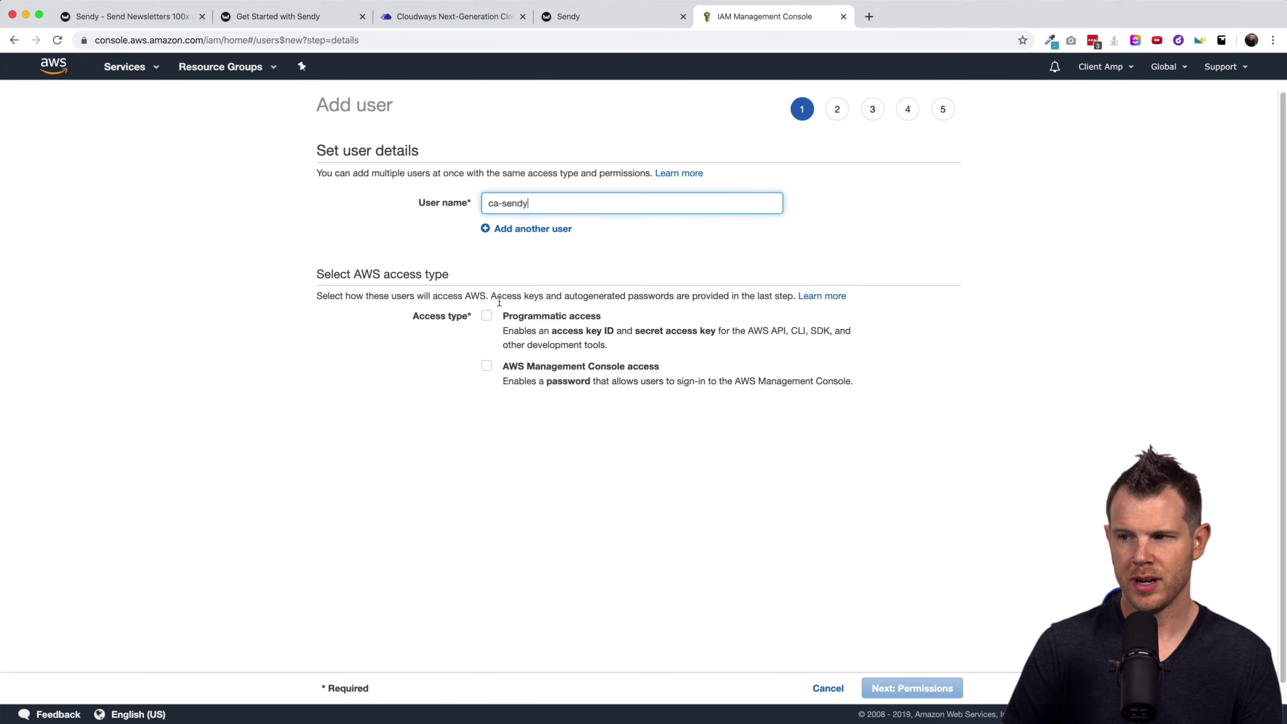
click(487, 316)
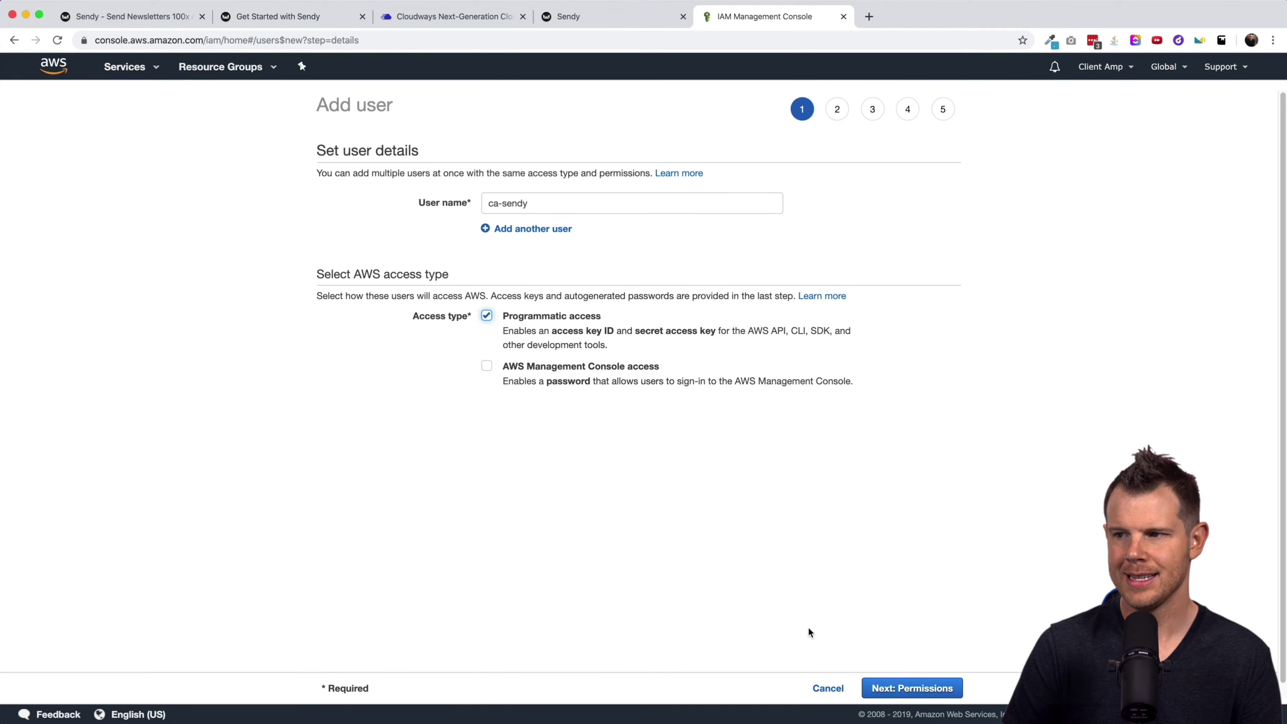
Add ca-sendy to the SES group, skip tags and review, and create the user.
click(915, 694)
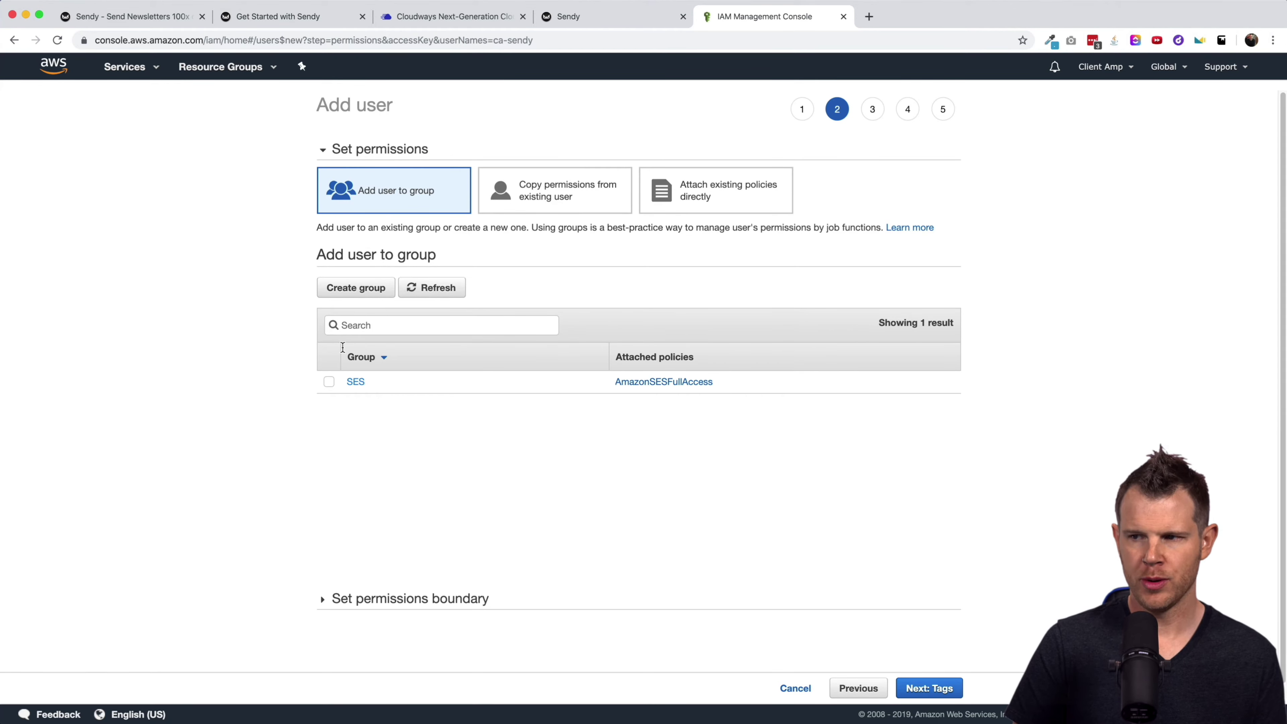
click(329, 384)
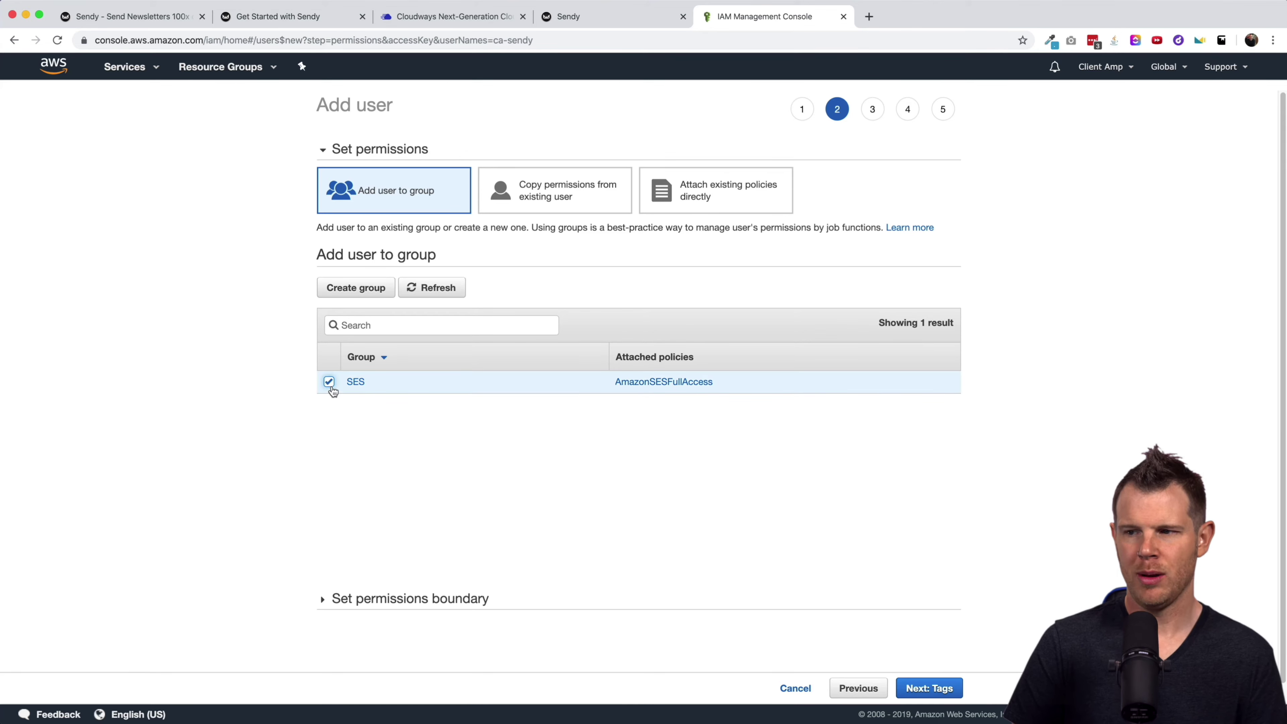
click(926, 690)
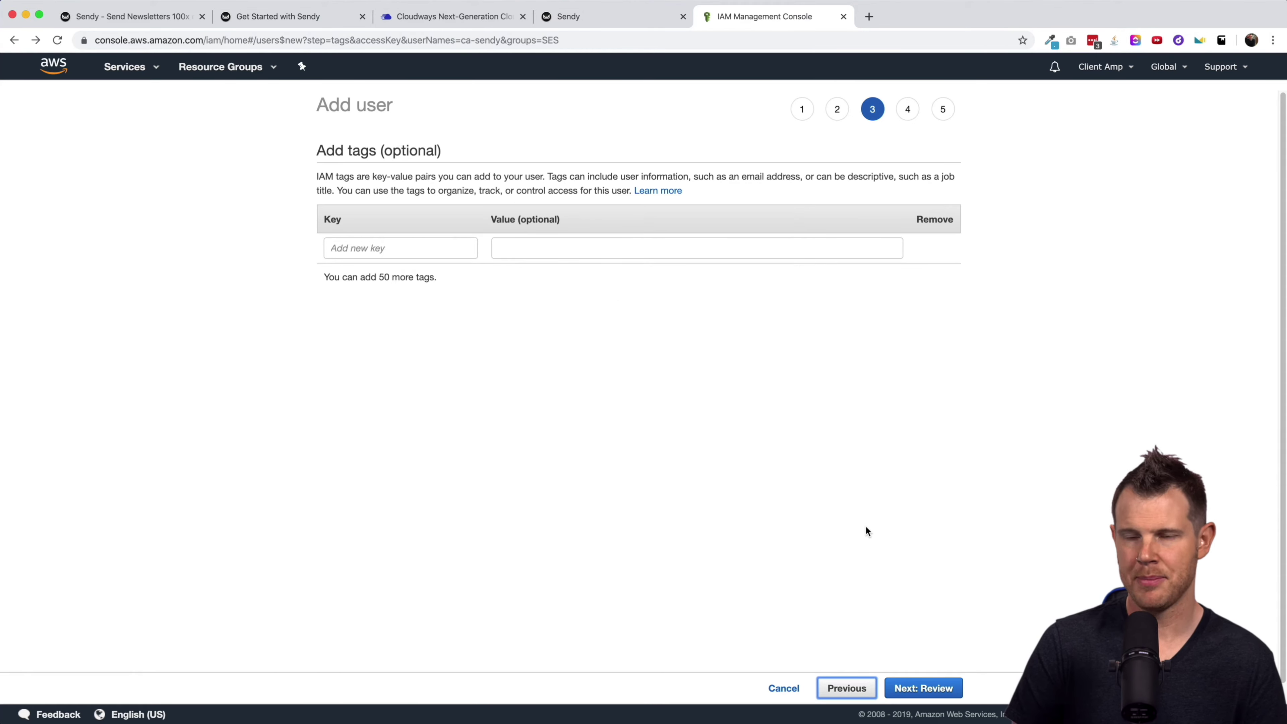
click(918, 689)
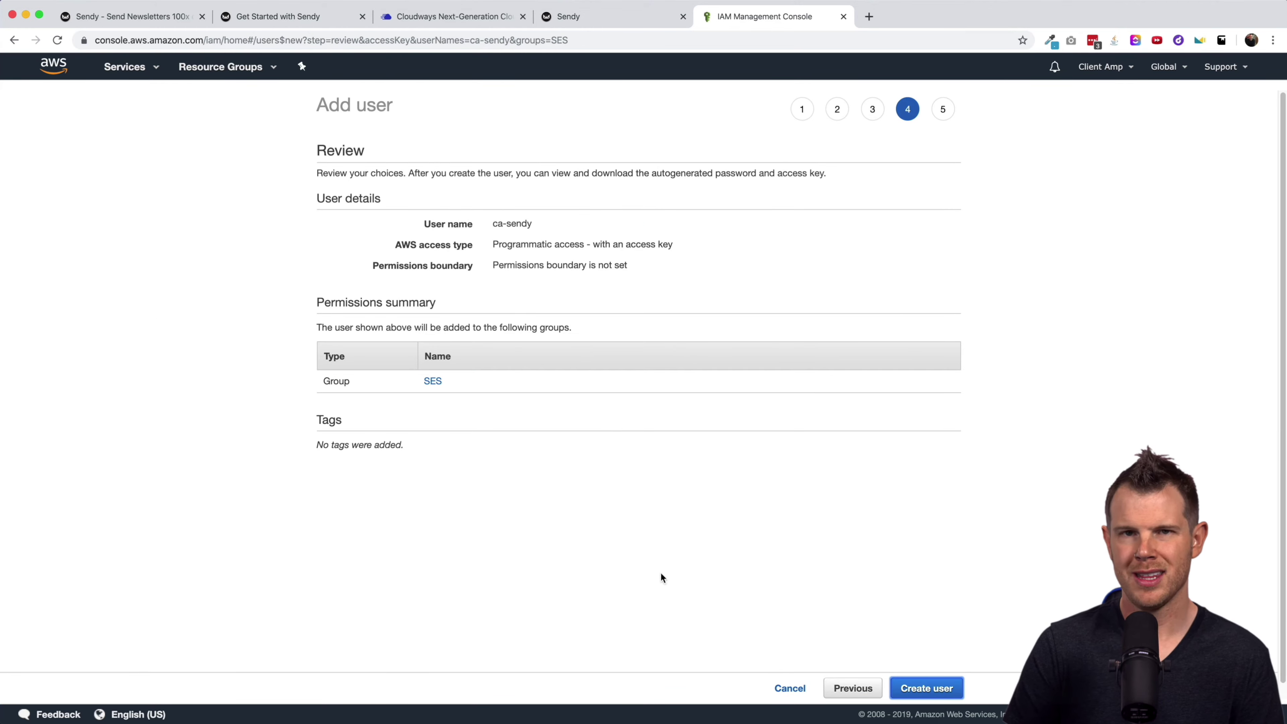
click(929, 686)
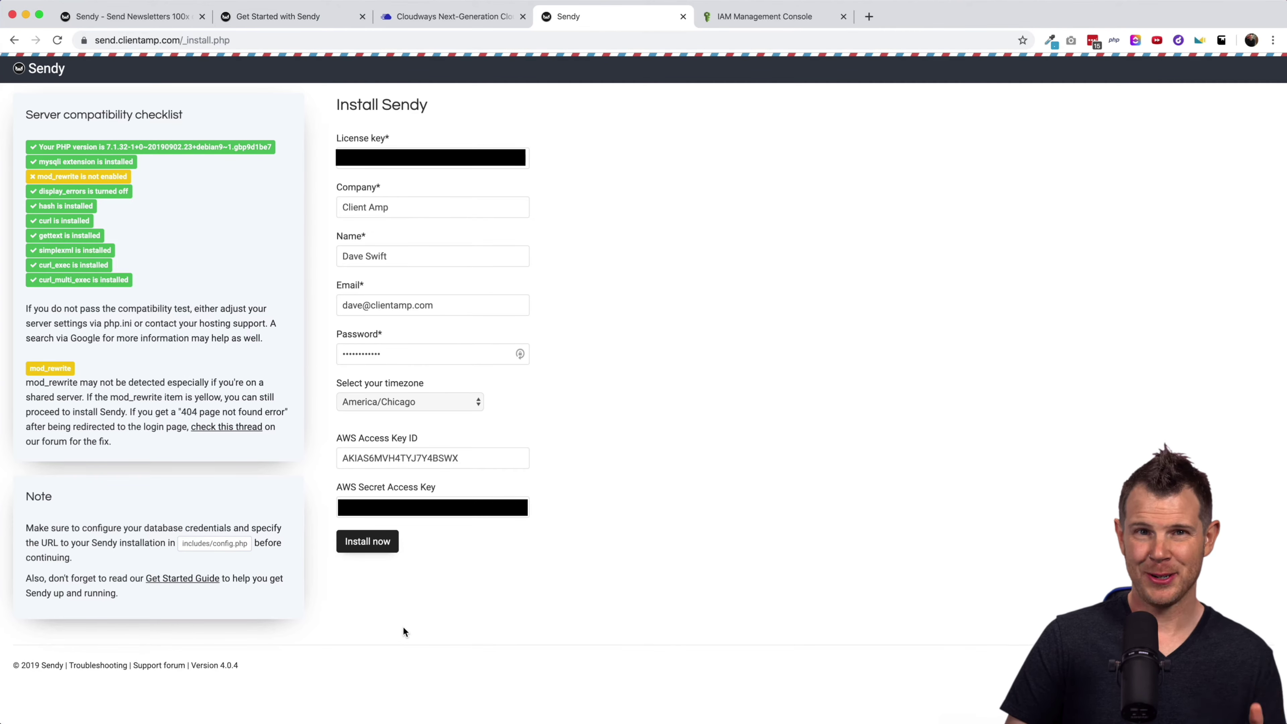
Submit the Install Sendy form to reach the Client Amp login page.
click(364, 544)
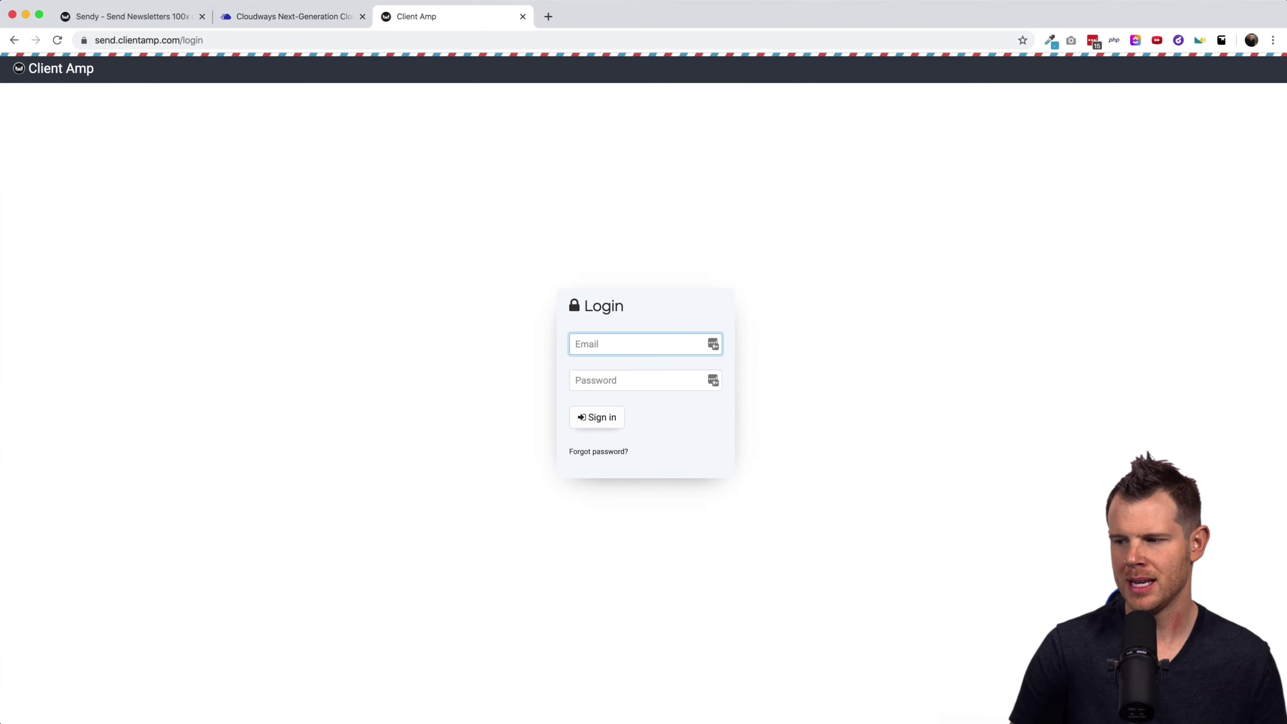
key(super+Tab)
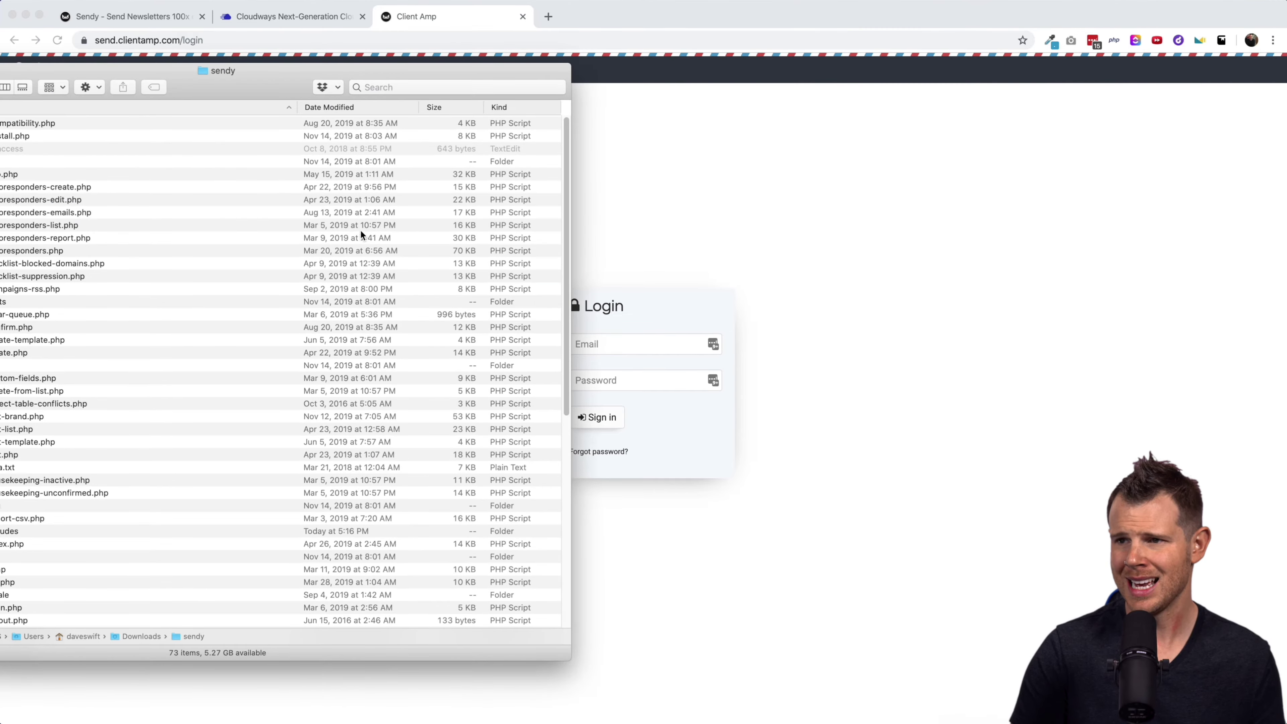
drag(259, 81, 417, 115)
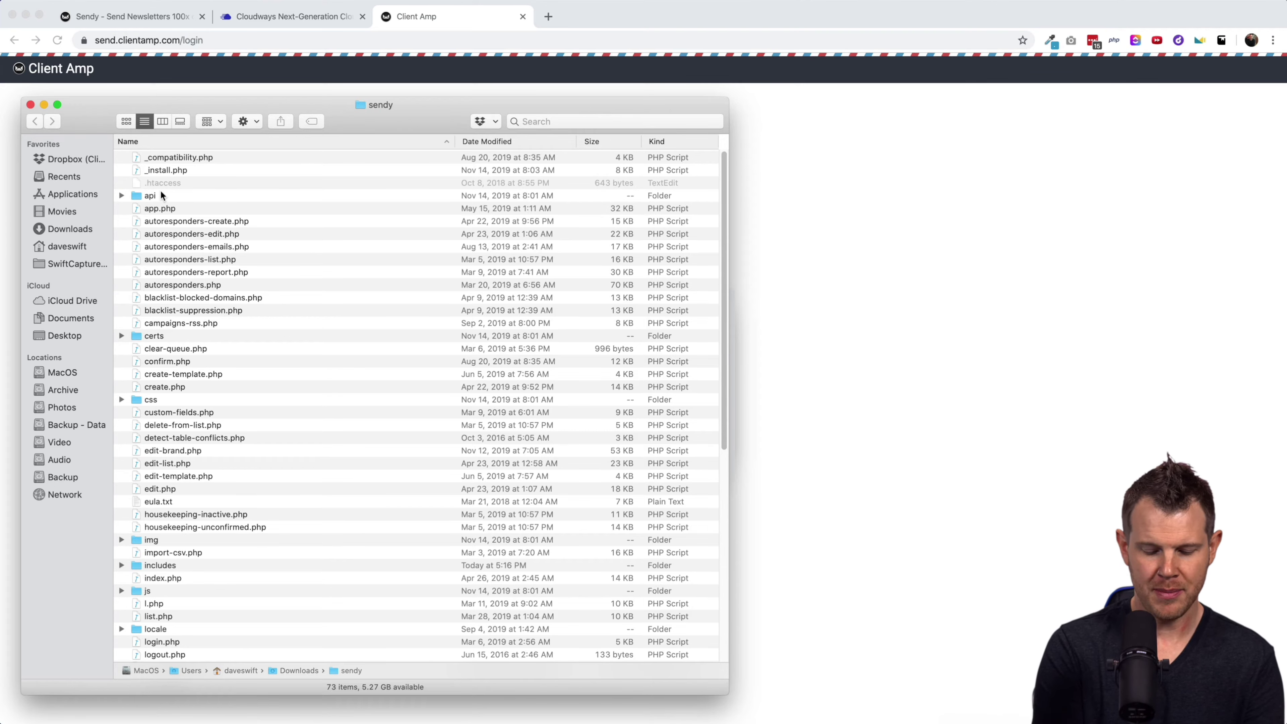
key(super+shift+period)
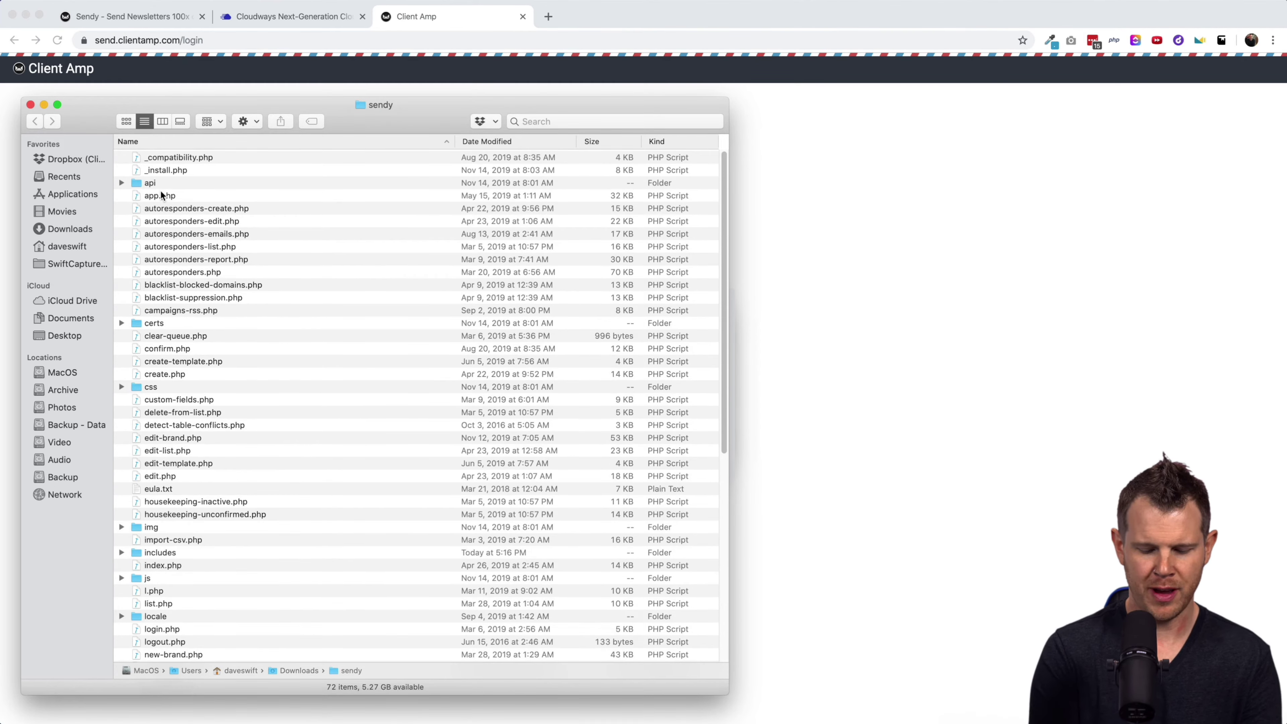
key(super+shift+period)
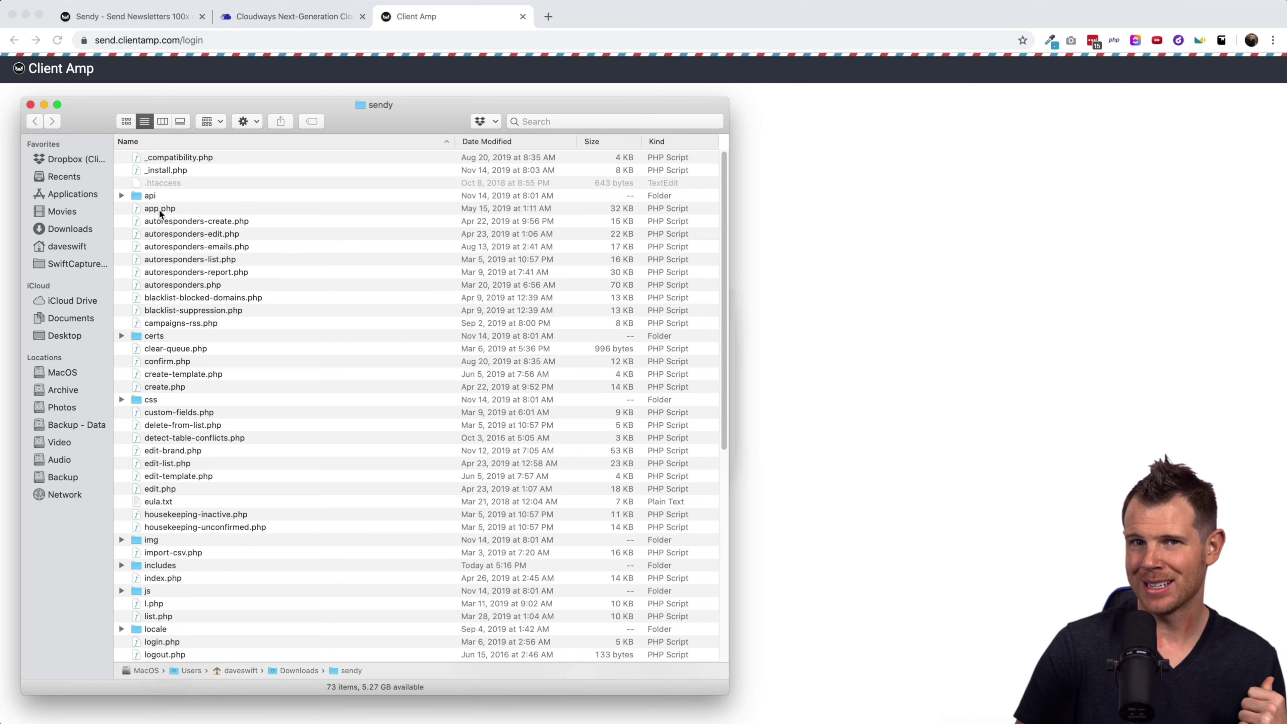
click(29, 104)
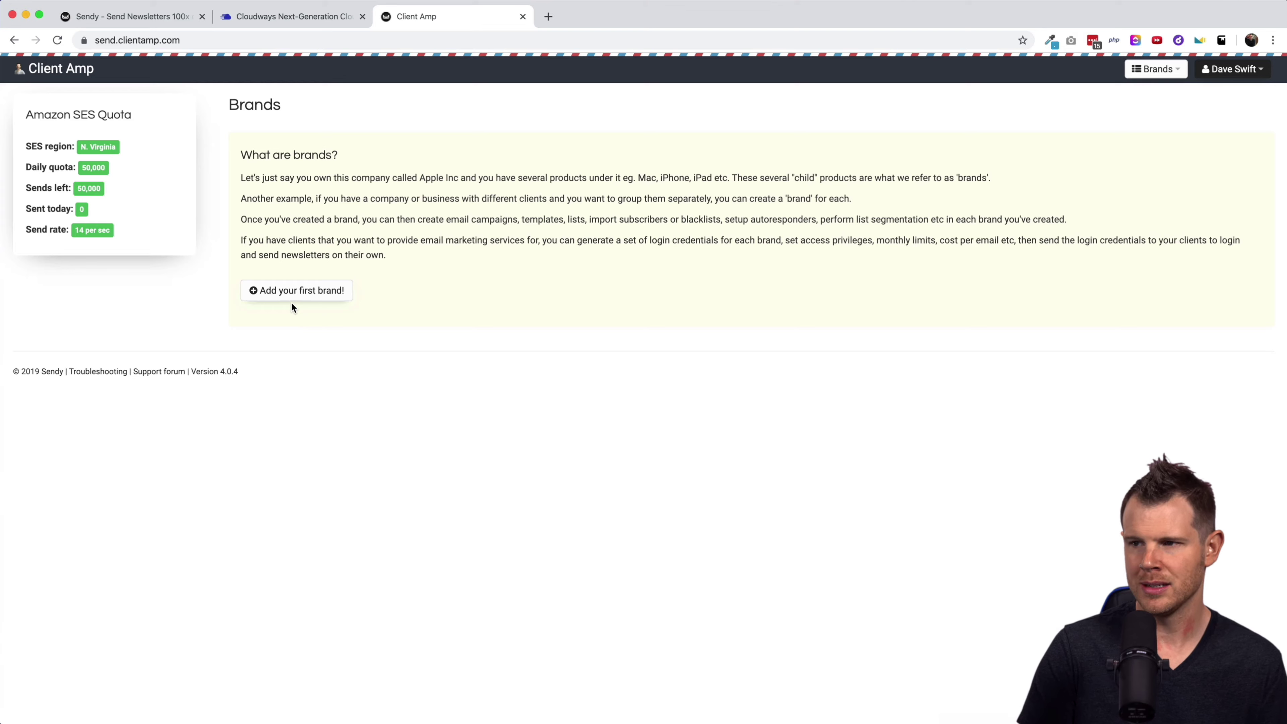
Start brand 'That LTD Life', enter the sender's name and from e-mail, and expand Custom domain.
click(282, 293)
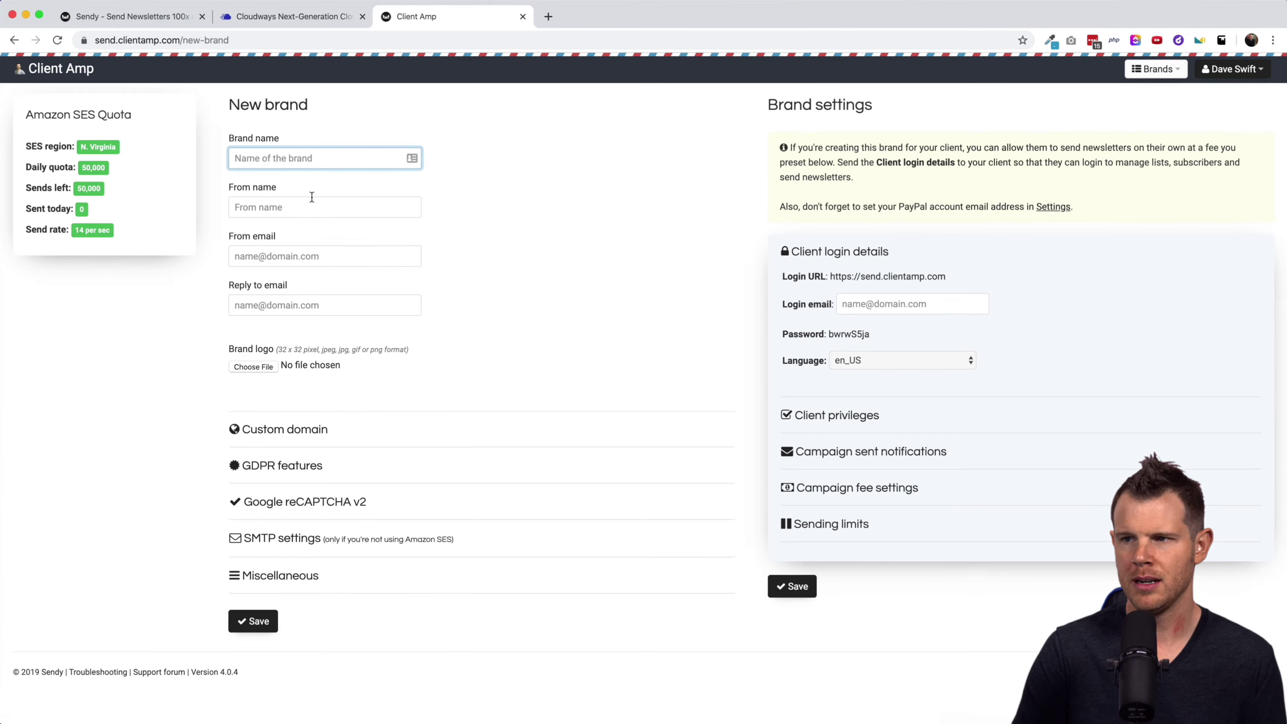
text(That )
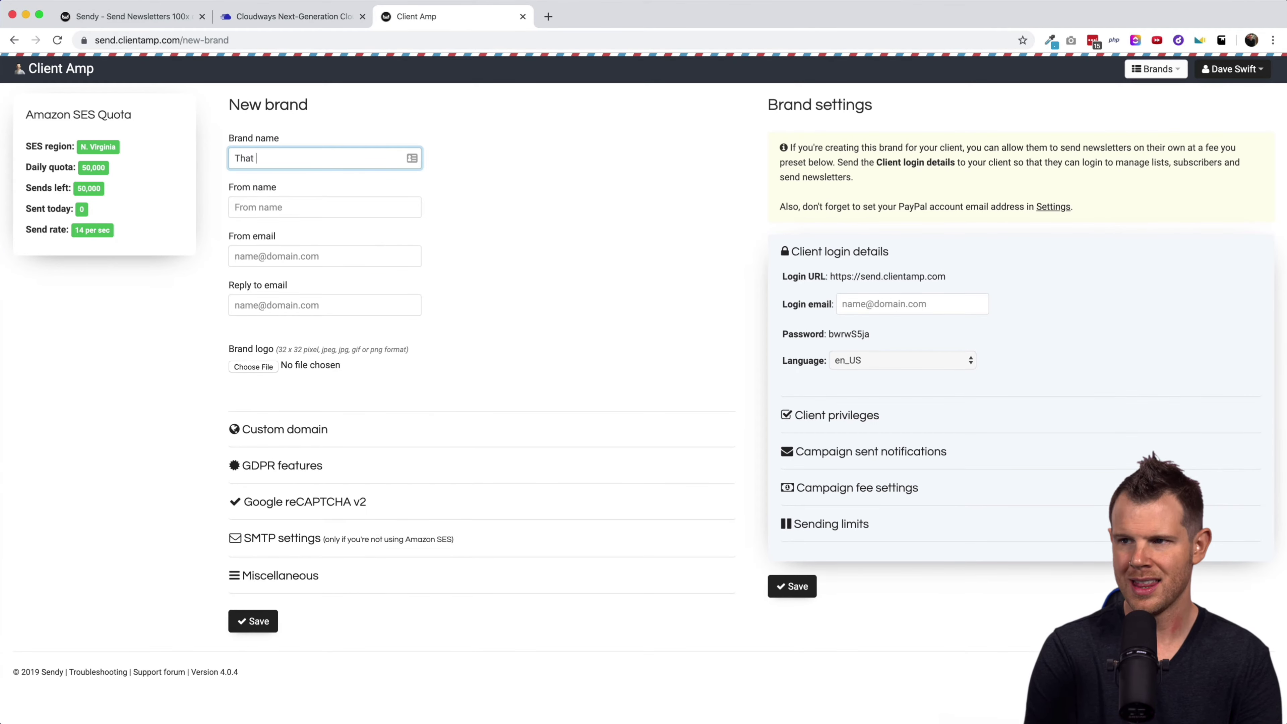
text(LTD Life)
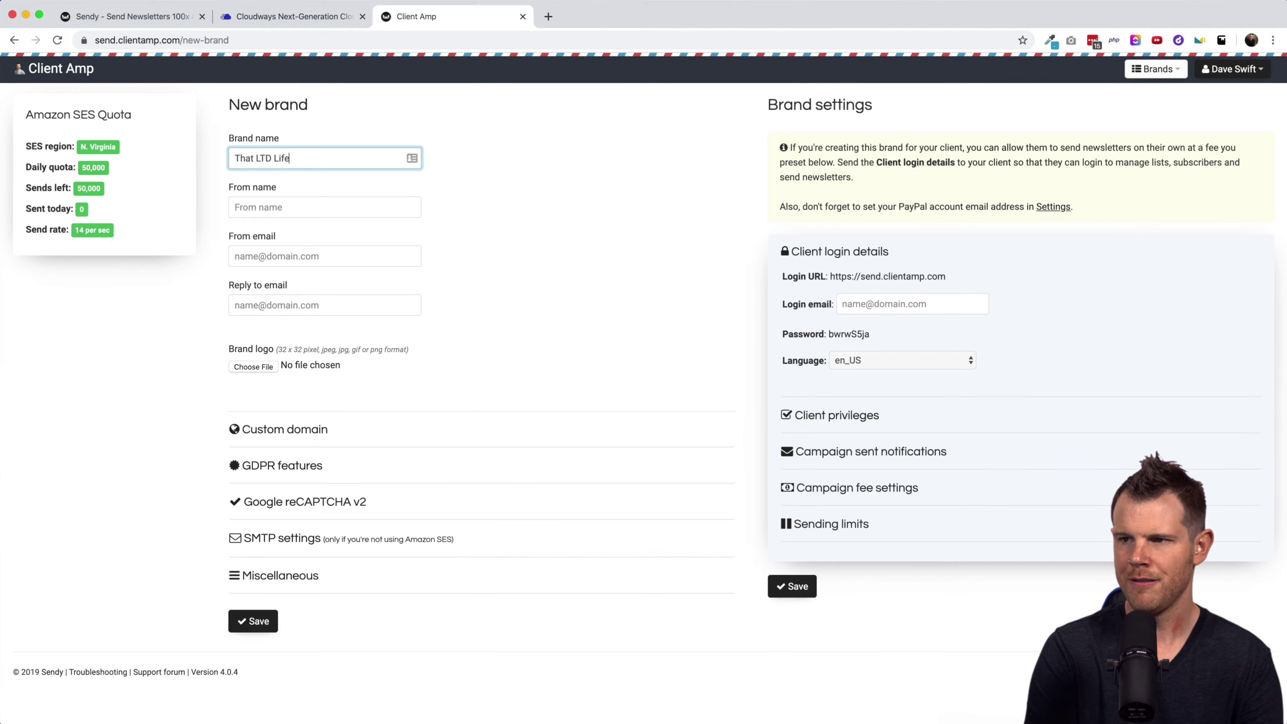
key(Tab)
text(Dave Swift)
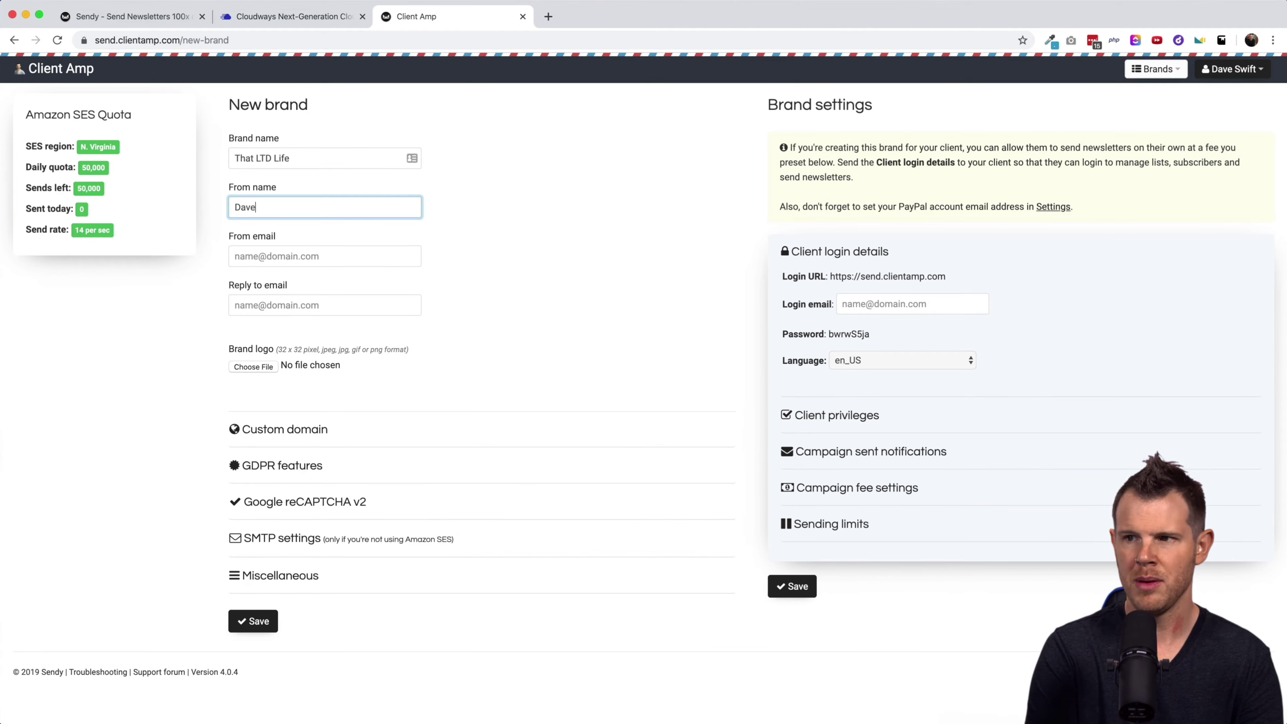
key(Tab)
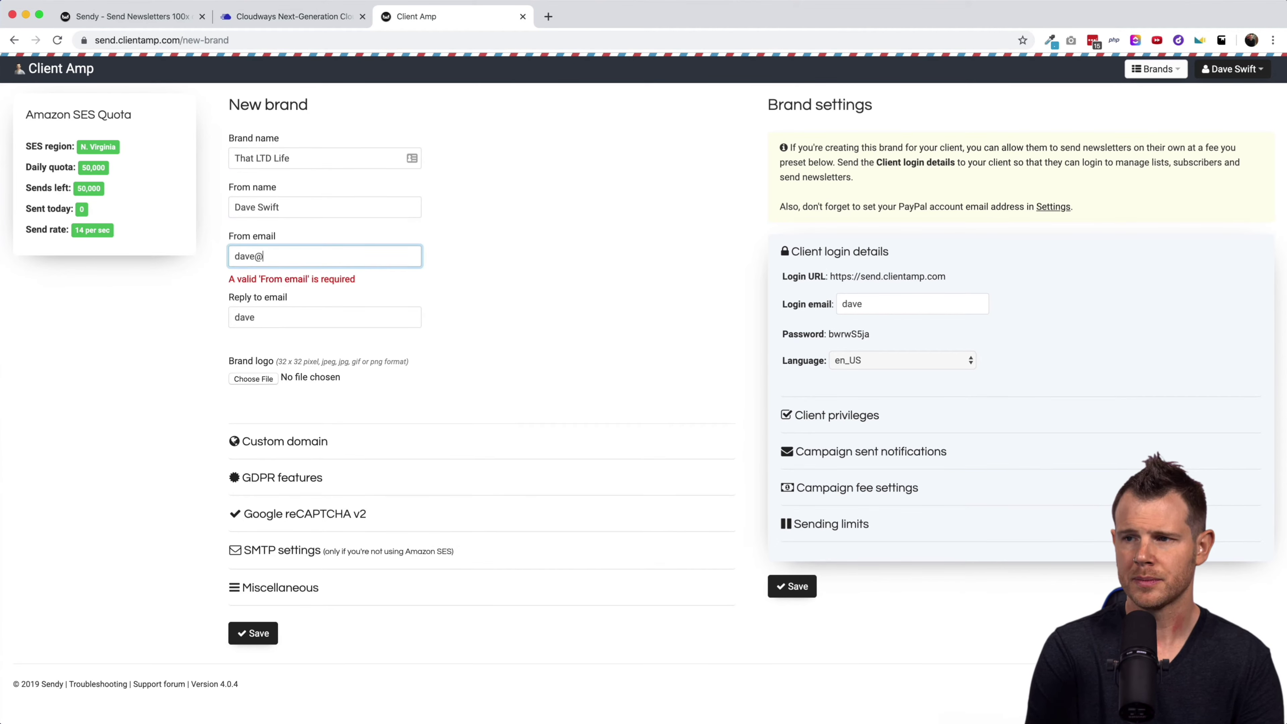
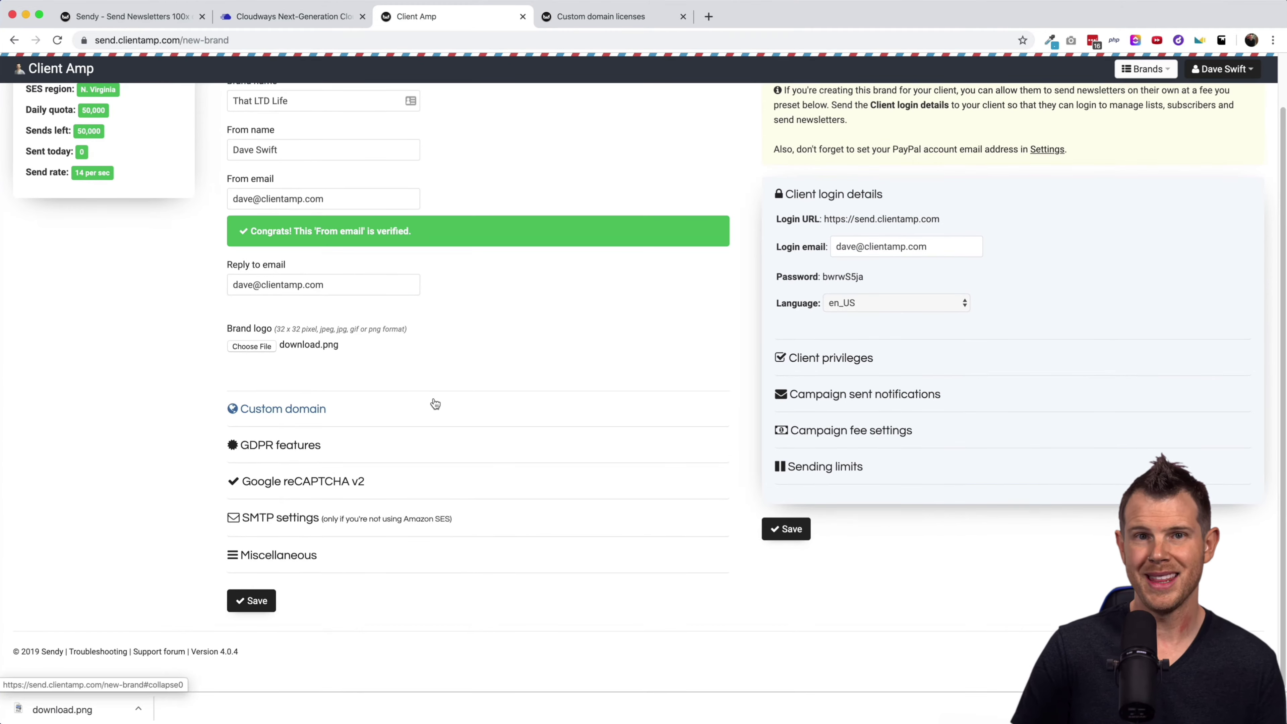
click(288, 411)
Read the custom domain licensing notice, then switch to the sendy.co product page.
scroll(291, 416, down, 4)
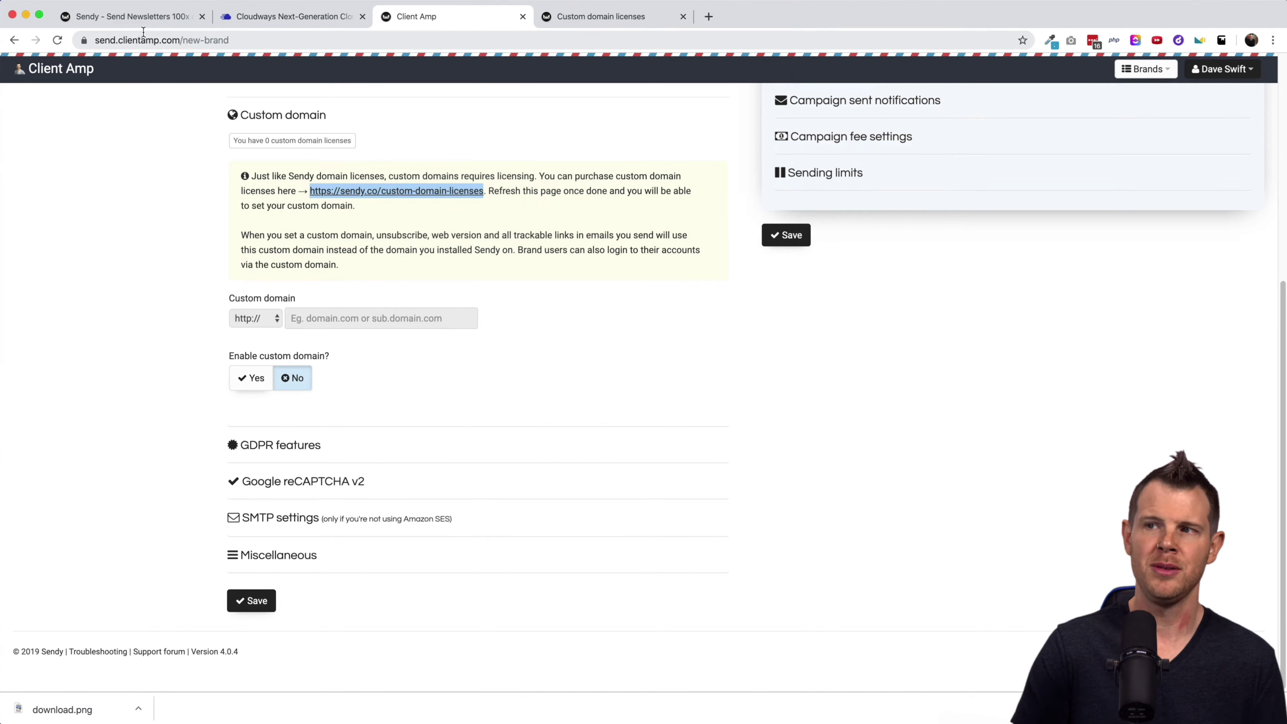
click(129, 16)
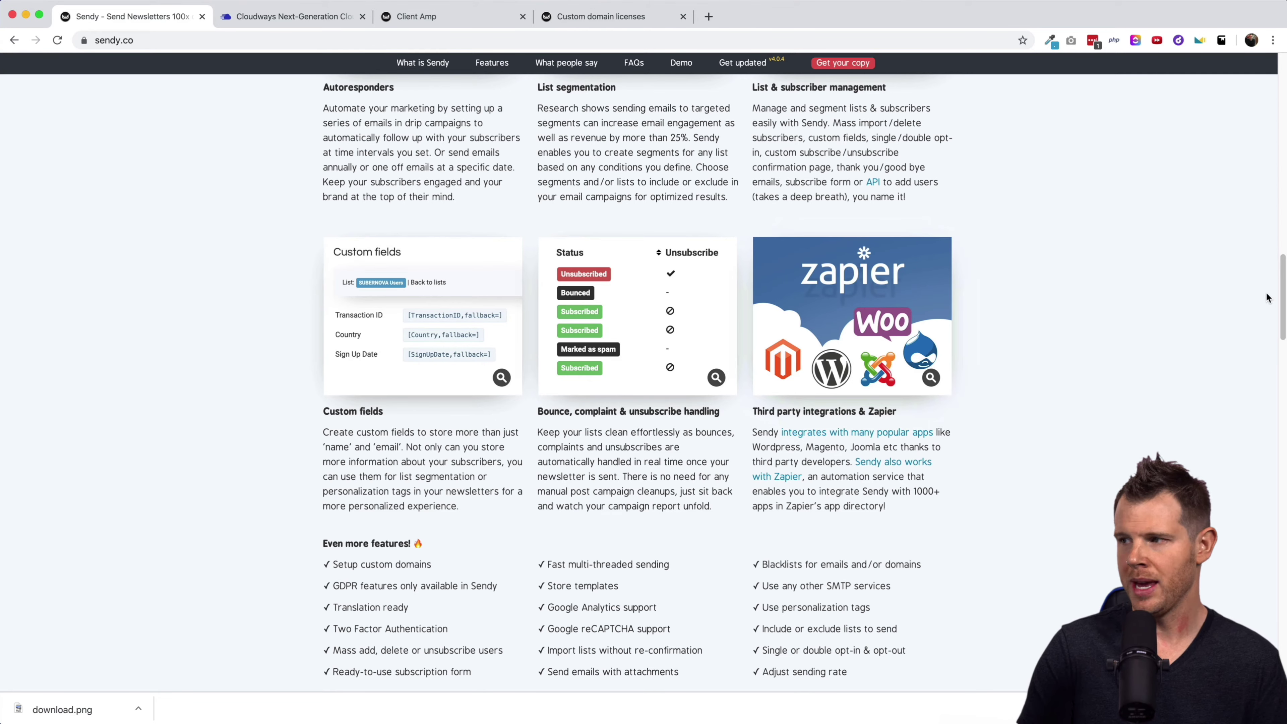
Check the custom domain licenses page with 5 licences selected, then return to the New brand form.
drag(1282, 294, 1258, 556)
scroll(1253, 589, down, 2)
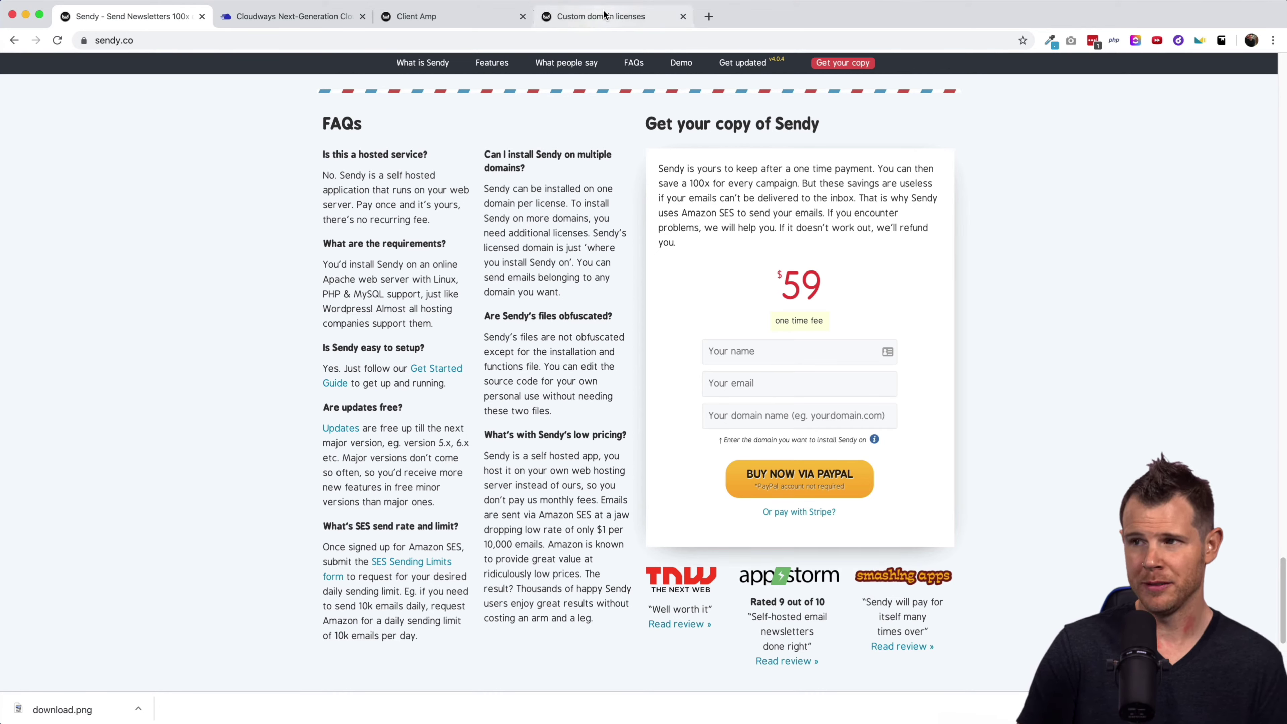
click(575, 18)
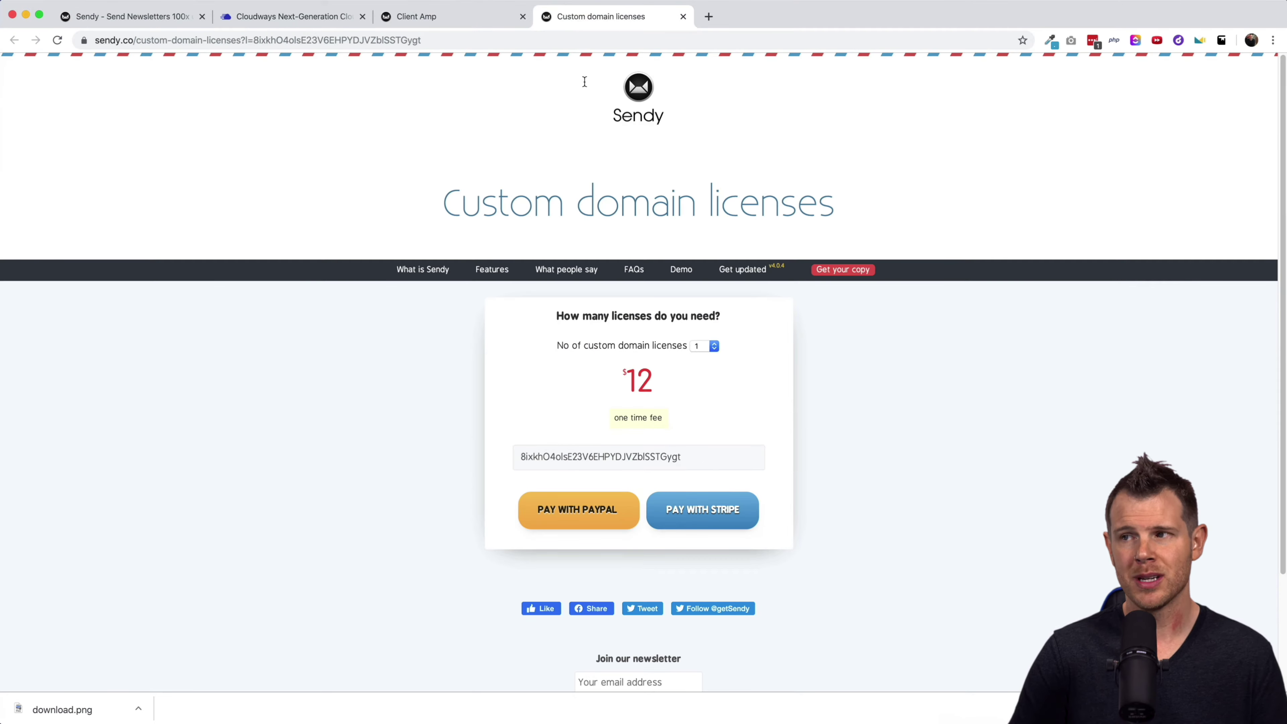
click(714, 346)
click(712, 388)
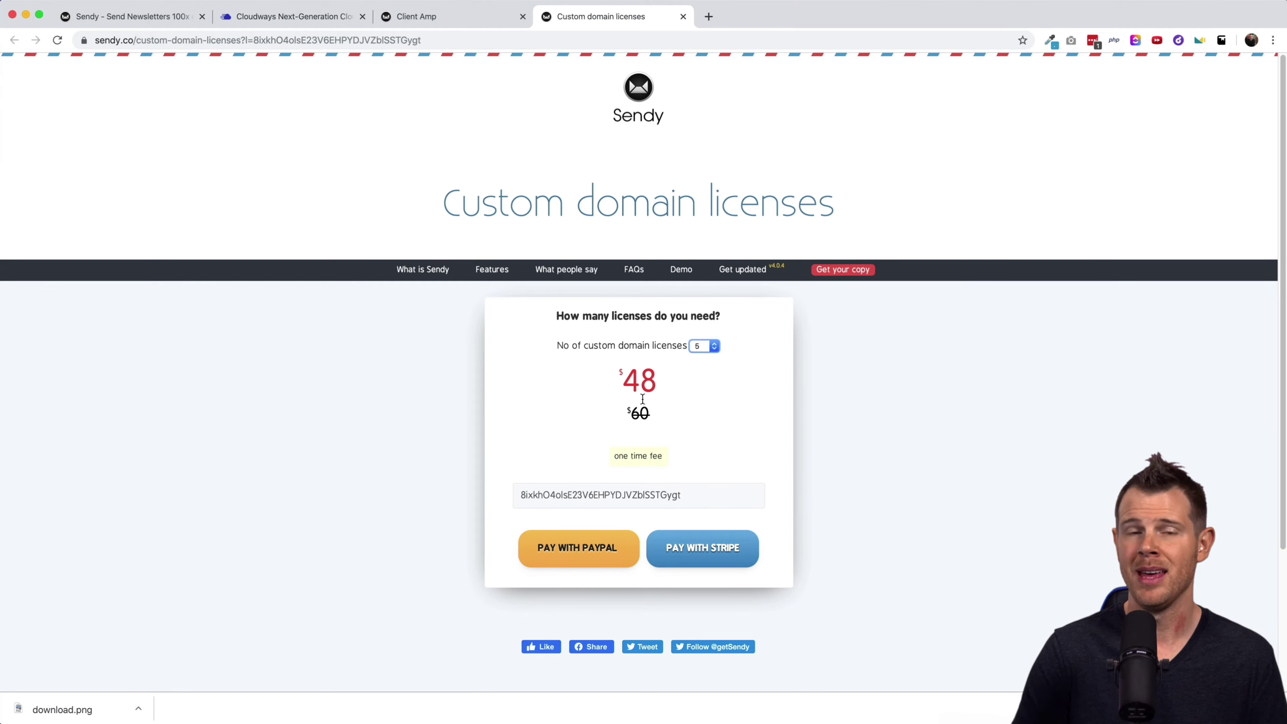
key(ctrl+shift+Tab)
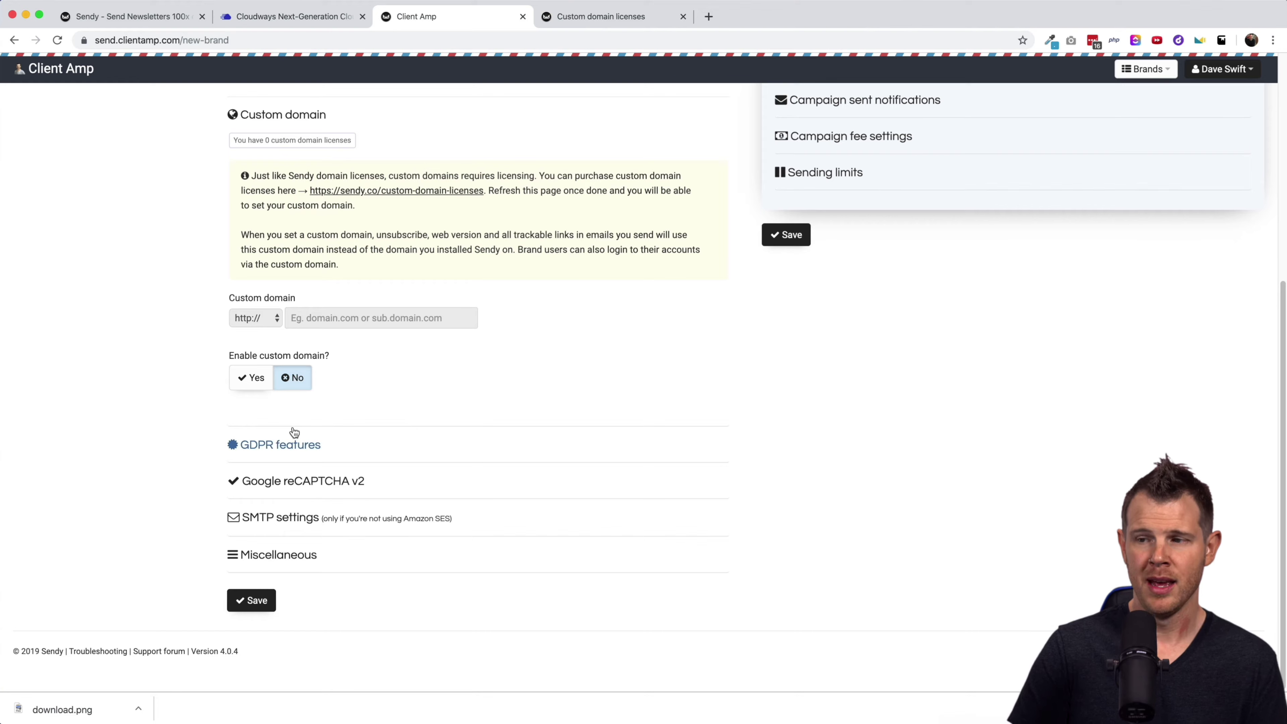
click(259, 447)
Scroll through the GDPR options and safe-switch checkboxes, leaving them unchanged.
scroll(263, 444, down, 3)
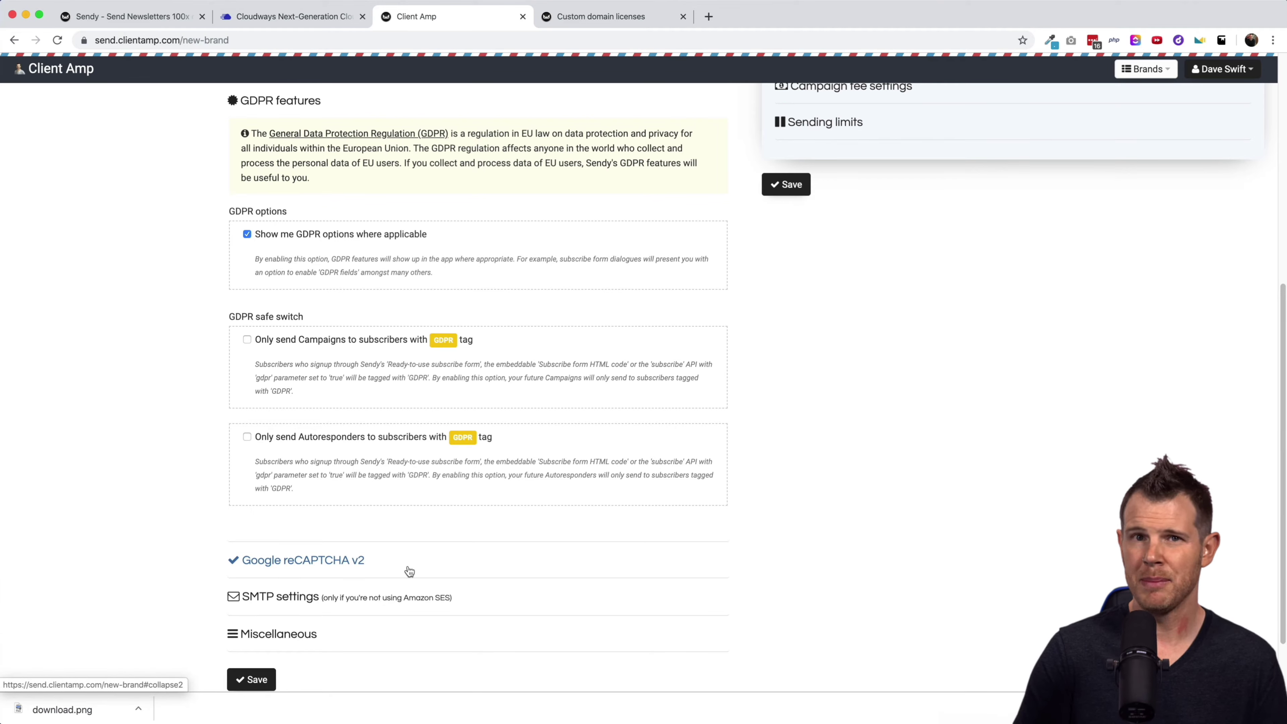
Expand the Google reCAPTCHA v2, SMTP settings and Miscellaneous sections unchanged, then scroll back up.
click(389, 563)
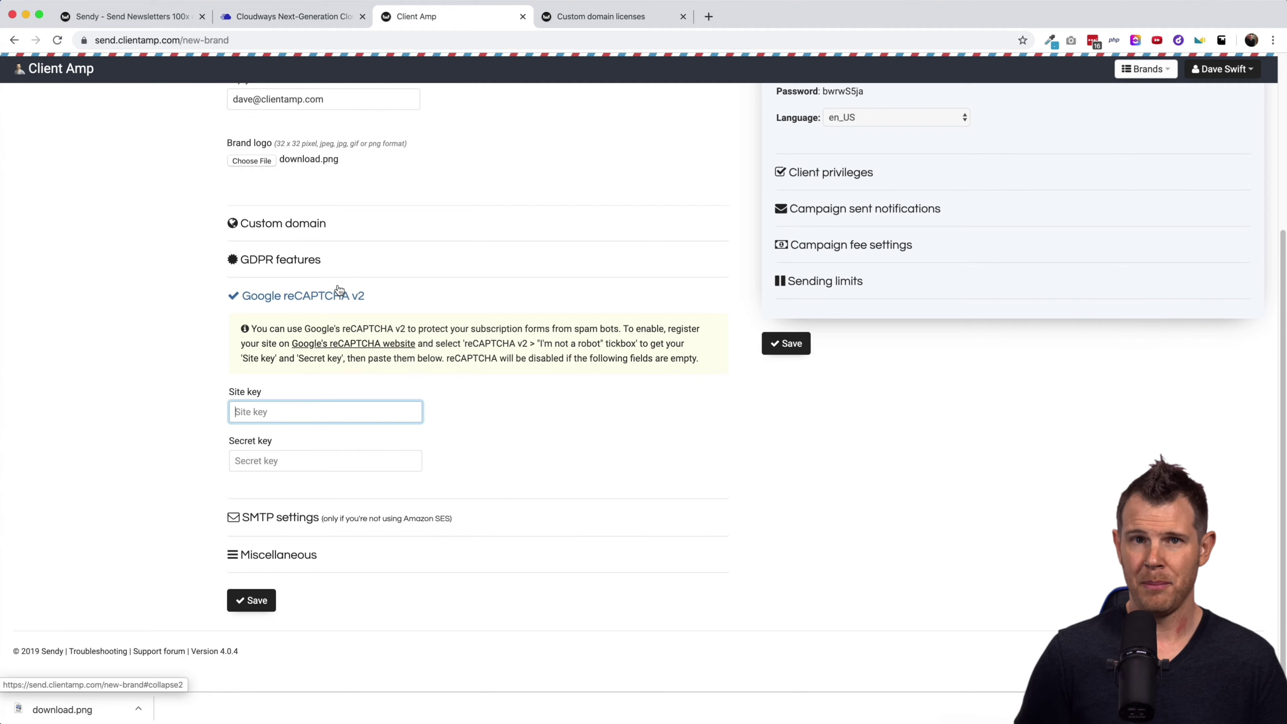
click(284, 518)
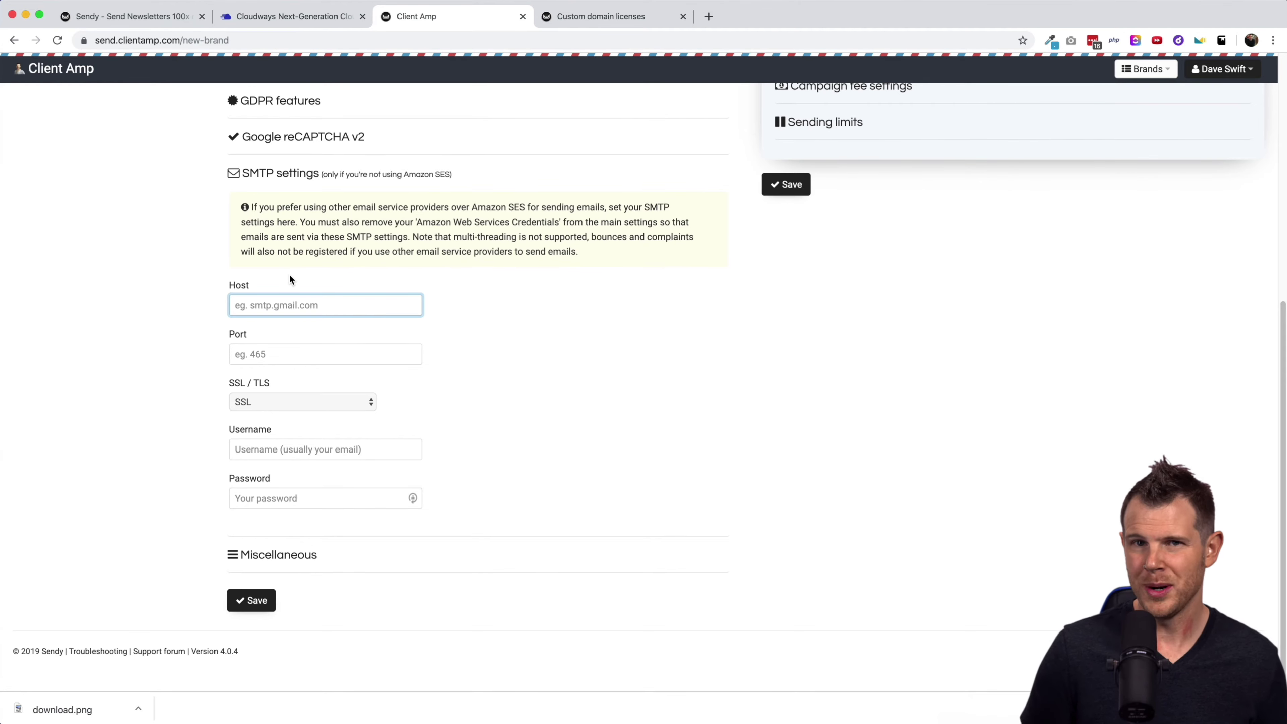
click(314, 555)
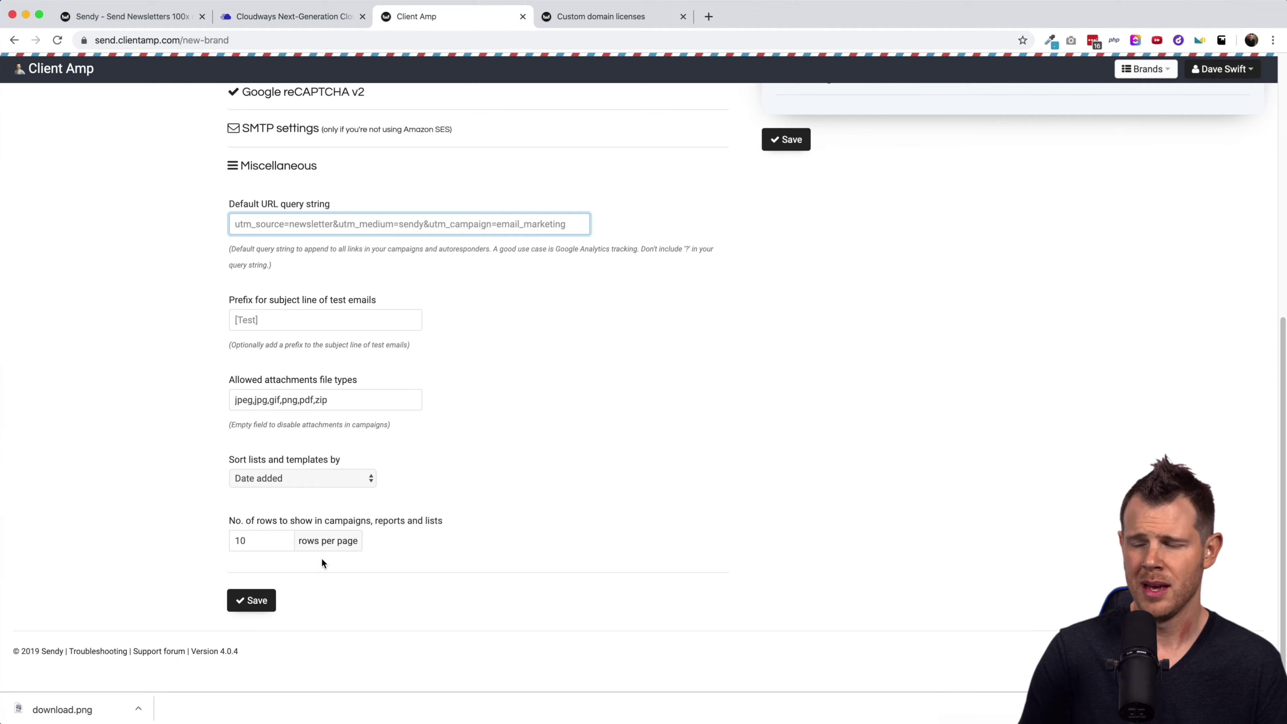
scroll(571, 494, up, 5)
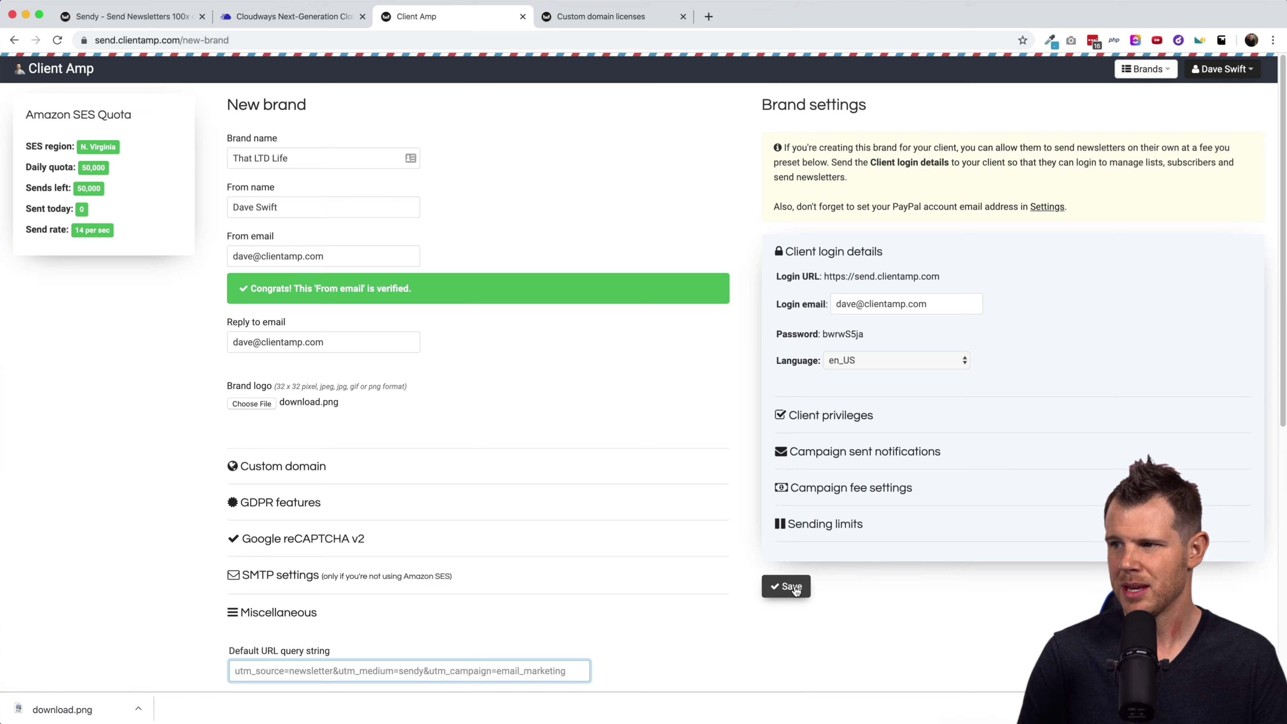
Select the client Login URL and expand Client privileges, Campaign sent notifications and Campaign fee settings.
drag(941, 277, 826, 274)
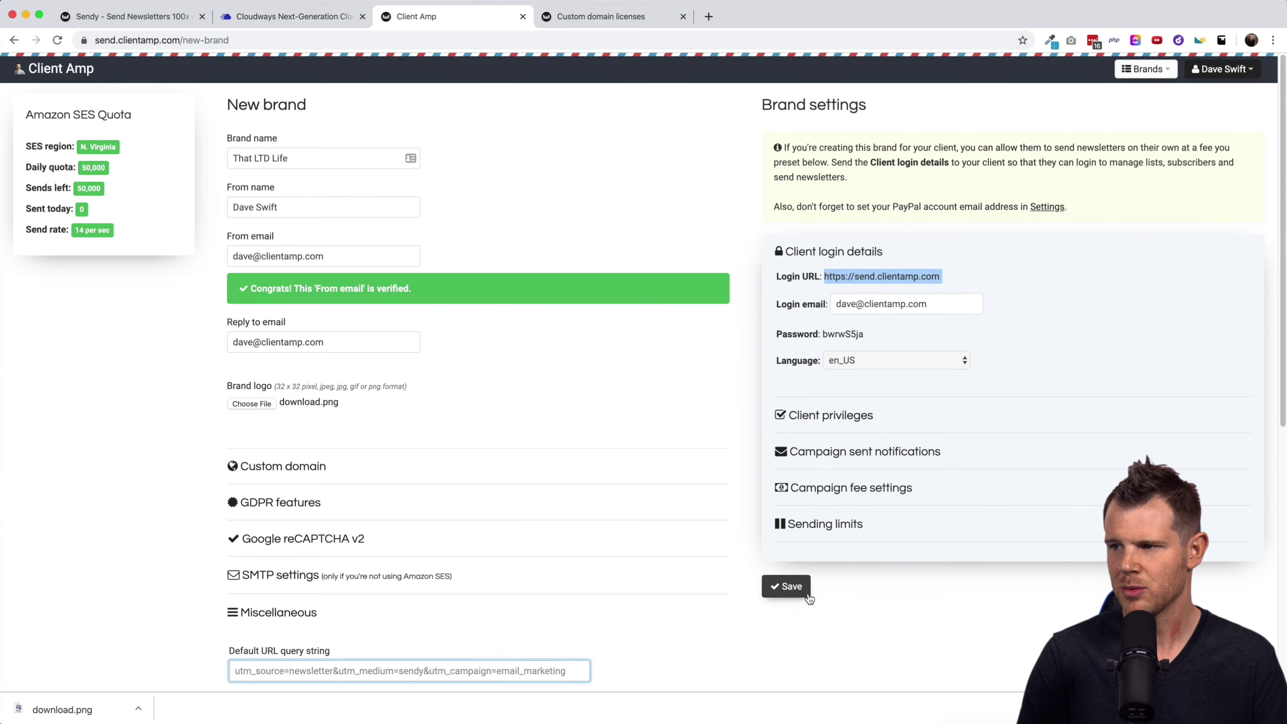
click(824, 418)
click(824, 417)
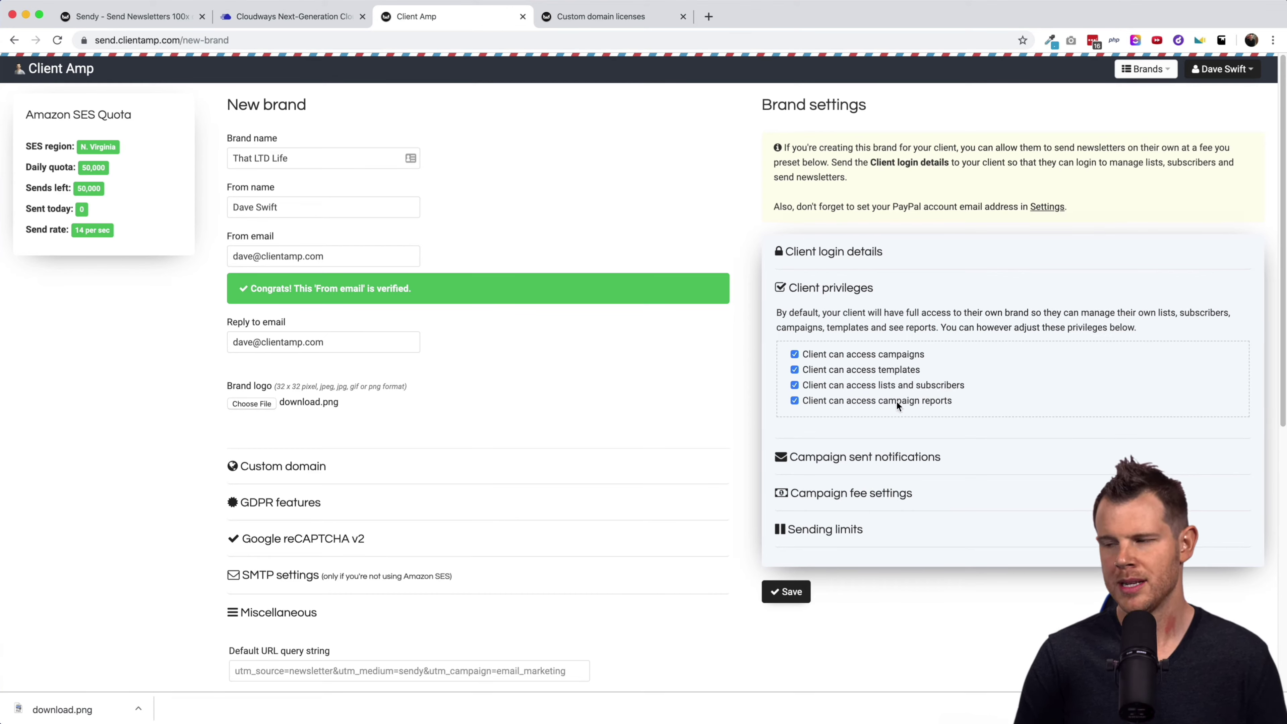
click(837, 459)
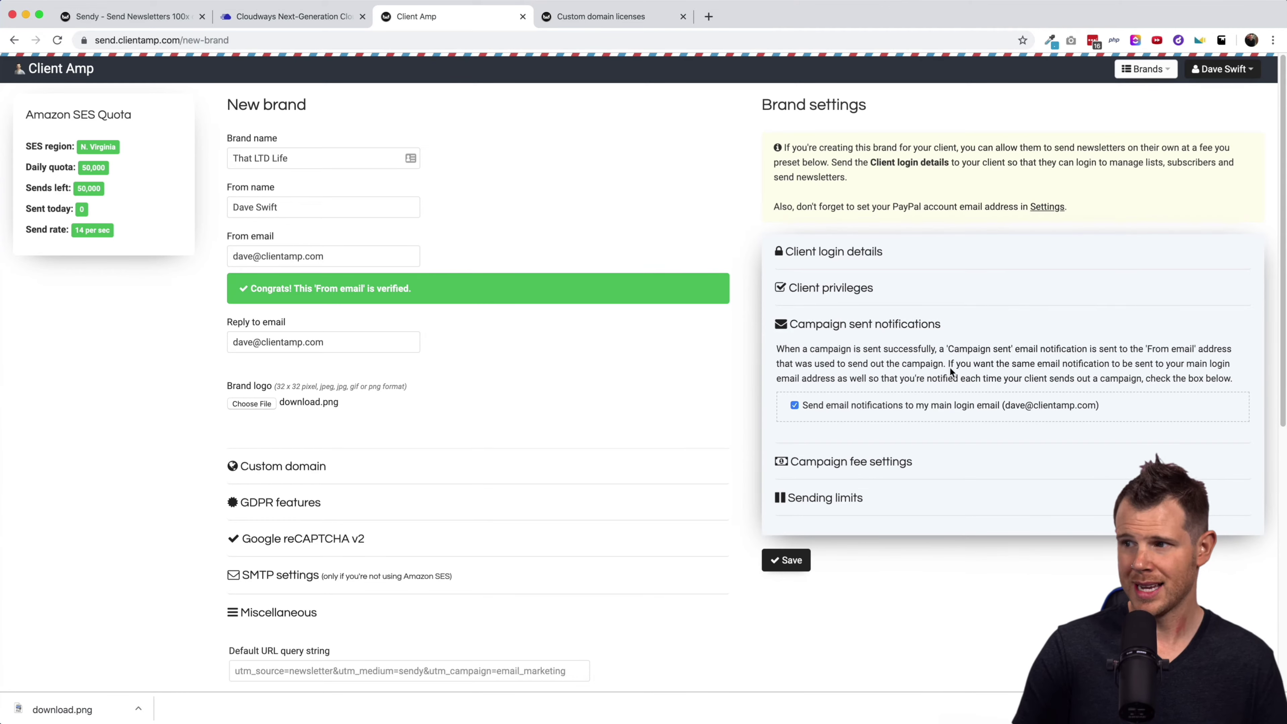
click(879, 461)
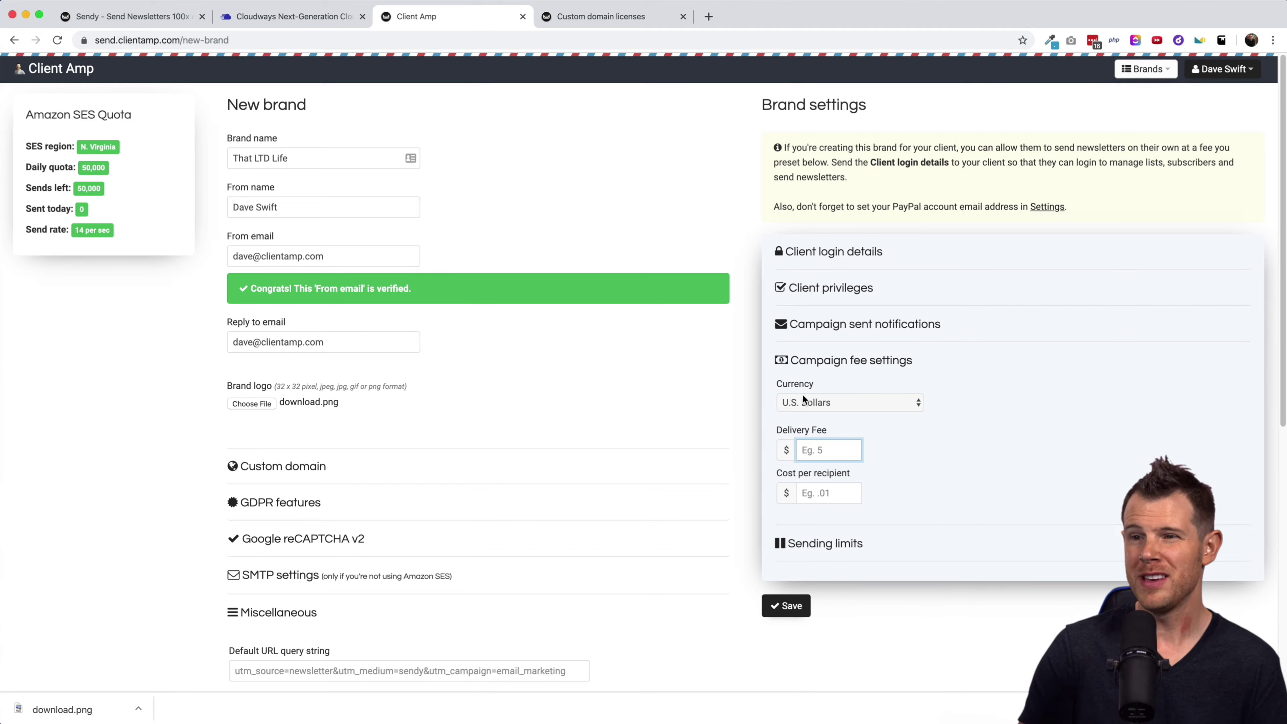
View the Sending limits choices (No limits, Monthly limit, Non expiring limit) and keep No limits.
click(825, 542)
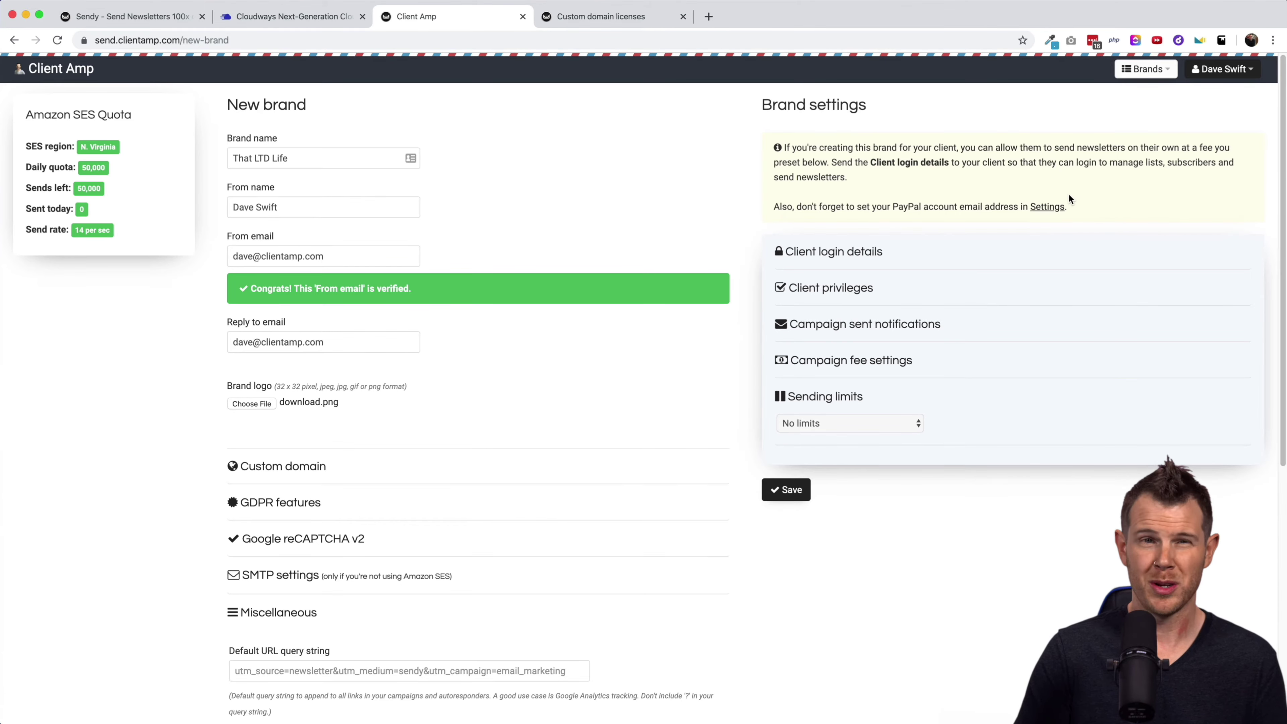
click(1037, 209)
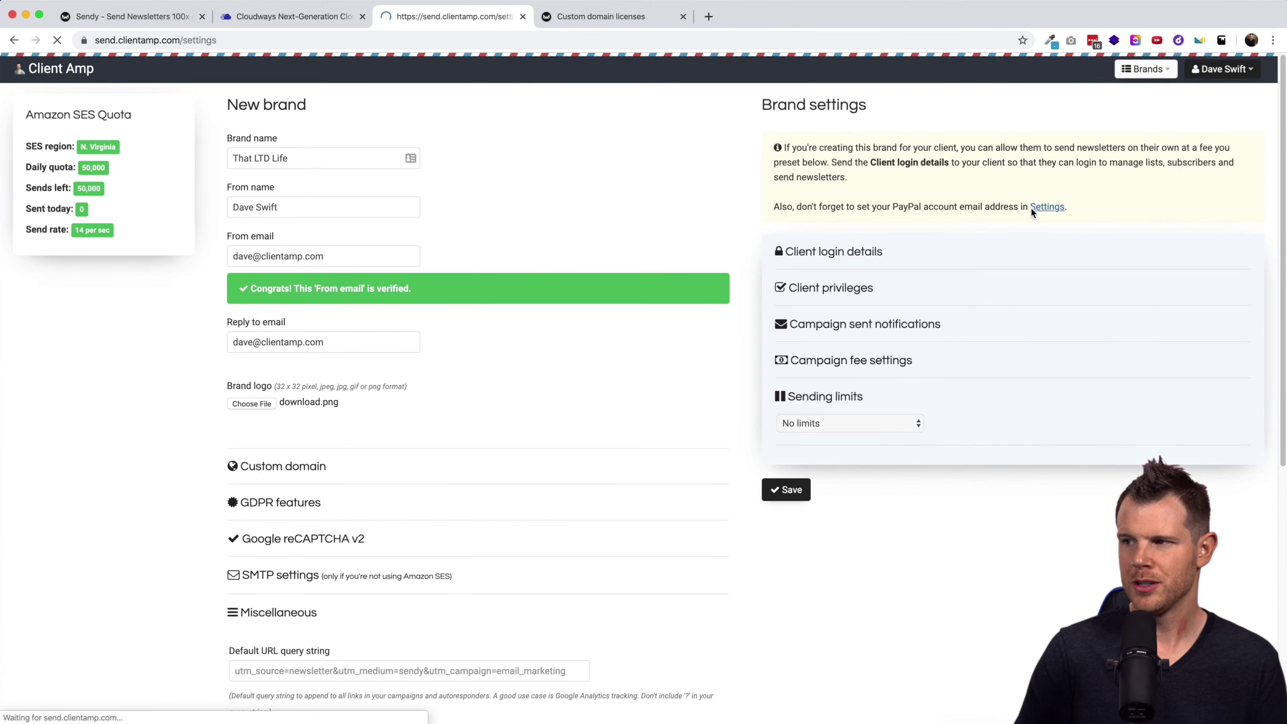
scroll(288, 573, down, 2)
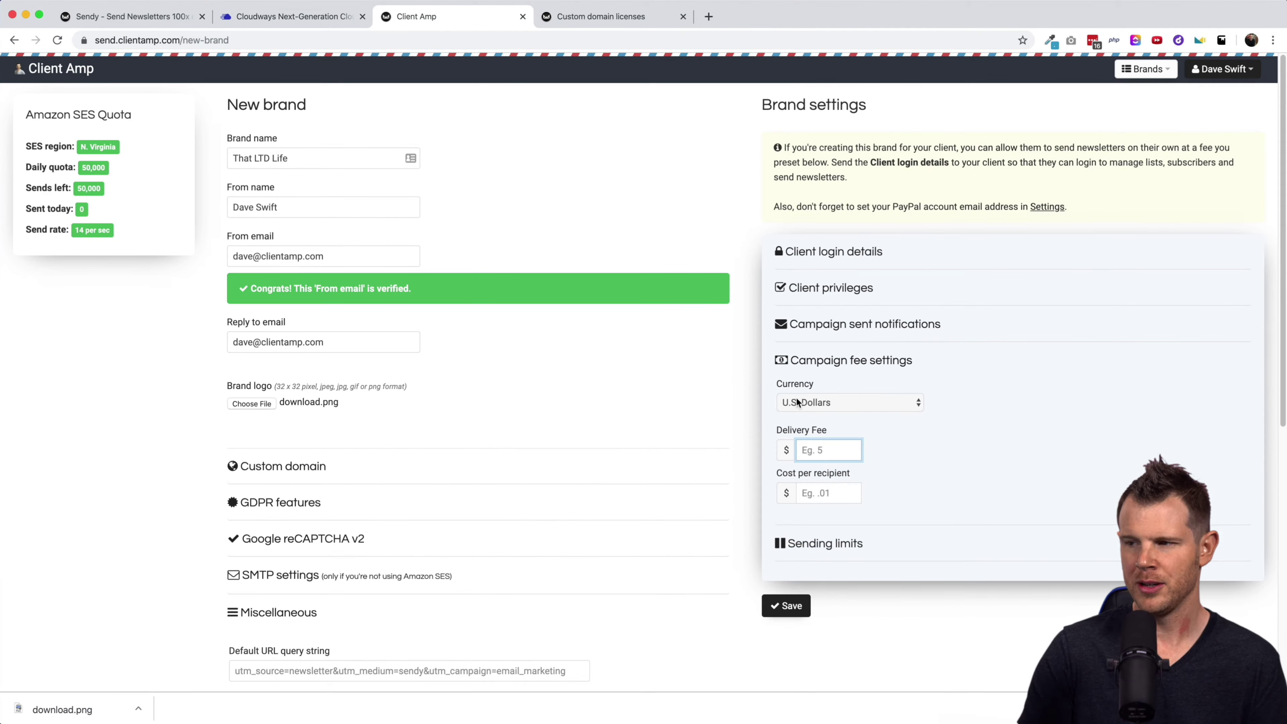
click(826, 543)
click(837, 422)
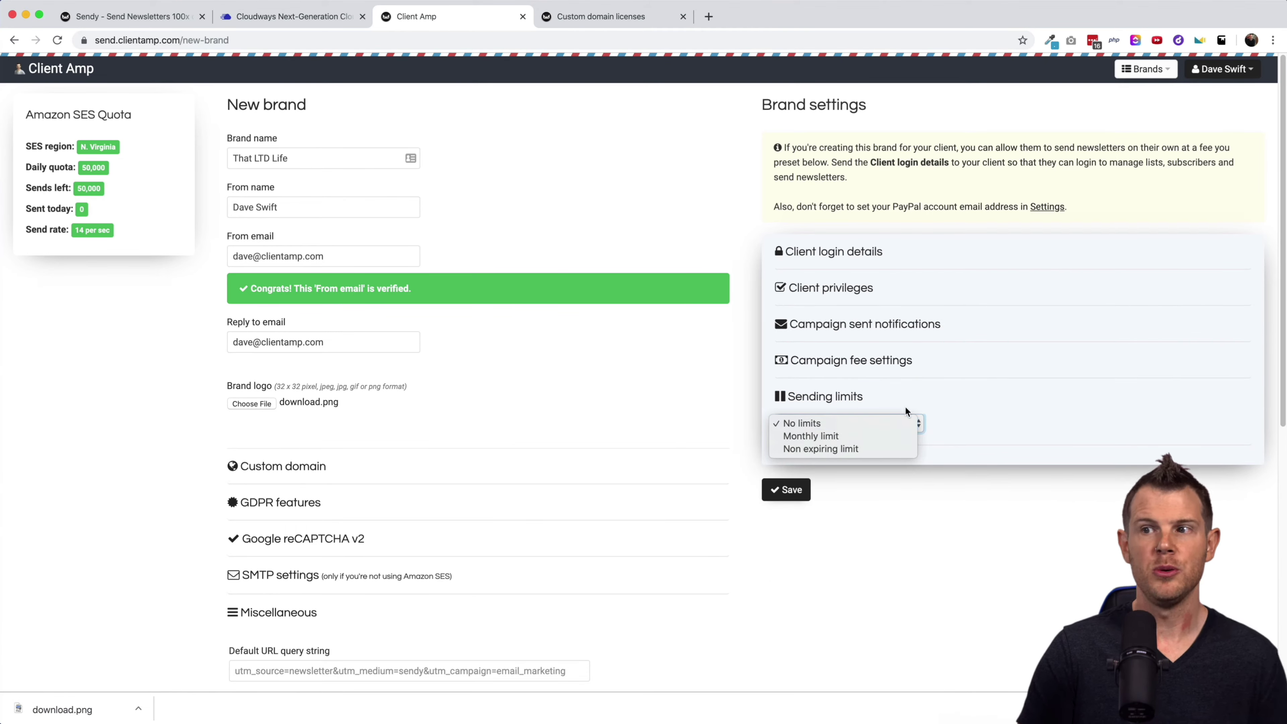
click(1015, 397)
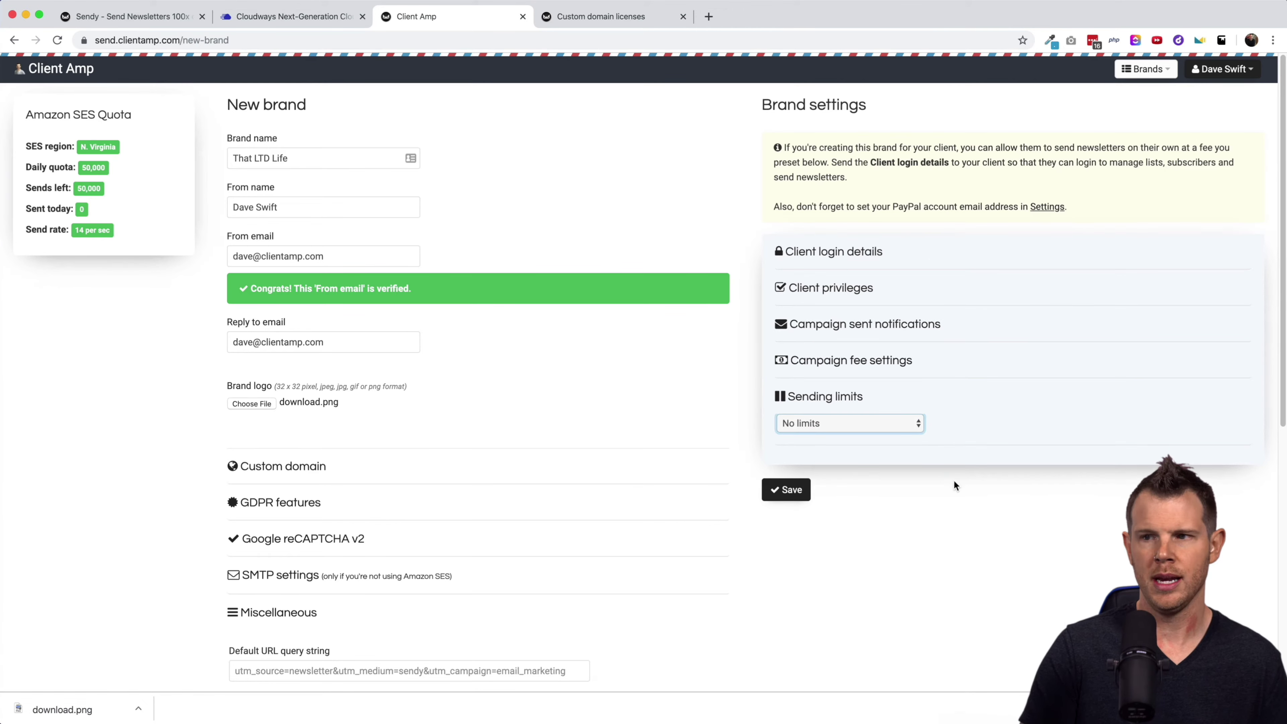
Open Sendy's Settings and check the sending rate of 14 emails per second.
click(785, 490)
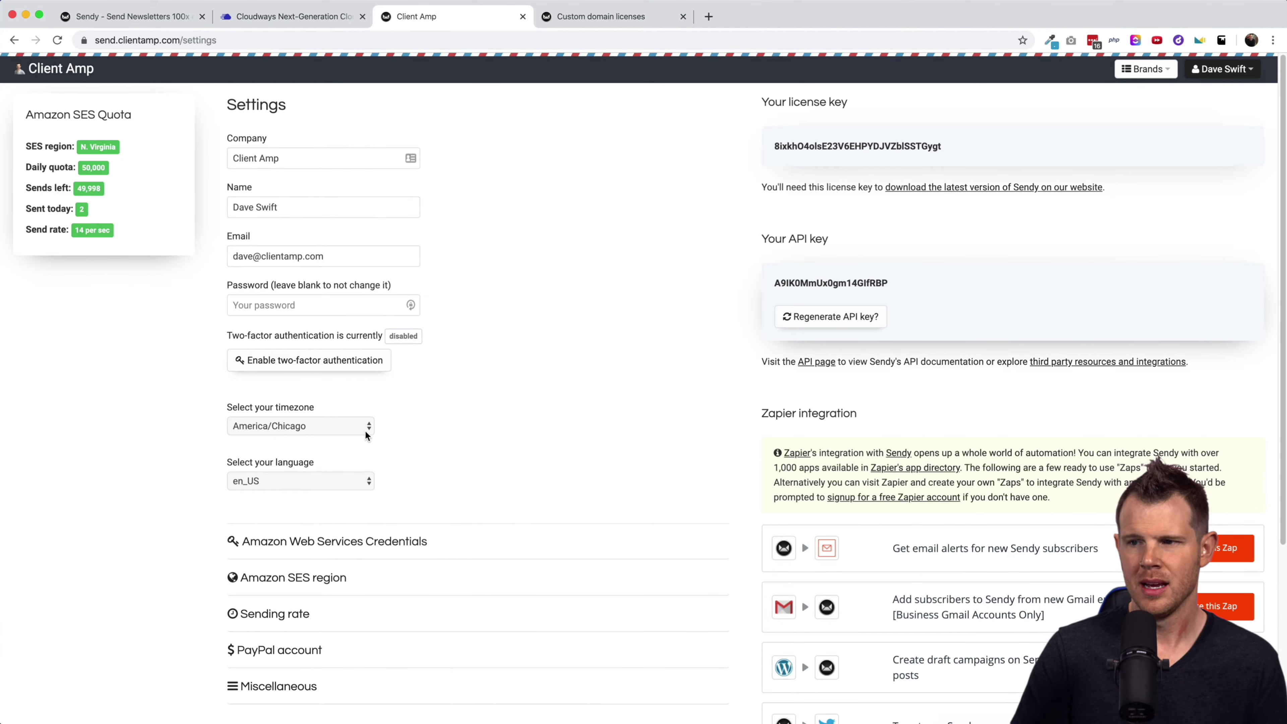
scroll(507, 276, down, 3)
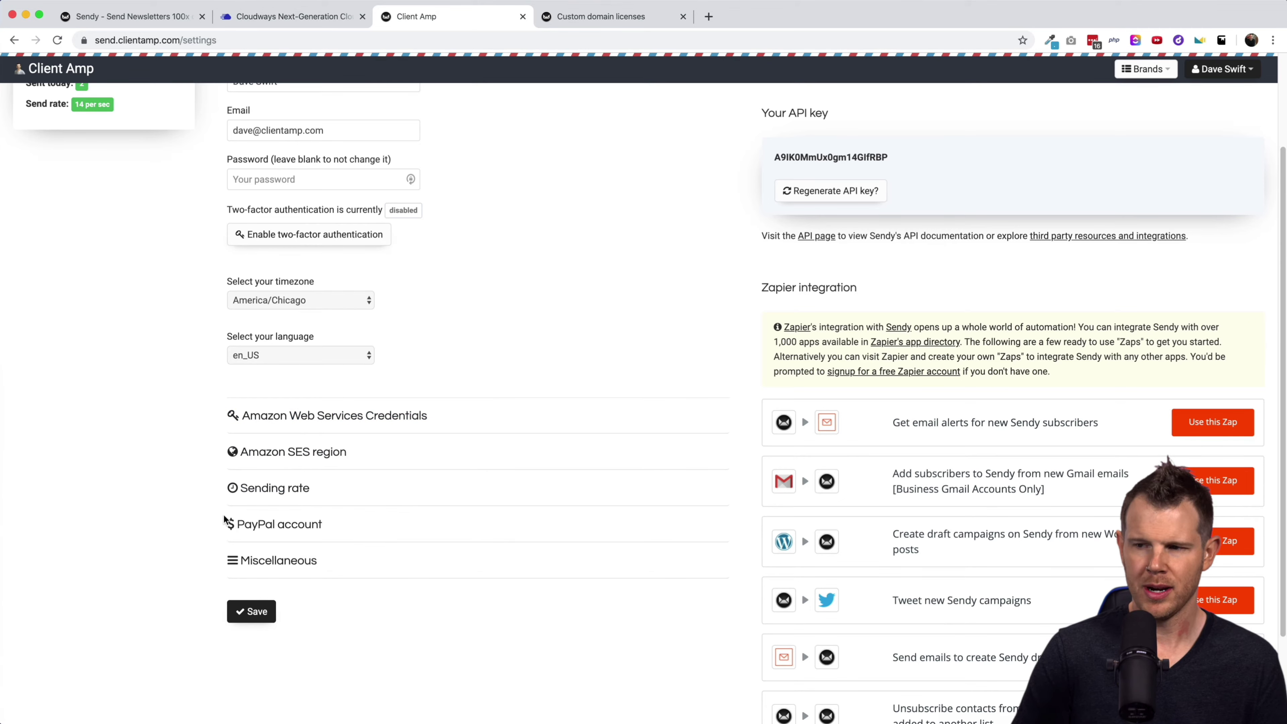
click(245, 505)
scroll(249, 560, down, 1)
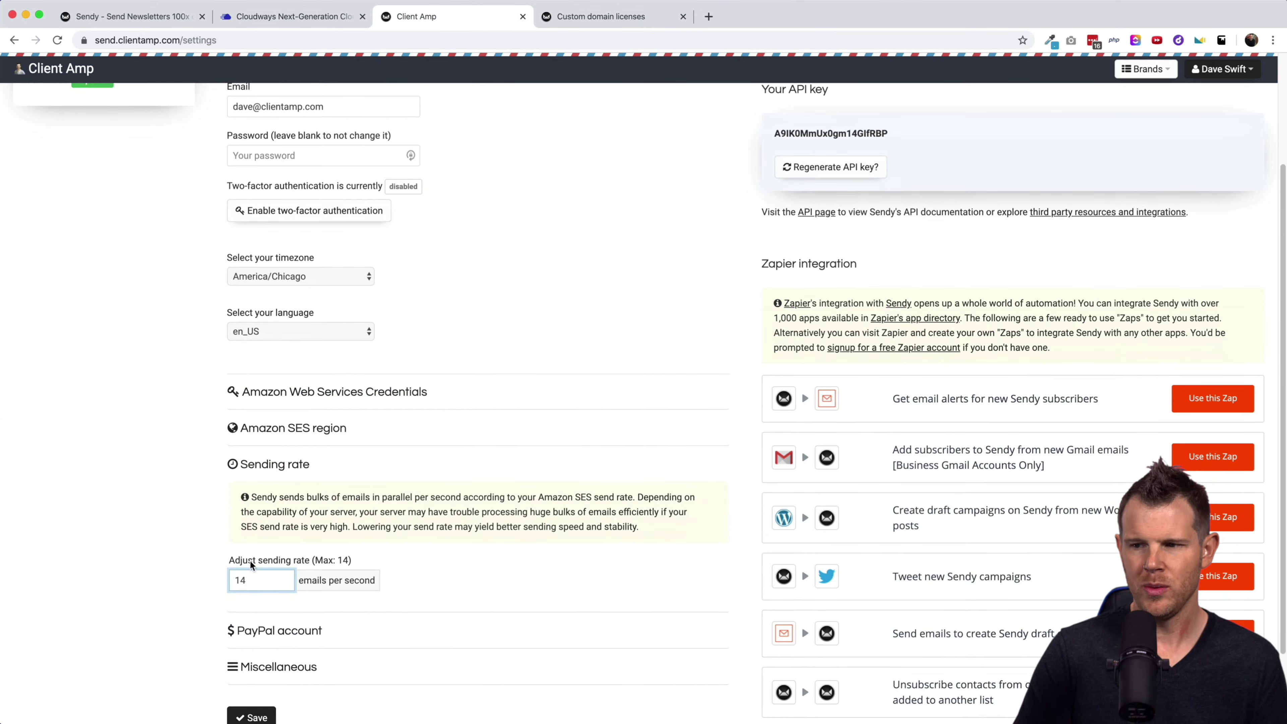
click(240, 581)
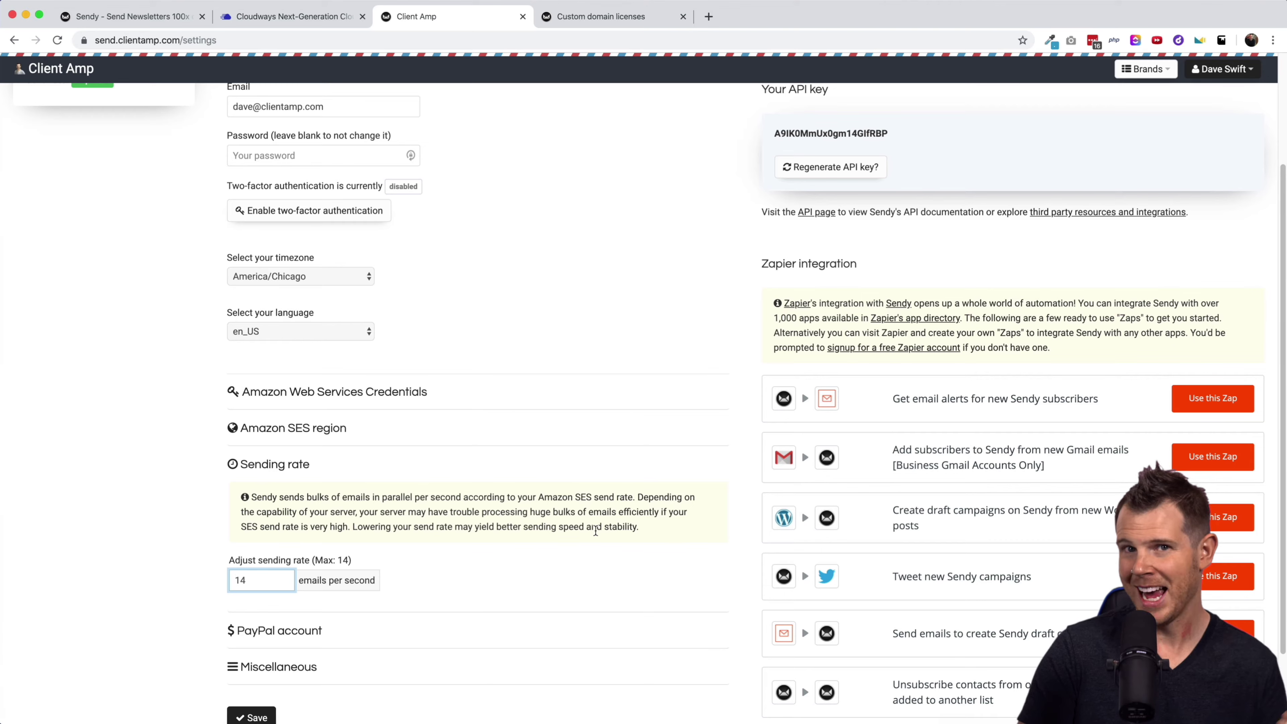
Expand Miscellaneous to confirm 10 brands per page.
scroll(444, 529, down, 1)
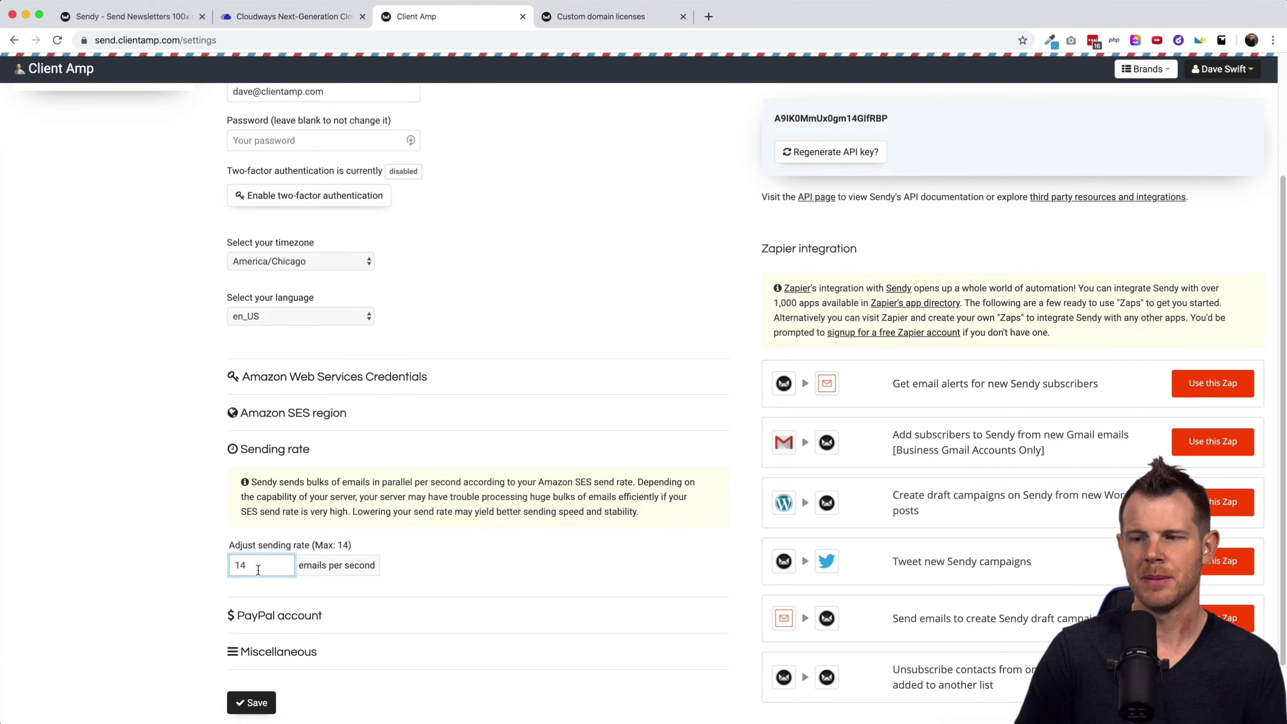
scroll(264, 577, down, 2)
scroll(264, 572, down, 1)
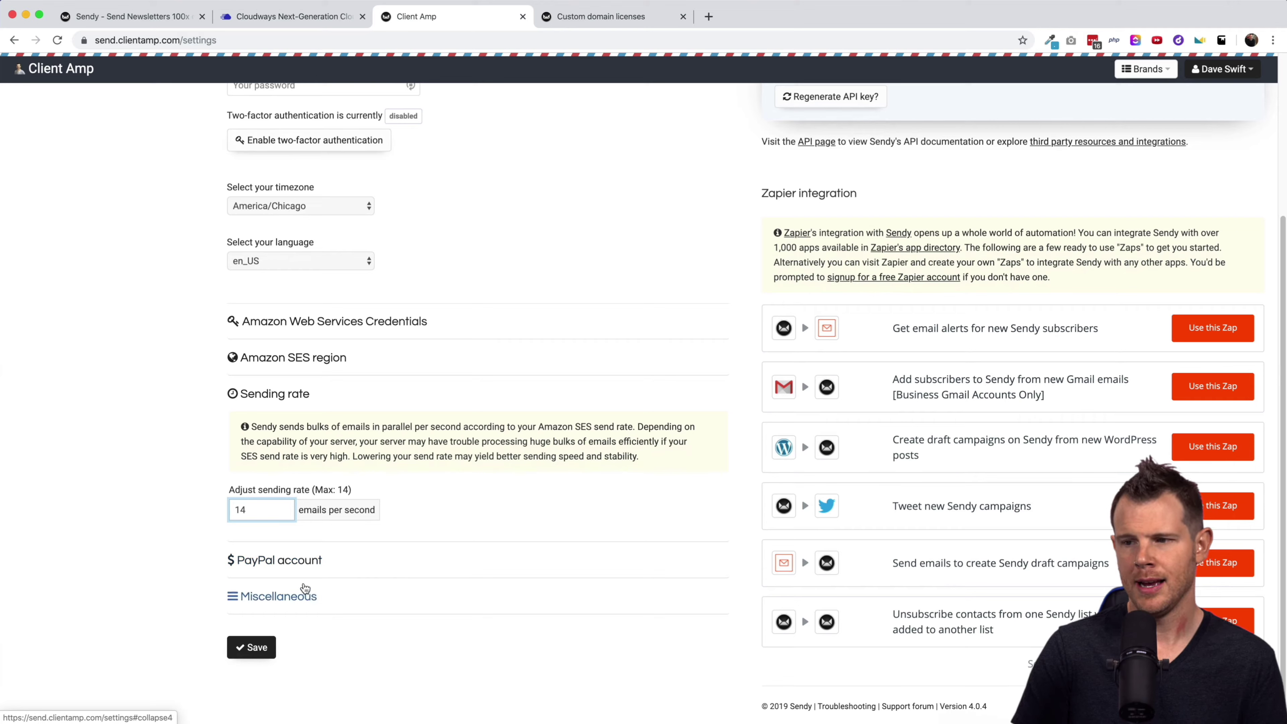
click(285, 610)
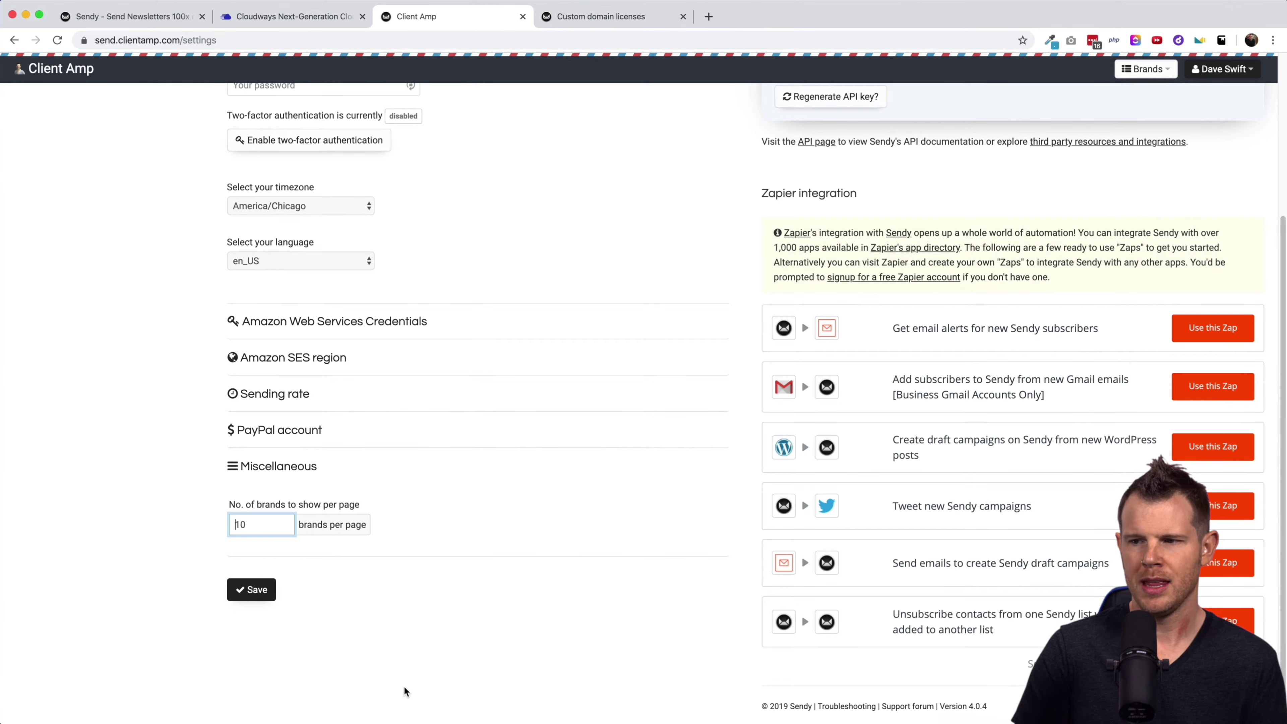
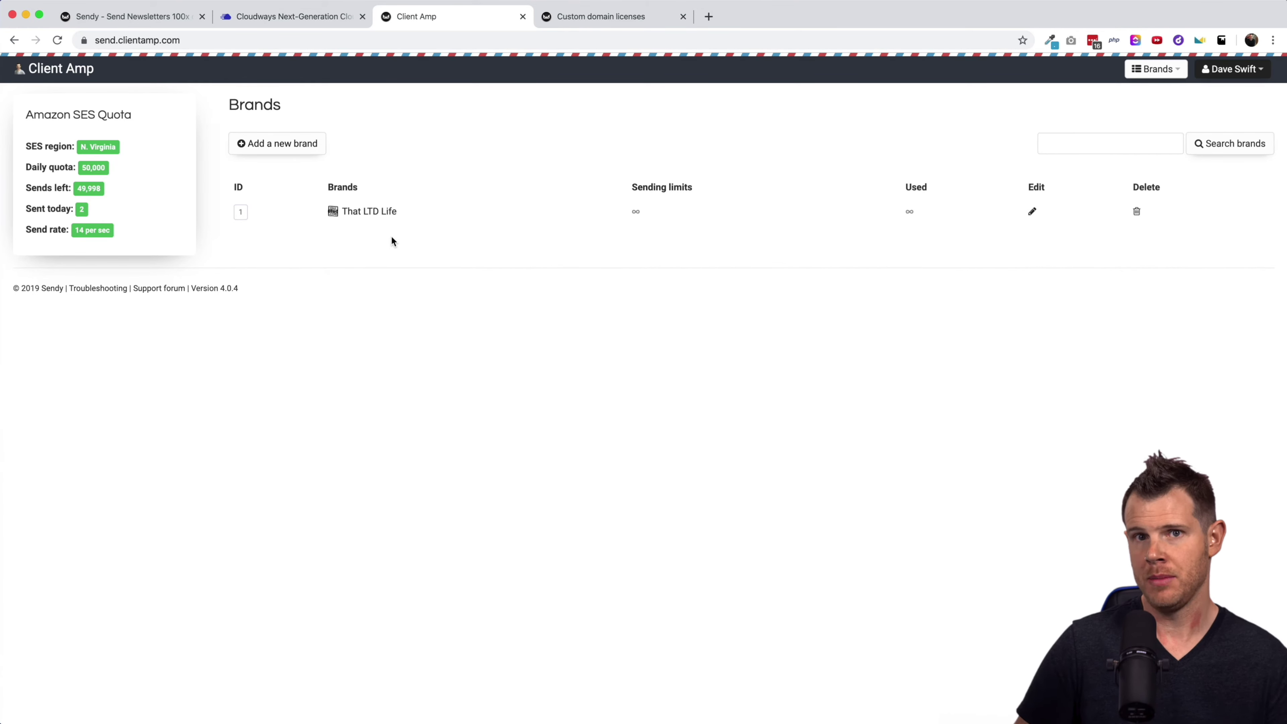
Create a subscriber list named 'LTD Updates' under the That LTD Life brand.
click(363, 218)
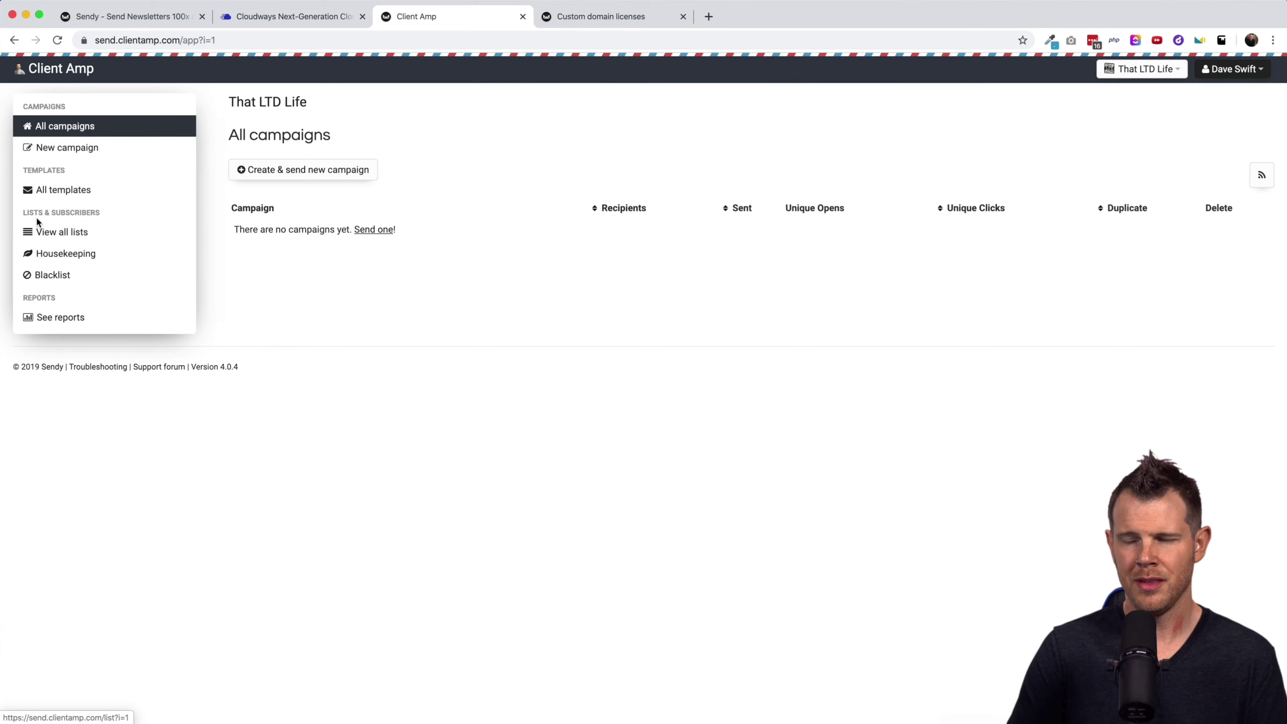
click(62, 236)
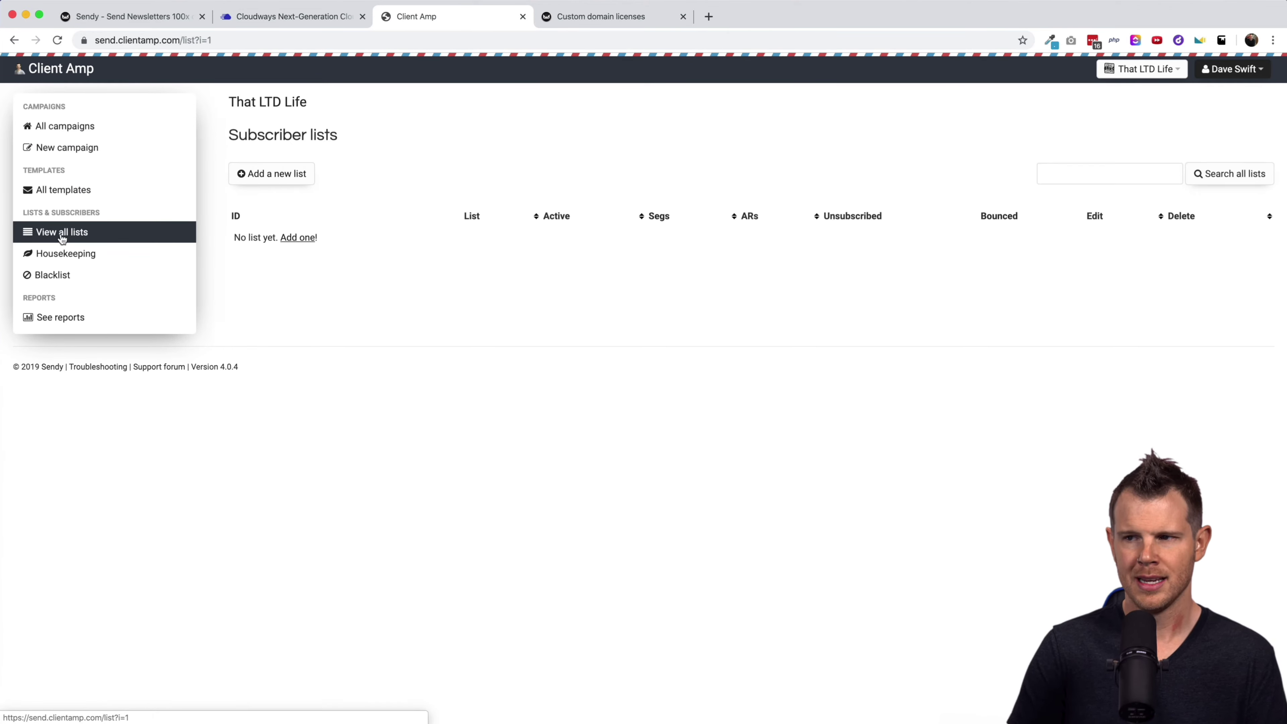
click(292, 172)
text(LTD U)
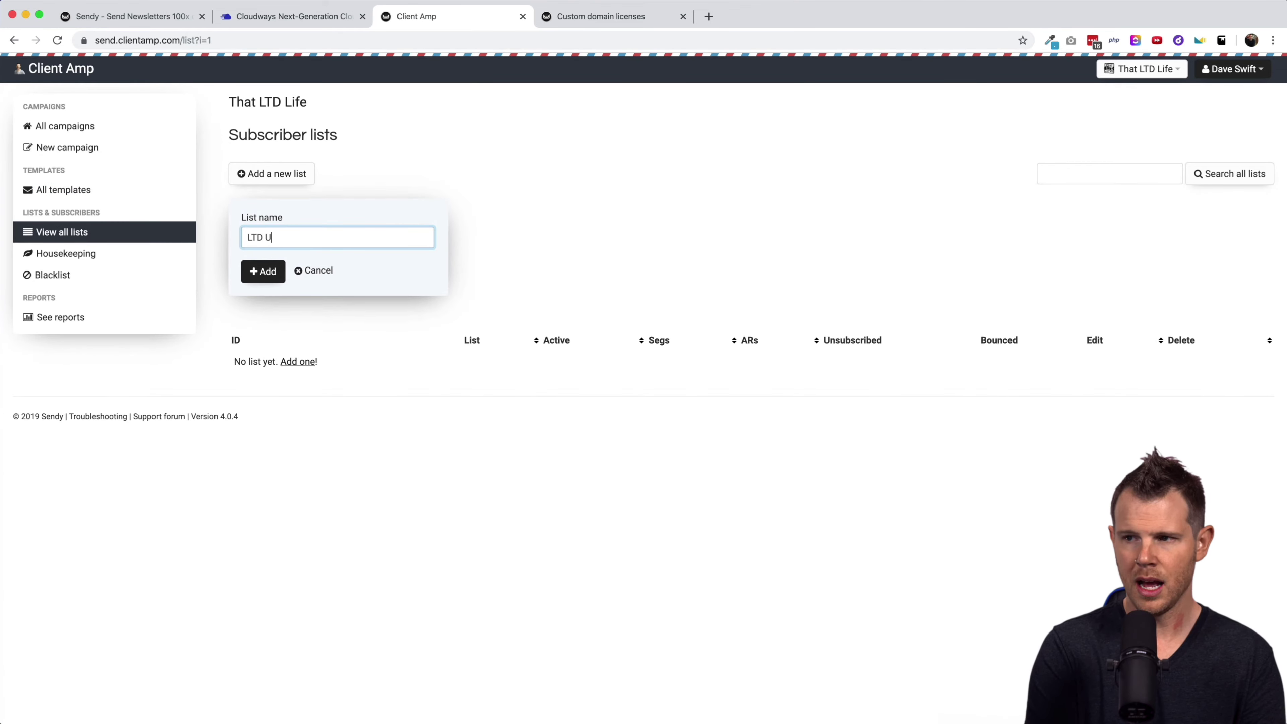
text(pdates)
click(264, 271)
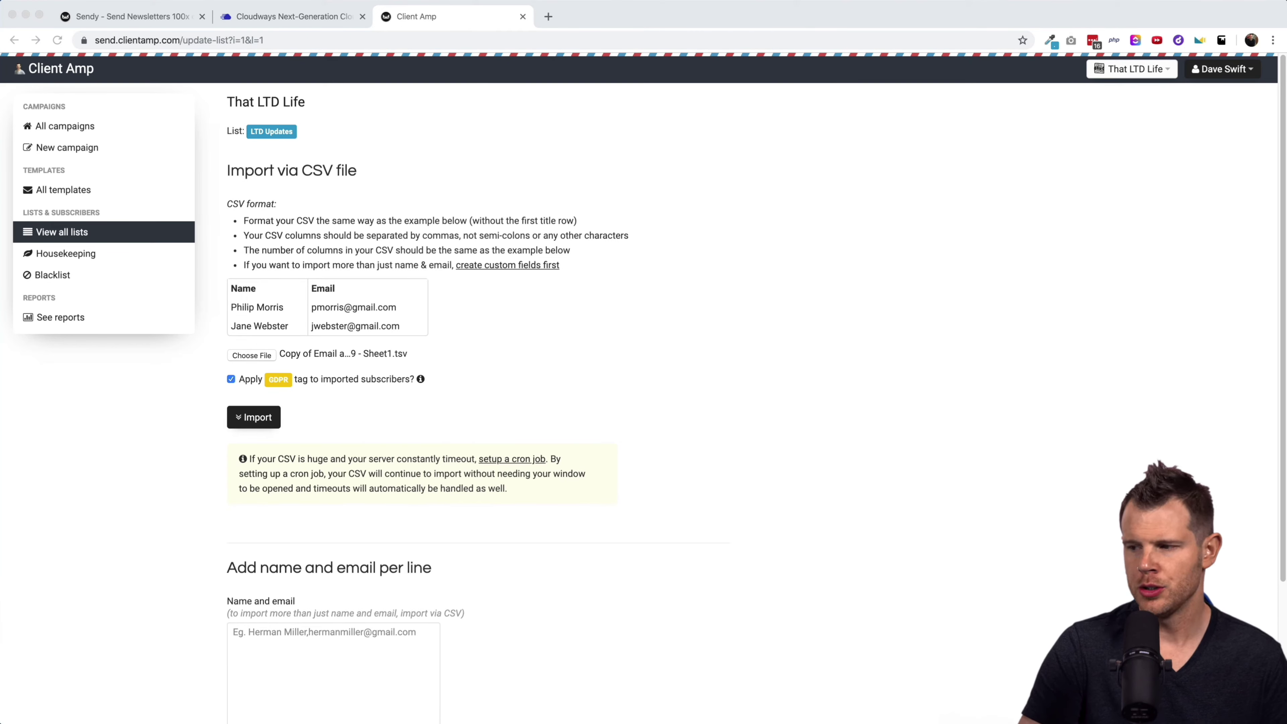
Import the subscriber CSV into LTD Updates (49 subscribers), then go to Housekeeping.
drag(299, 378, 254, 352)
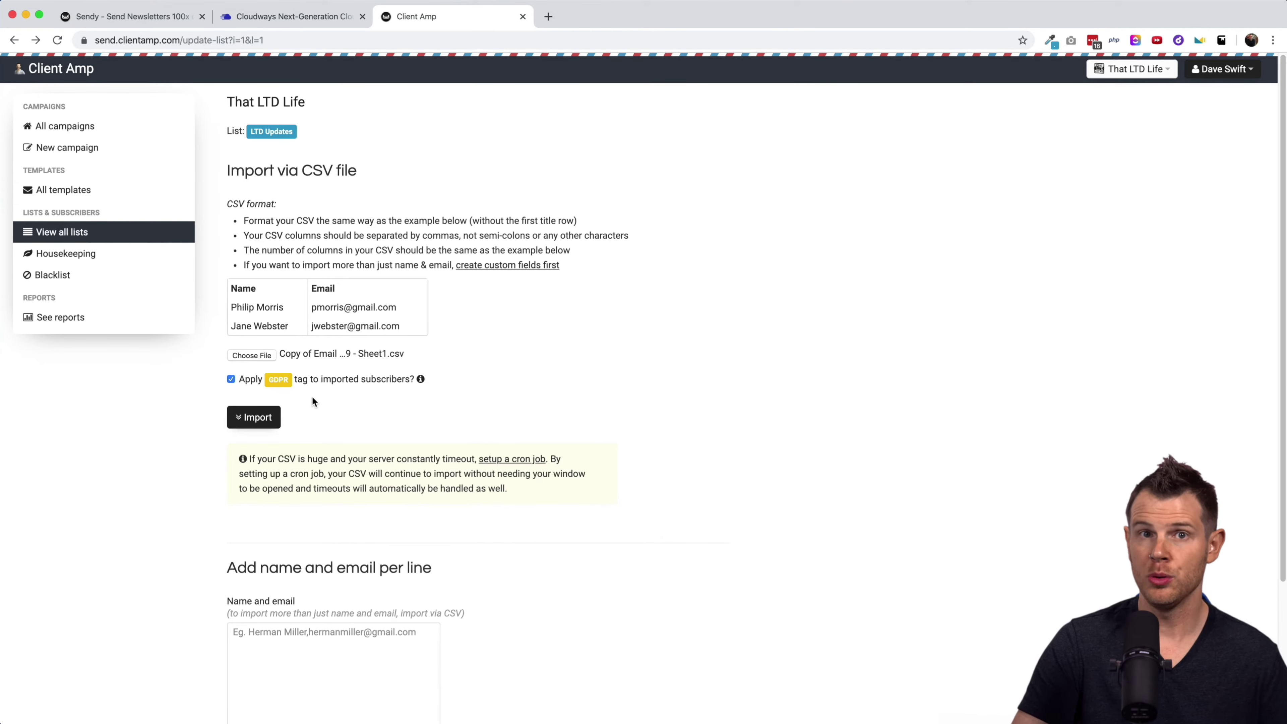
click(241, 416)
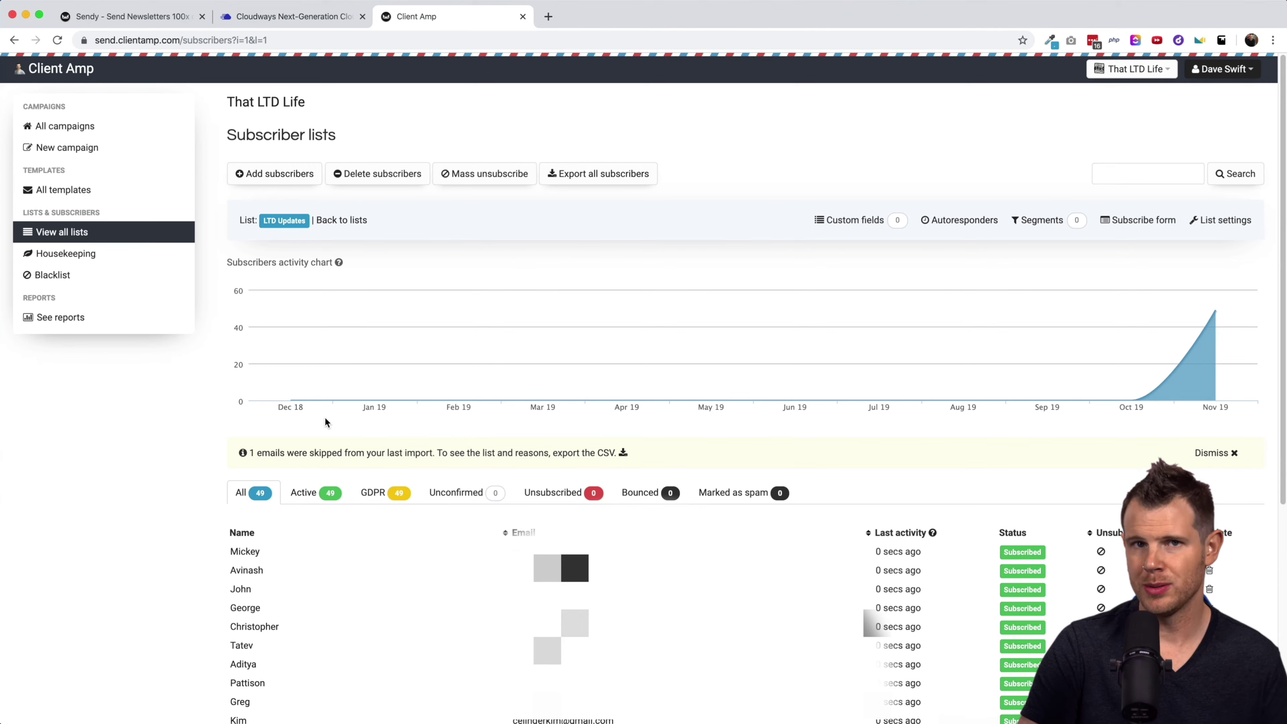
click(107, 249)
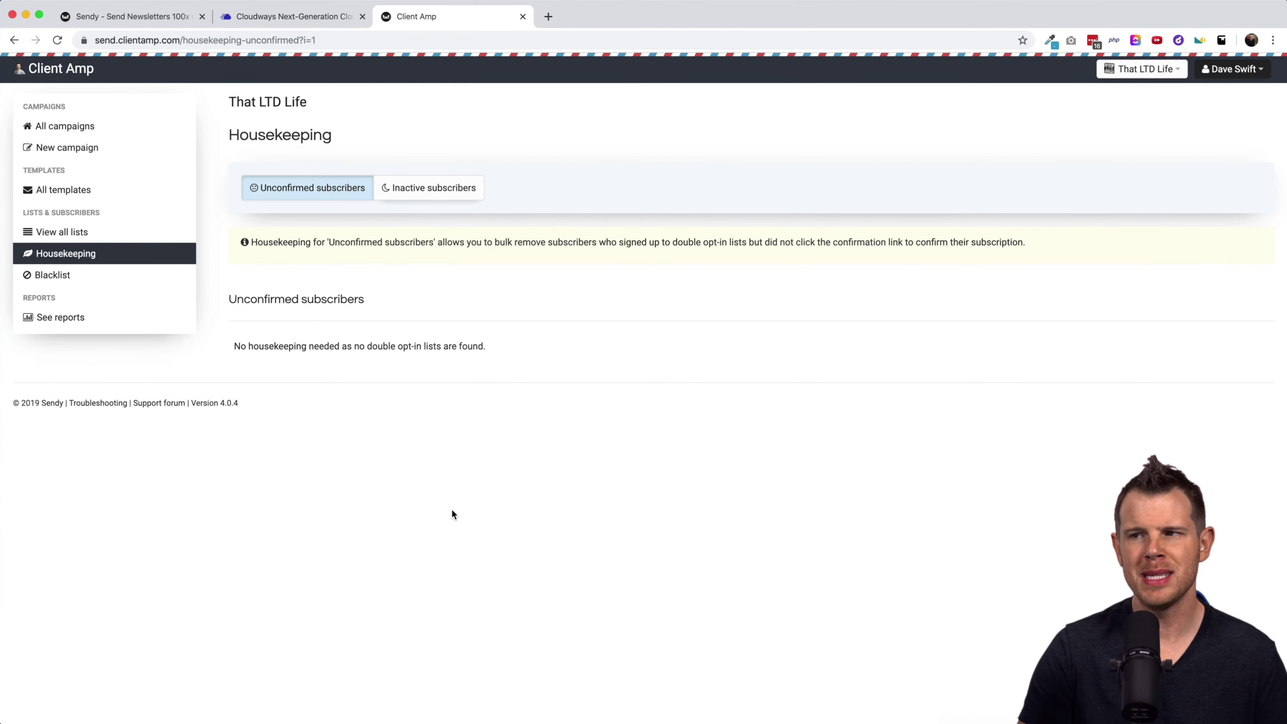
Review the Inactive subscribers and Blacklist options, then check the brand's empty templates page.
click(419, 187)
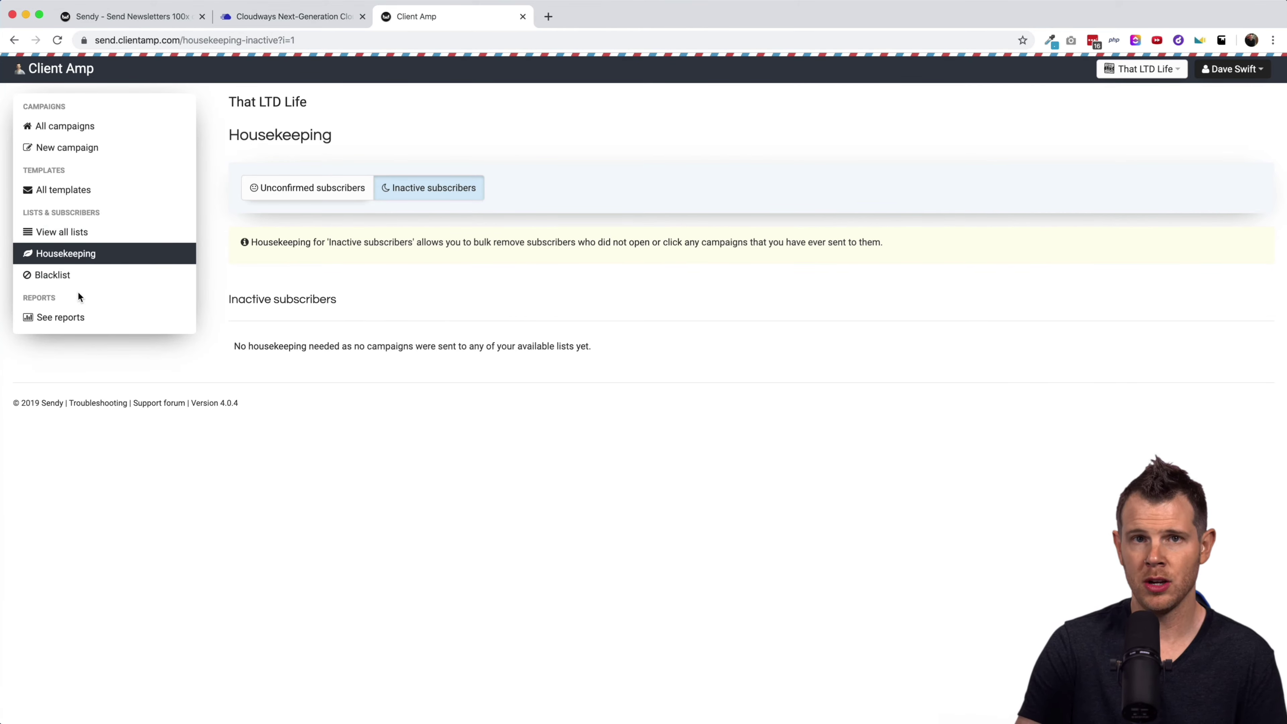
click(68, 280)
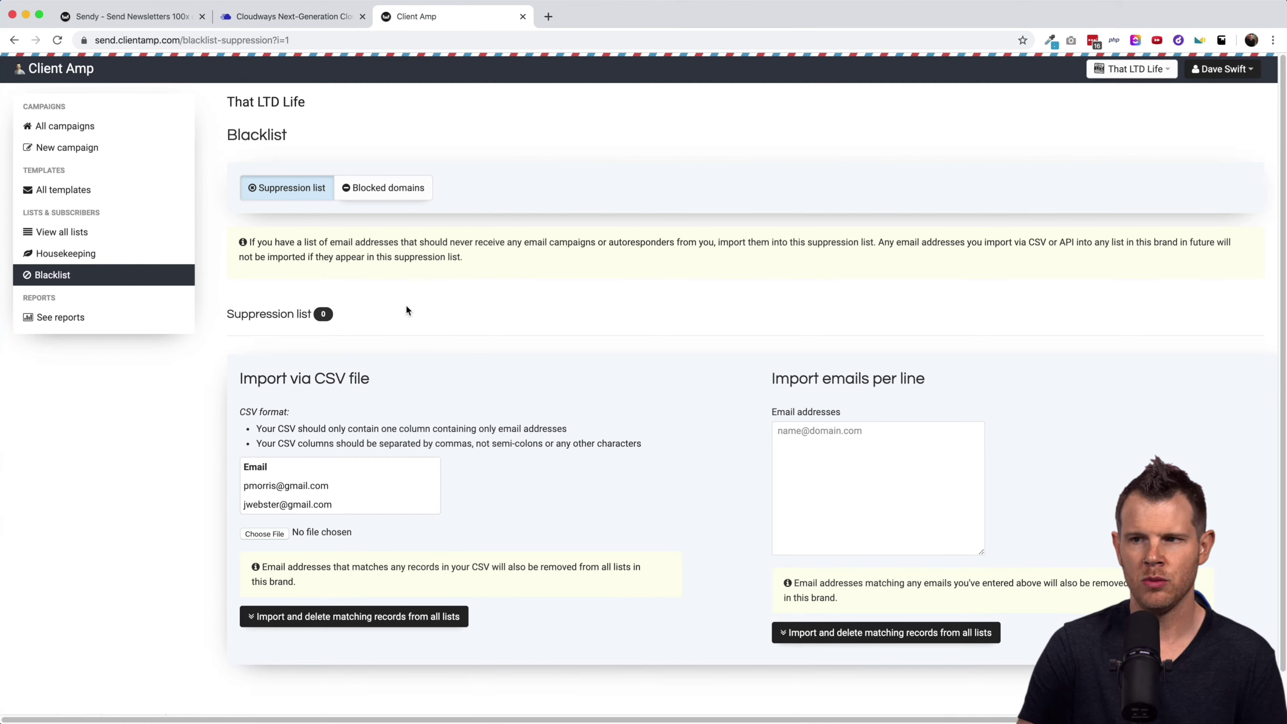
click(86, 190)
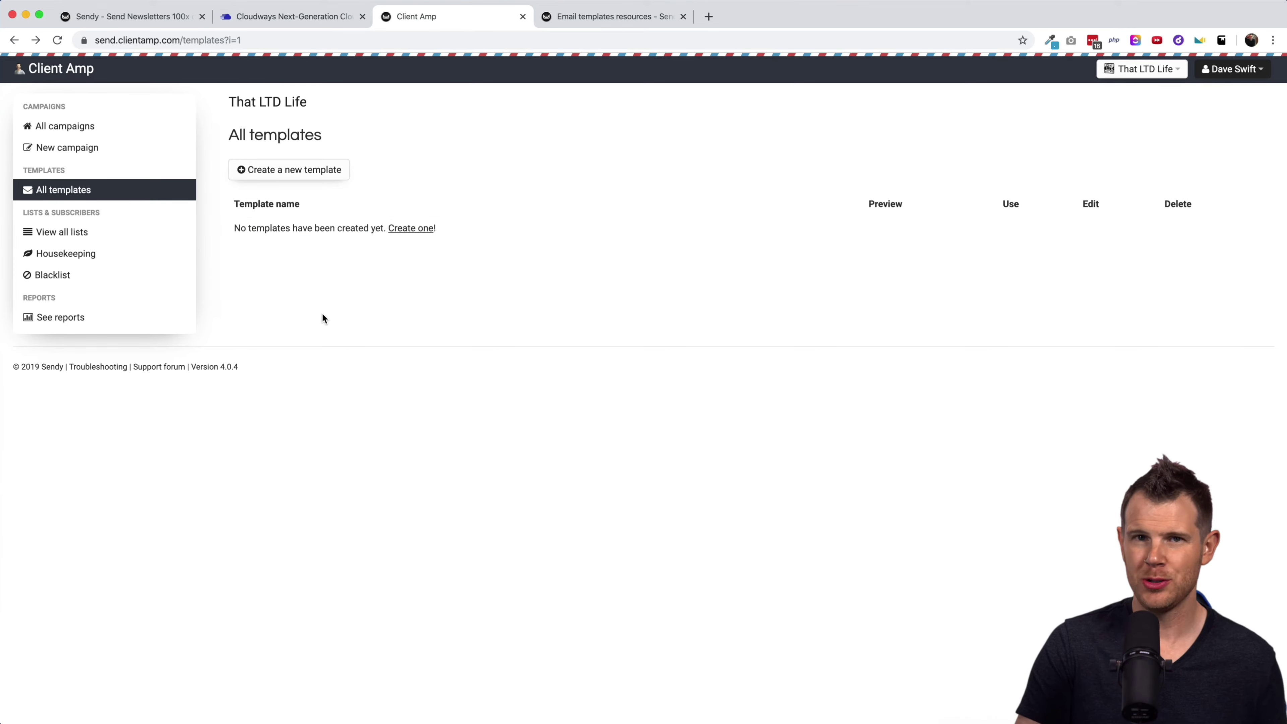
click(606, 16)
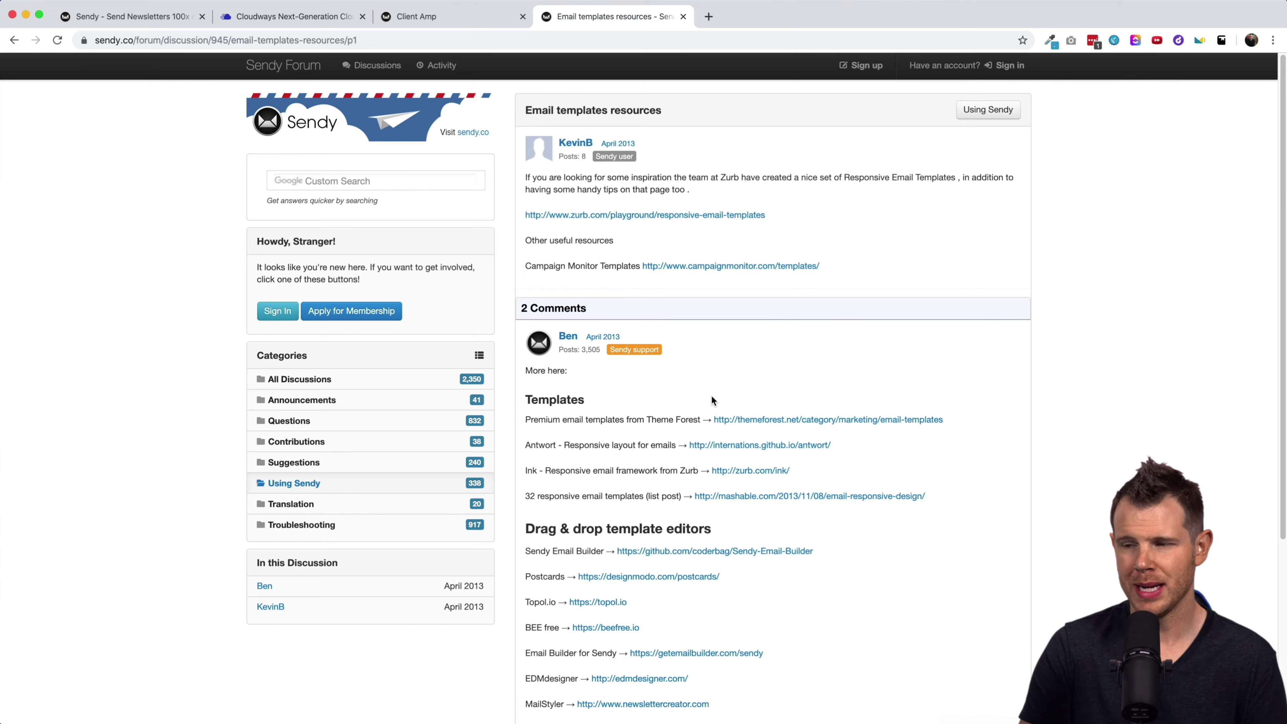
Open ThemeForest's email templates catalogue from the forum thread, browse it, and return to Sendy.
click(784, 419)
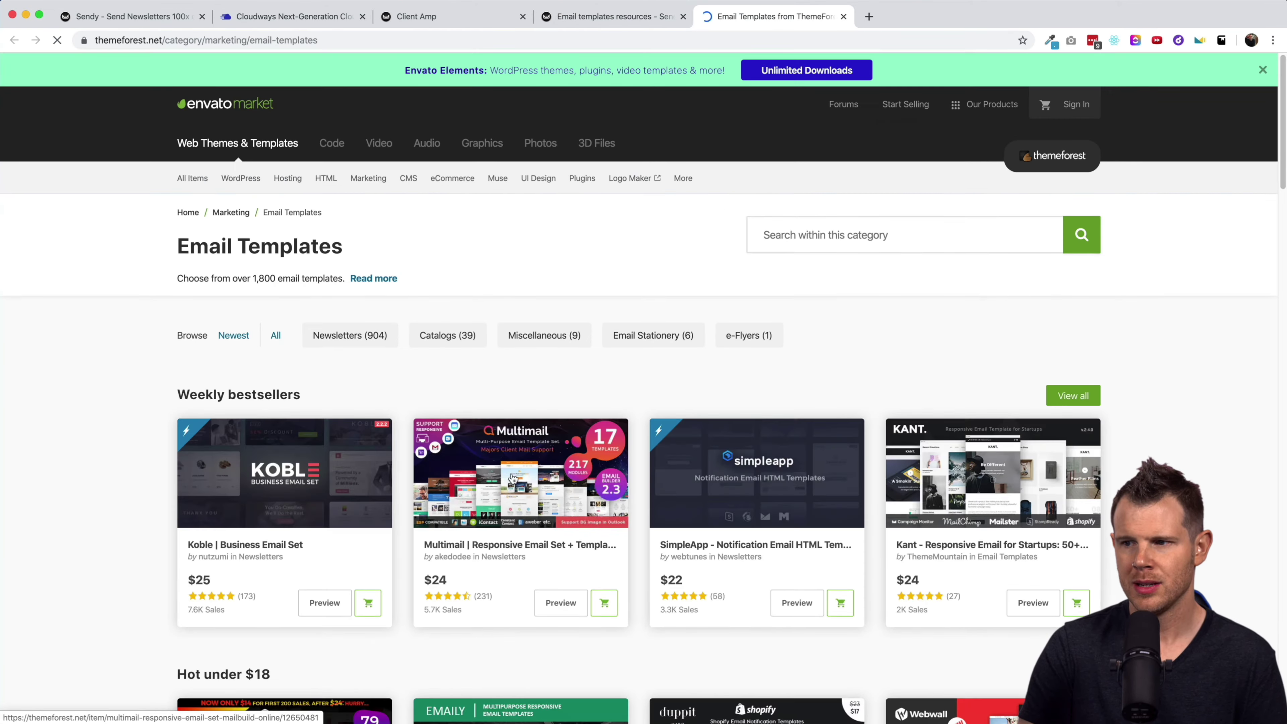
scroll(646, 428, down, 10)
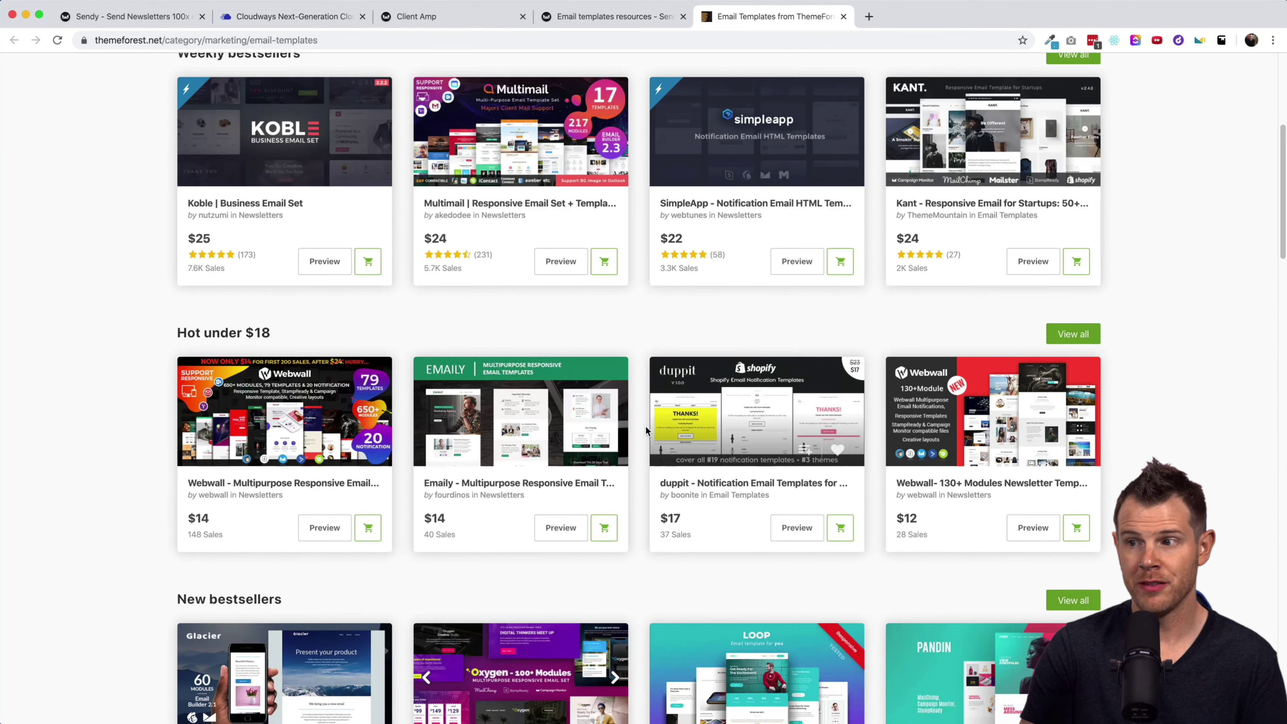
key(ctrl+shift+Tab)
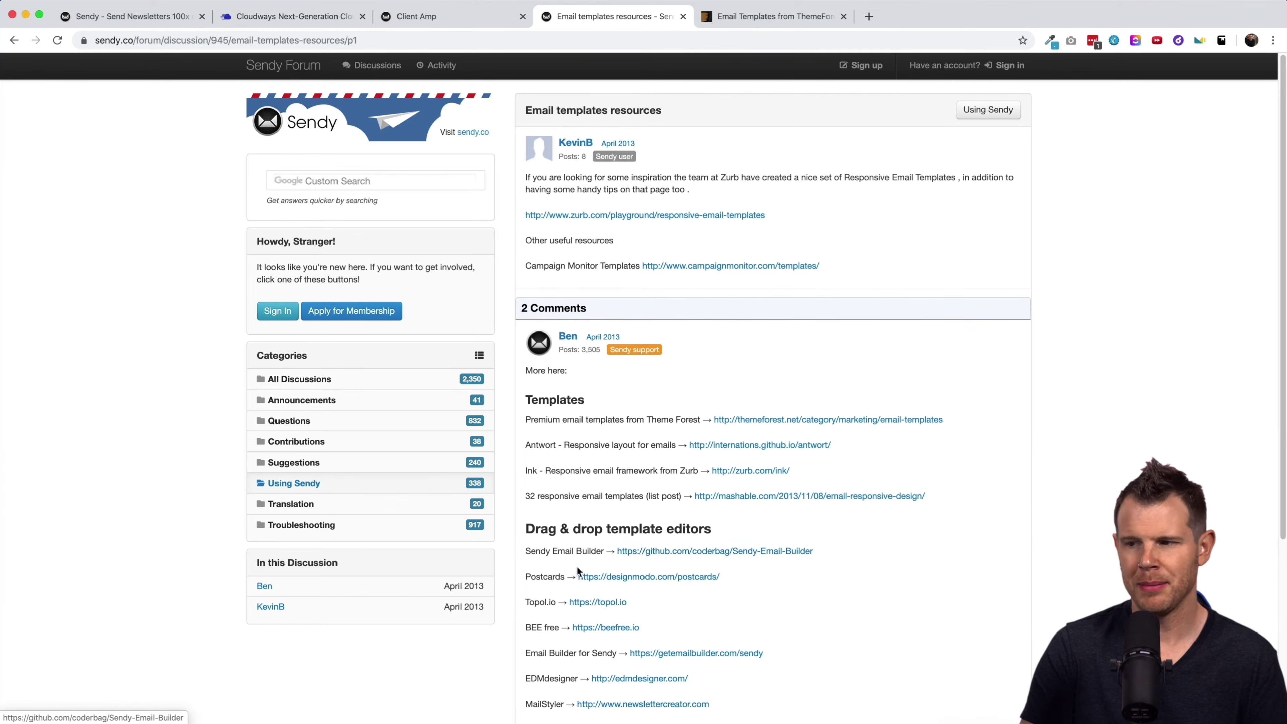
scroll(577, 566, down, 3)
scroll(573, 511, down, 1)
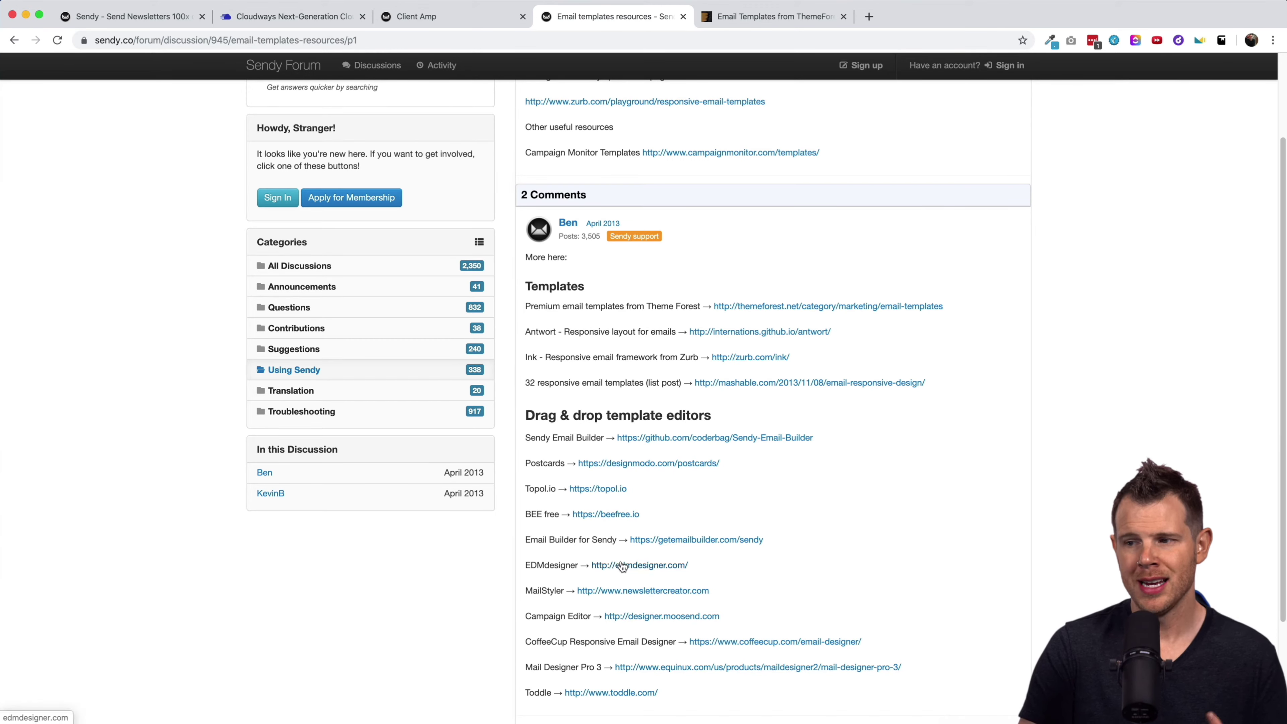
click(447, 7)
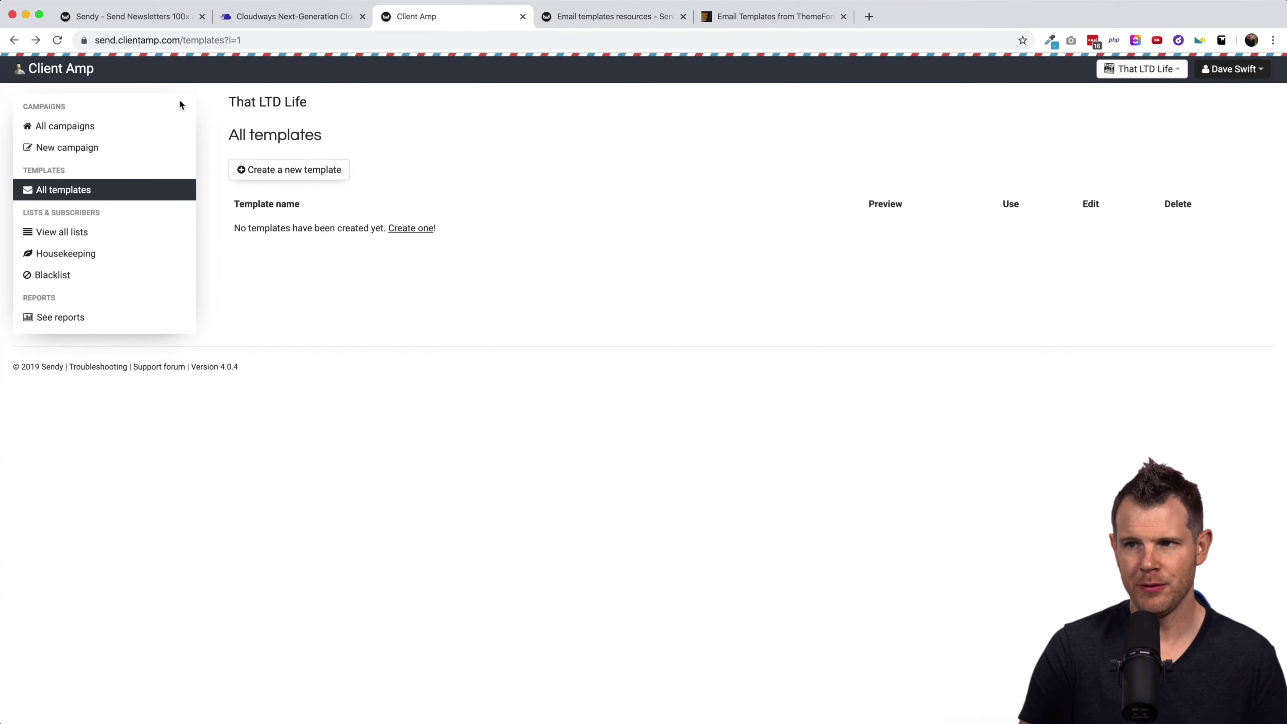
Start a new That LTD Life campaign and place the cursor in the empty email body.
click(65, 151)
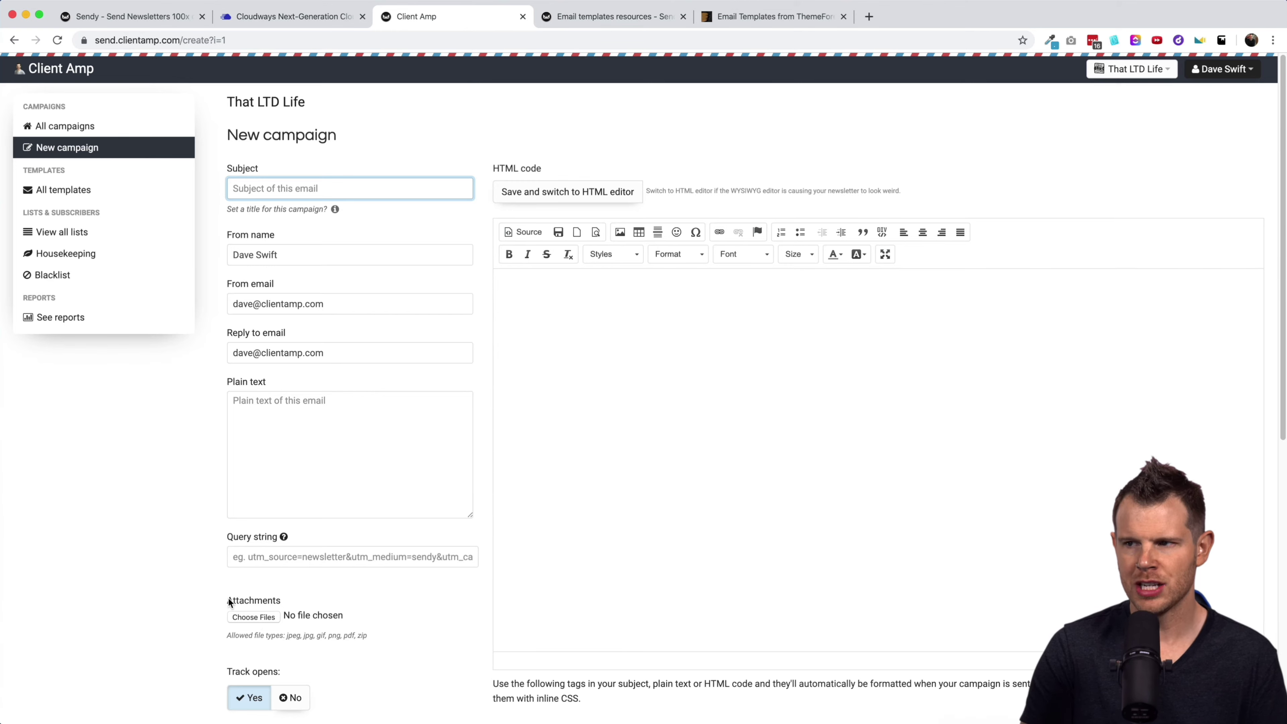
scroll(784, 434, down, 5)
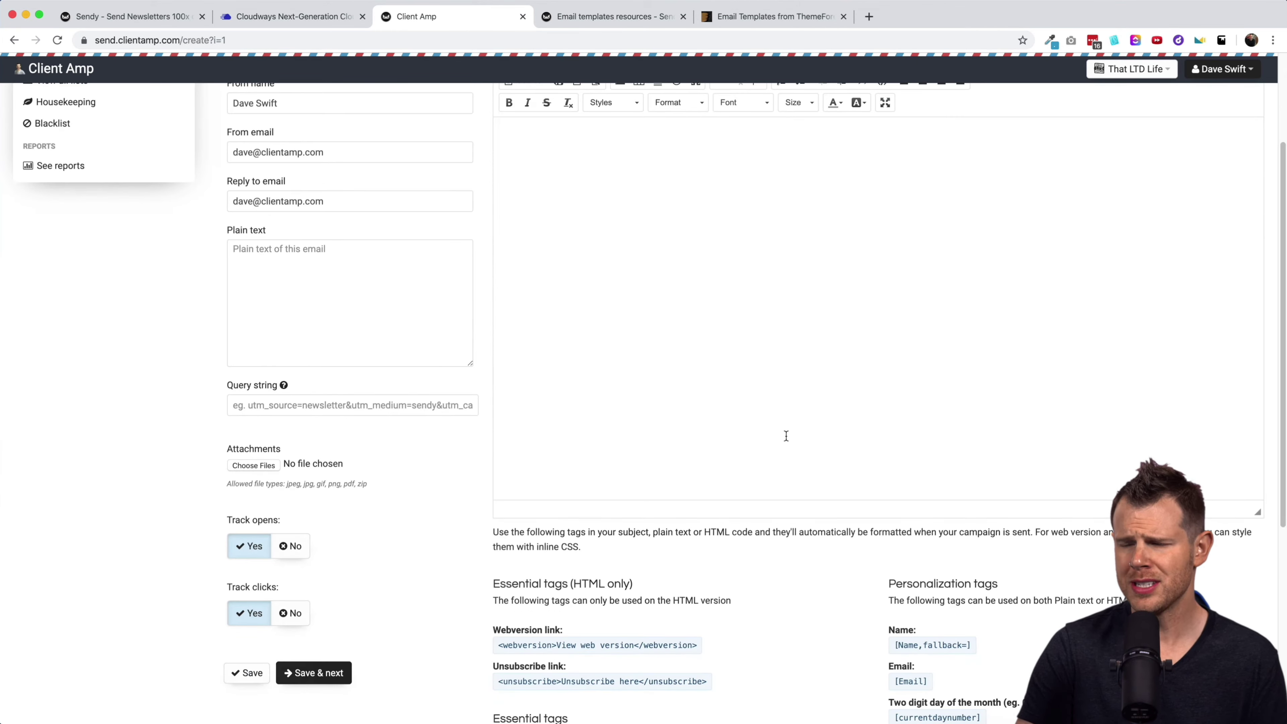
scroll(784, 434, up, 3)
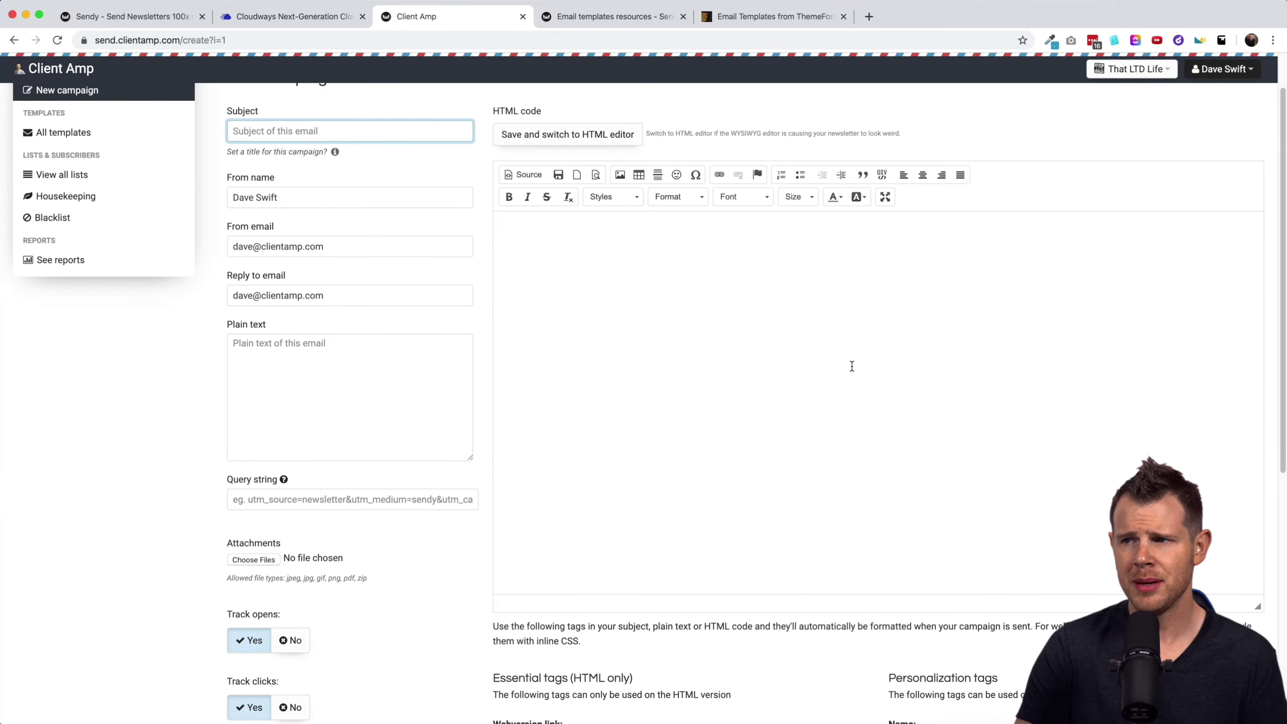
click(580, 291)
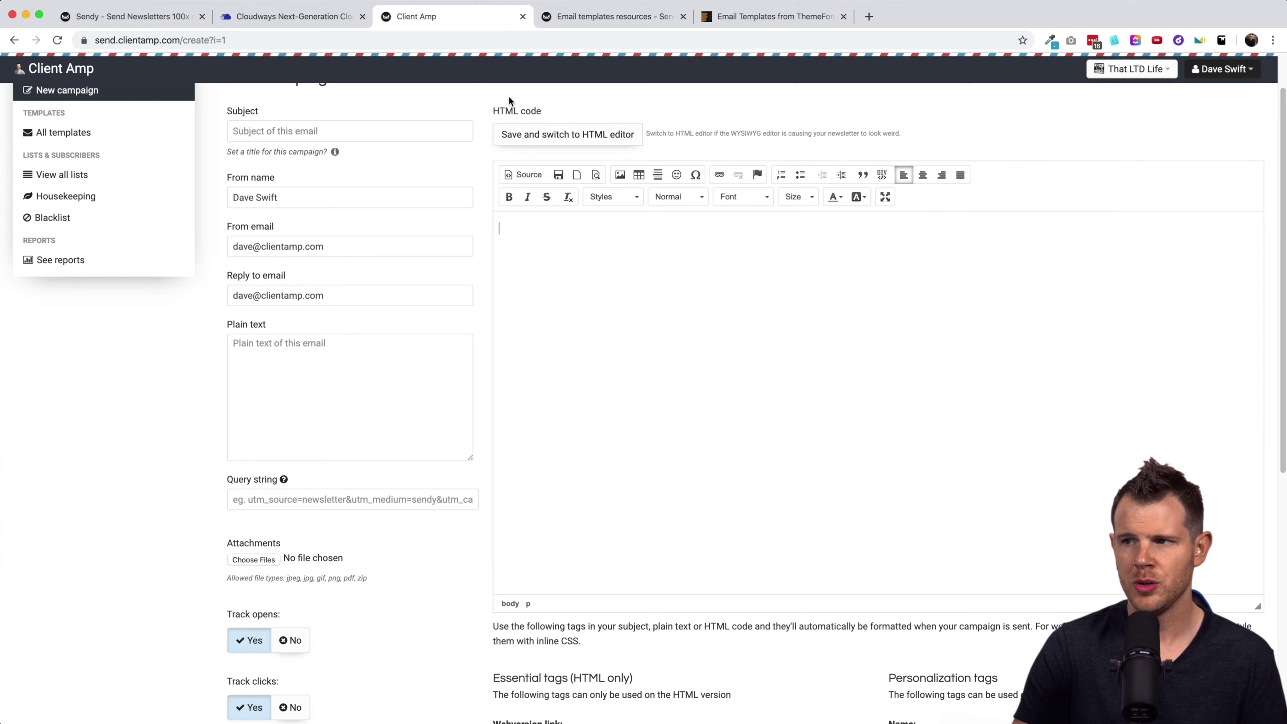
Try the editor's HTML code view and full-screen mode, then return to normal visual editing.
click(572, 128)
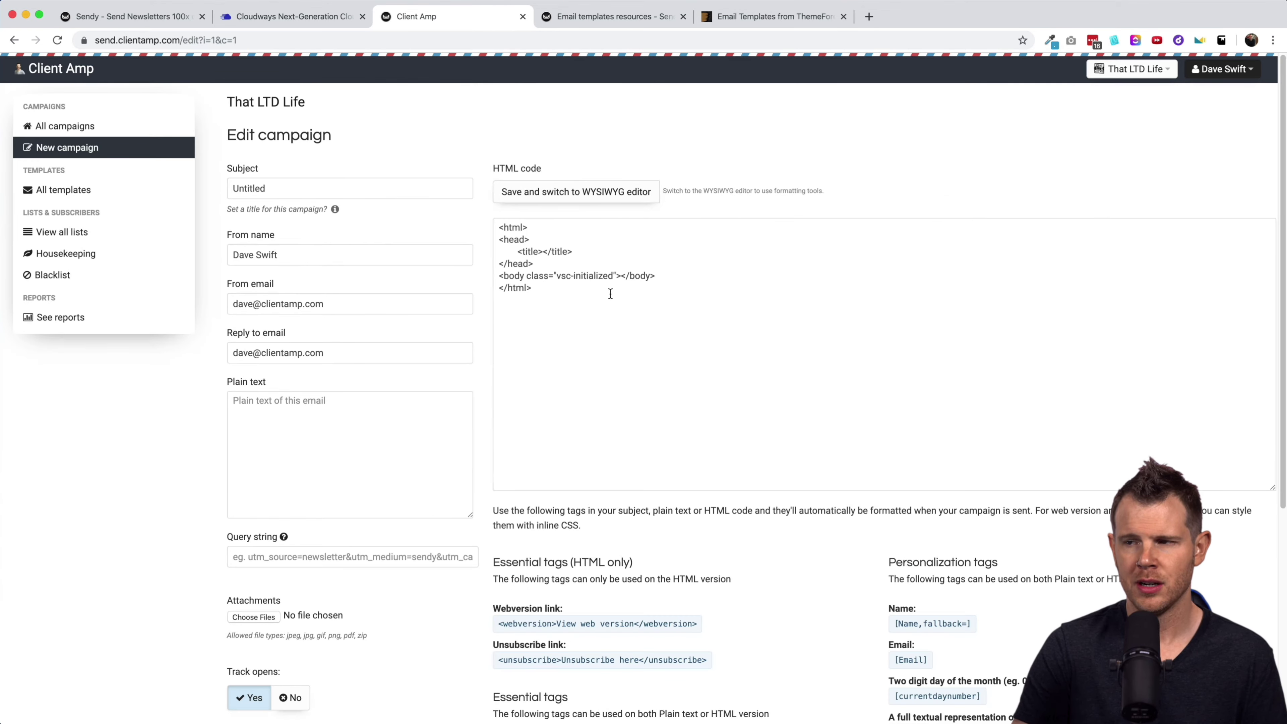
click(571, 192)
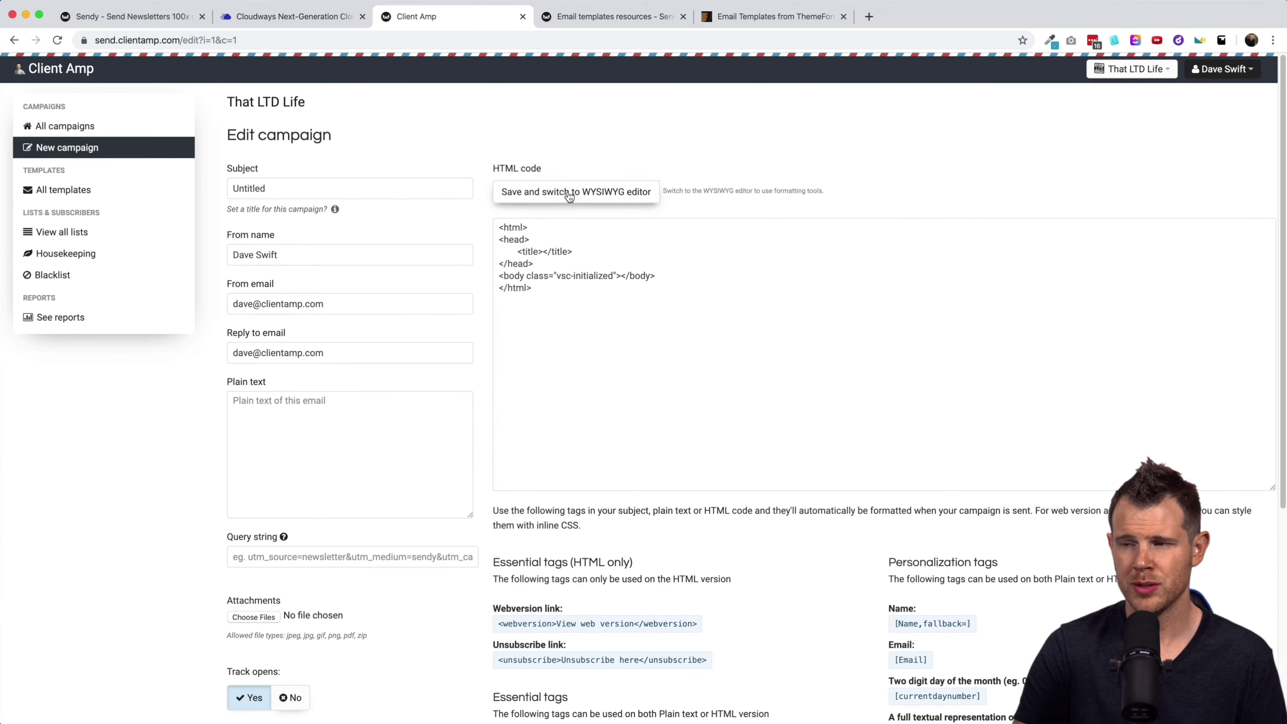
scroll(841, 305, down, 2)
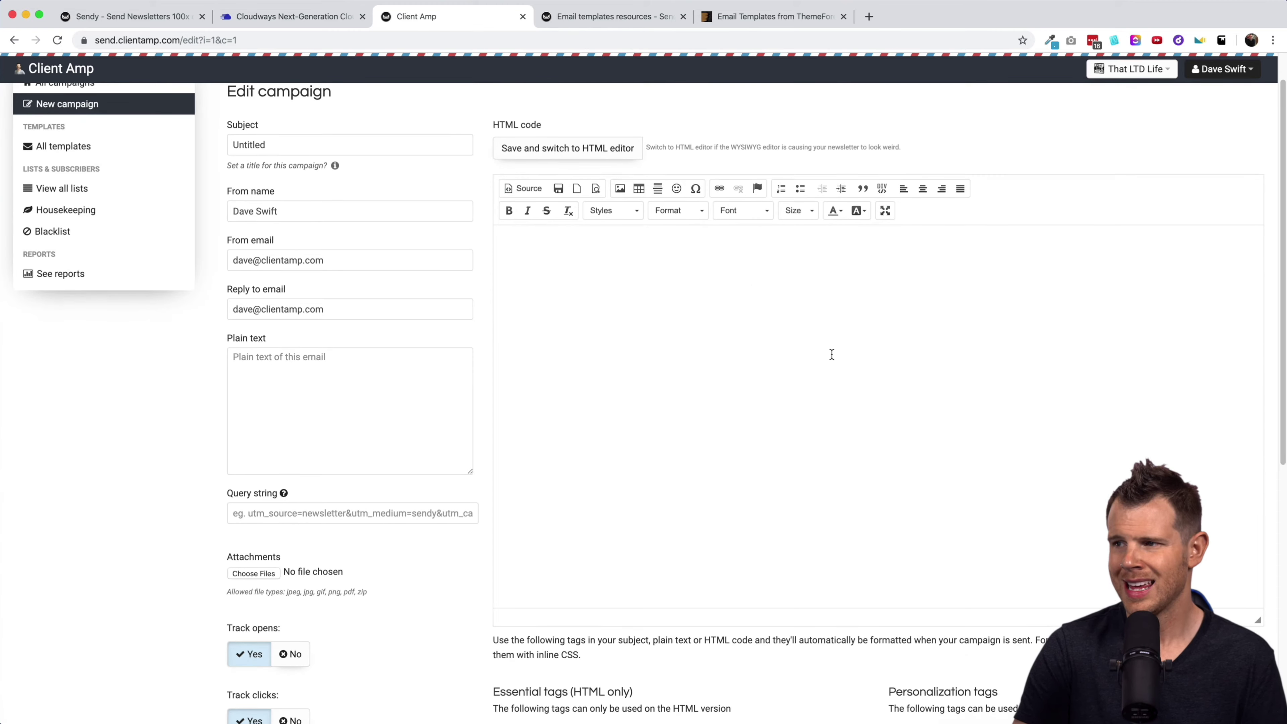
click(885, 212)
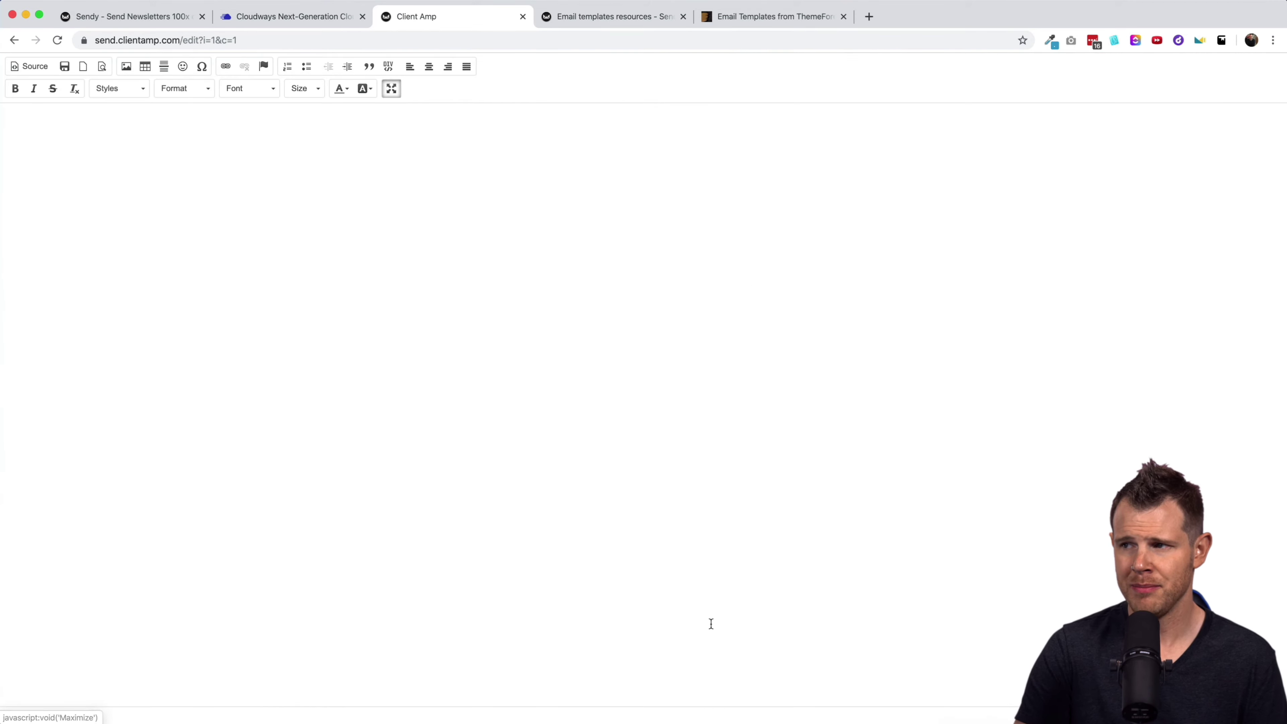
click(391, 90)
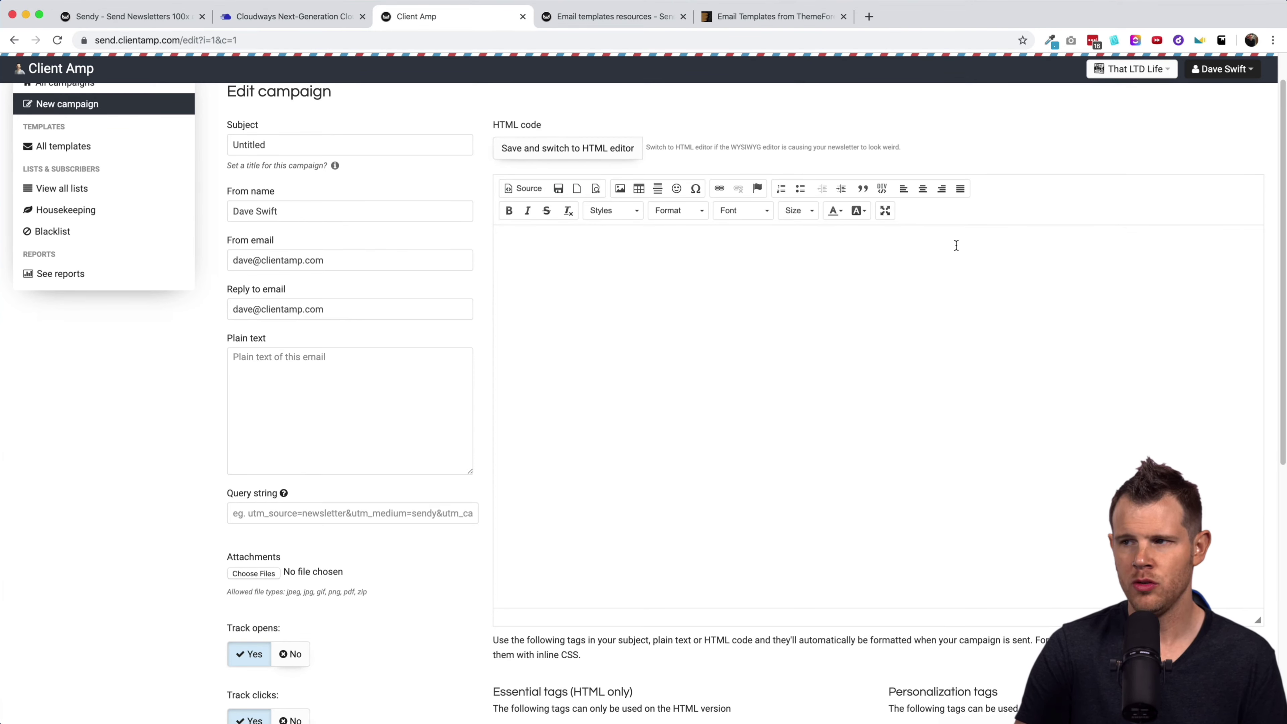
Select the [Name,fallback=] and [Email] personalization tags and refocus the empty email body.
scroll(649, 398, down, 10)
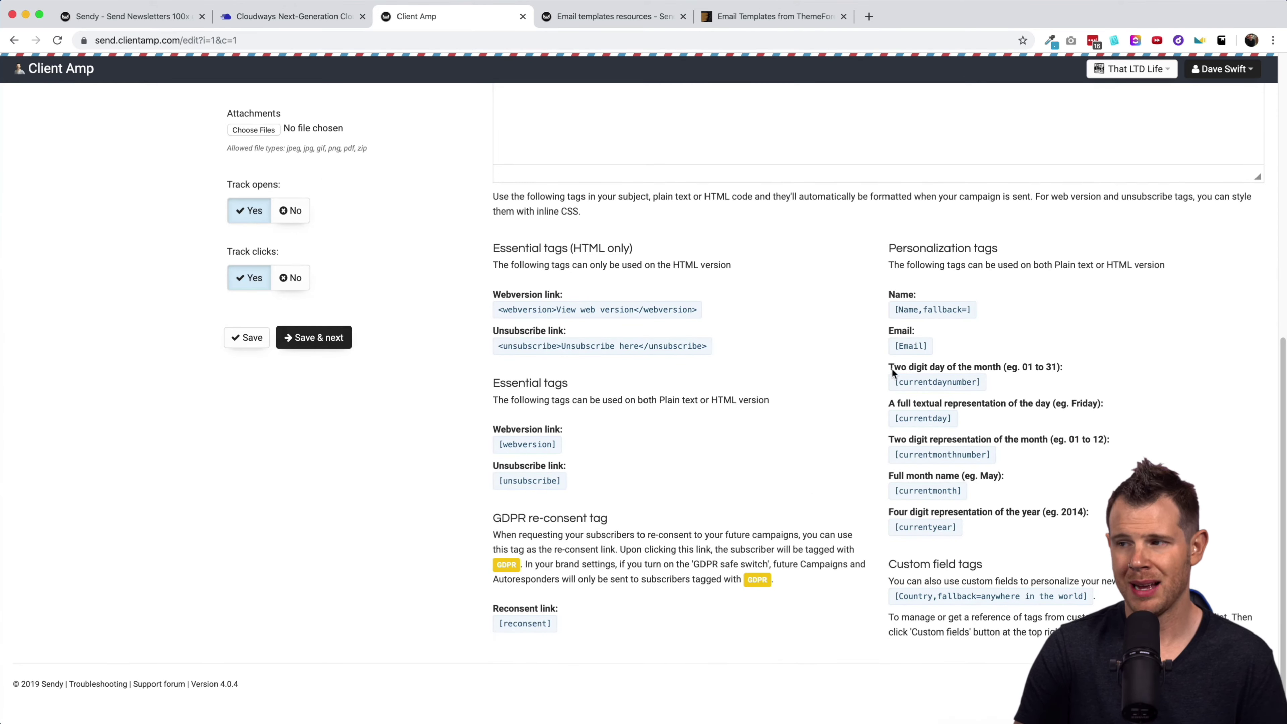
triple_click(950, 312)
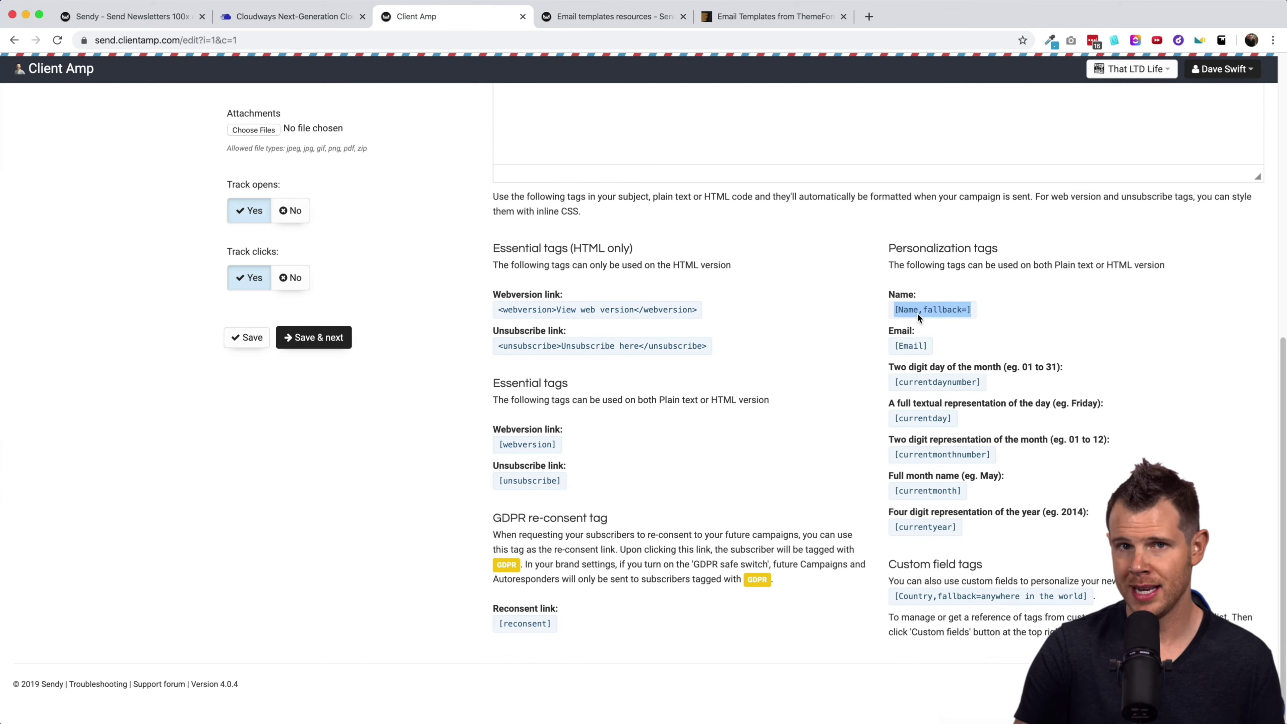
click(910, 347)
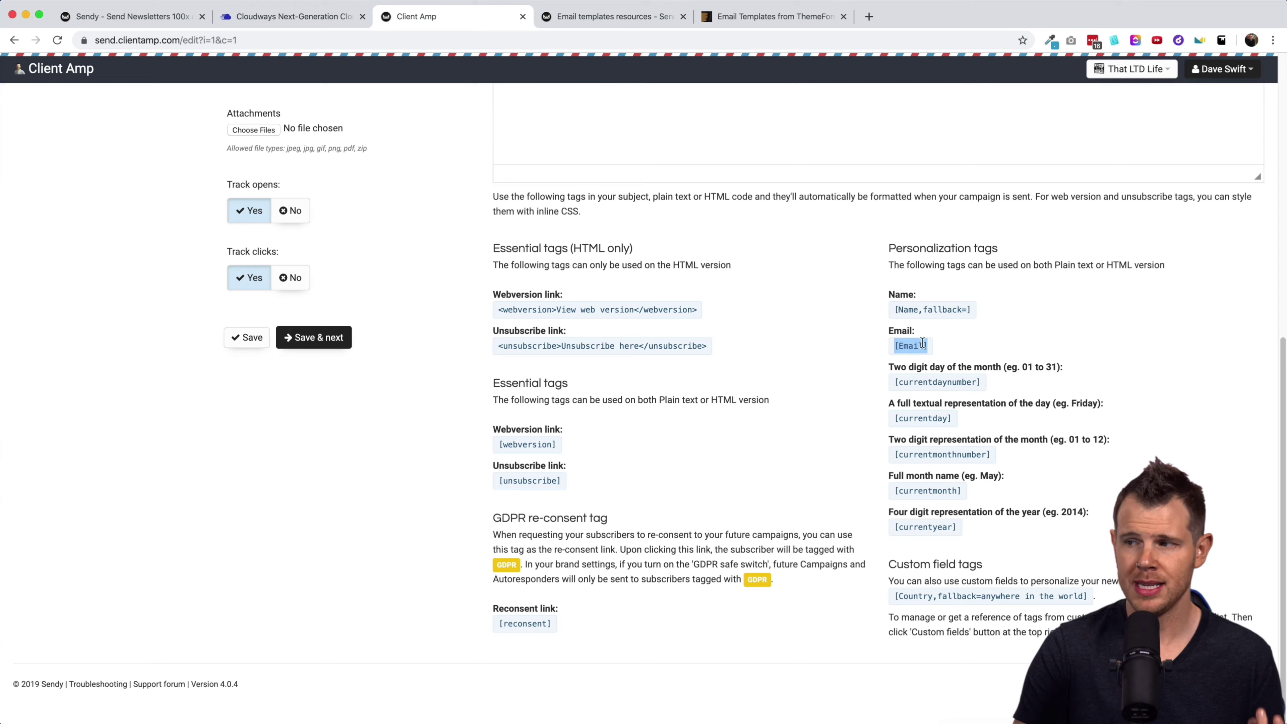
scroll(925, 404, up, 10)
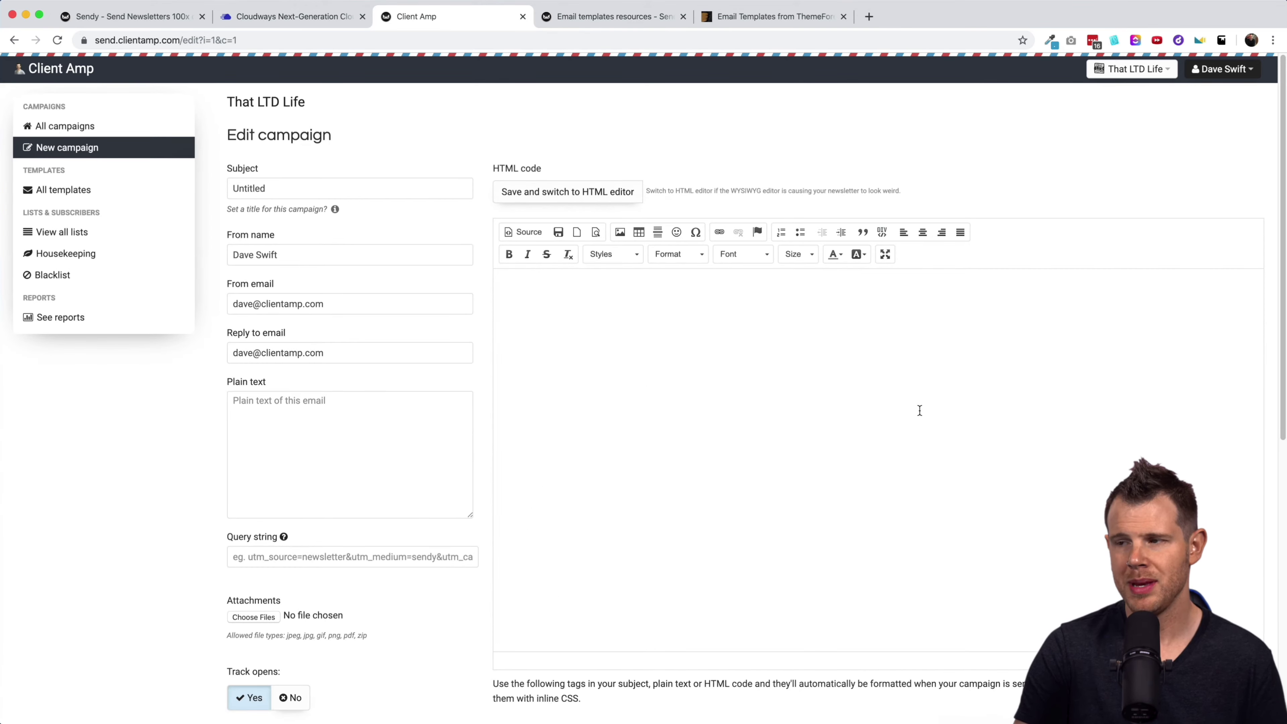
click(545, 343)
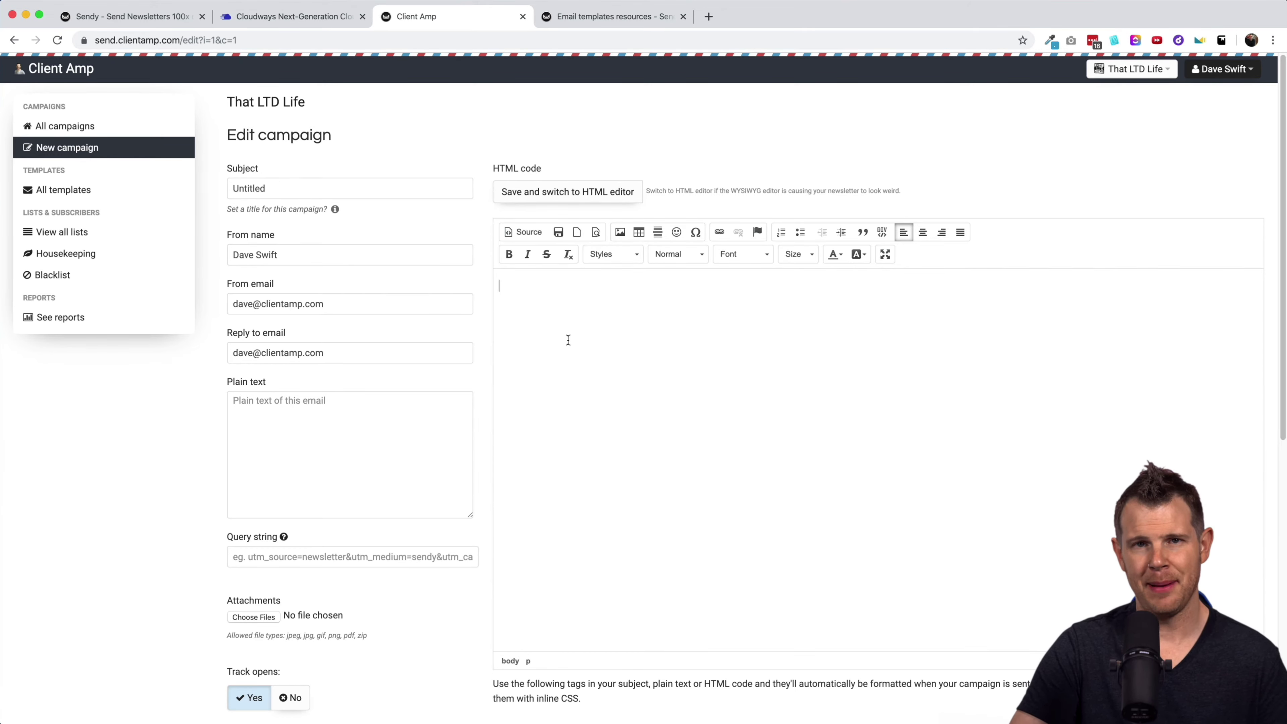
click(607, 14)
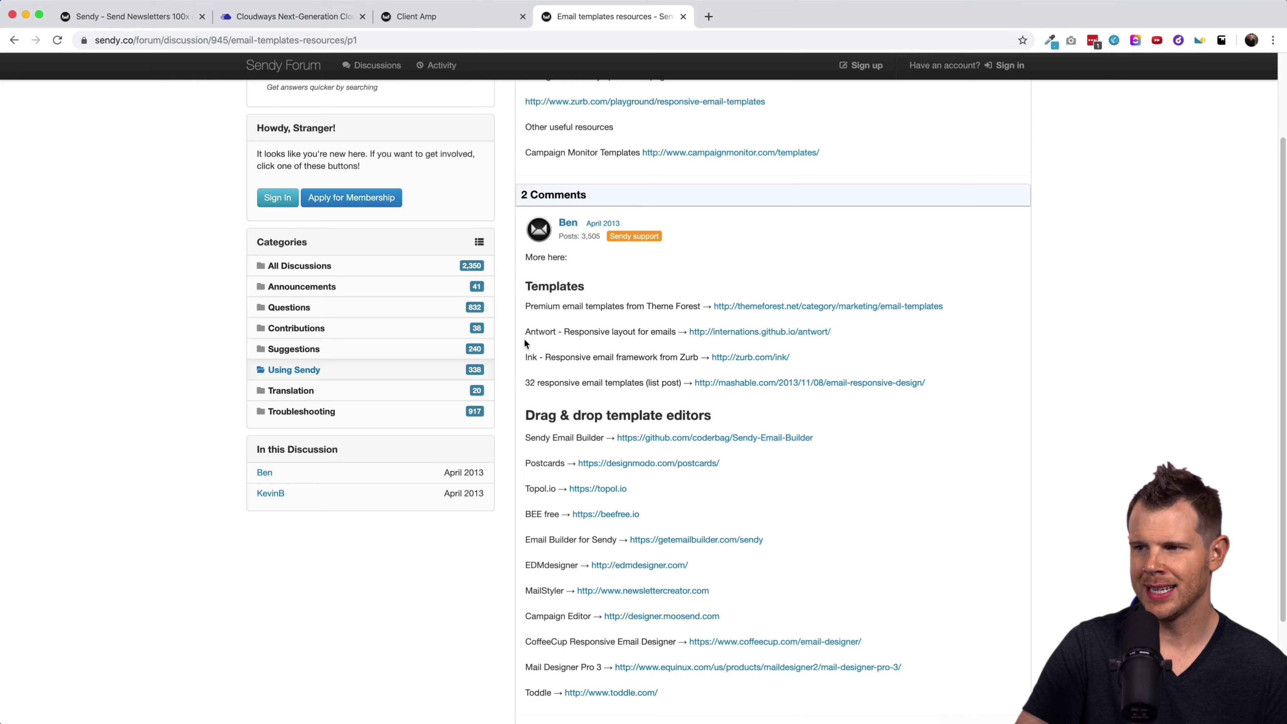
Follow the Antwort link to its GitHub repository and open single-column/build.html.
click(741, 334)
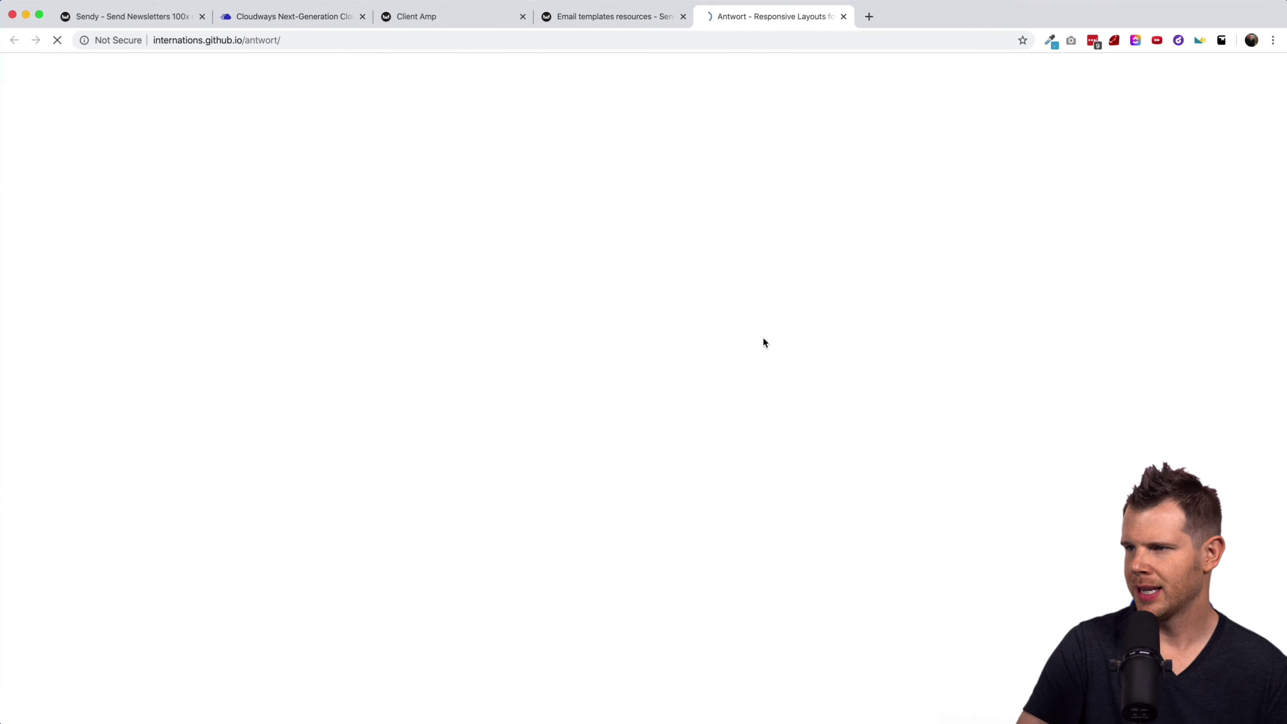
click(596, 335)
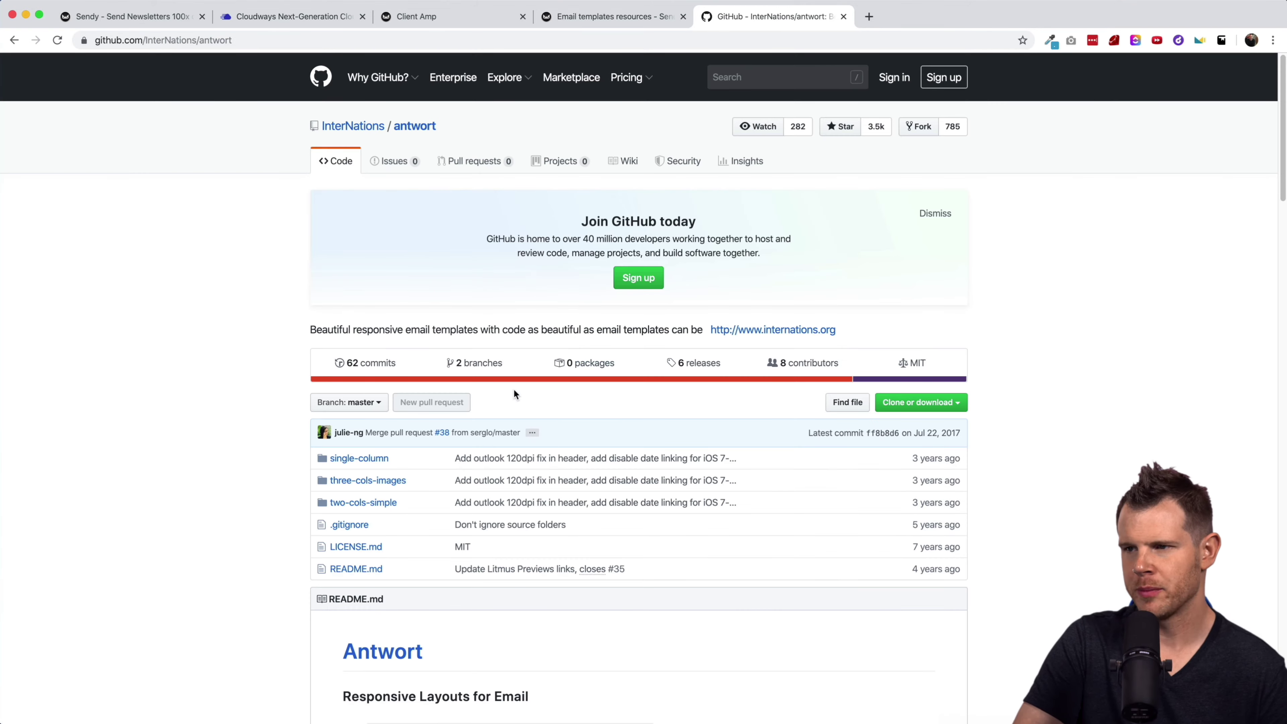
click(346, 462)
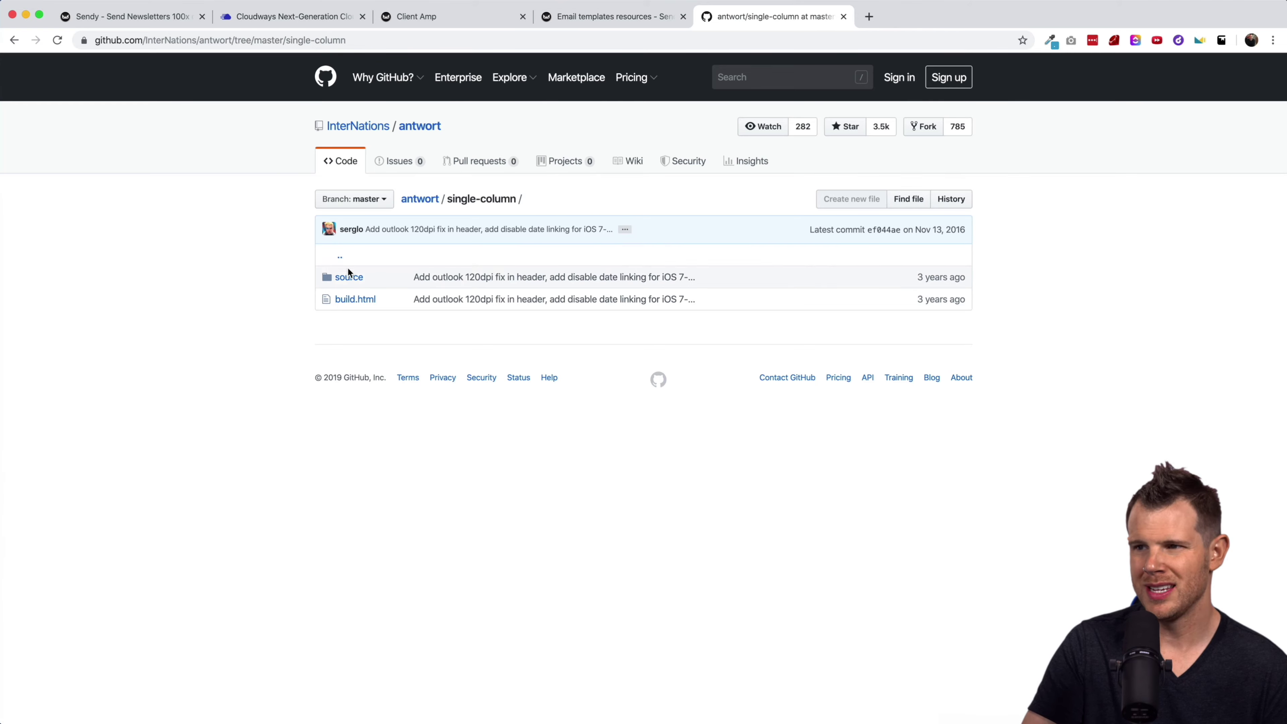
click(355, 299)
Select all of the build.html code and return to the Sendy campaign editor.
drag(347, 409, 459, 595)
scroll(469, 547, down, 5)
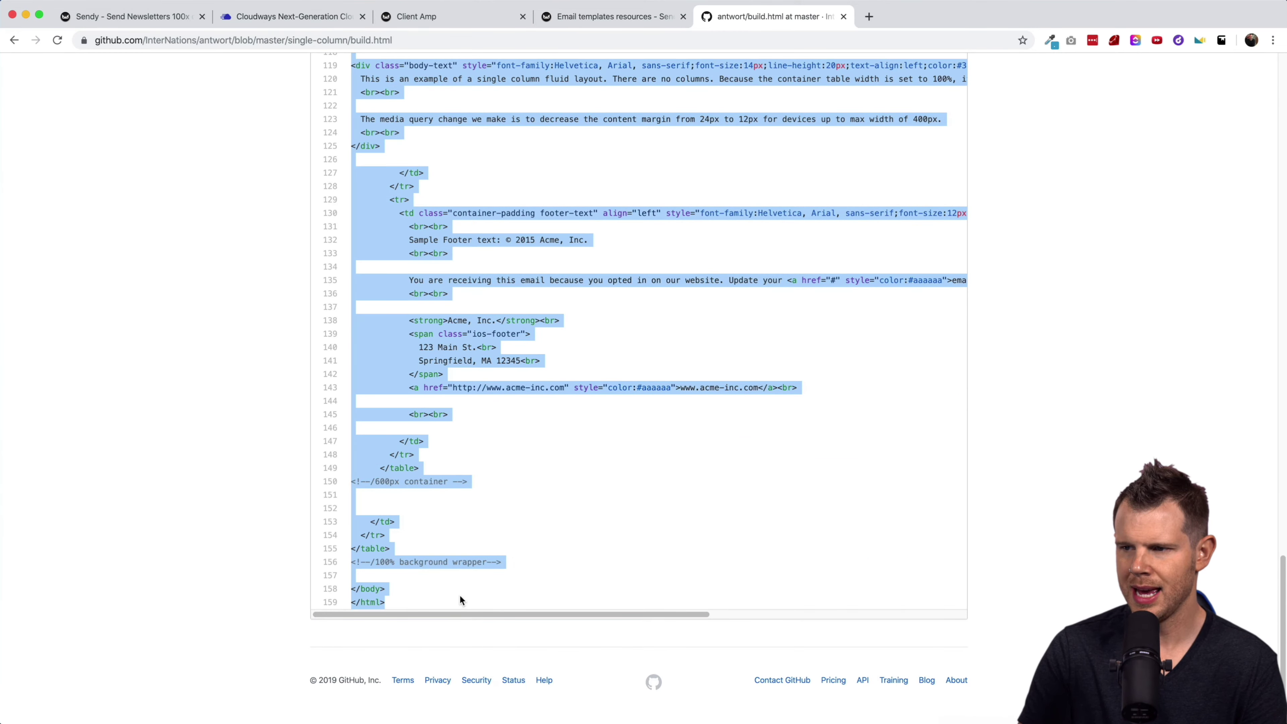
scroll(463, 594, up, 20)
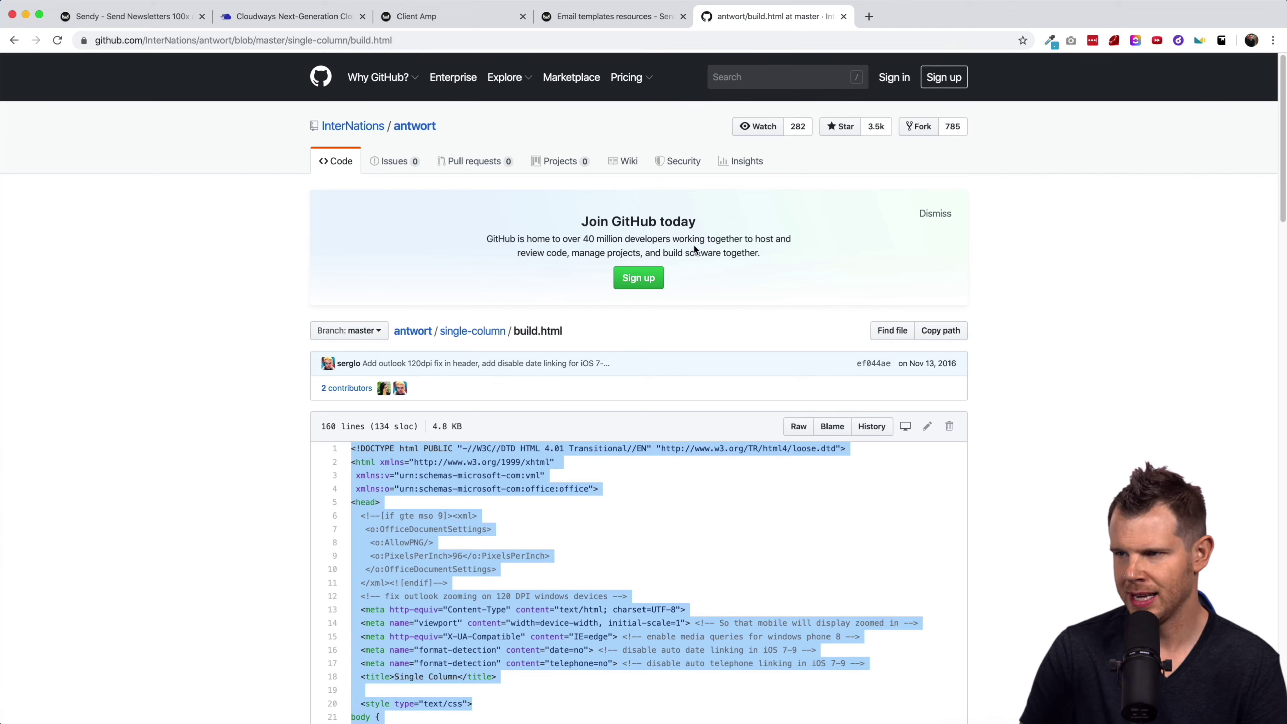
click(611, 21)
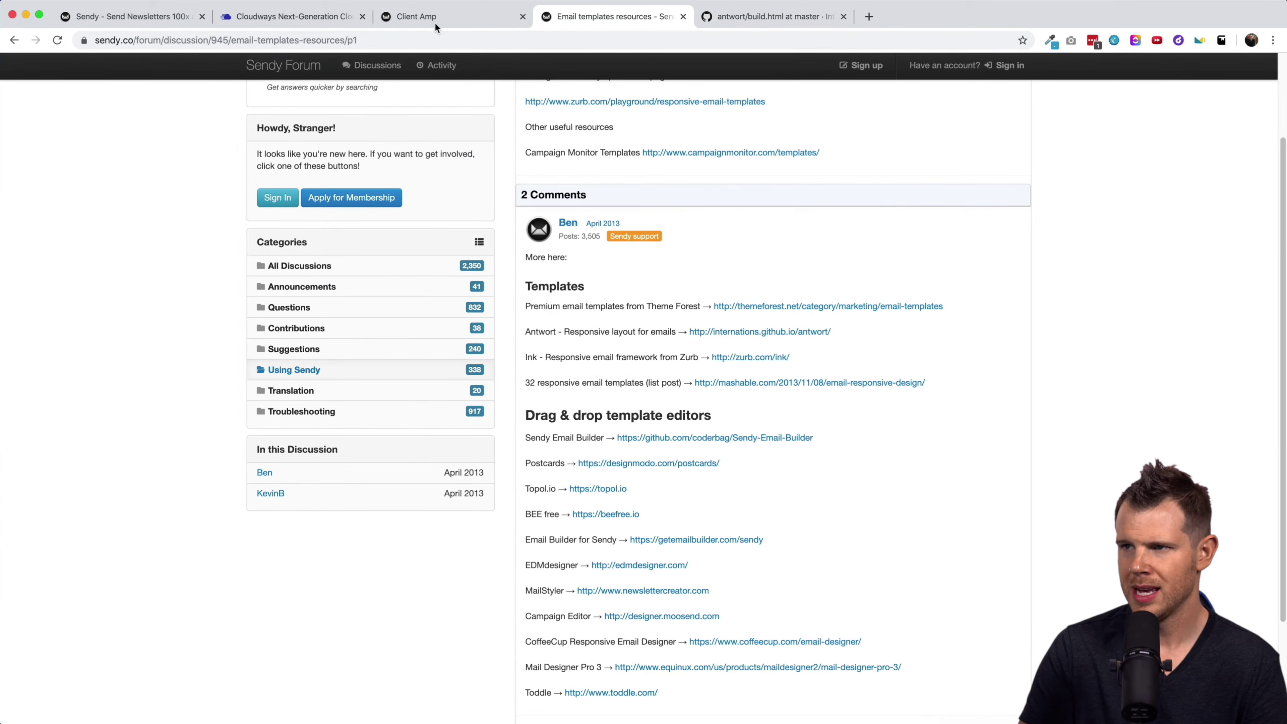
click(433, 21)
Replace the campaign body's HTML with the copied Antwort single-column template.
click(616, 192)
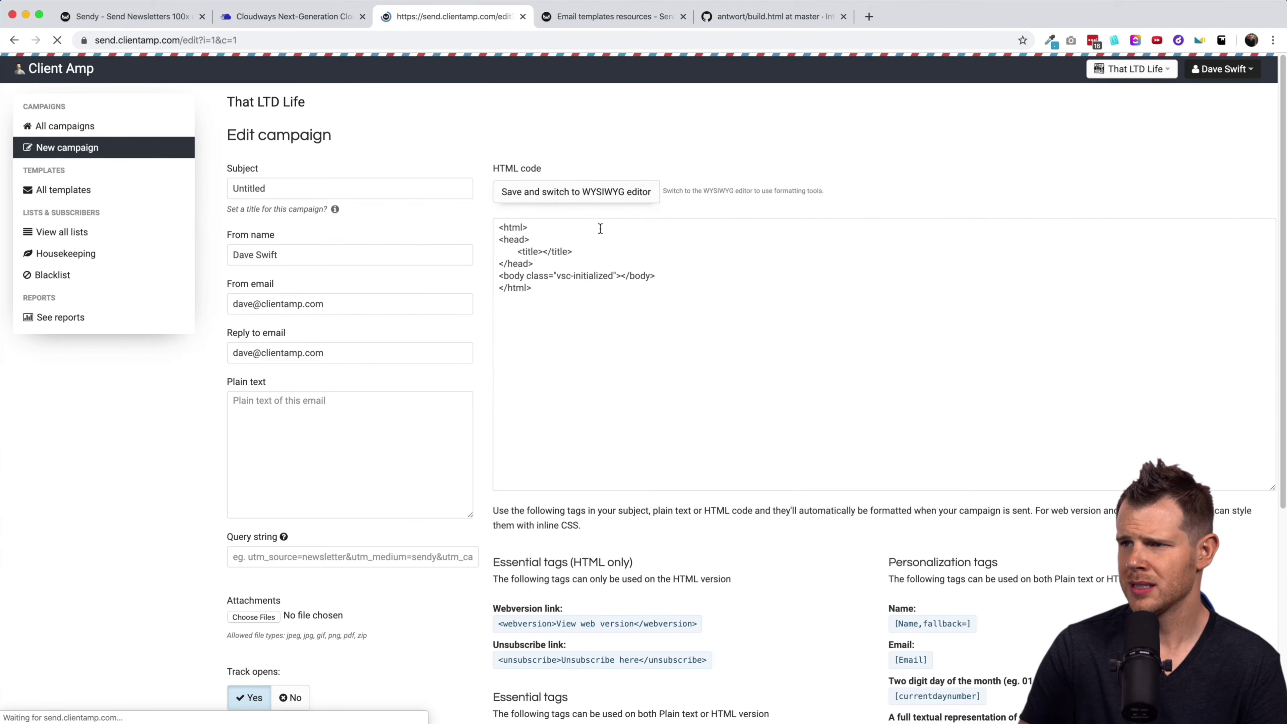
key(super+a)
key(super+v)
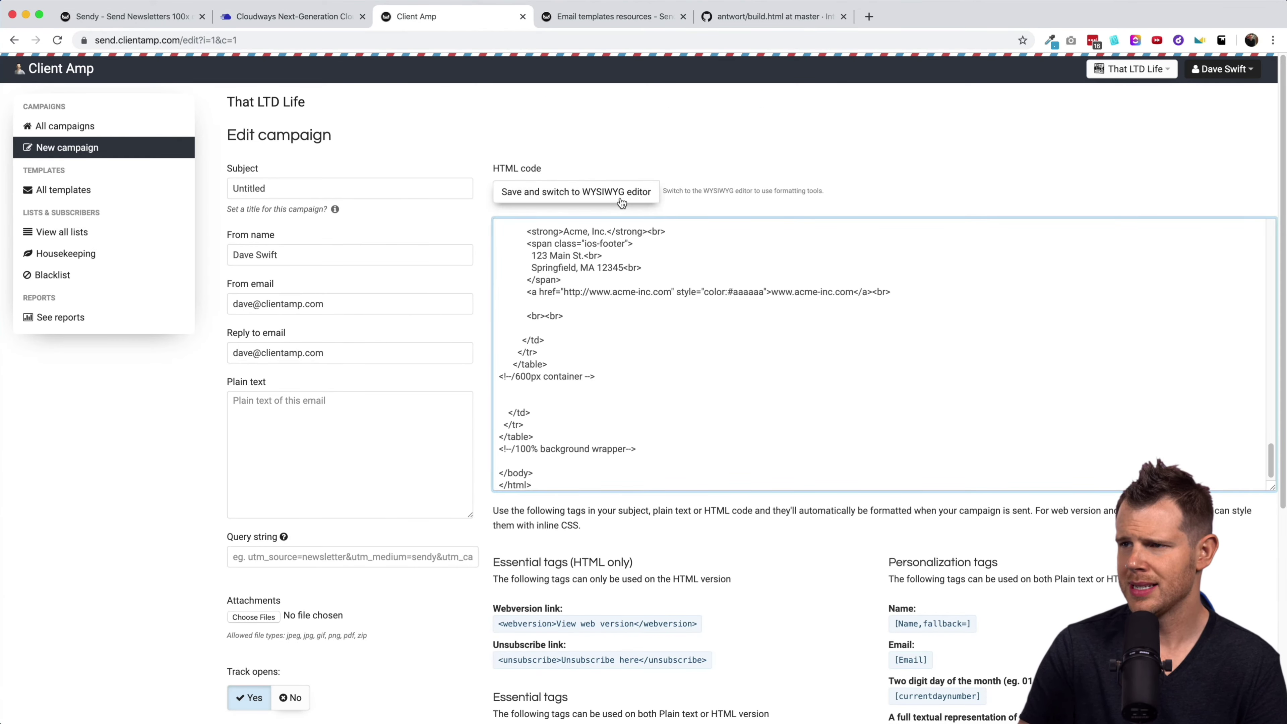
click(589, 199)
scroll(811, 370, down, 3)
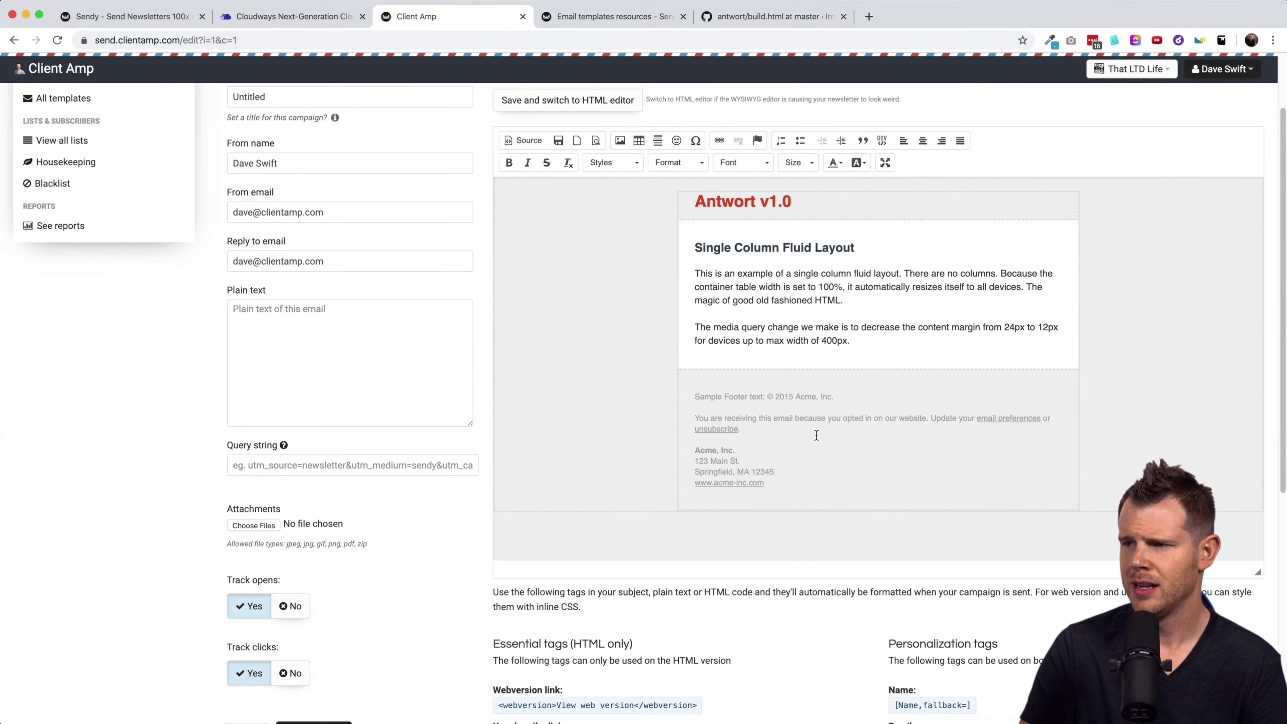
scroll(814, 370, up, 3)
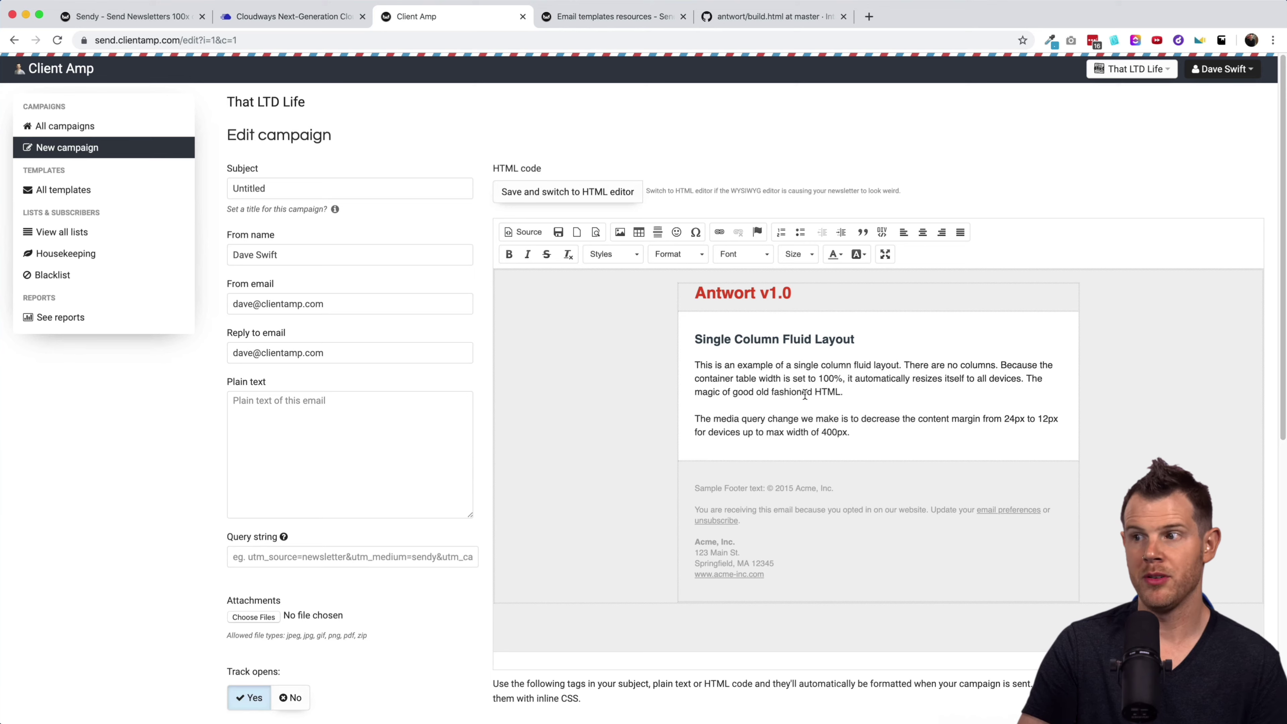
Change the template header text to 'That LTD Life' and set its font to Arial.
click(745, 295)
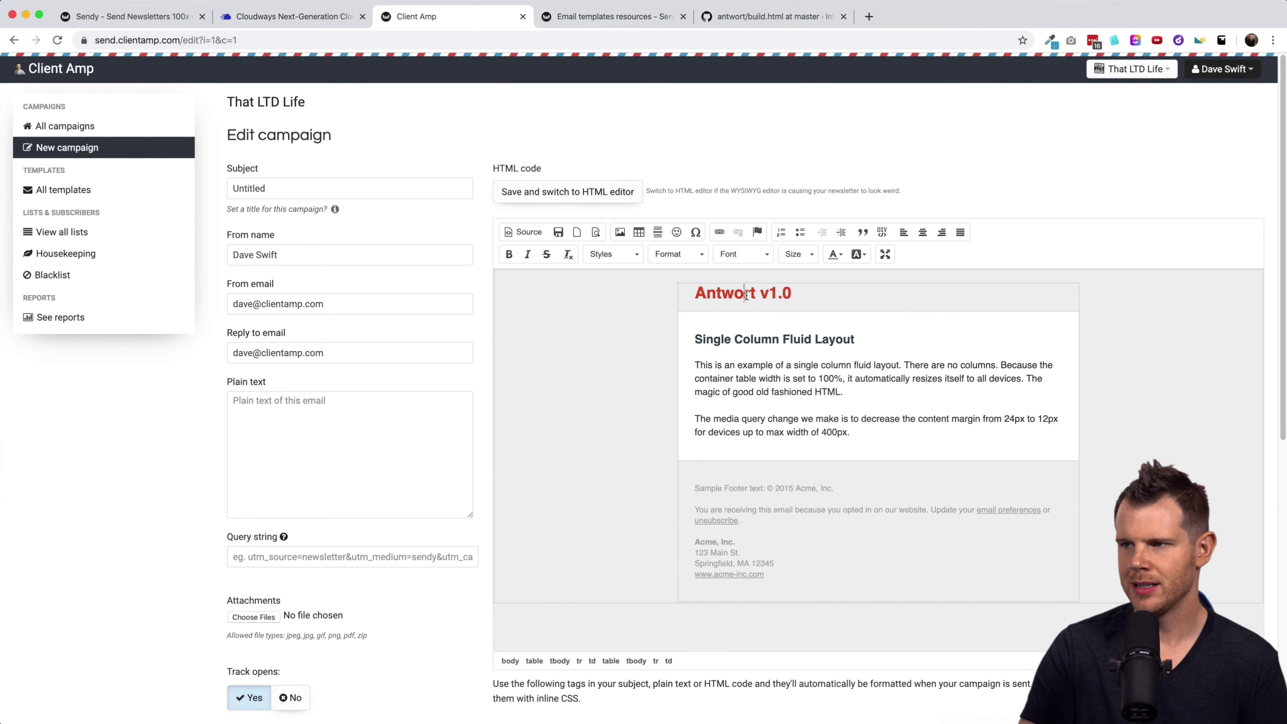
drag(789, 294, 692, 291)
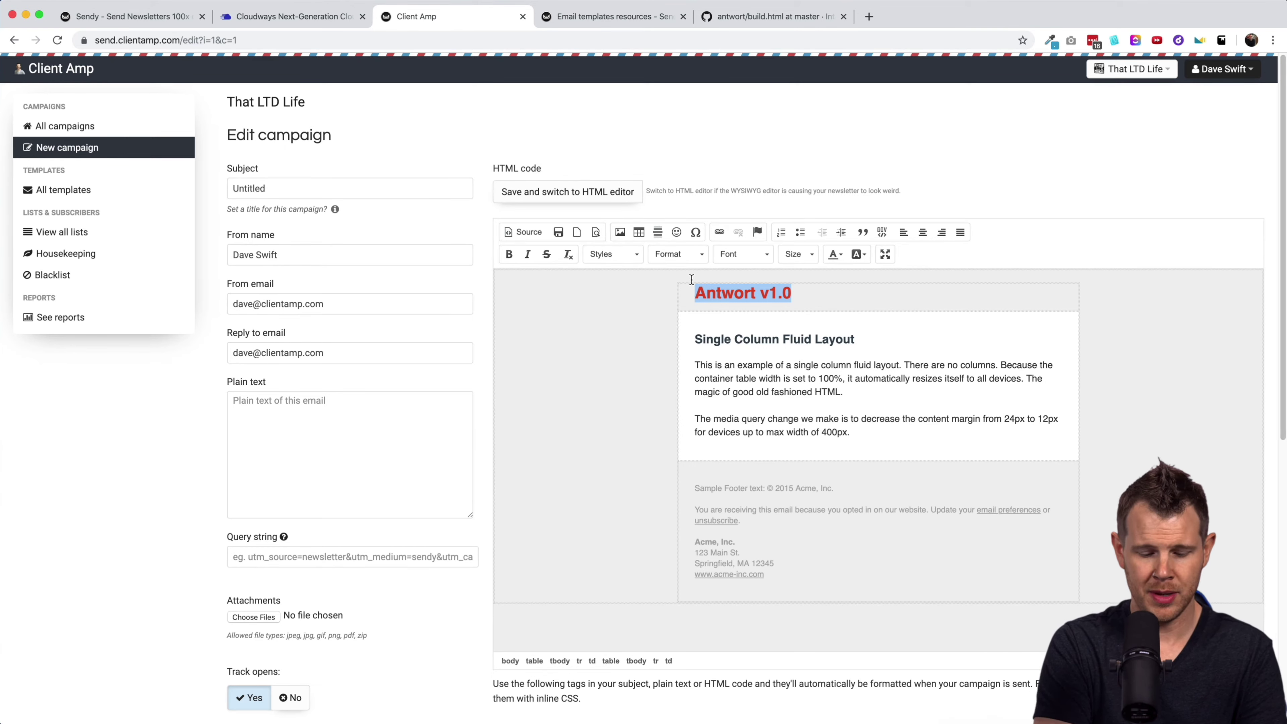
text(That LTD Life)
drag(797, 294, 700, 295)
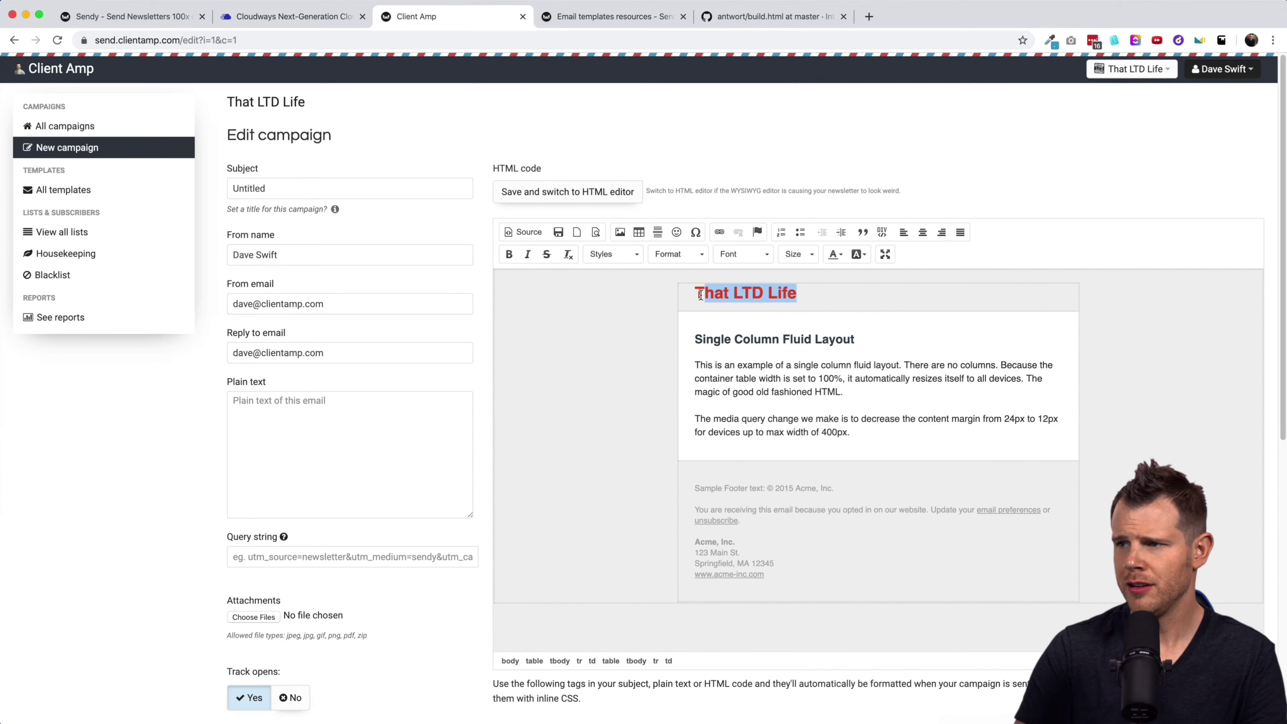
click(764, 252)
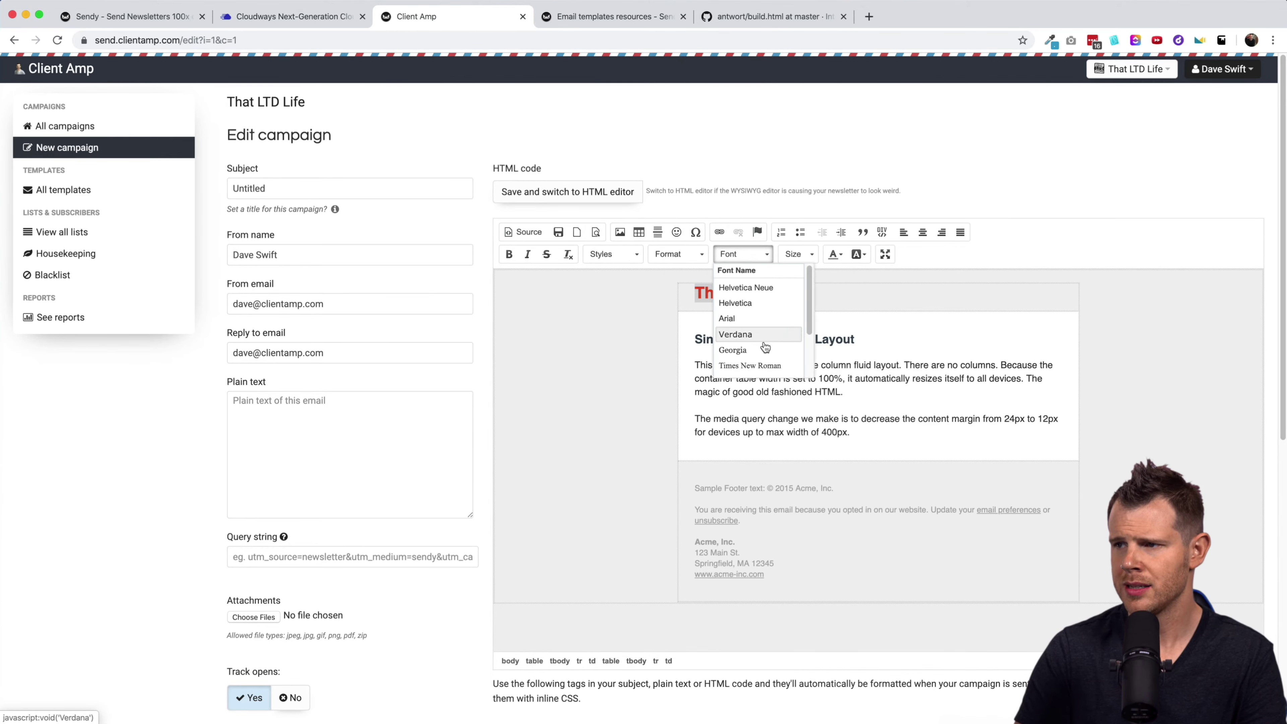
scroll(765, 346, down, 5)
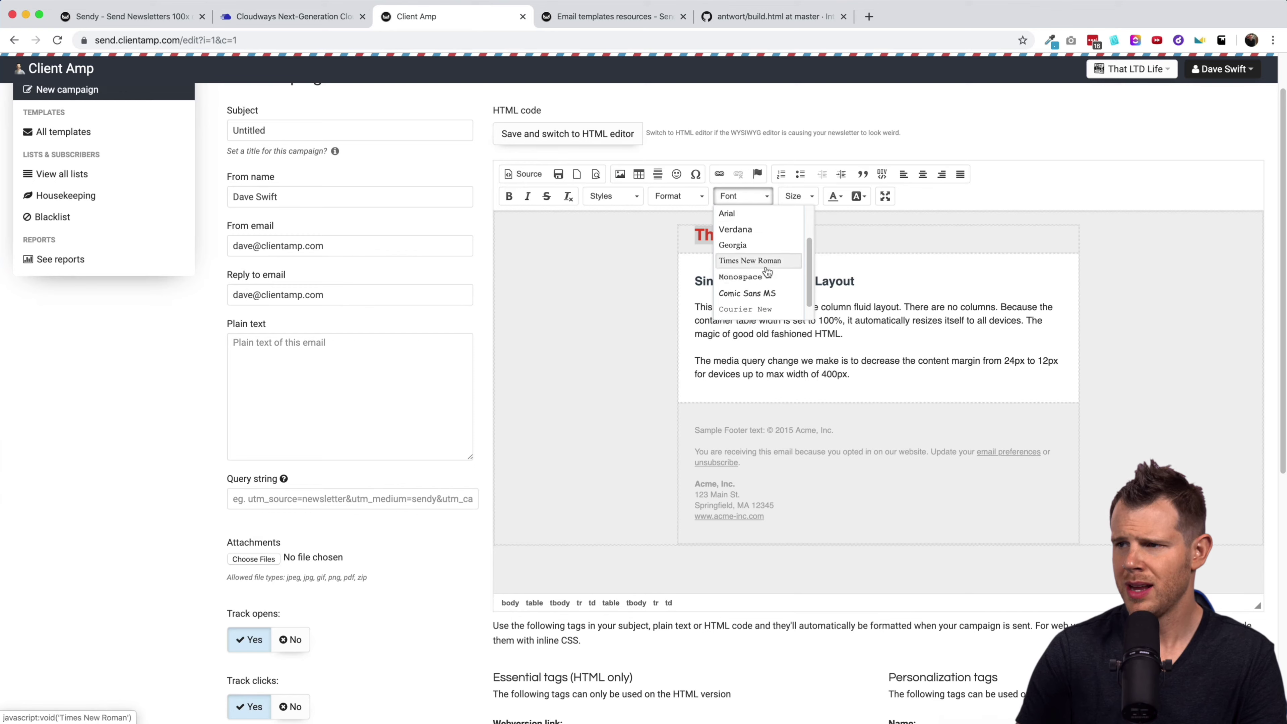
scroll(767, 272, up, 5)
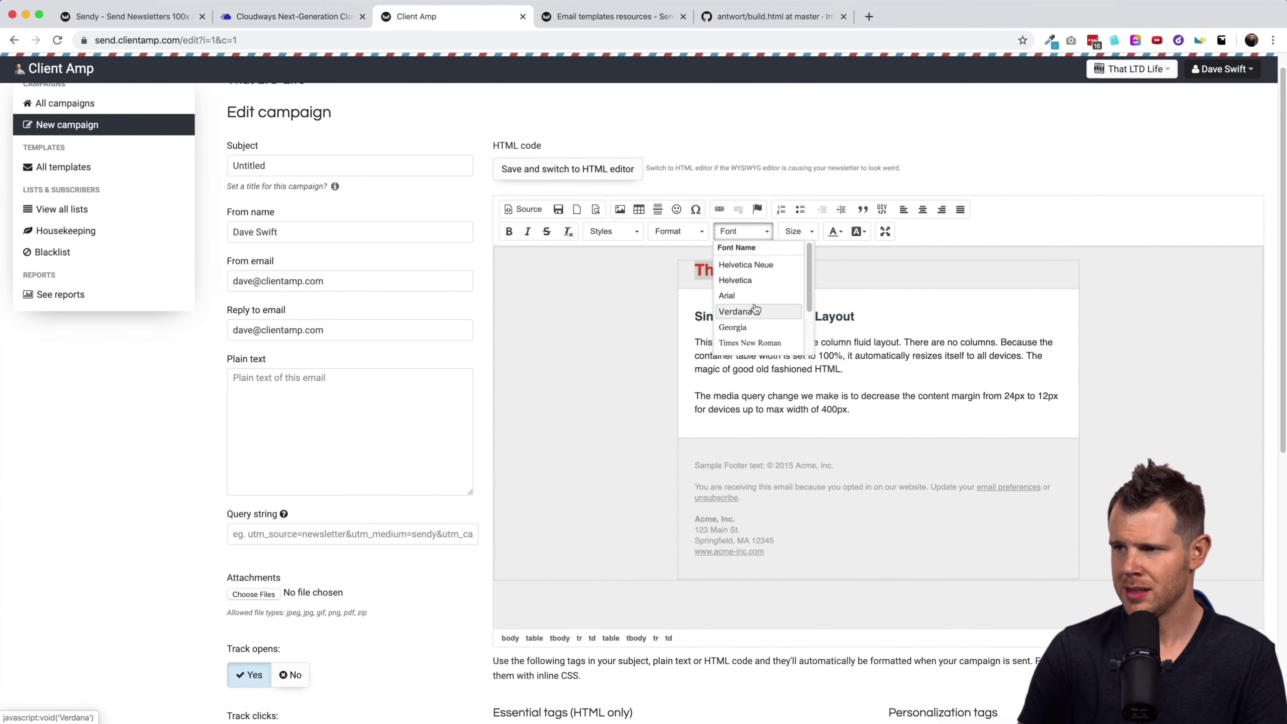
click(744, 296)
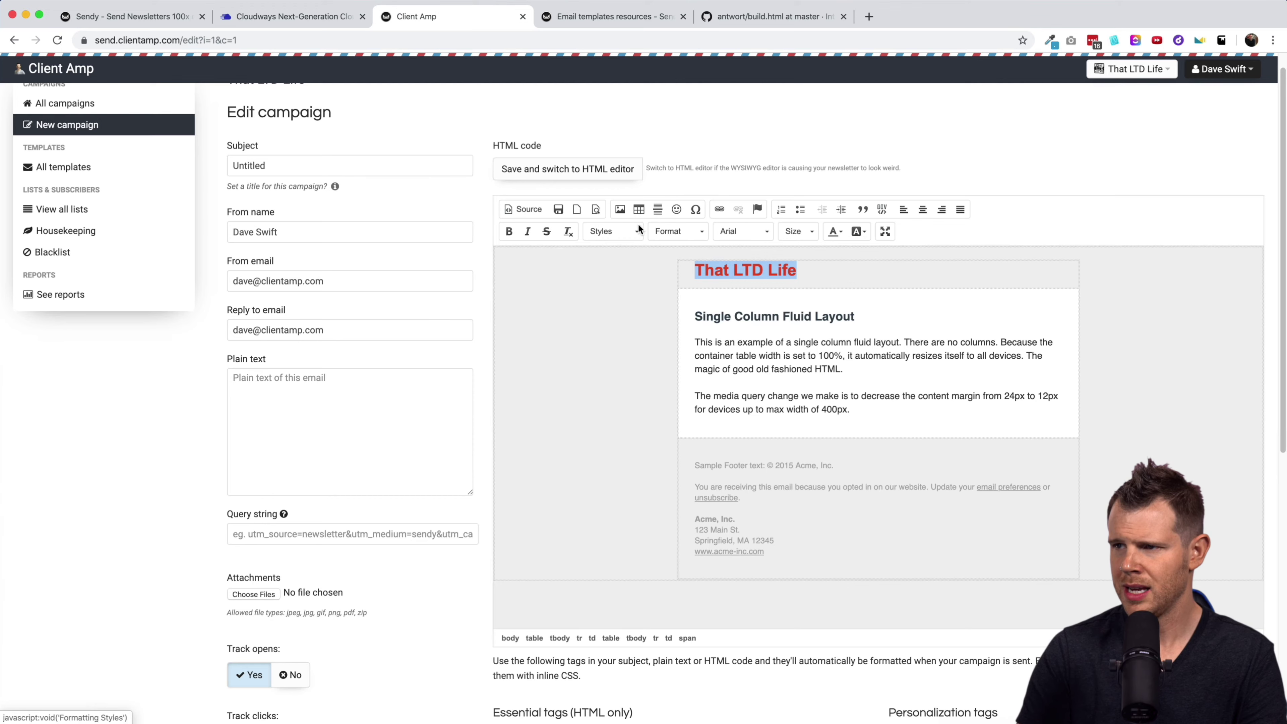
click(894, 431)
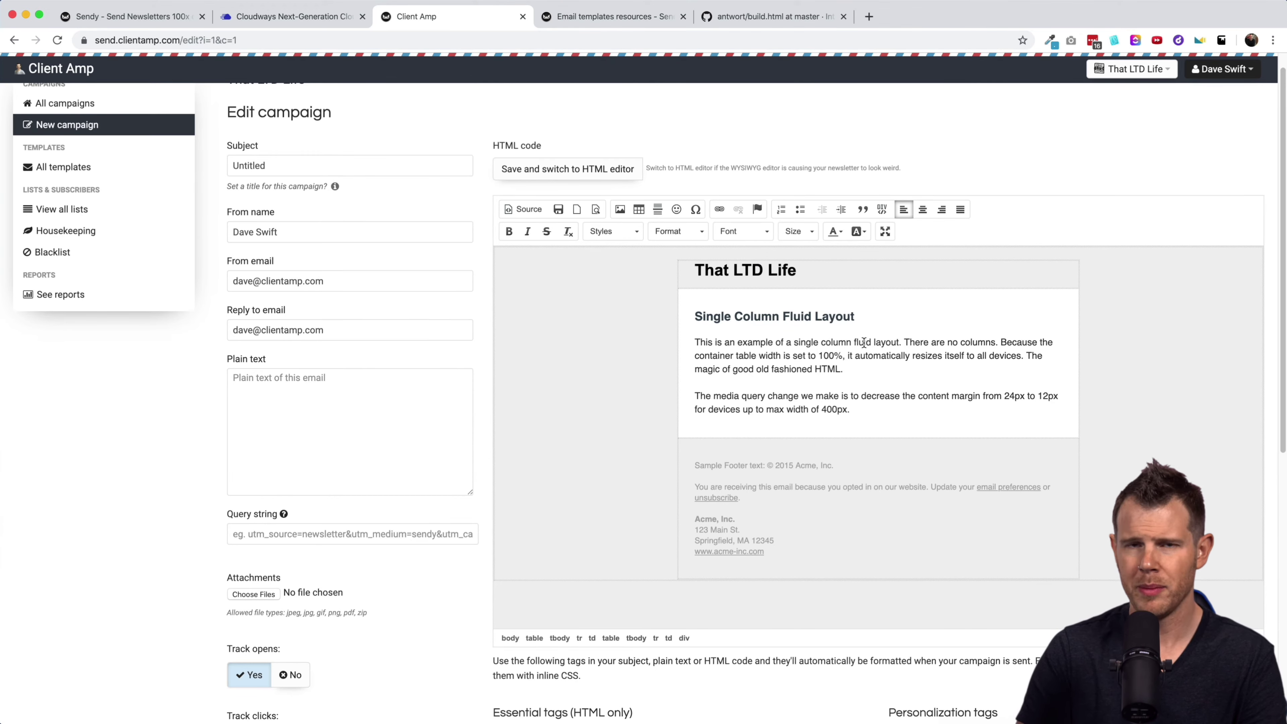
scroll(864, 343, down, 3)
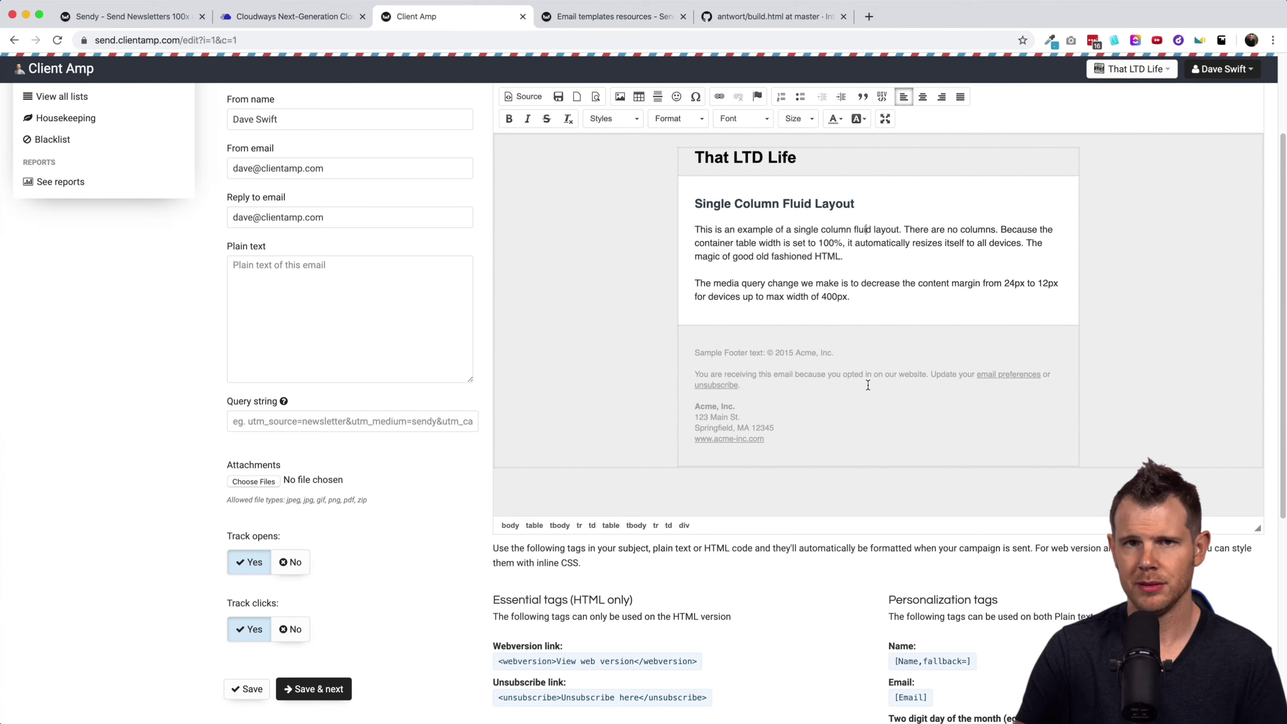
Open the Image dialog between the paragraphs, view its upload options, and cancel without inserting.
click(824, 273)
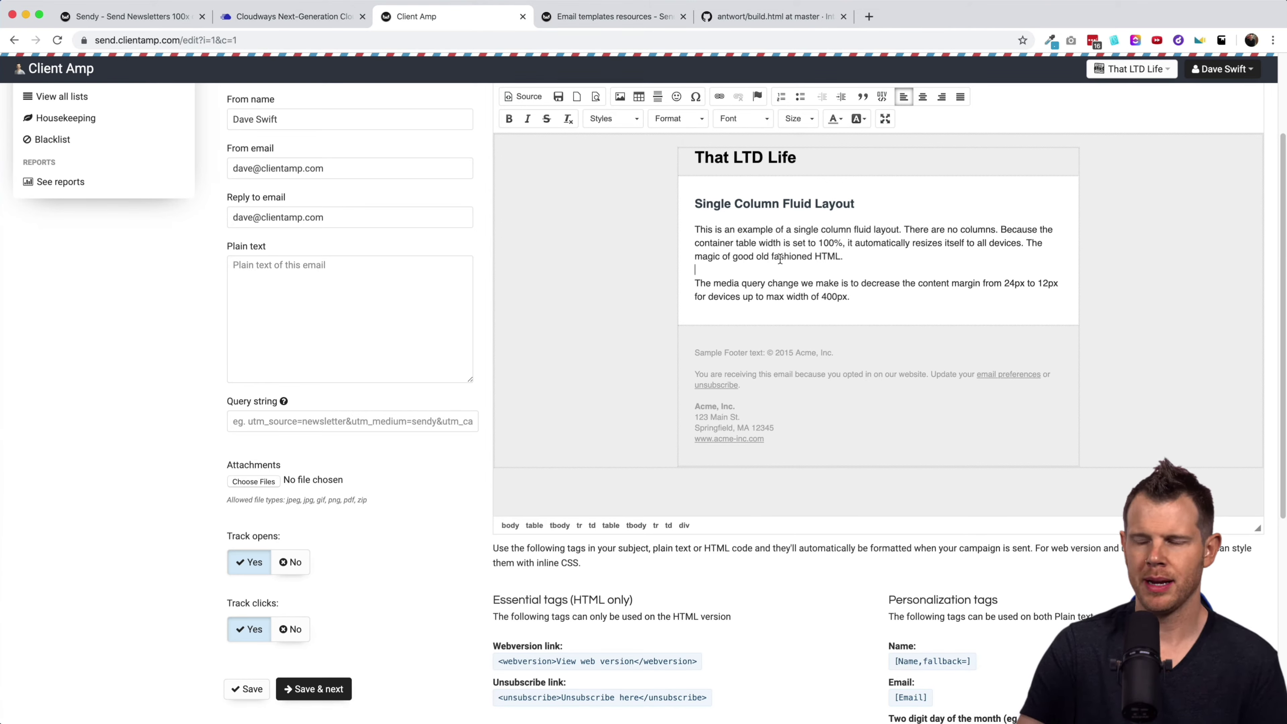
click(619, 97)
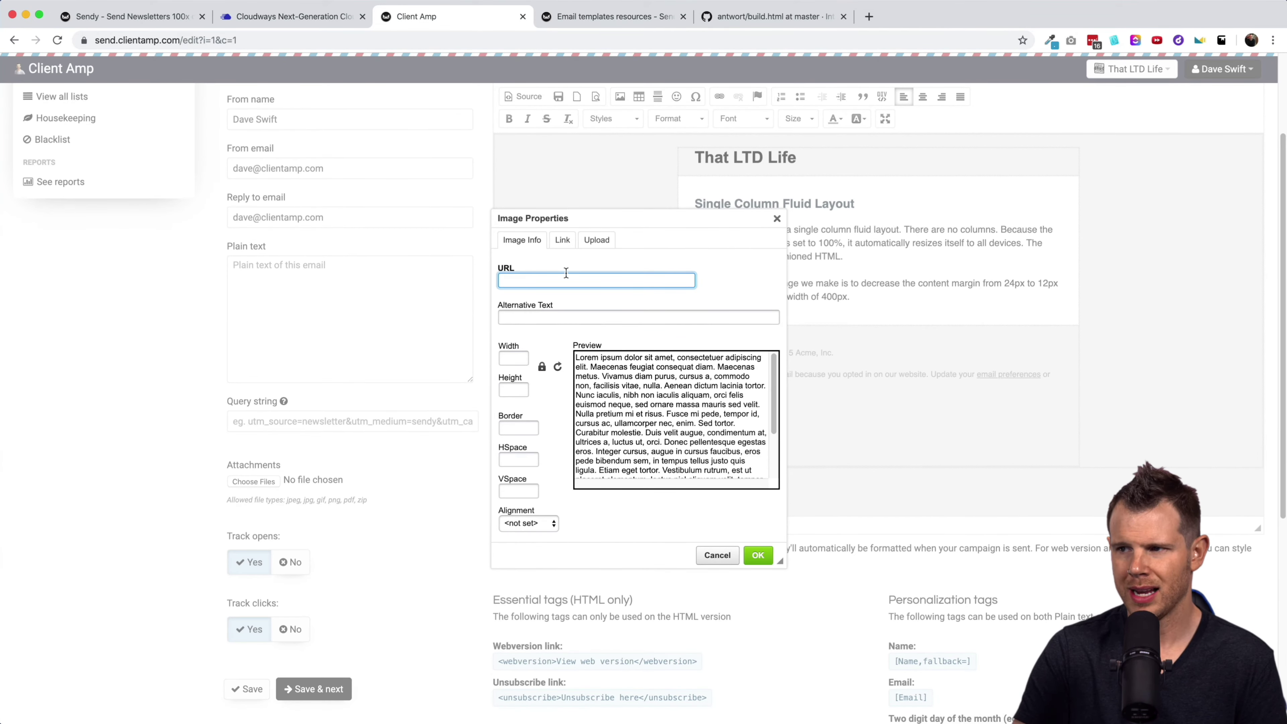
click(589, 243)
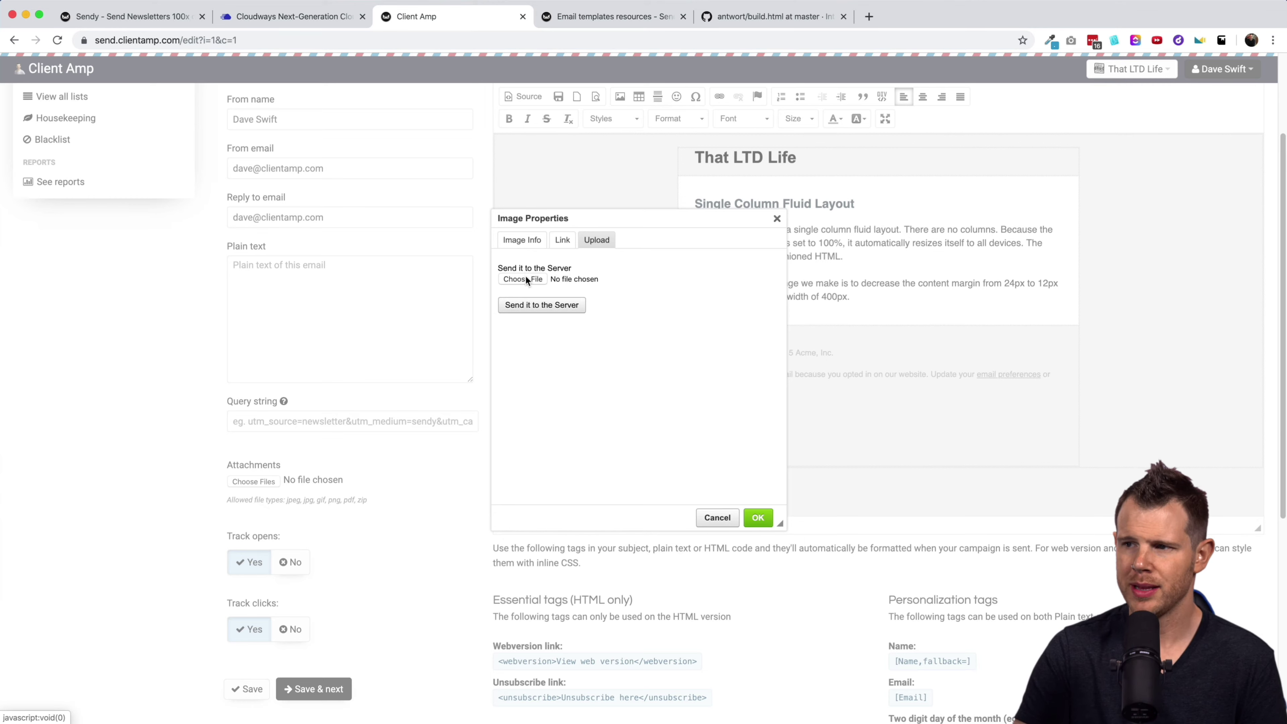
click(716, 517)
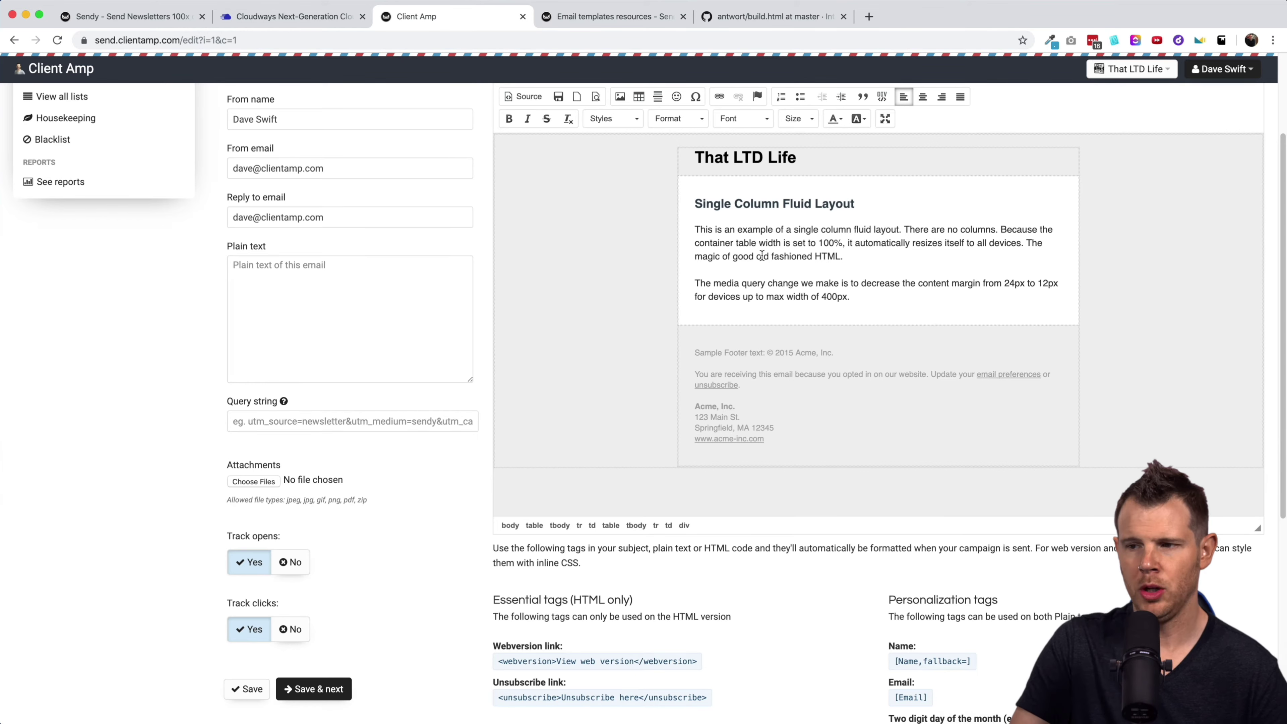
scroll(763, 256, up, 3)
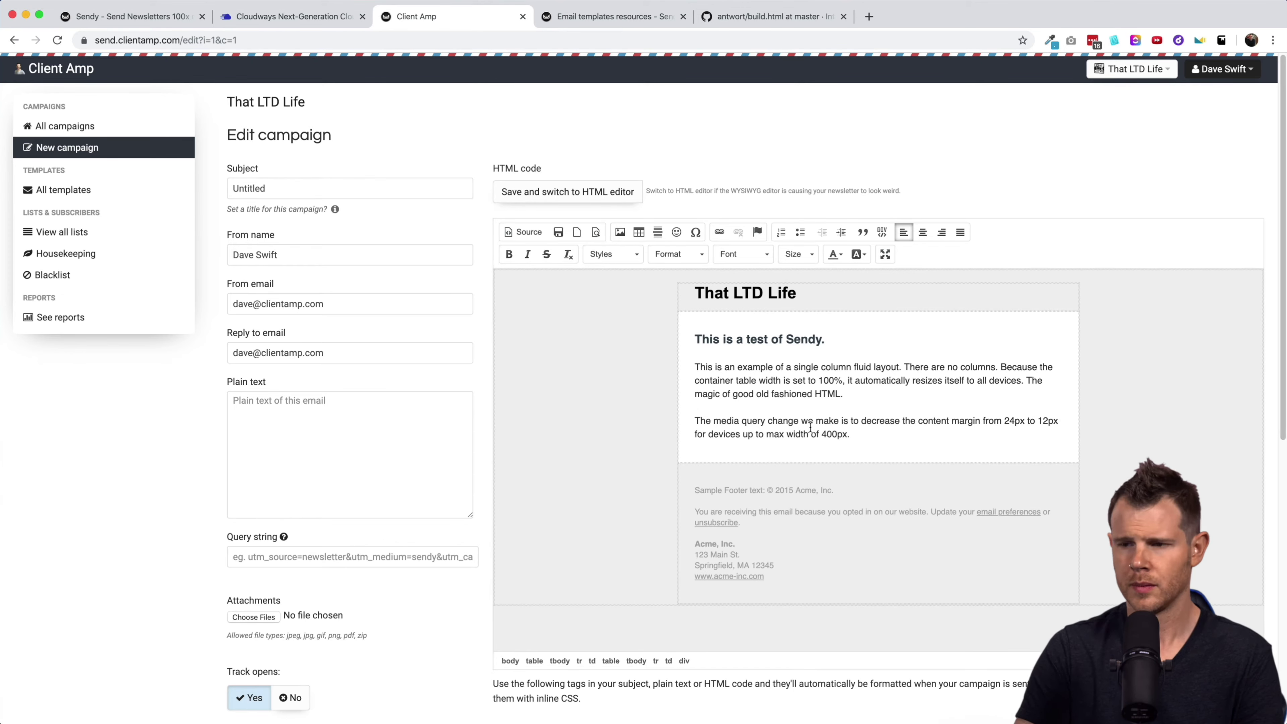
scroll(635, 362, down, 1)
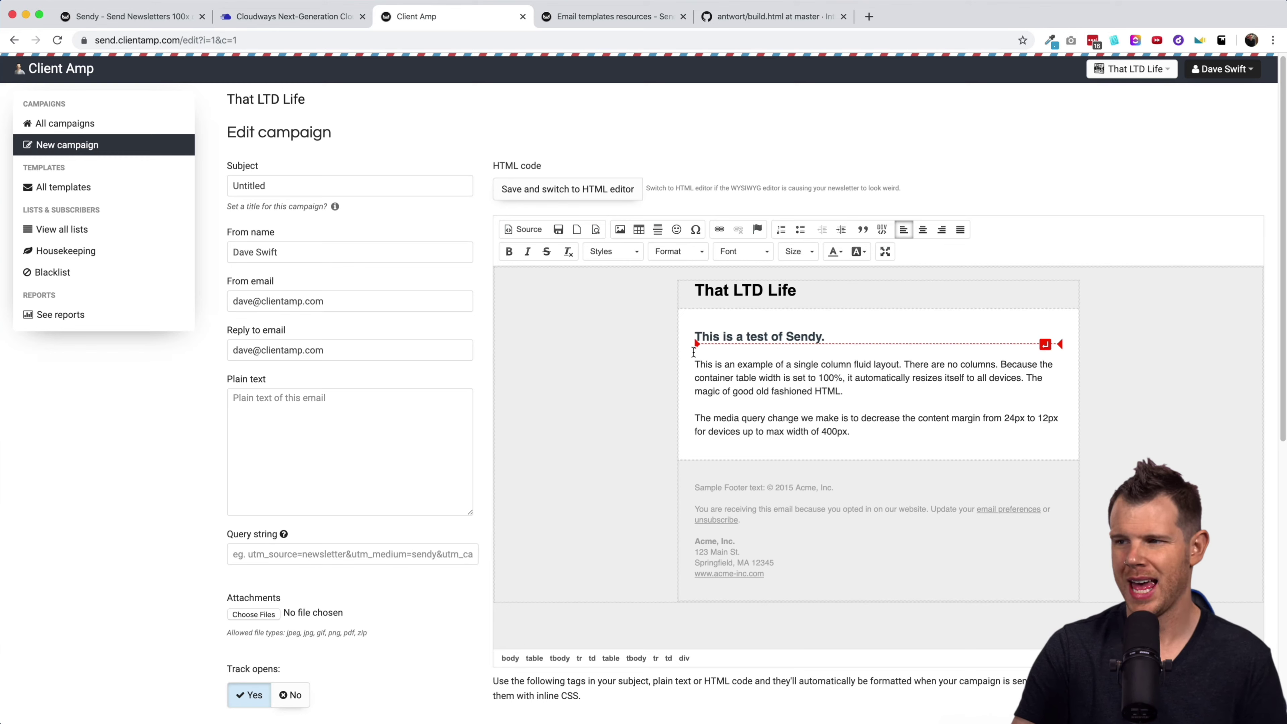
scroll(387, 521, down, 5)
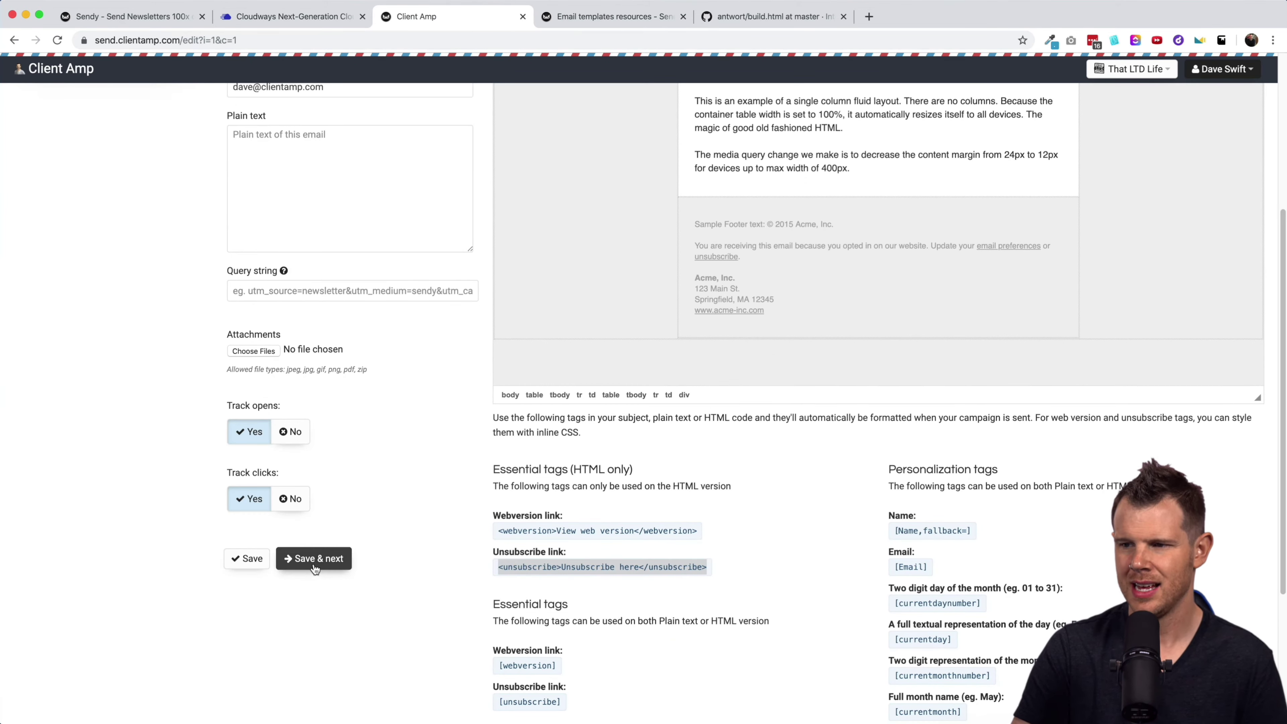
Save the campaign and send a test email to your own address.
click(329, 560)
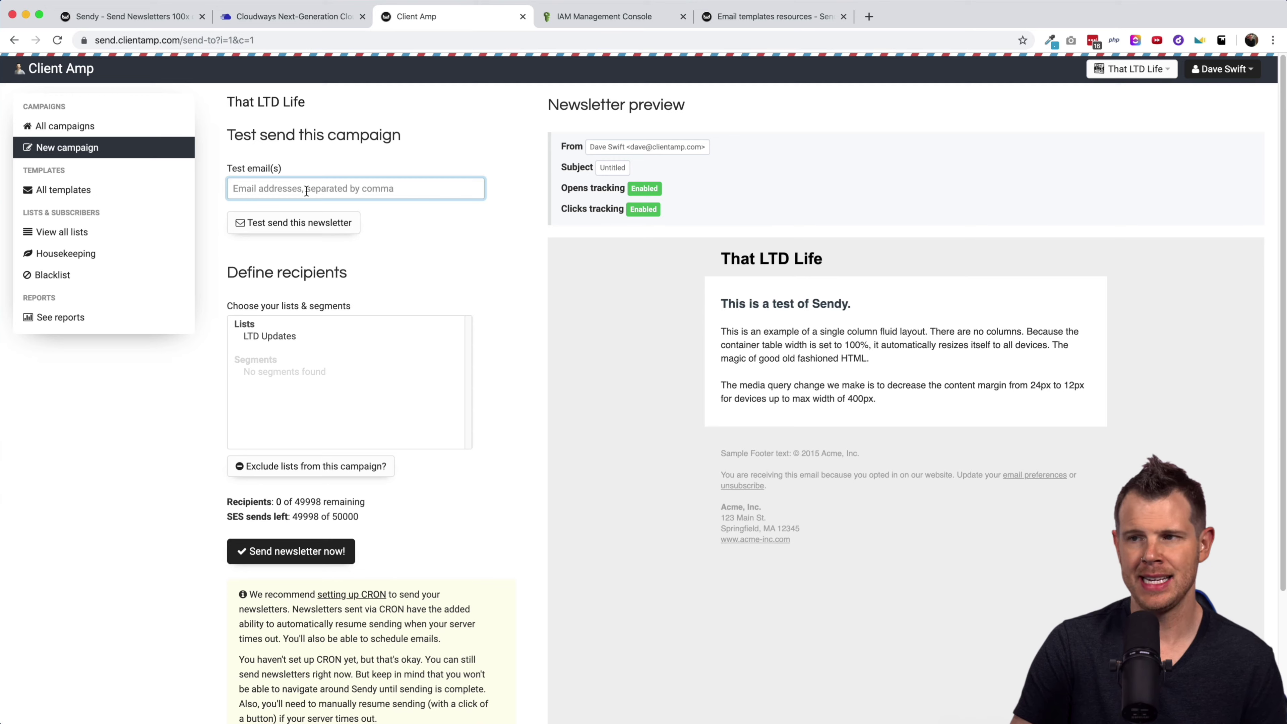
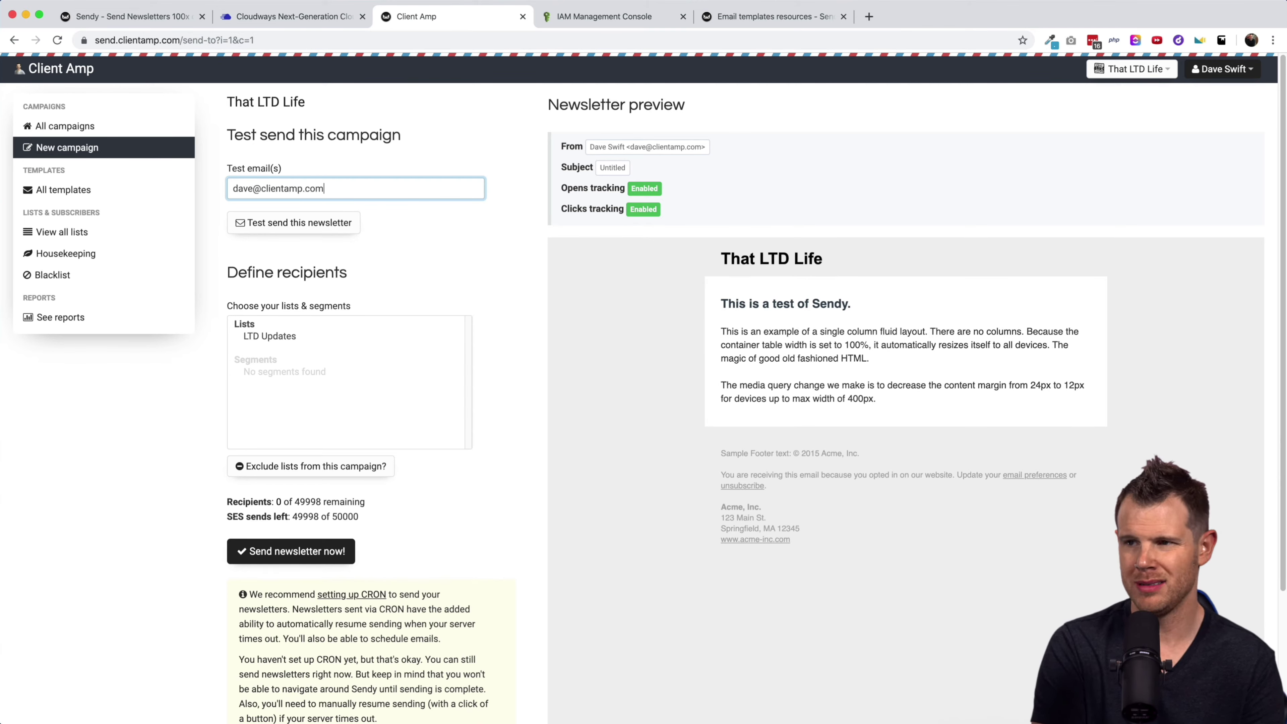
key(Return)
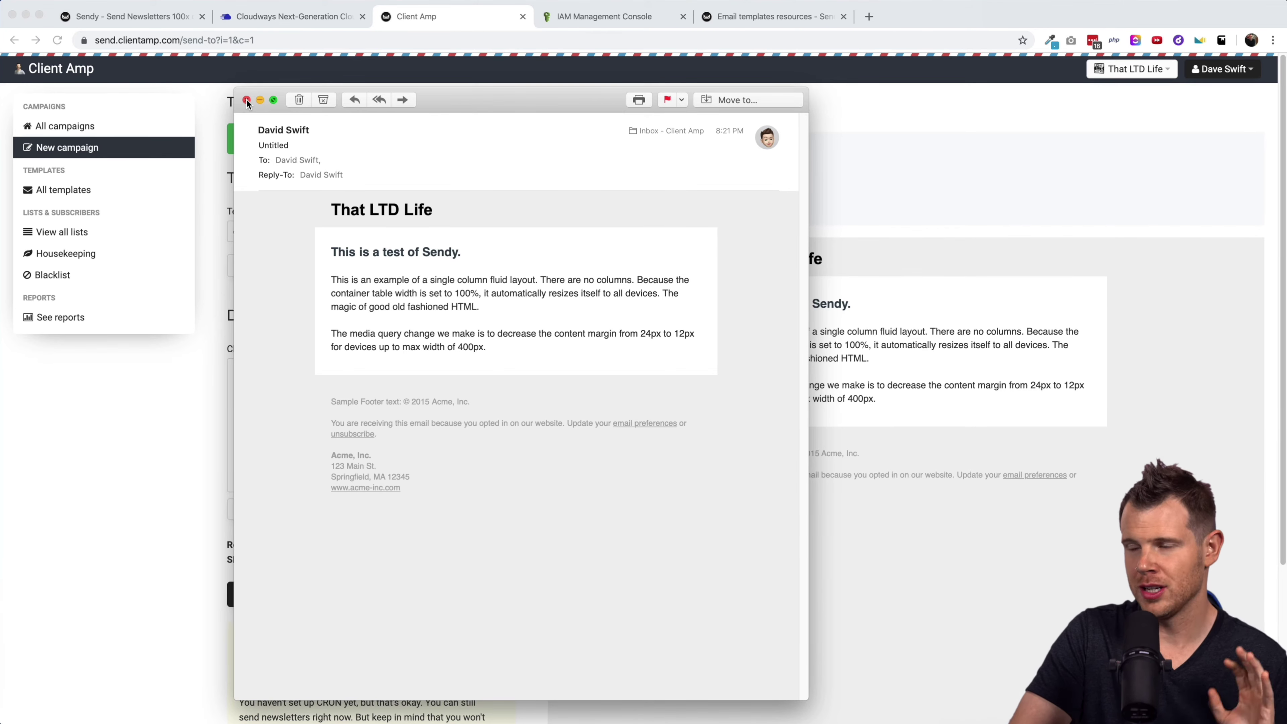
Close the test email and show Sendy's cron instructions: scheduled.php every 5 minutes (*/5 * * * *).
click(246, 101)
scroll(500, 472, down, 5)
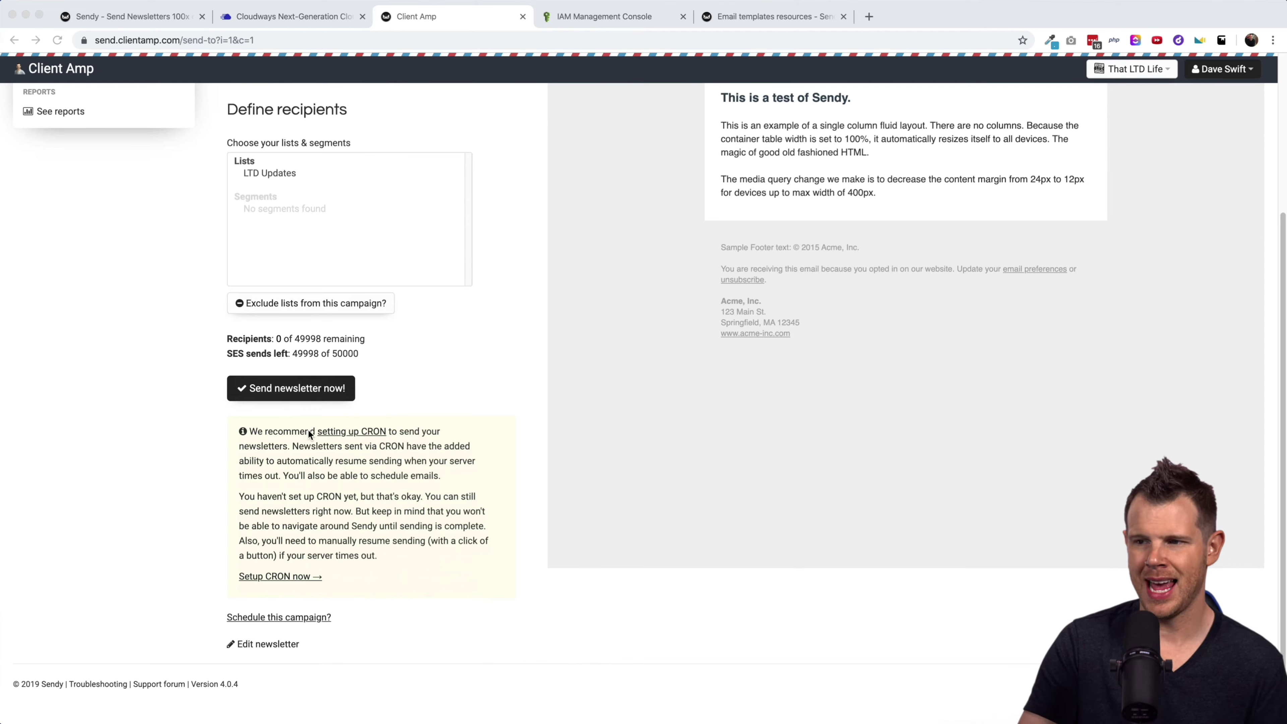
click(343, 432)
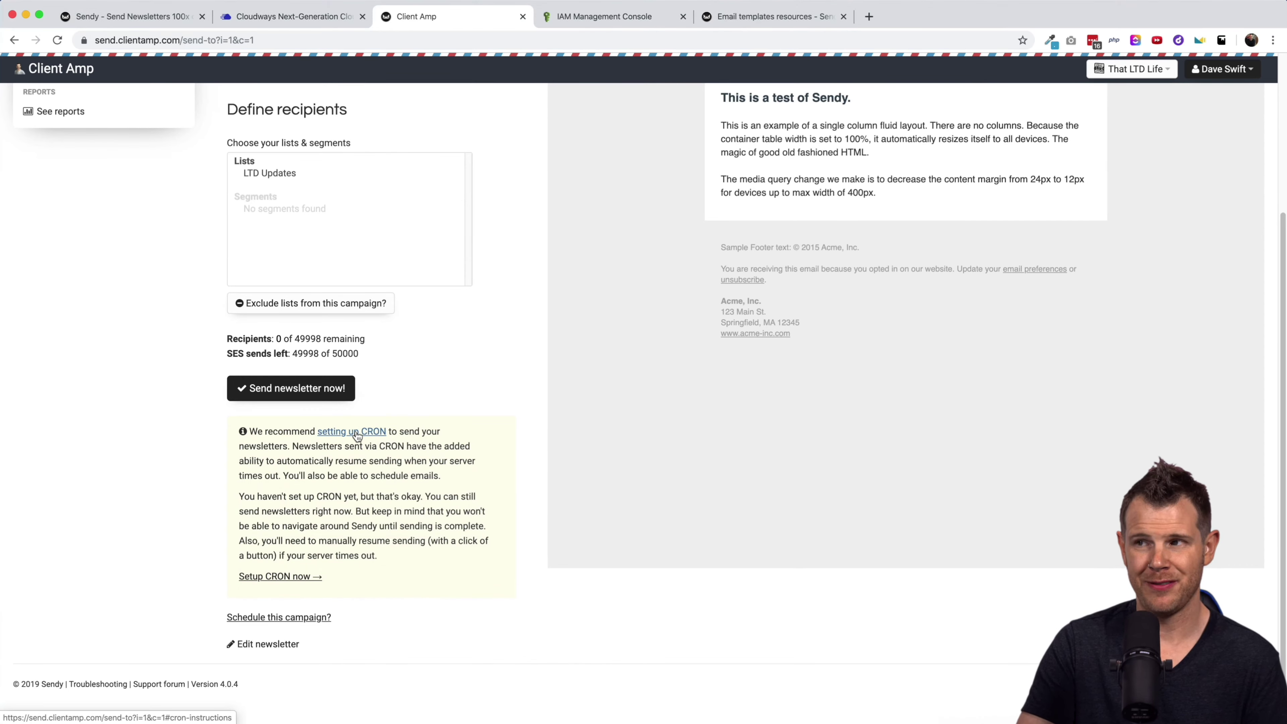
click(356, 432)
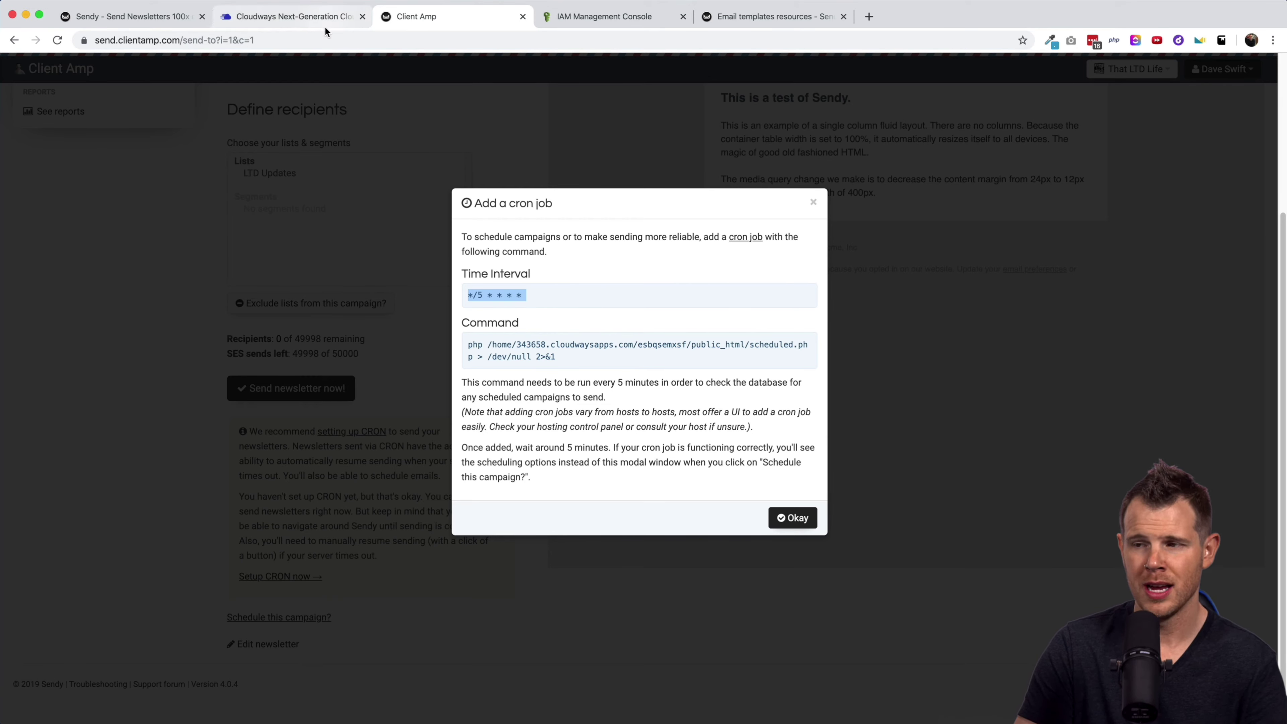
Save a Cloudways cron job running Sendy's scheduled.php every 5 minutes (*/5 * * * *).
click(308, 19)
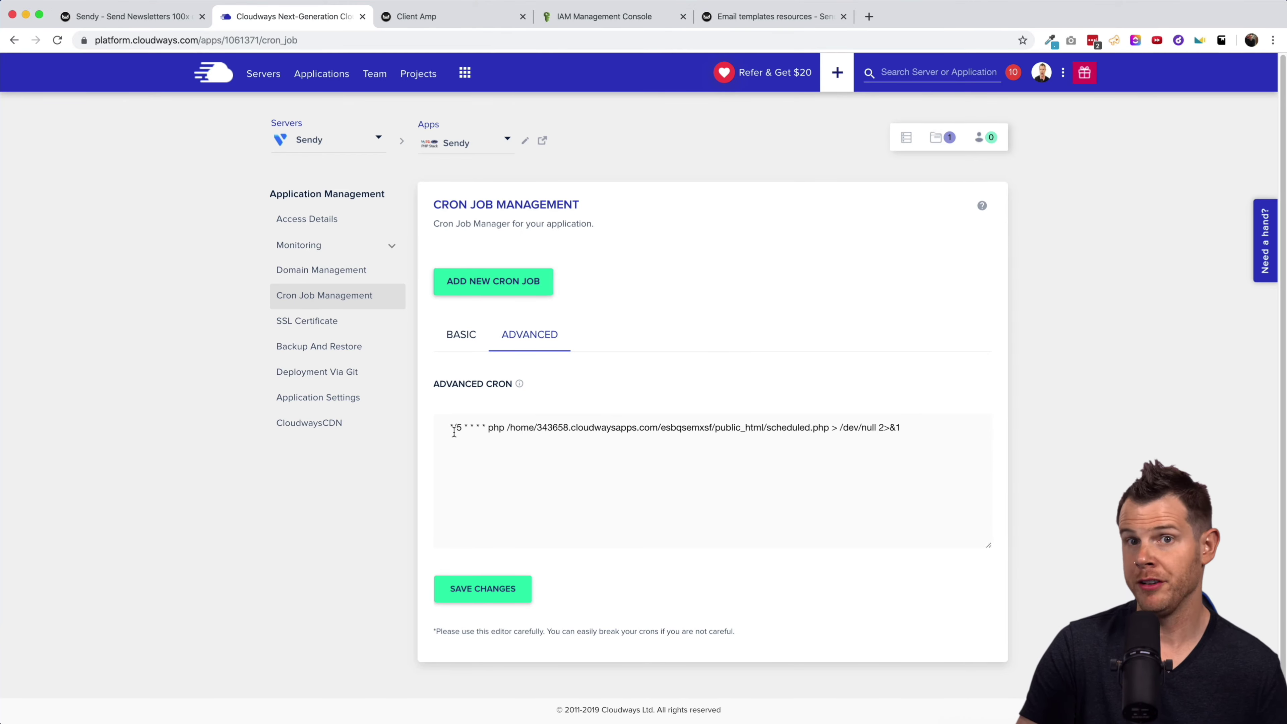
click(489, 589)
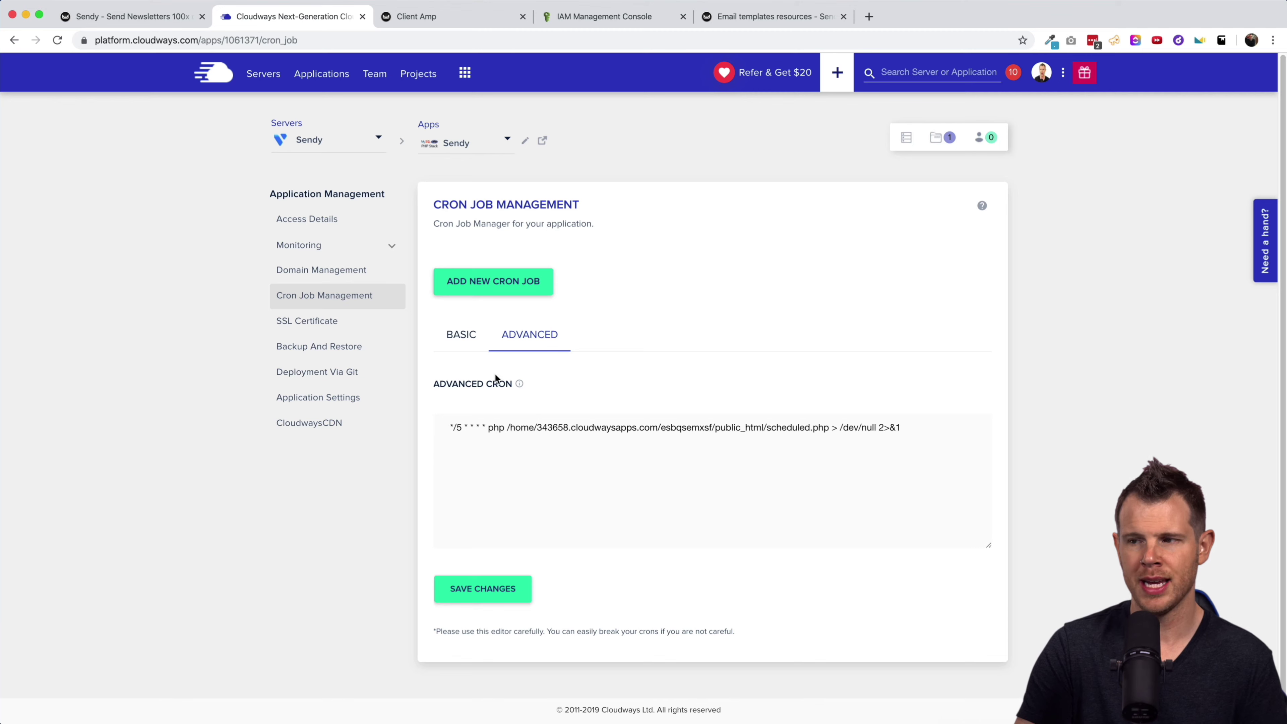
Back in Sendy, view the campaign's scheduling panel, then list all campaigns showing the Untitled draft.
click(435, 18)
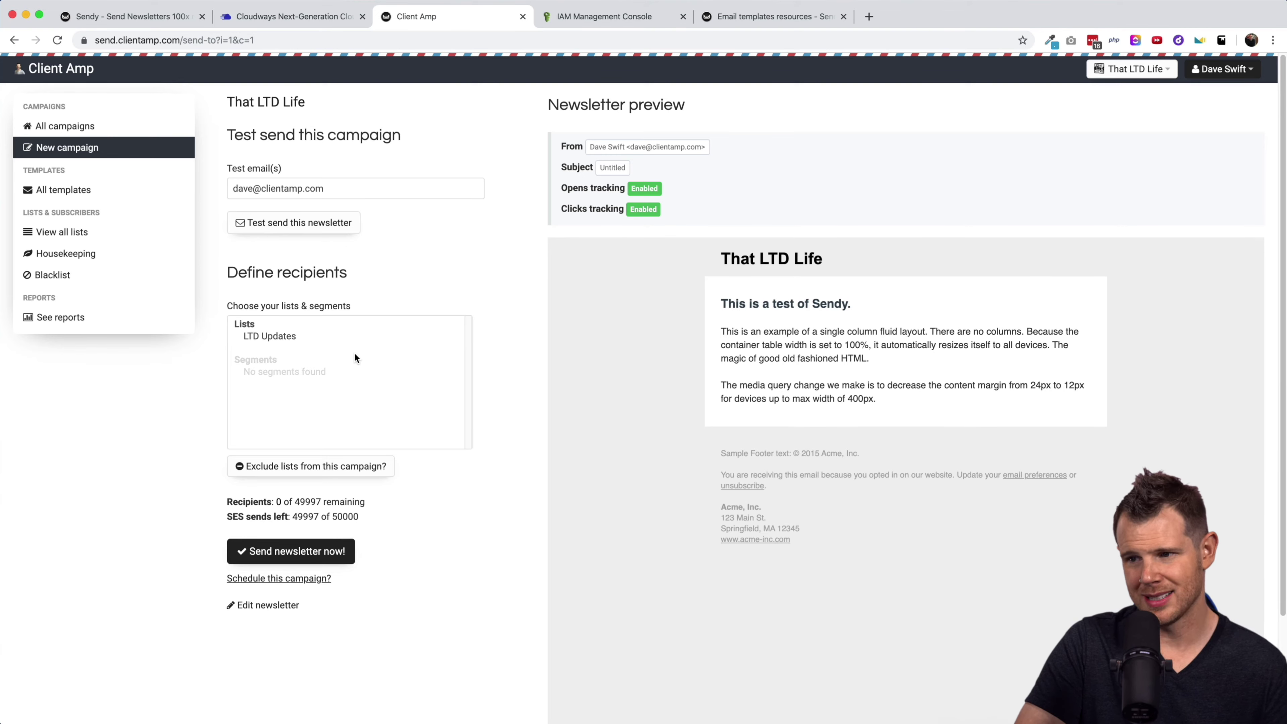
click(248, 580)
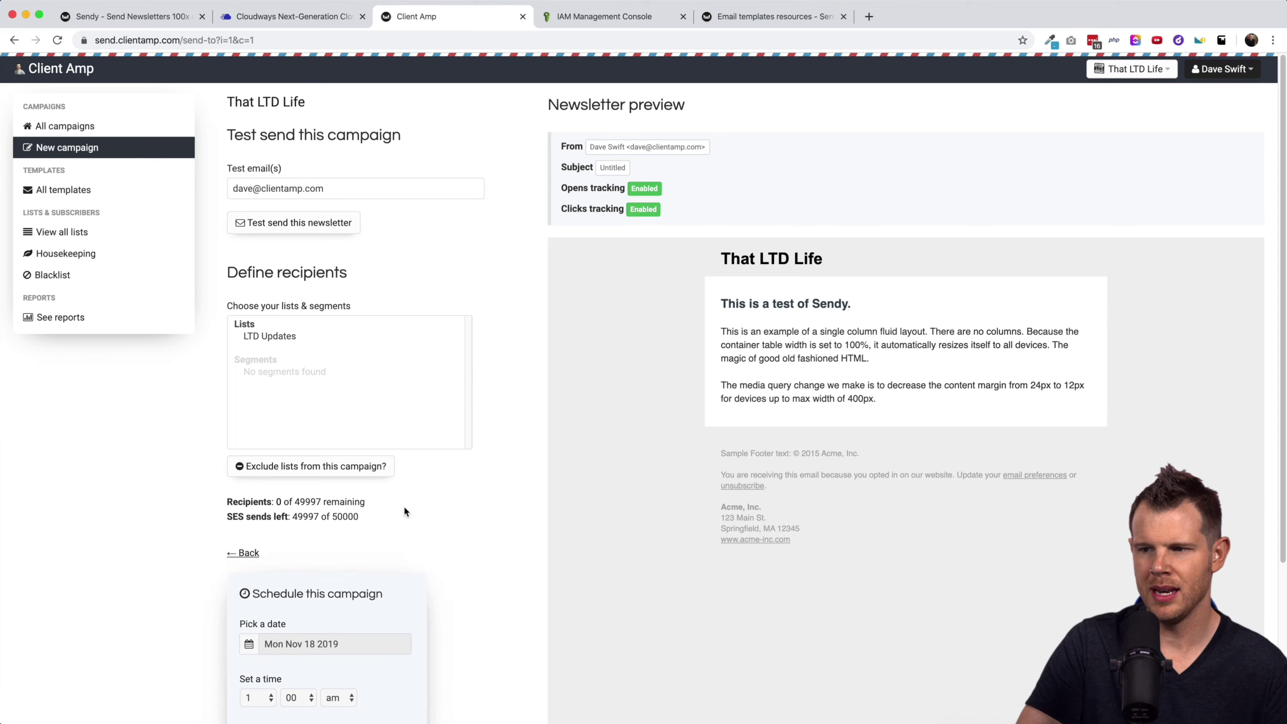
scroll(403, 506, down, 4)
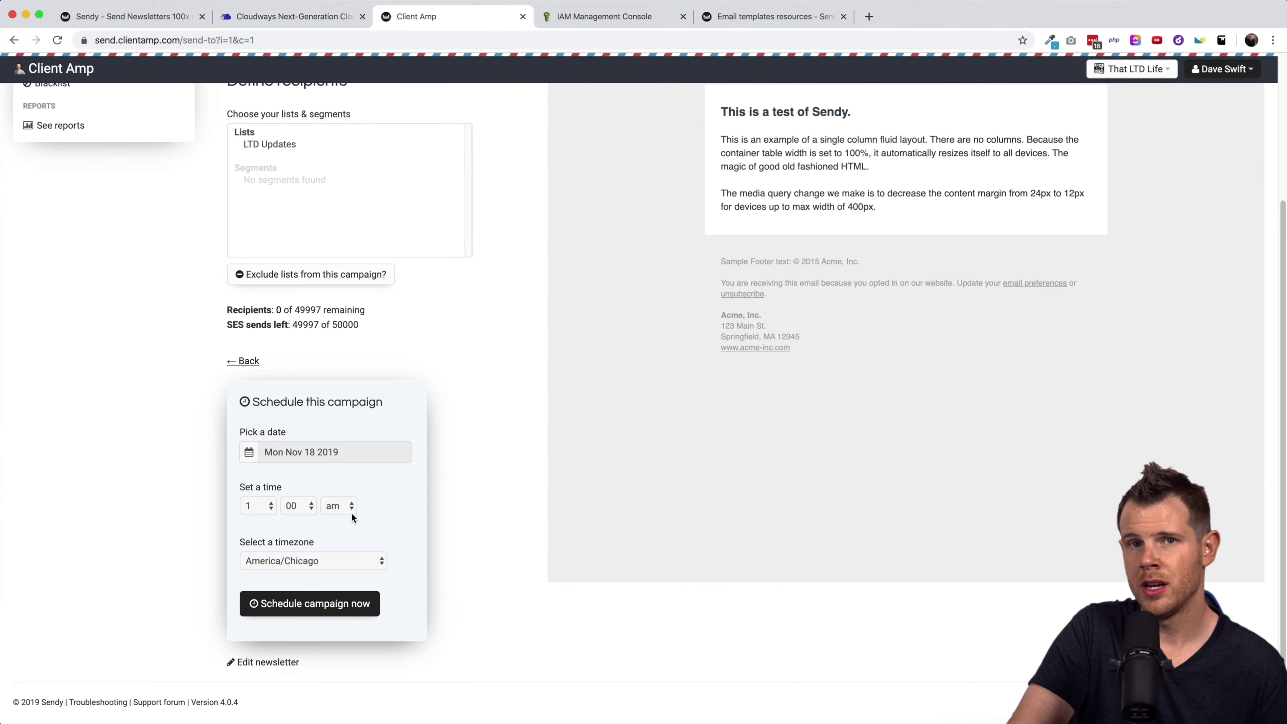
scroll(447, 520, down, 1)
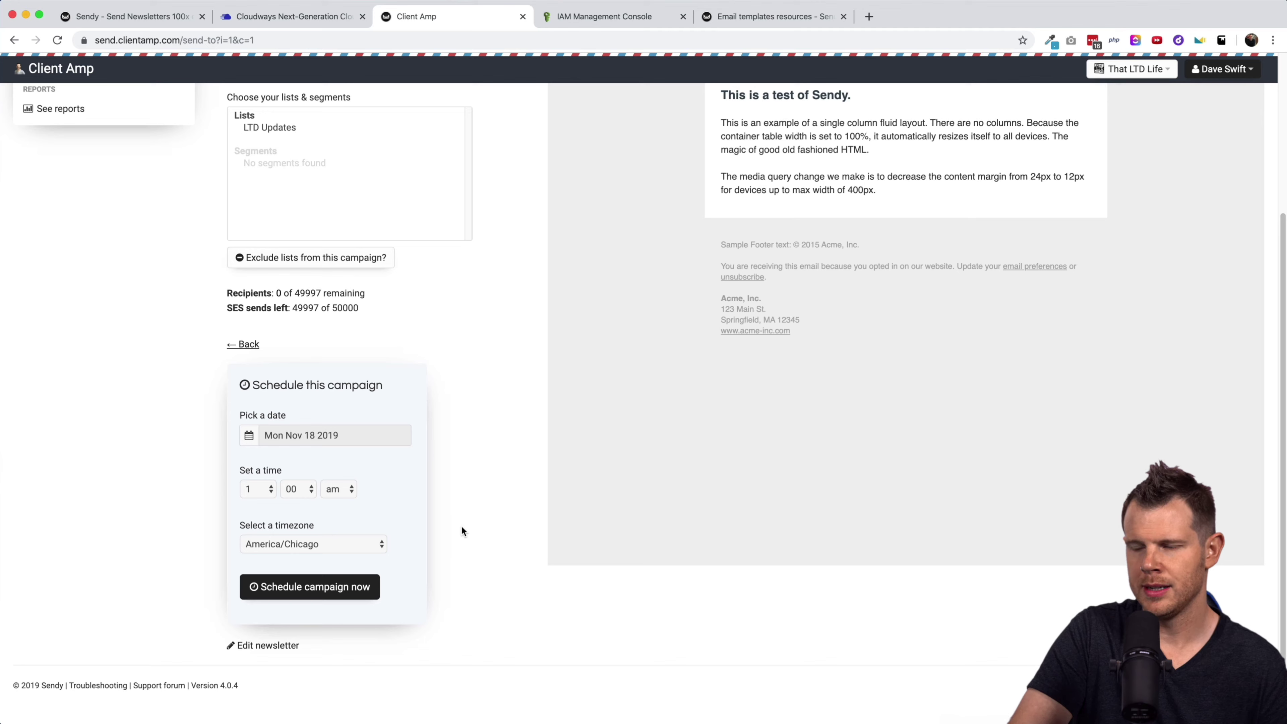
scroll(444, 355, up, 5)
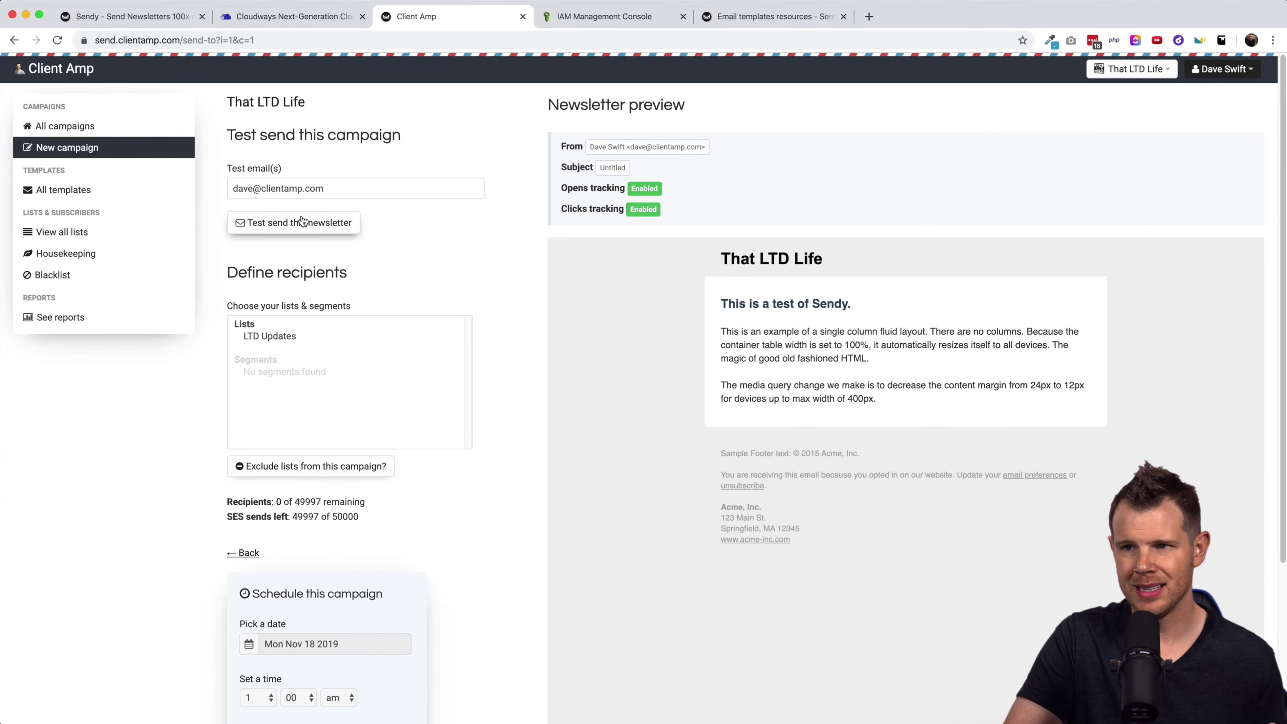
click(76, 127)
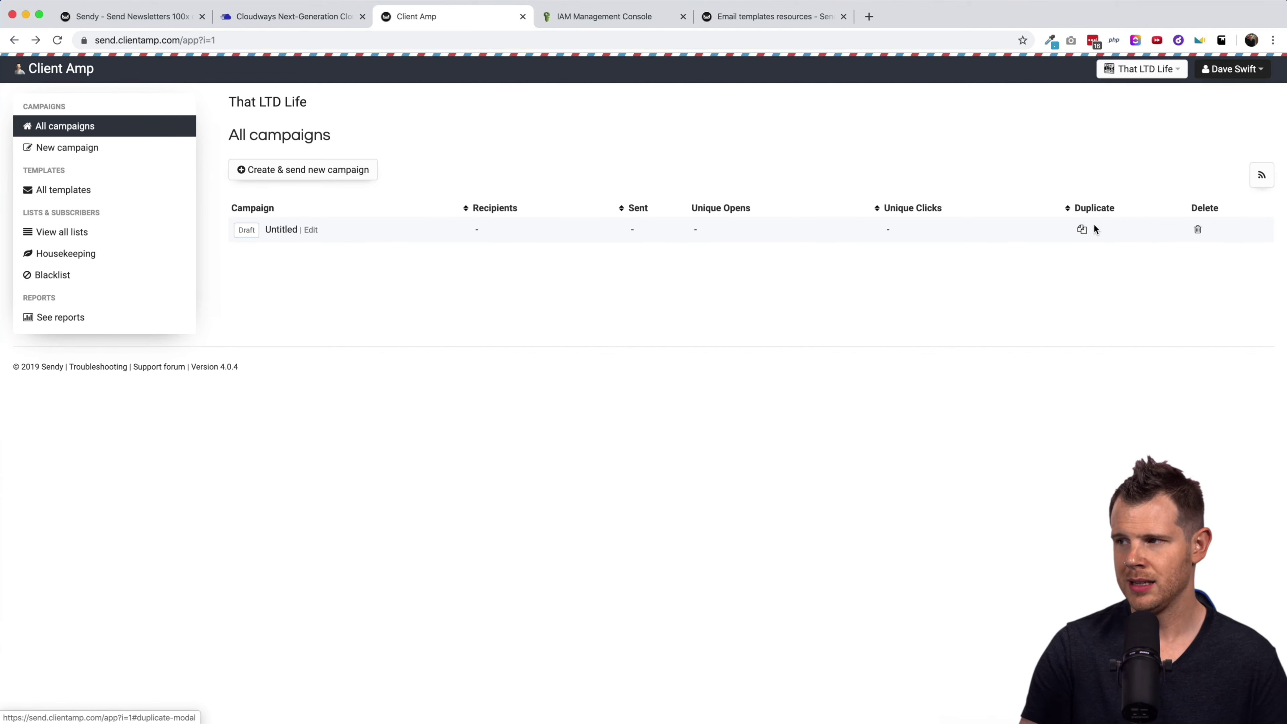
Delete the Untitled draft campaign and confirm with OK.
click(1199, 228)
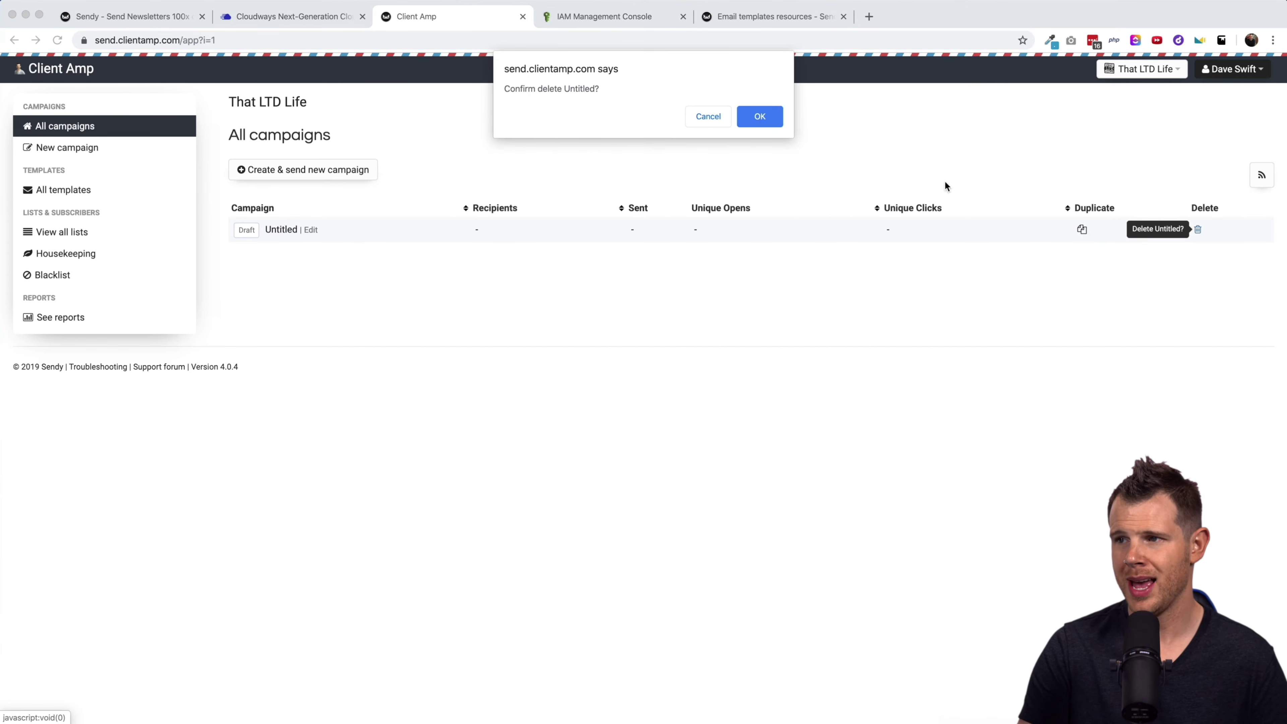
click(770, 112)
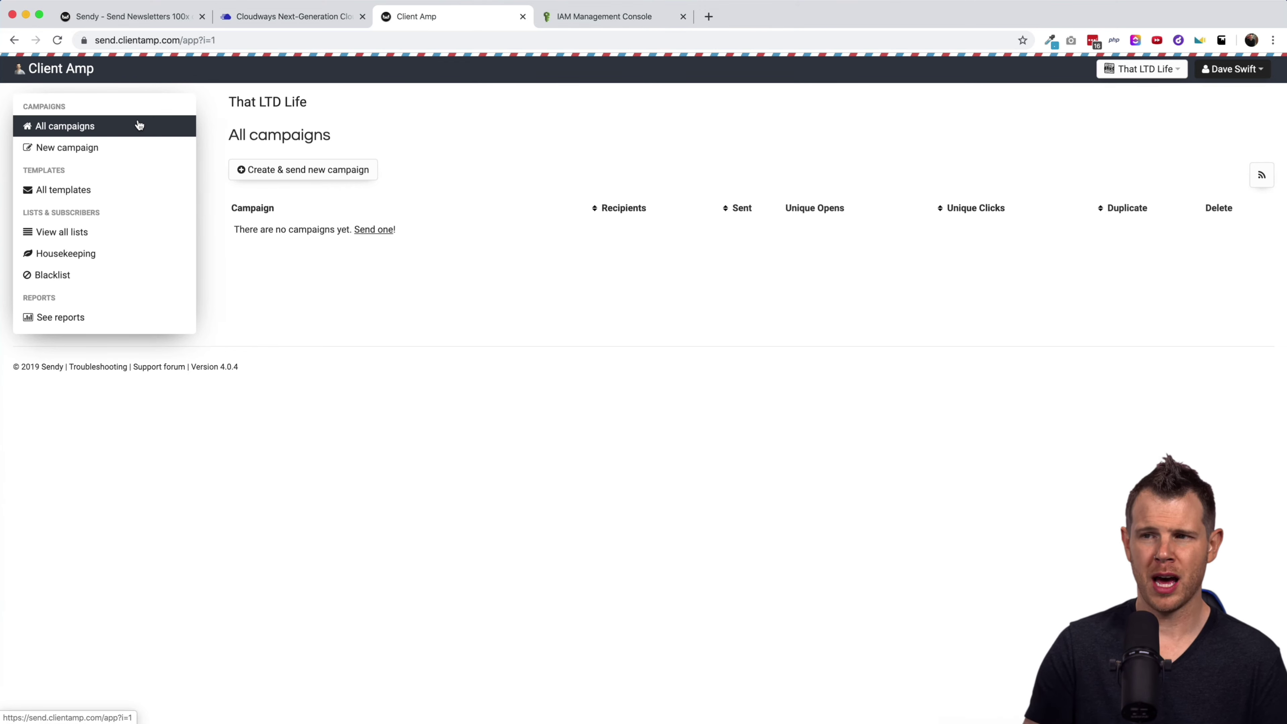
Show the LTD Updates list's autoresponder cron instructions and select the */1 * * * * interval.
click(57, 236)
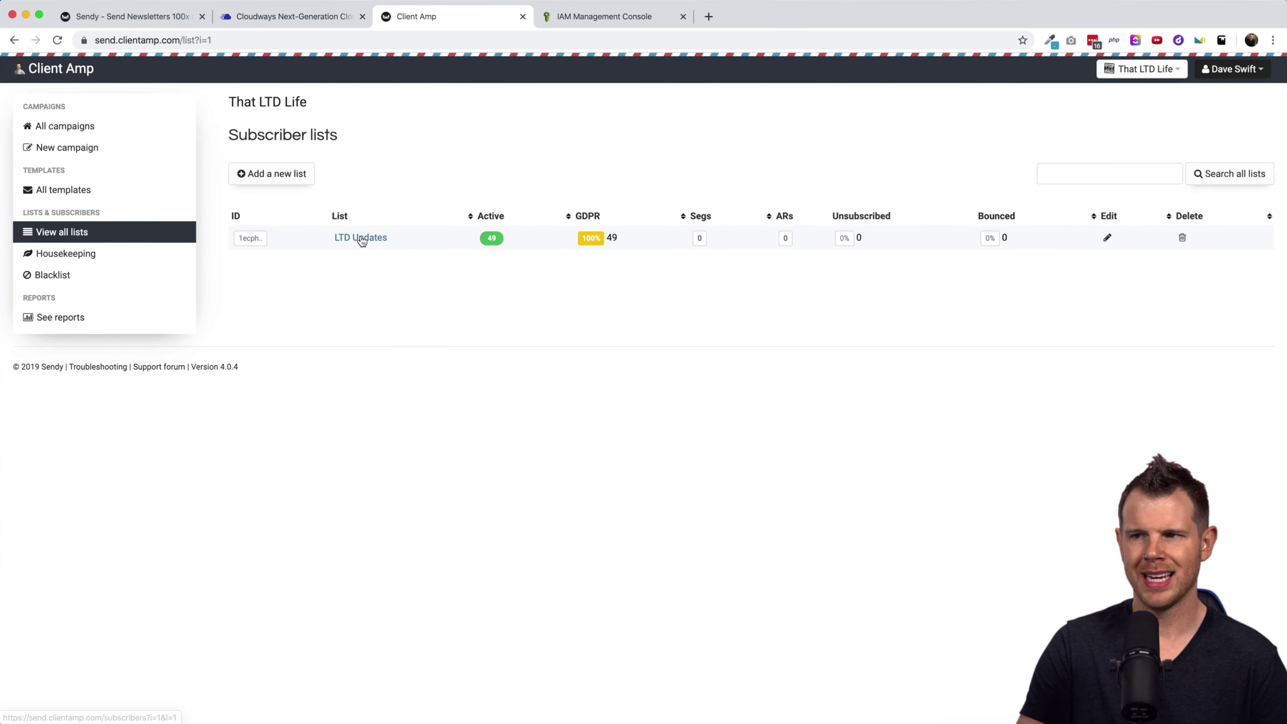
click(361, 239)
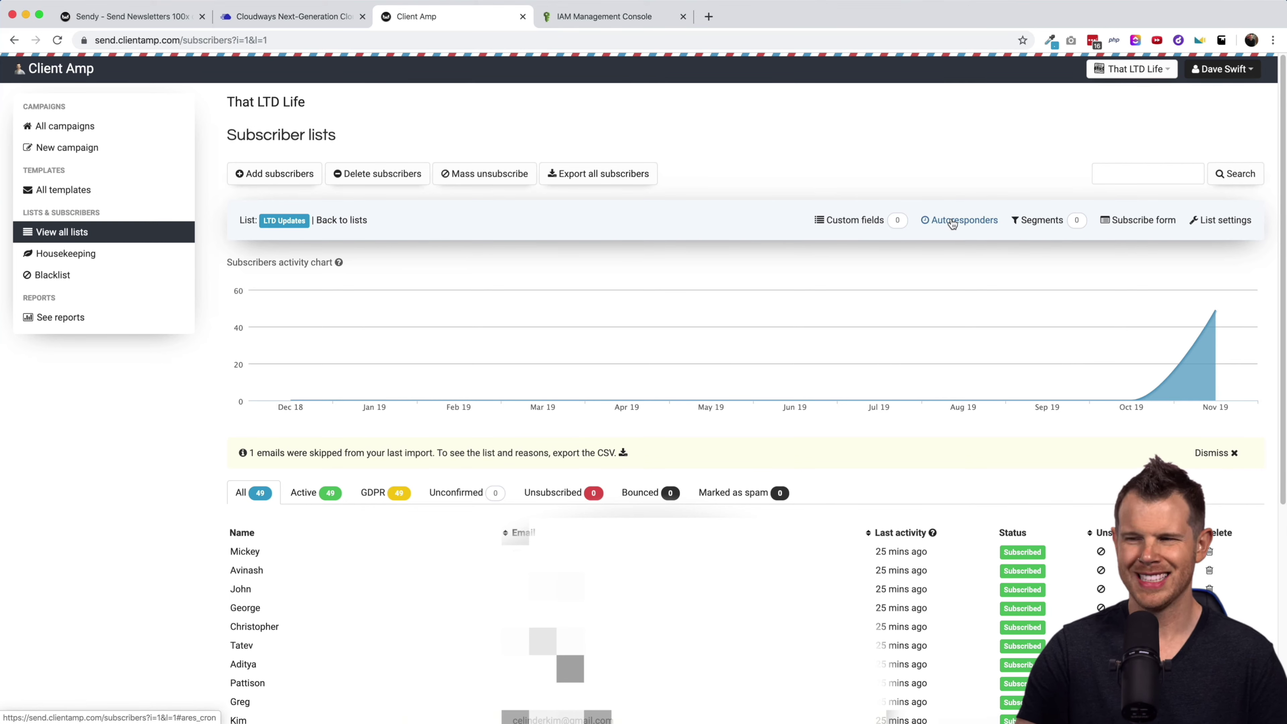
click(952, 222)
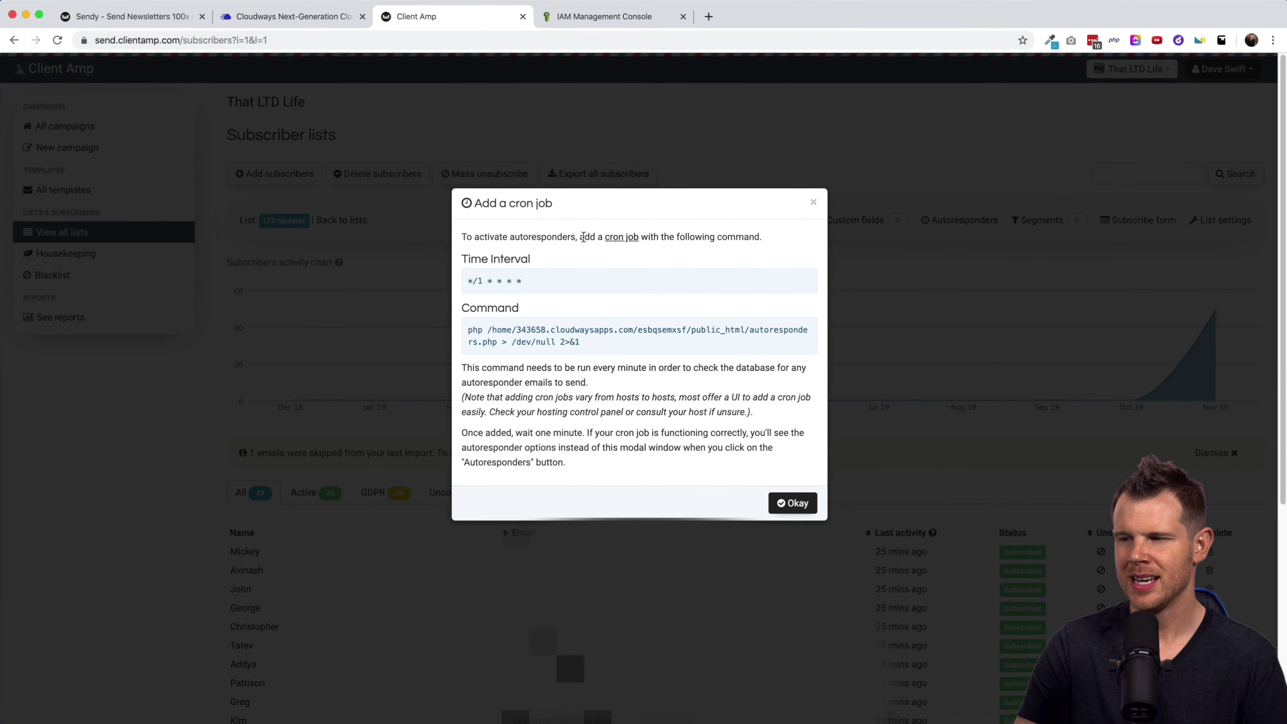
drag(537, 280, 464, 283)
key(super+c)
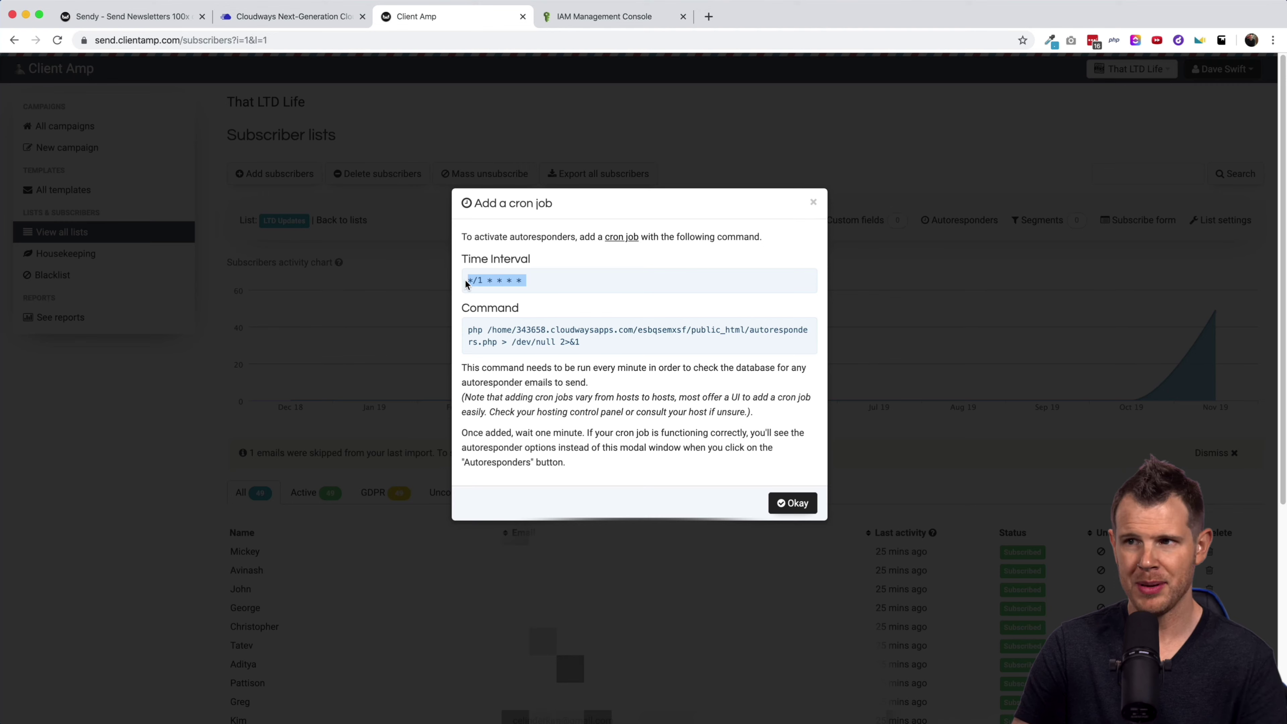
Paste the */1 * * * * interval onto a new line of Cloudways' Advanced cron.
click(286, 16)
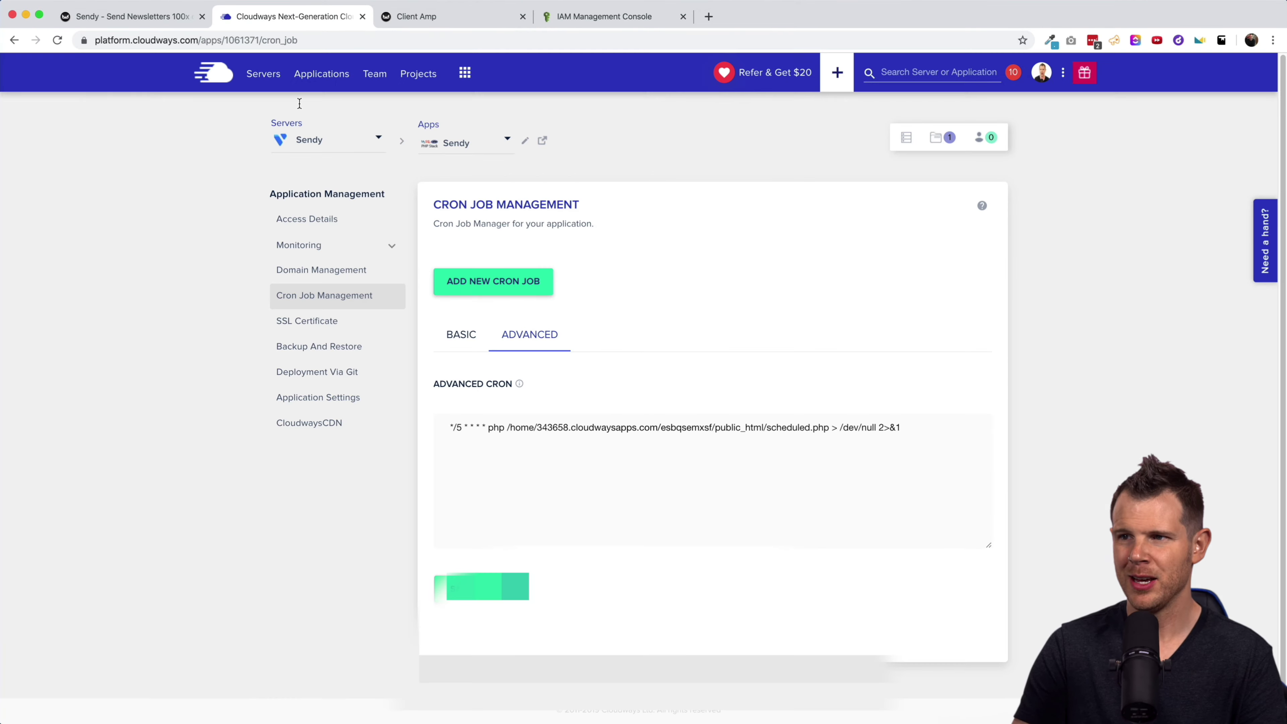
click(623, 482)
key(super+v)
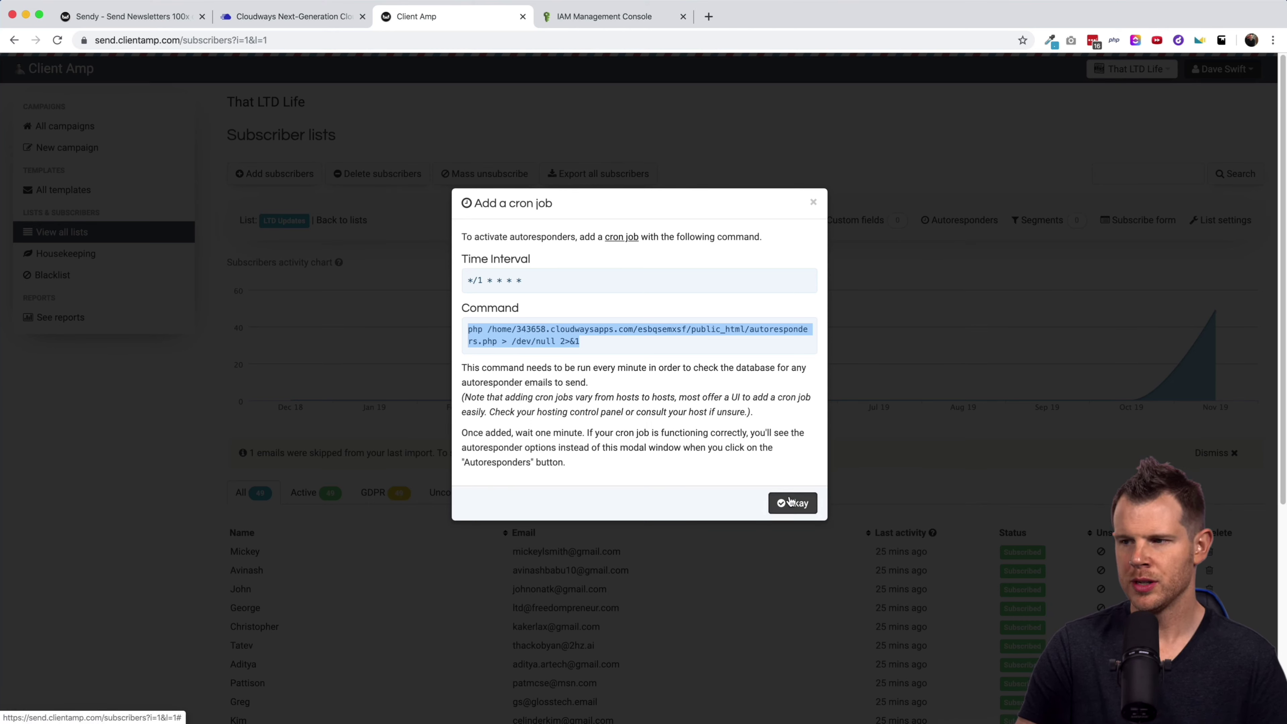
Create a drip autoresponder named 'Test' for the LTD Updates list.
click(789, 502)
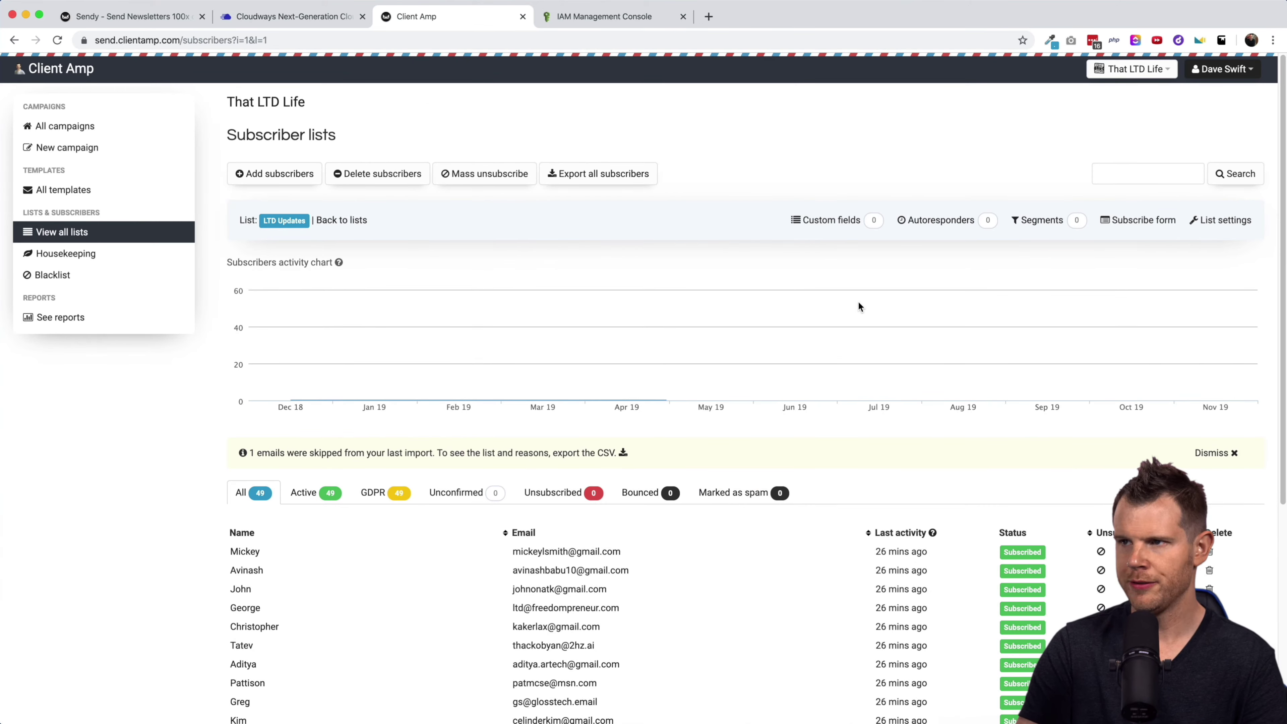
click(962, 224)
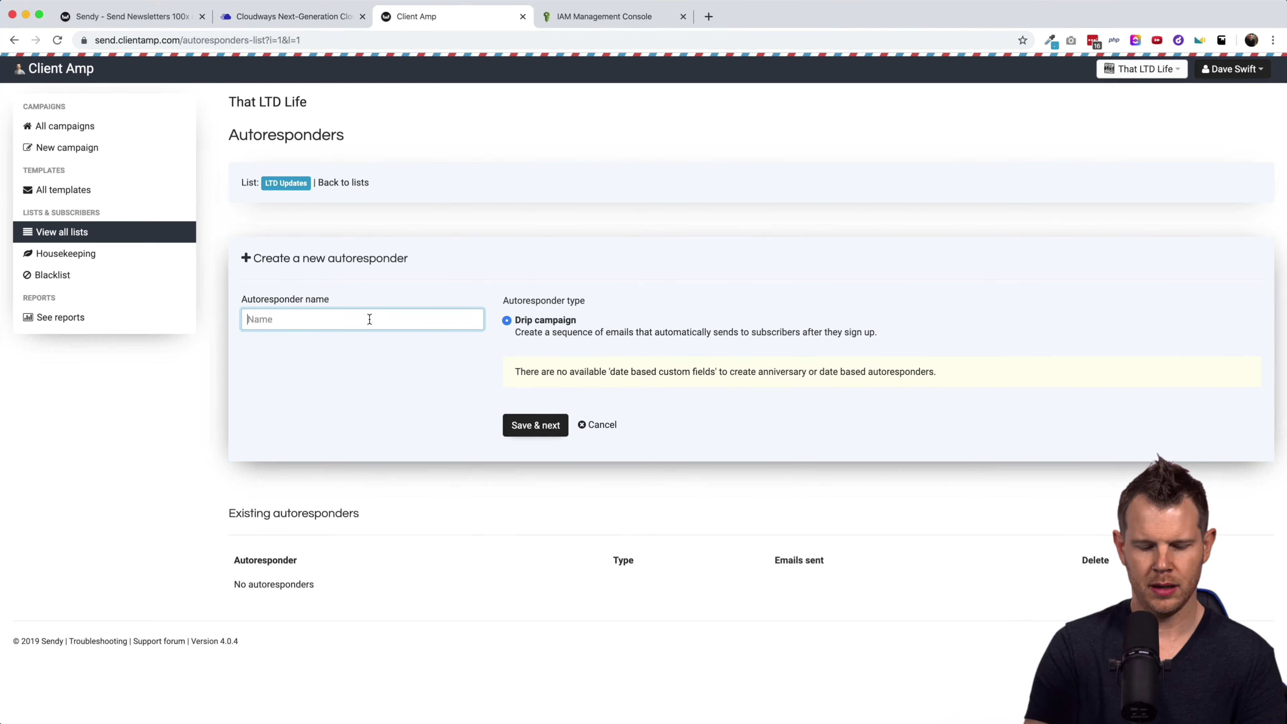
text(Test)
click(547, 426)
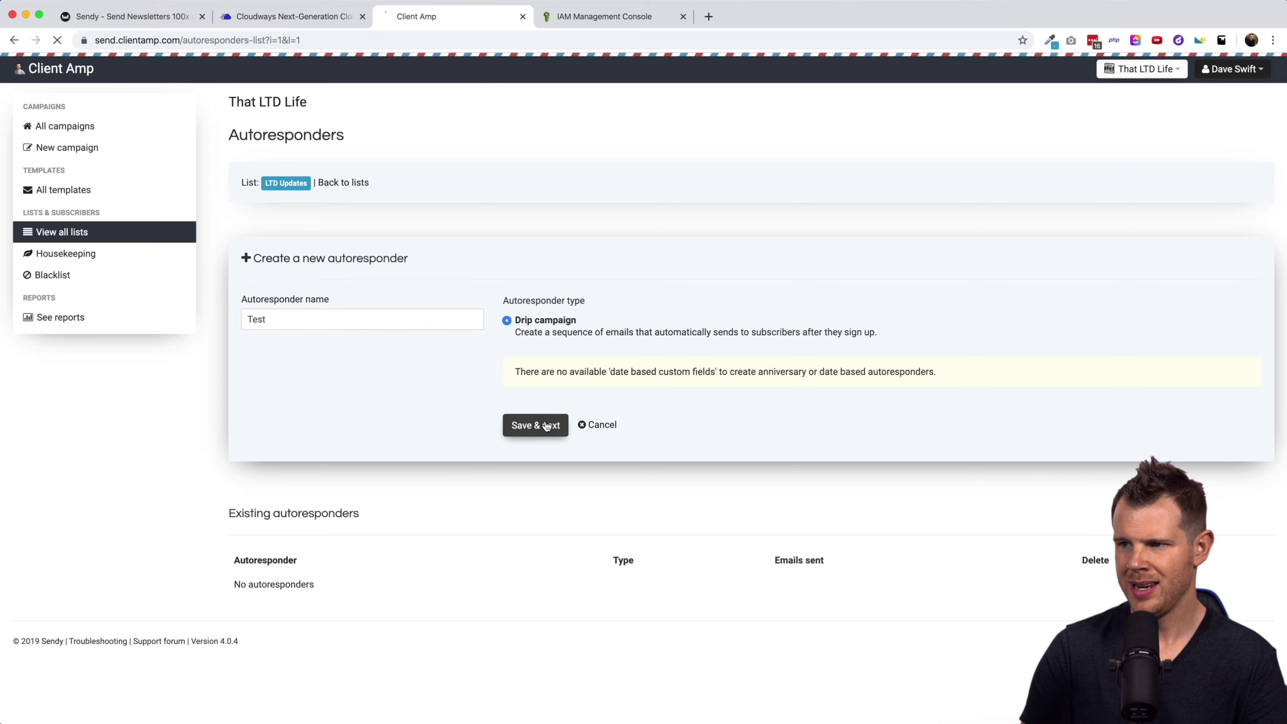
scroll(674, 409, down, 5)
scroll(683, 408, up, 4)
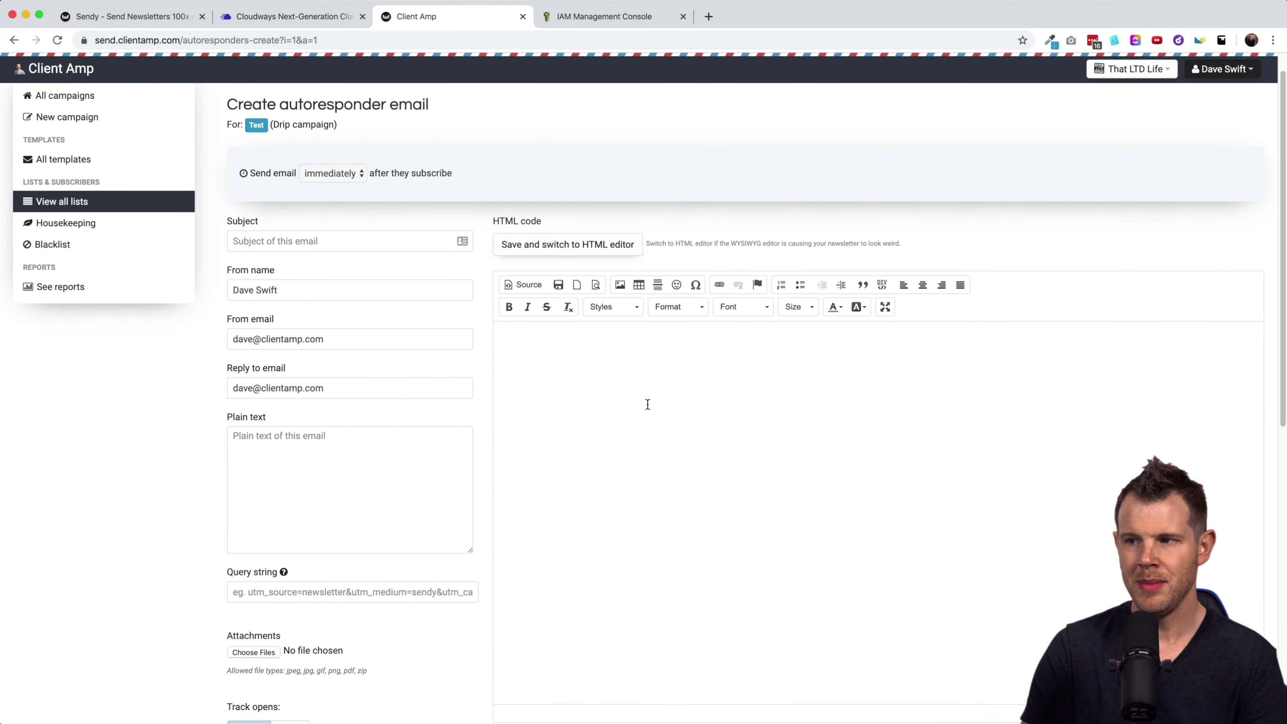
Set Email #1 to send immediately on sign-up, then return to the autoresponder's email list.
click(325, 173)
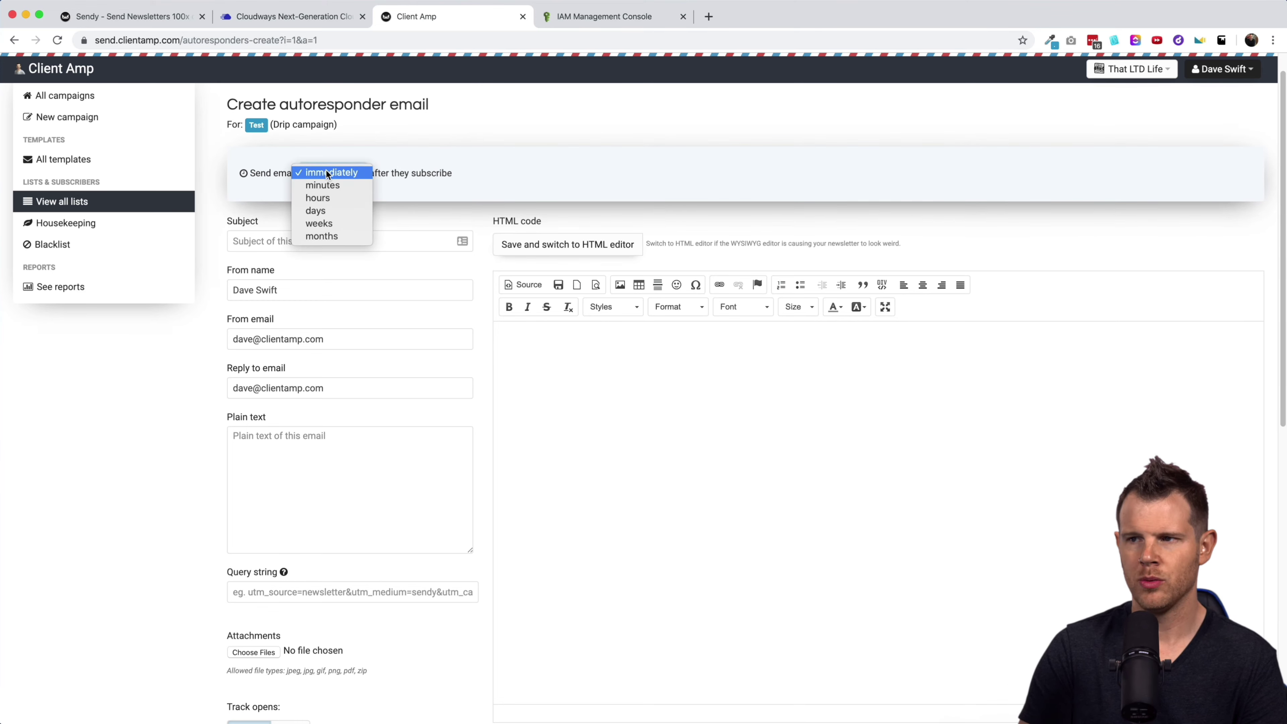
click(340, 183)
click(343, 178)
click(344, 187)
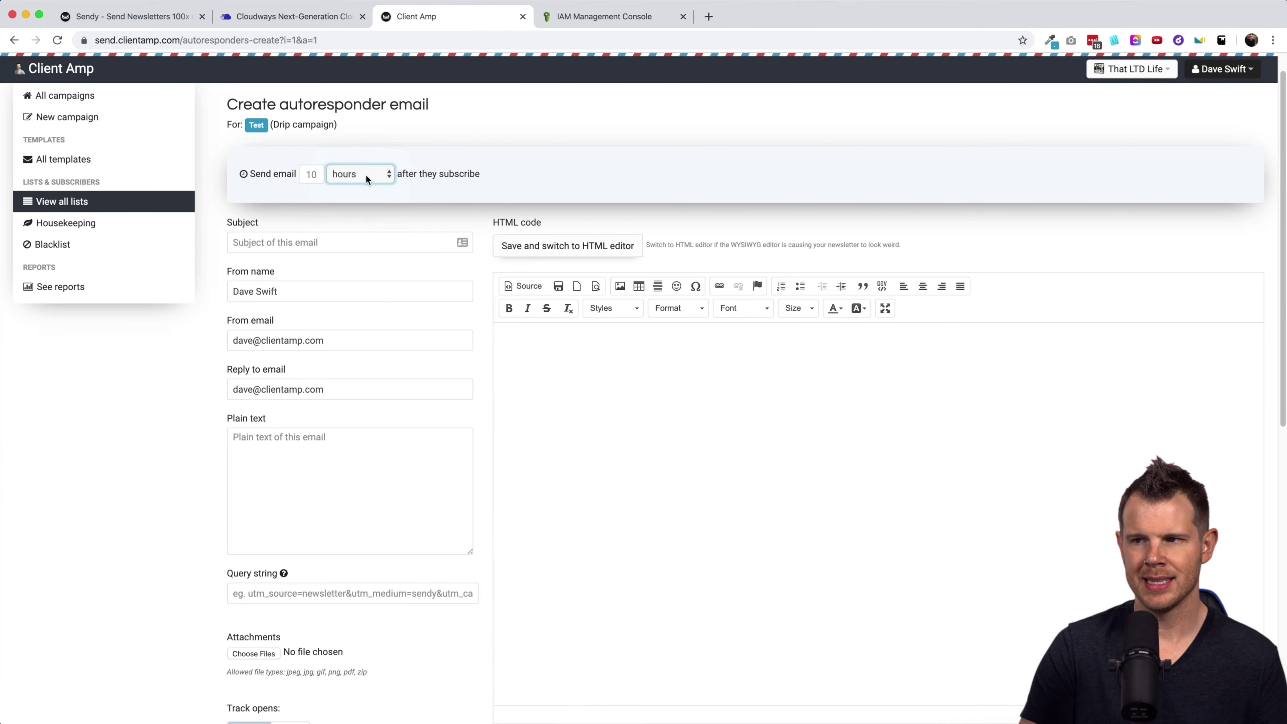
click(365, 174)
click(359, 148)
scroll(600, 254, down, 10)
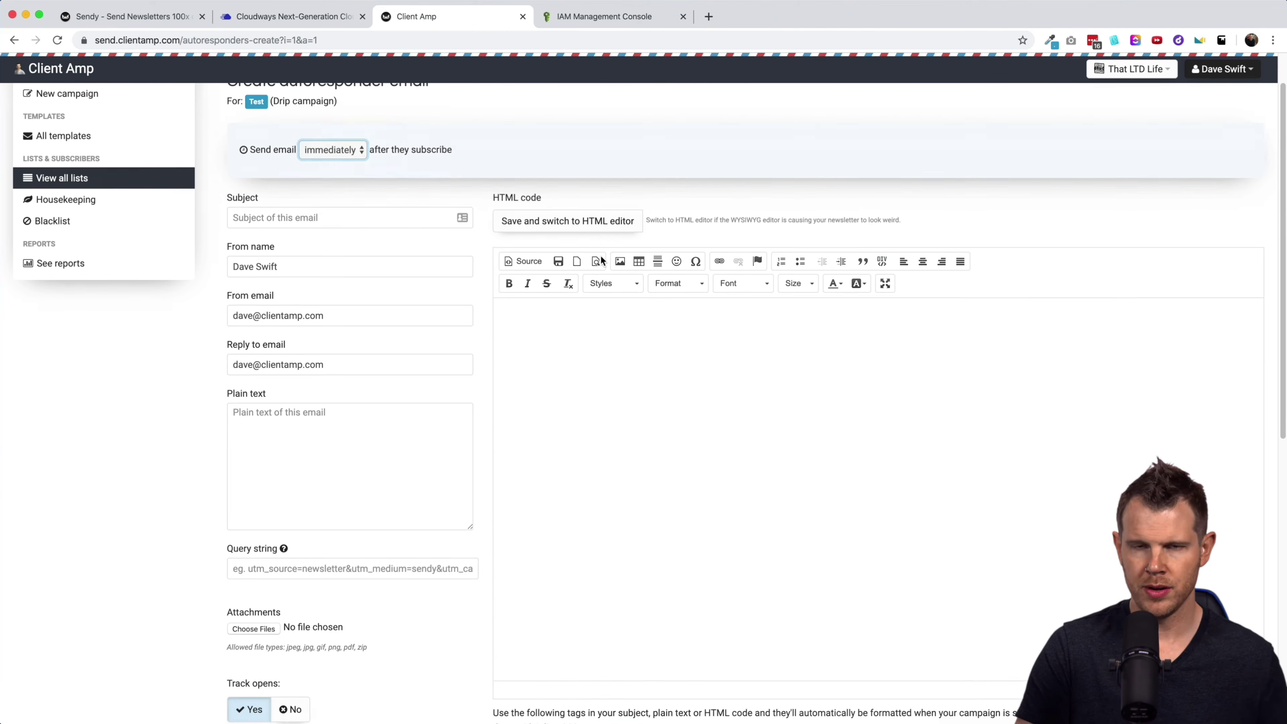
scroll(606, 263, down, 3)
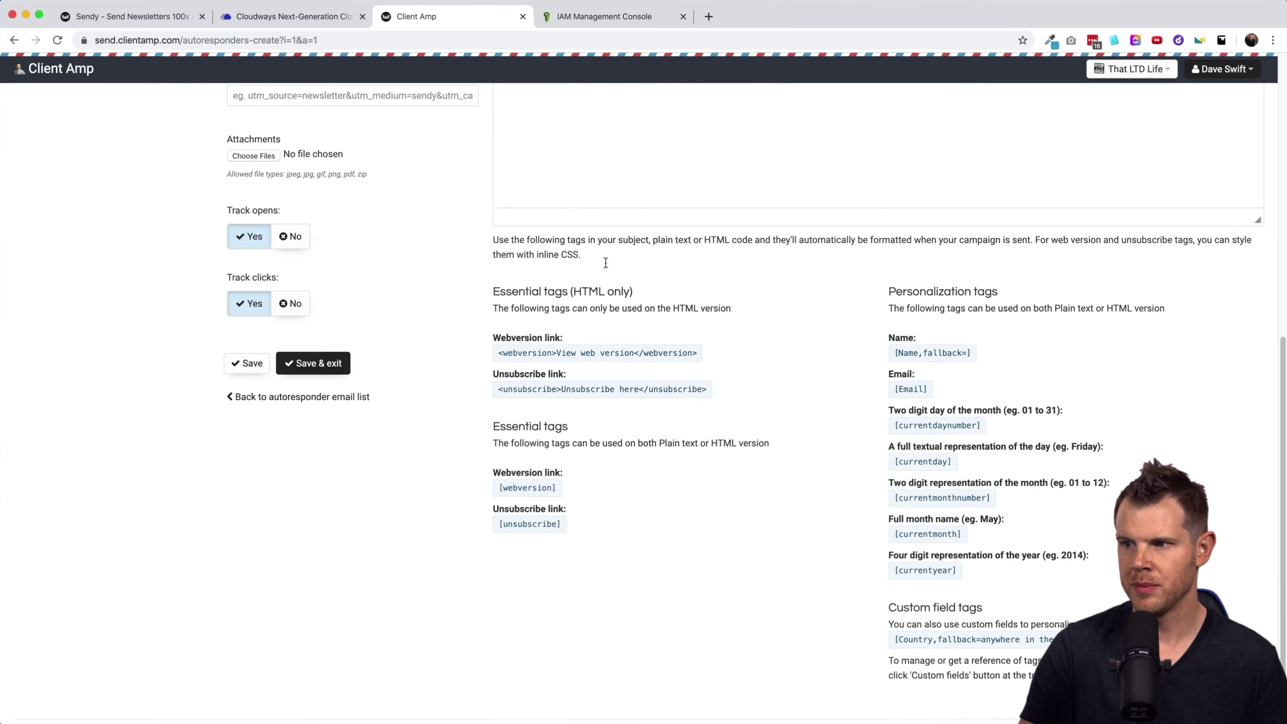
click(646, 300)
scroll(745, 395, up, 11)
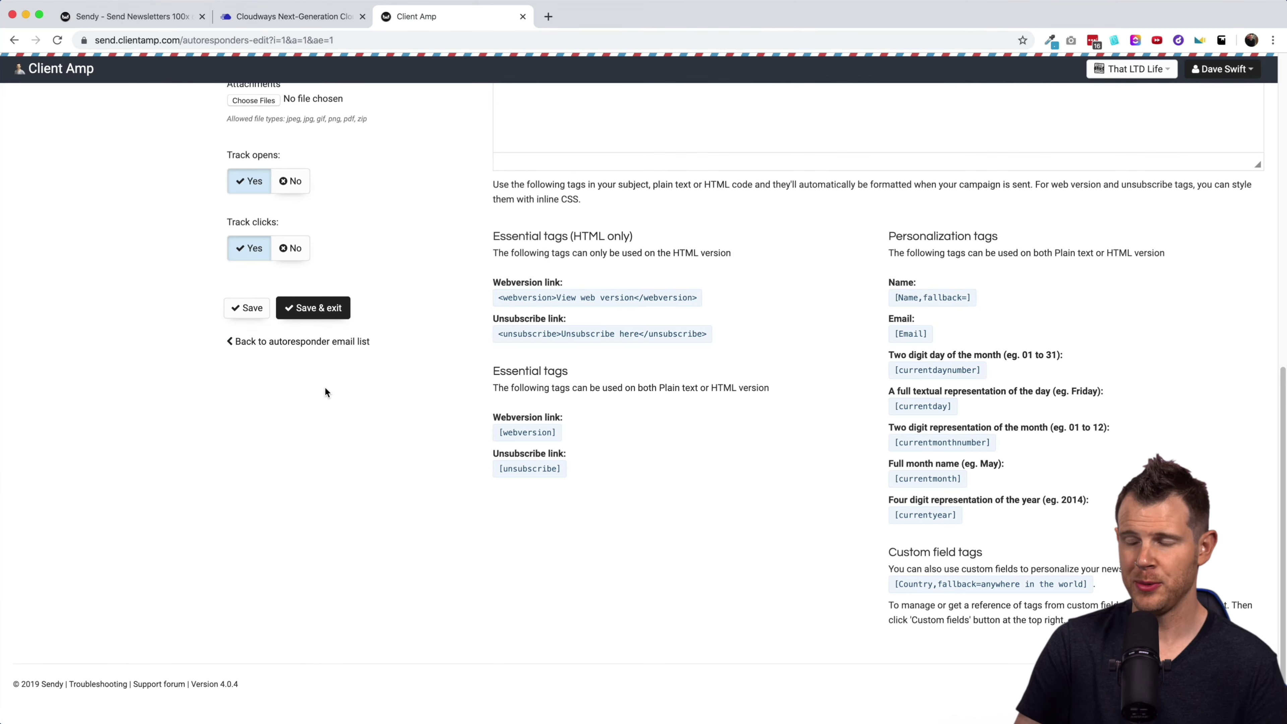
scroll(421, 377, up, 9)
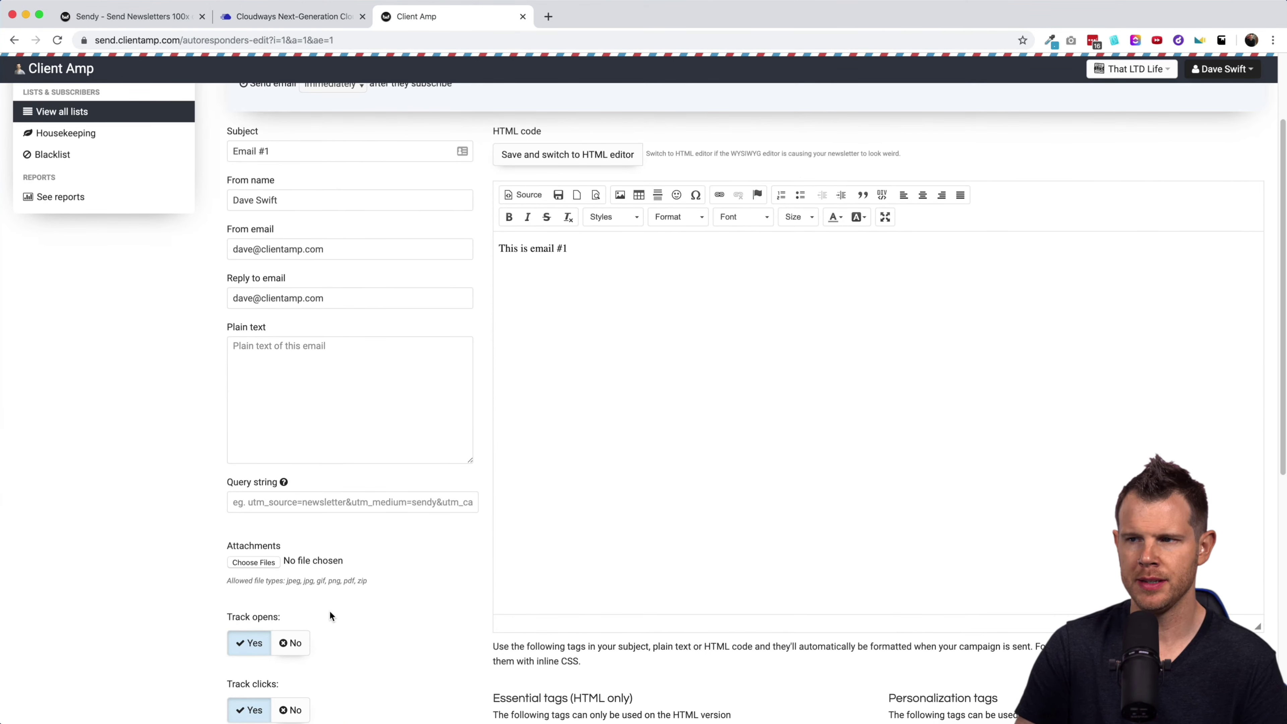
scroll(354, 609, down, 8)
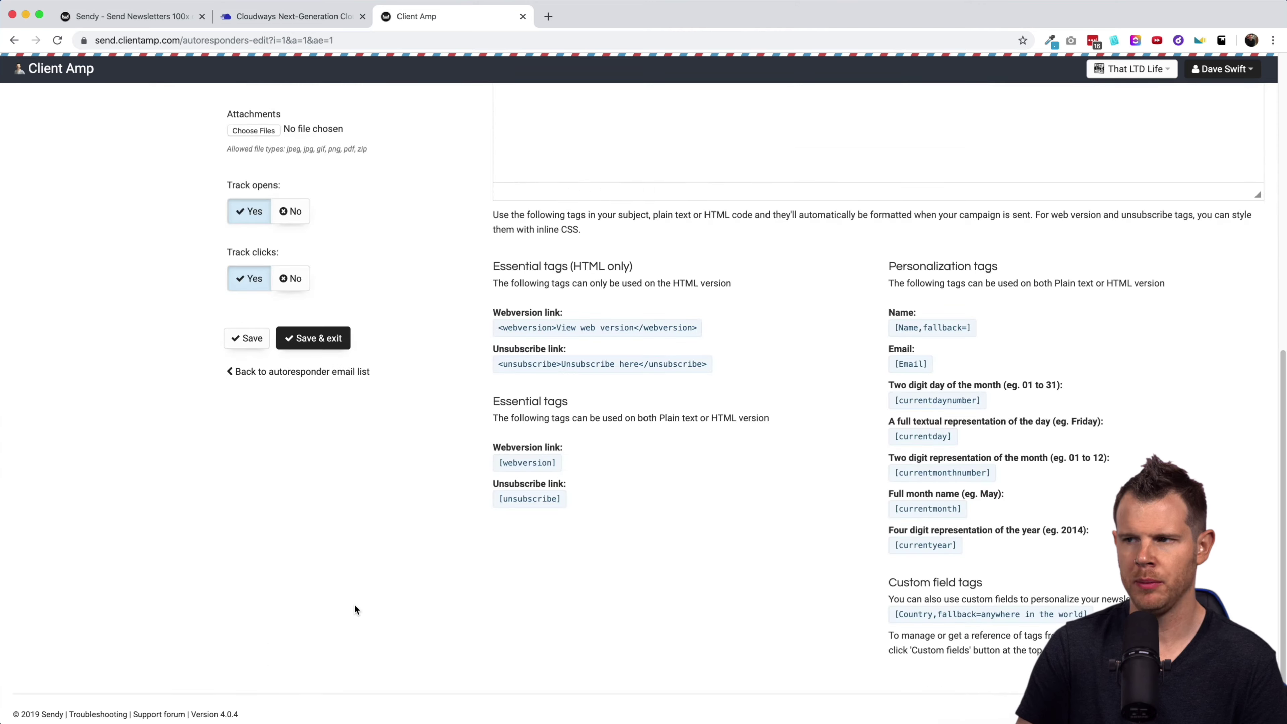
click(264, 374)
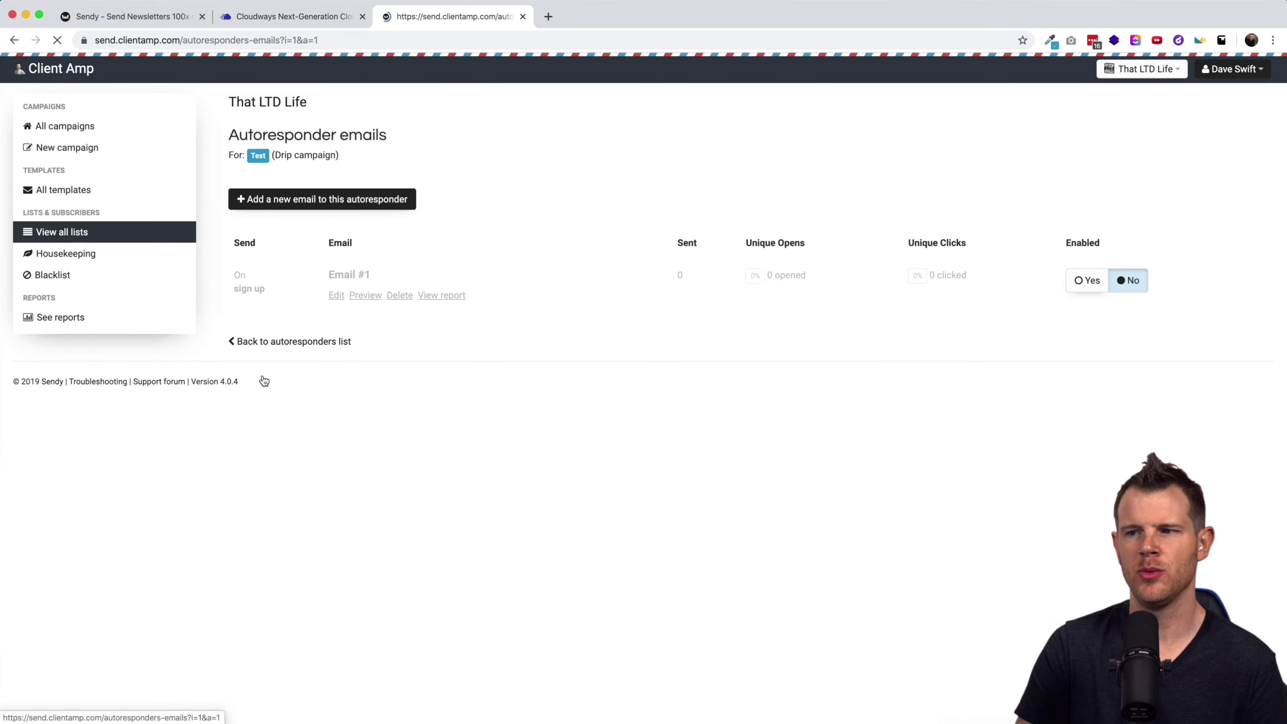
Start a new Test autoresponder email timed to send 1 day after subscribing.
click(325, 200)
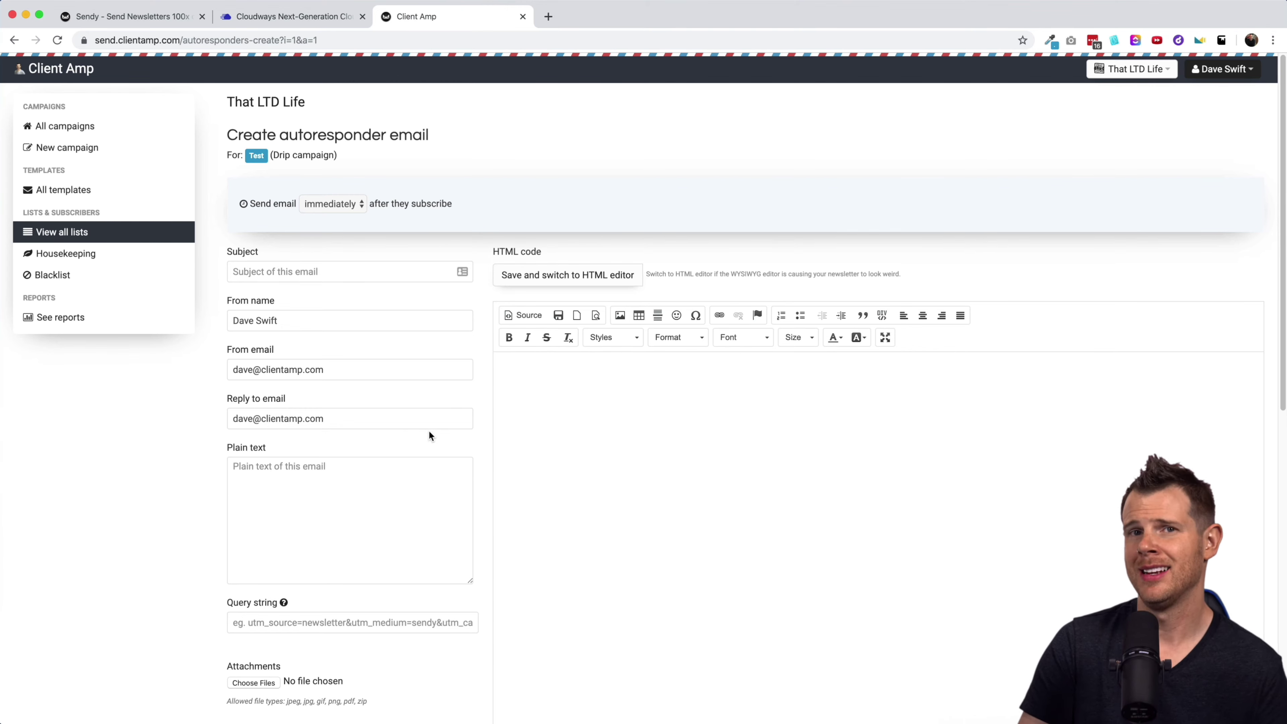
scroll(425, 433, down, 9)
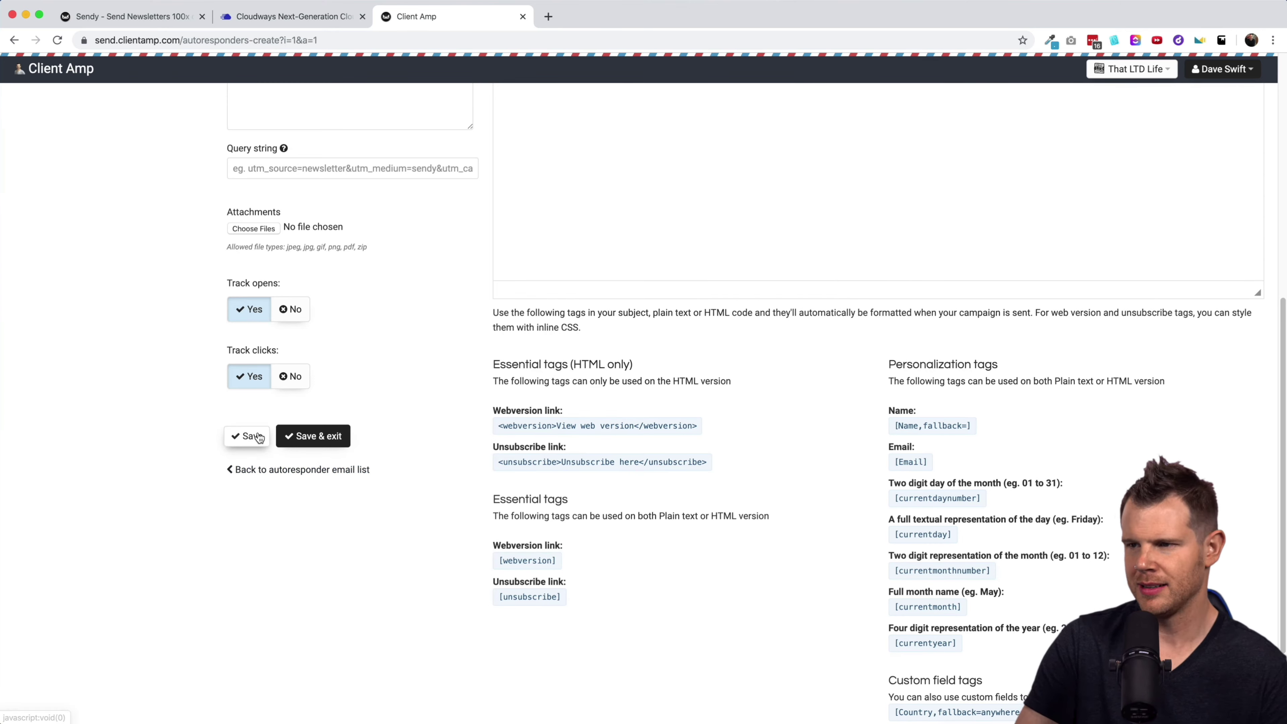
click(307, 469)
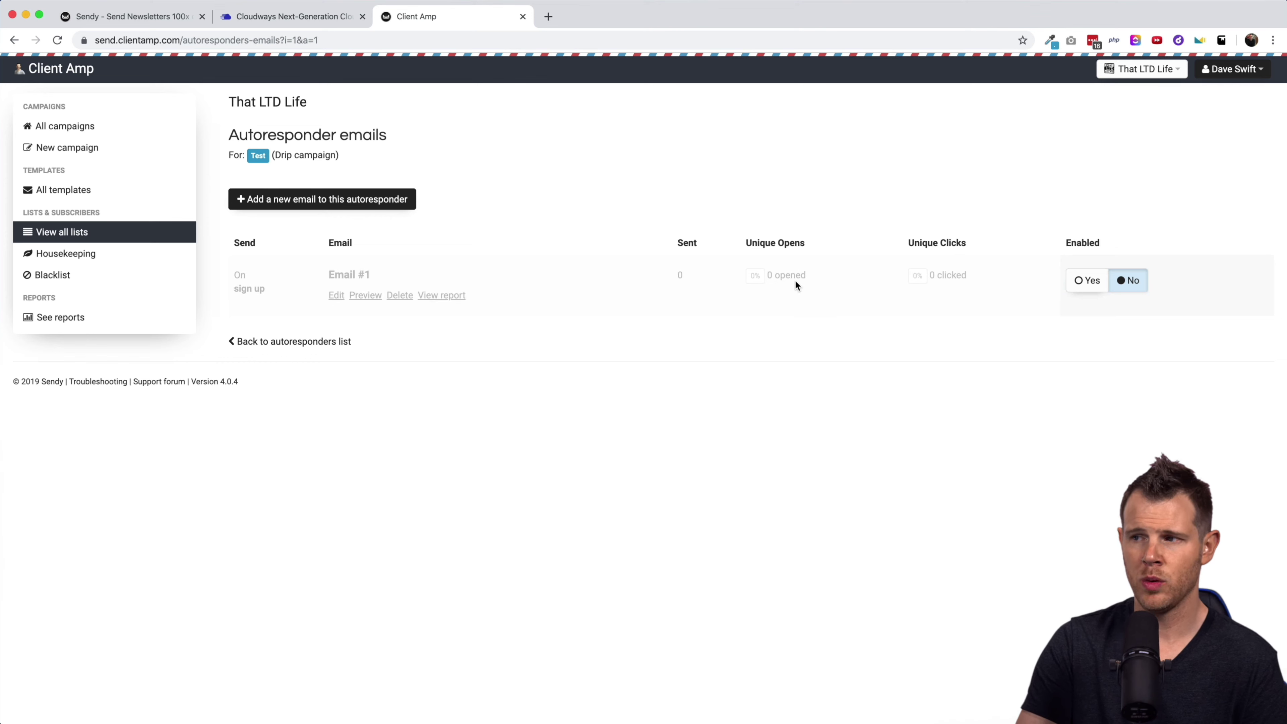
click(309, 202)
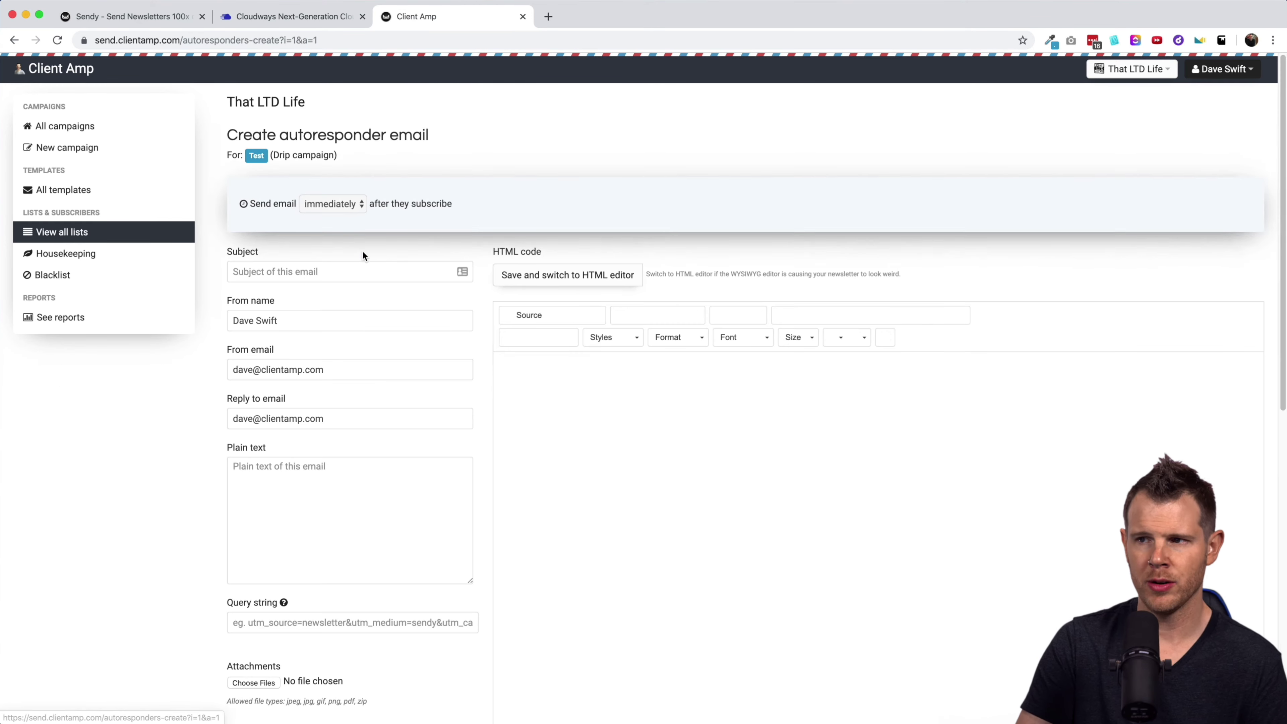
click(332, 216)
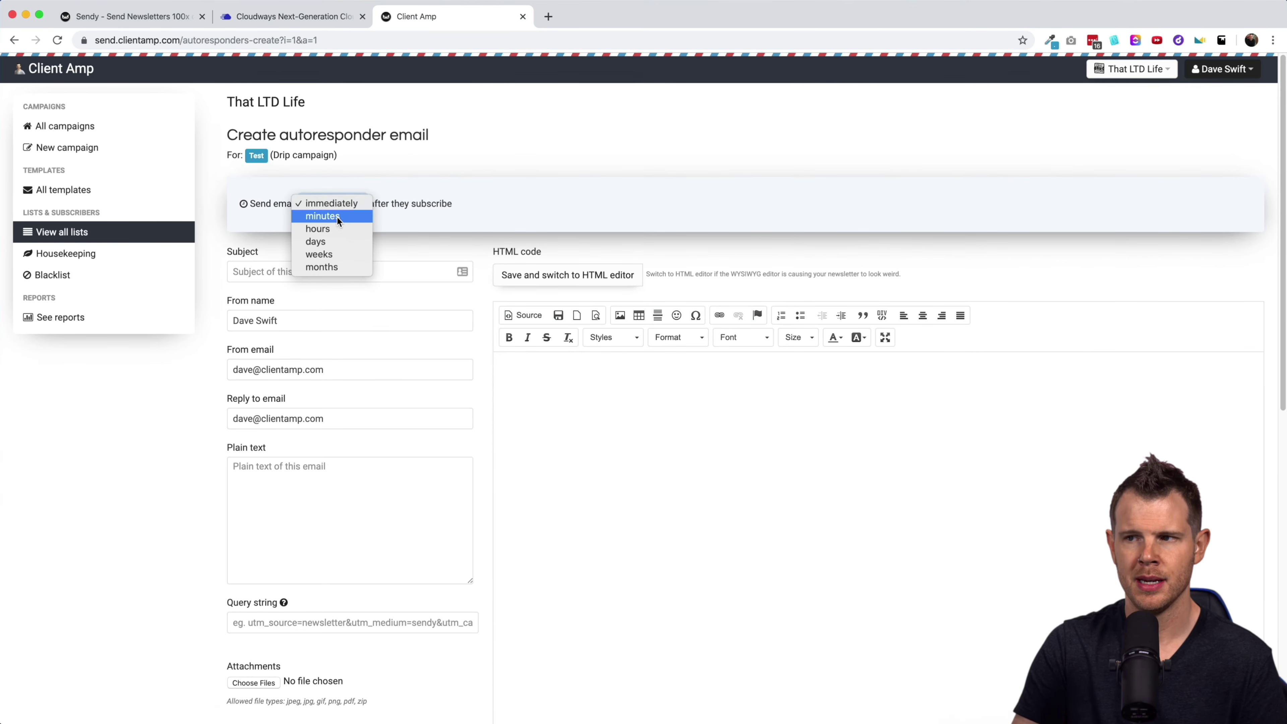
click(336, 239)
click(315, 207)
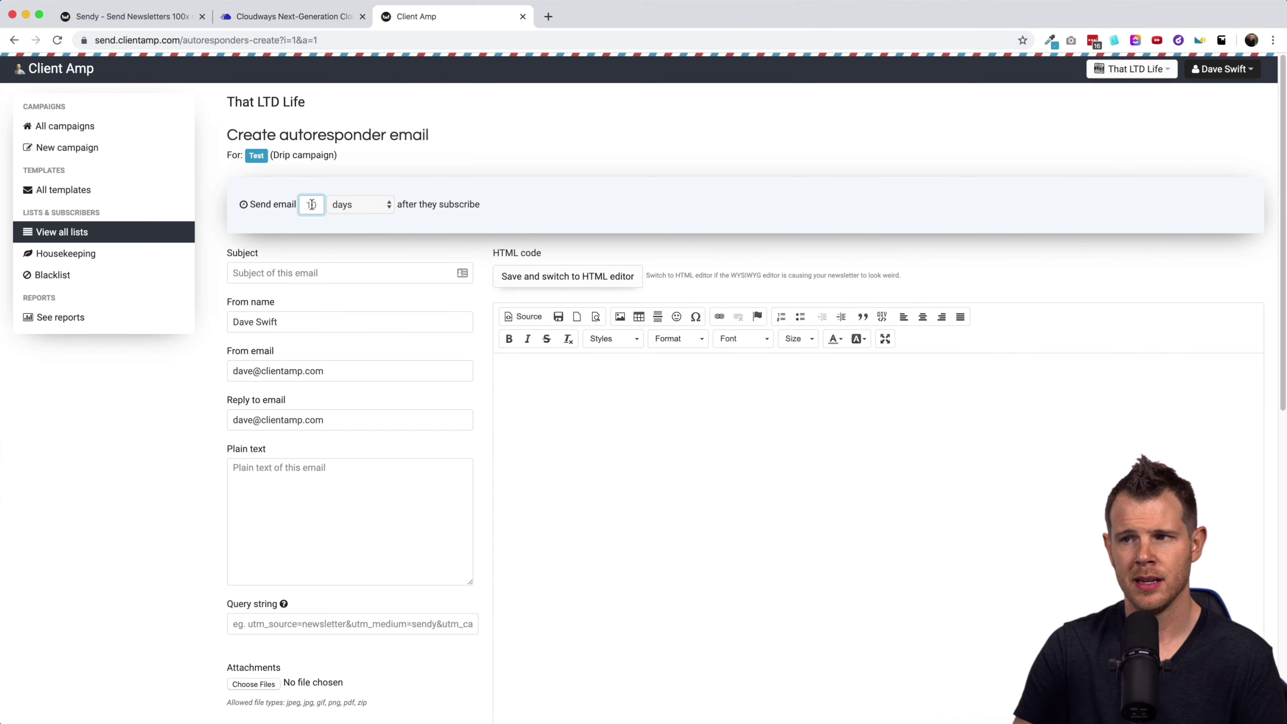
text(1)
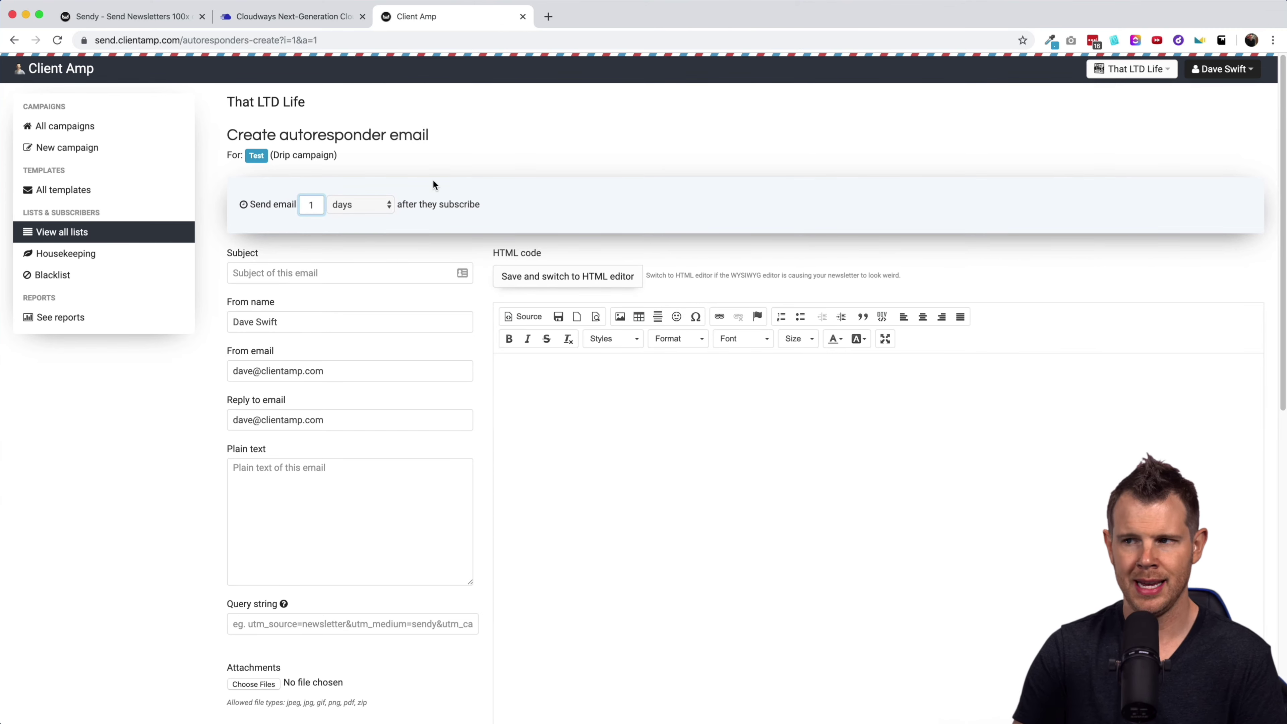
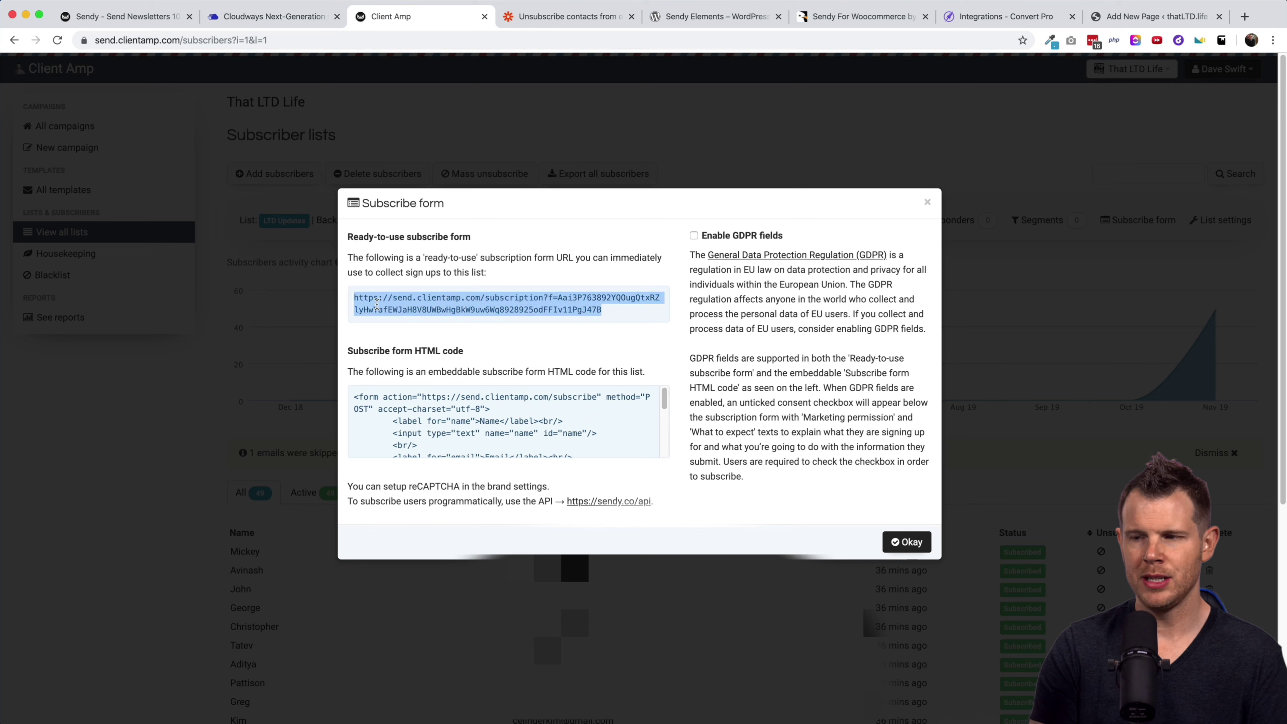
Copy the list's ready-to-use subscription URL and open it in a new tab.
click(623, 312)
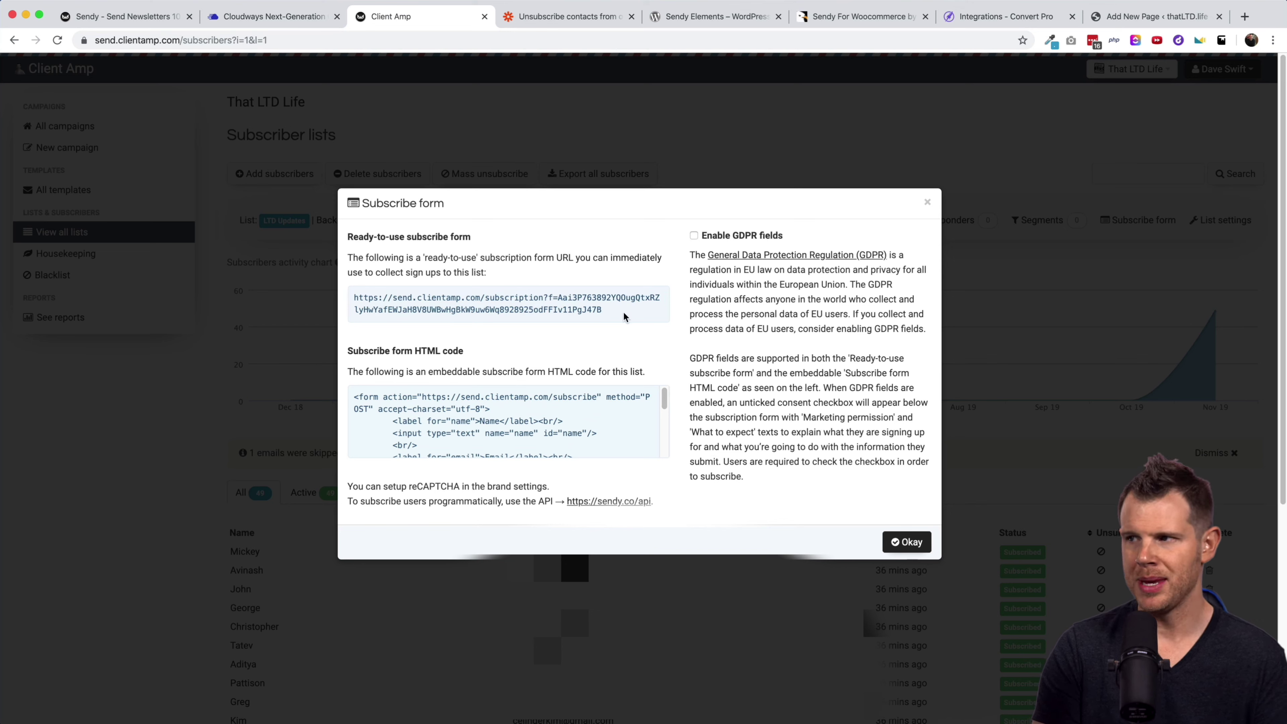
click(640, 290)
double_click(515, 304)
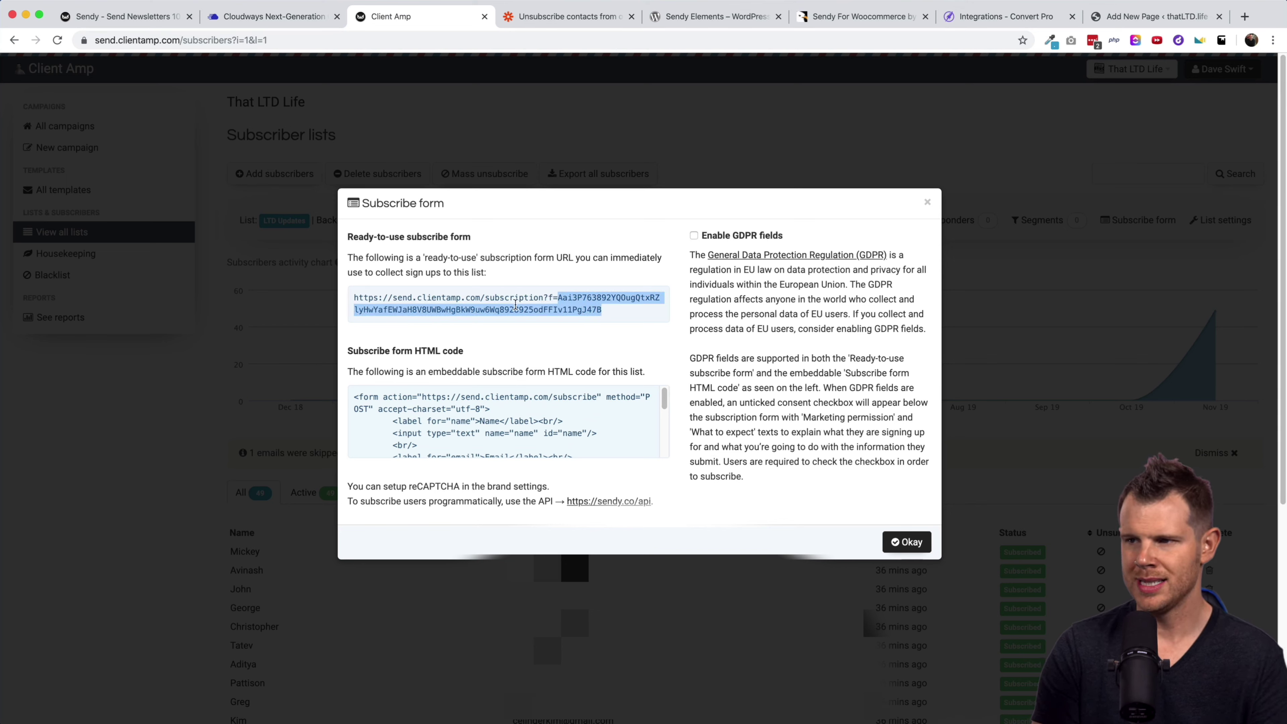
drag(516, 304, 350, 233)
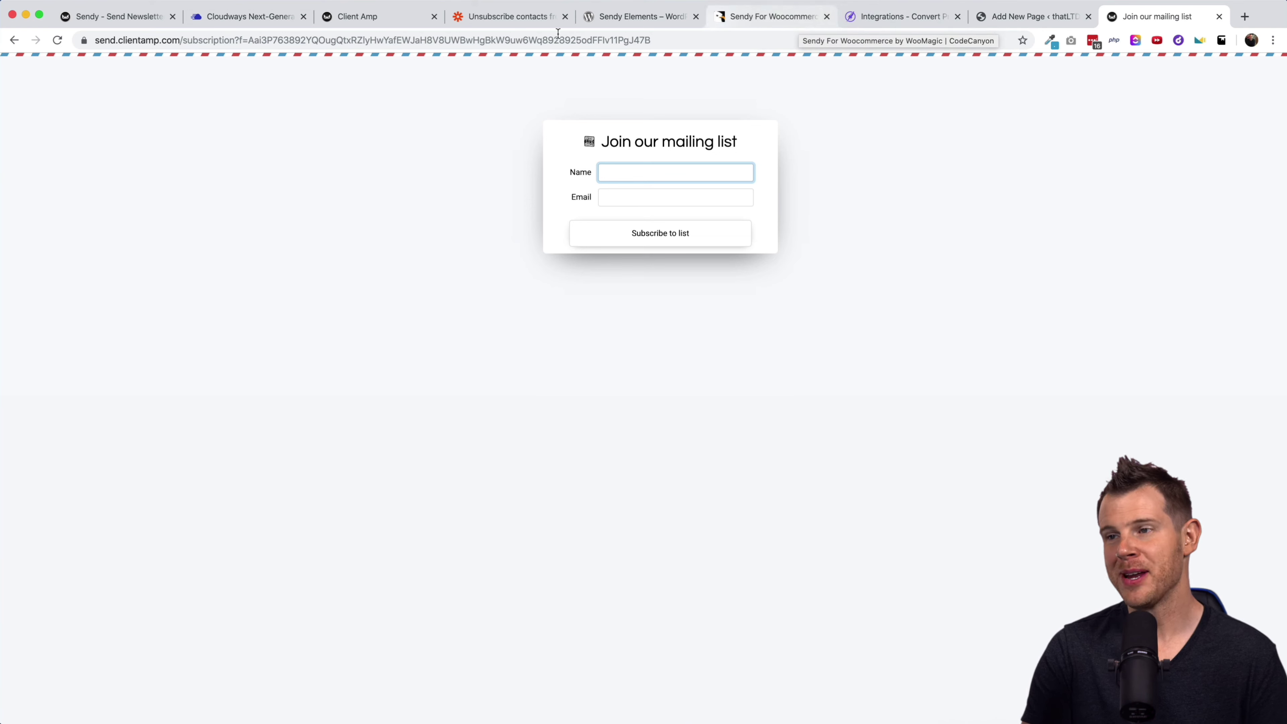
Back in the Subscribe form dialog, select and copy the embeddable HTML form code.
click(414, 20)
click(456, 391)
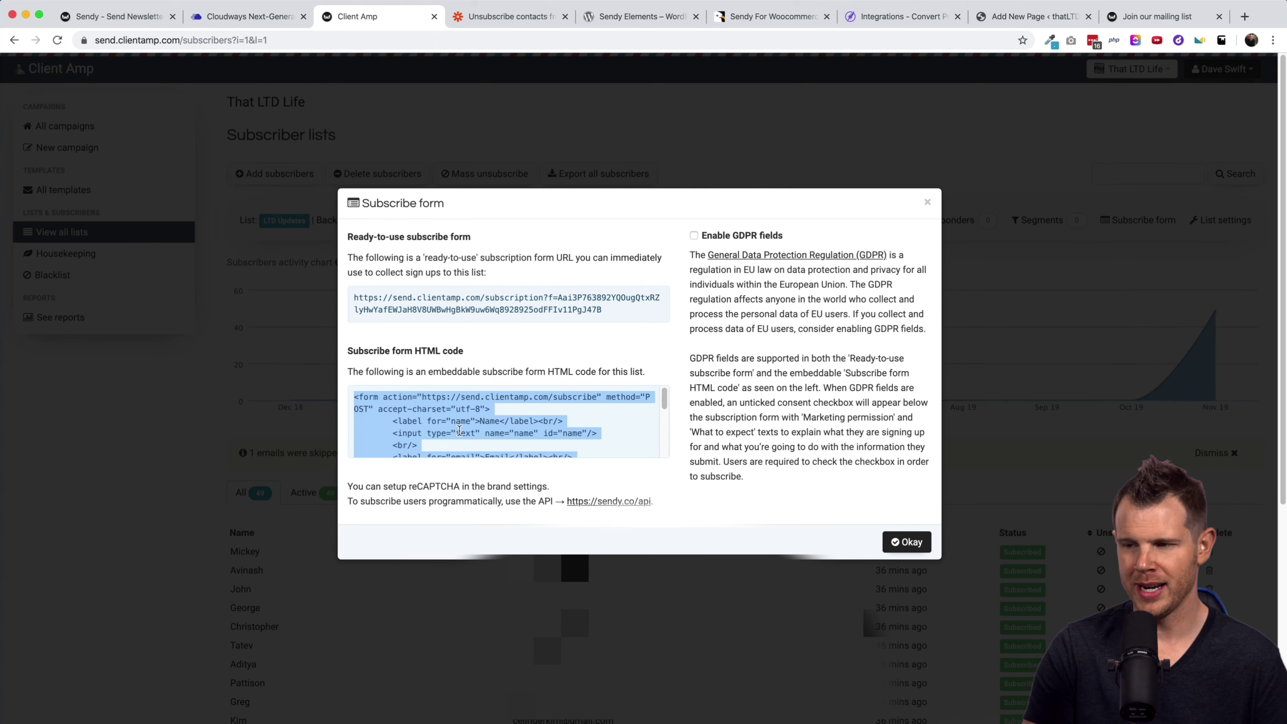
click(459, 430)
click(354, 400)
key(super+c)
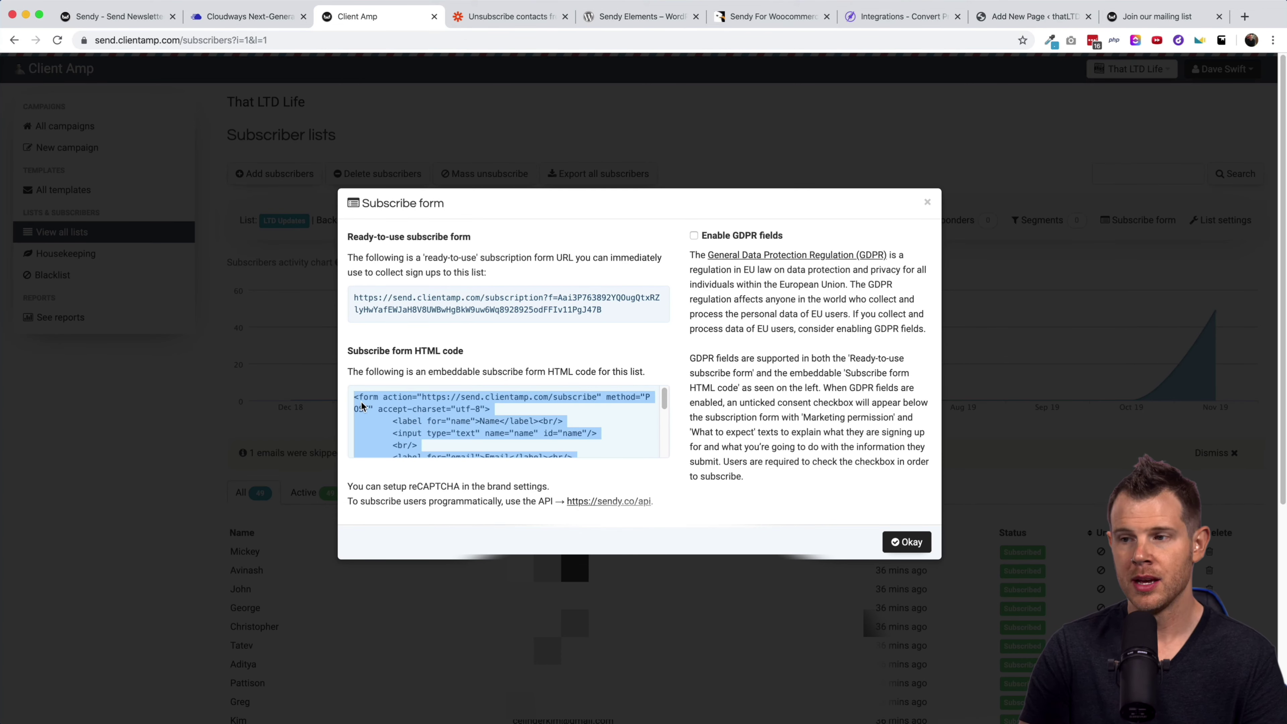
drag(353, 402, 471, 446)
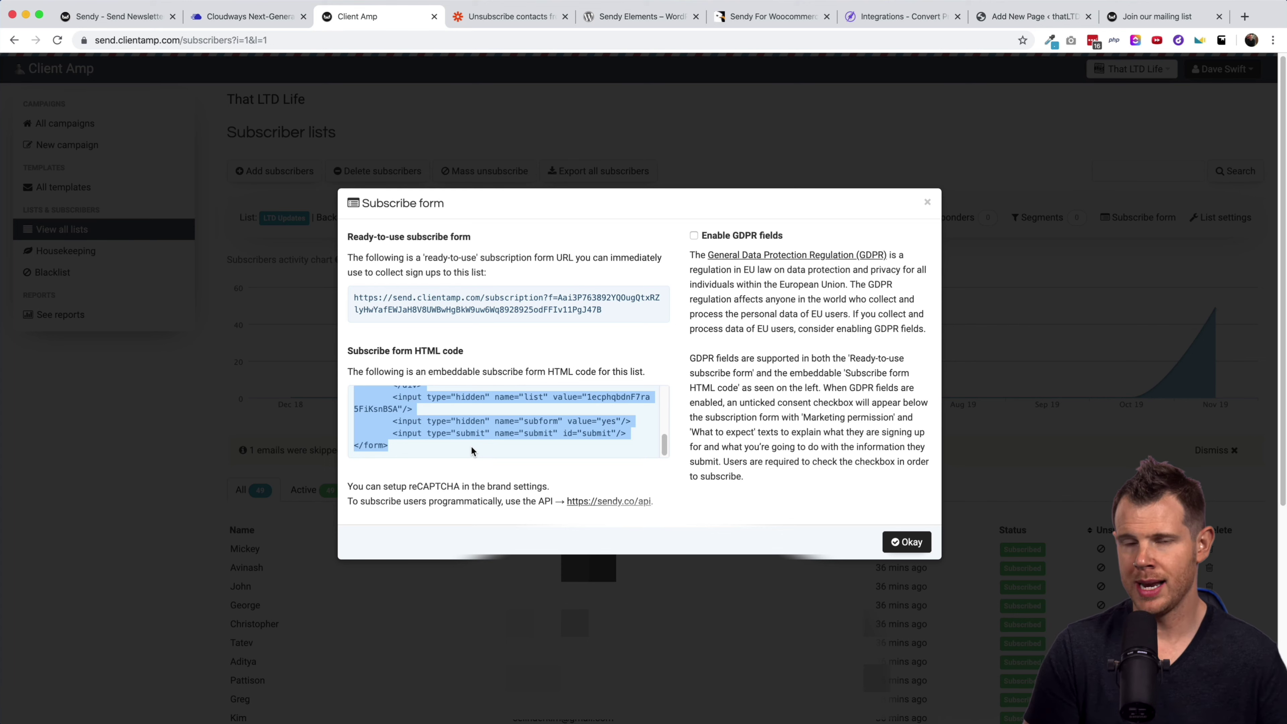
click(507, 304)
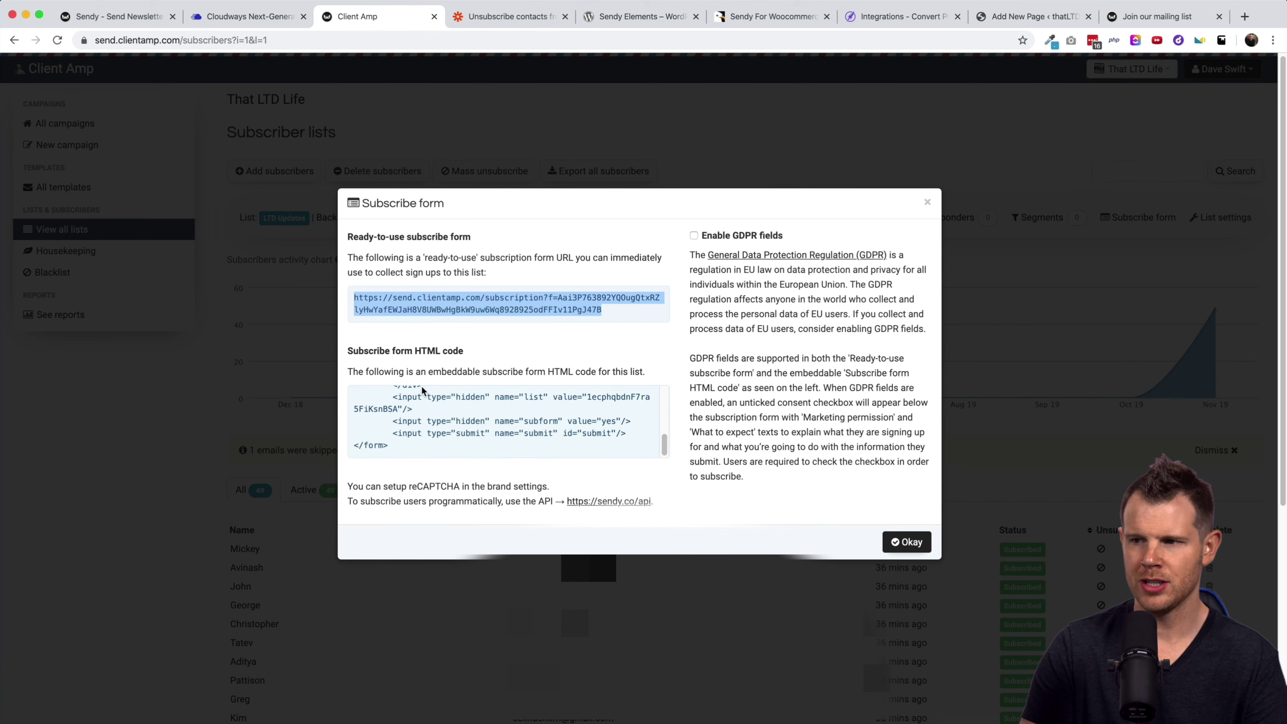
click(420, 388)
Paste the Sendy form code into the Custom HTML block and publish the Sendy Test page.
click(1009, 17)
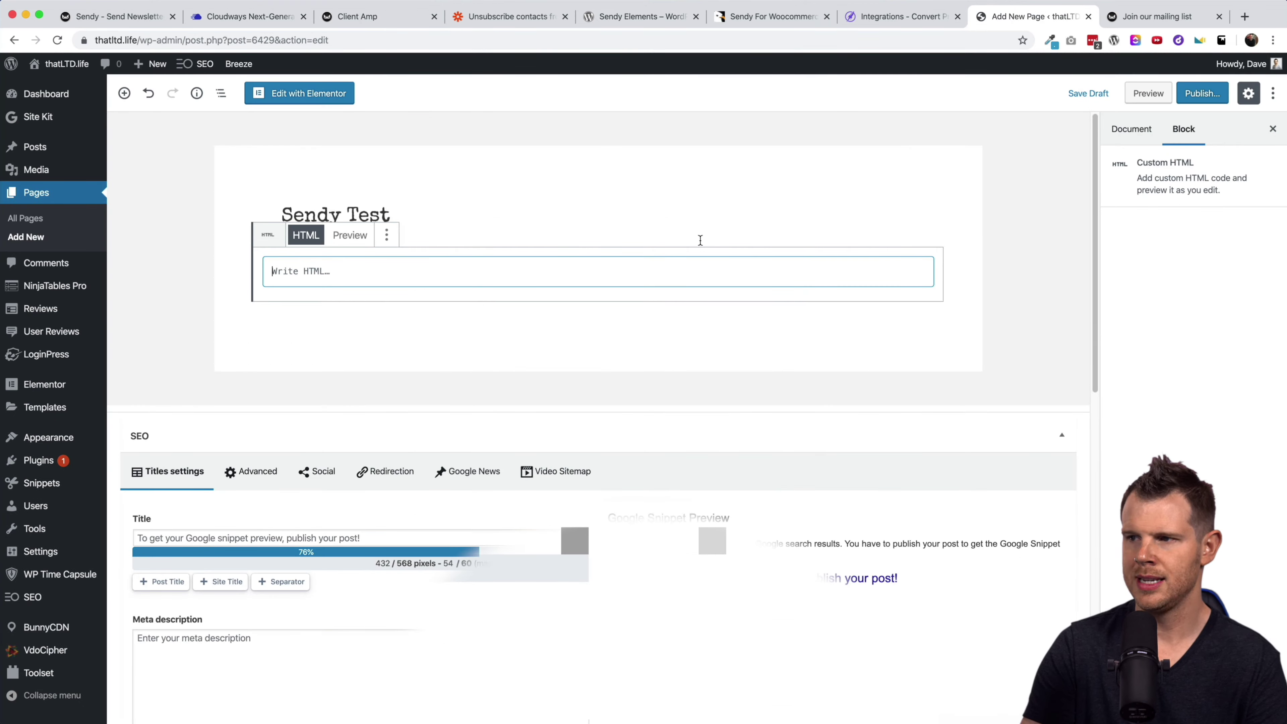
key(super+v)
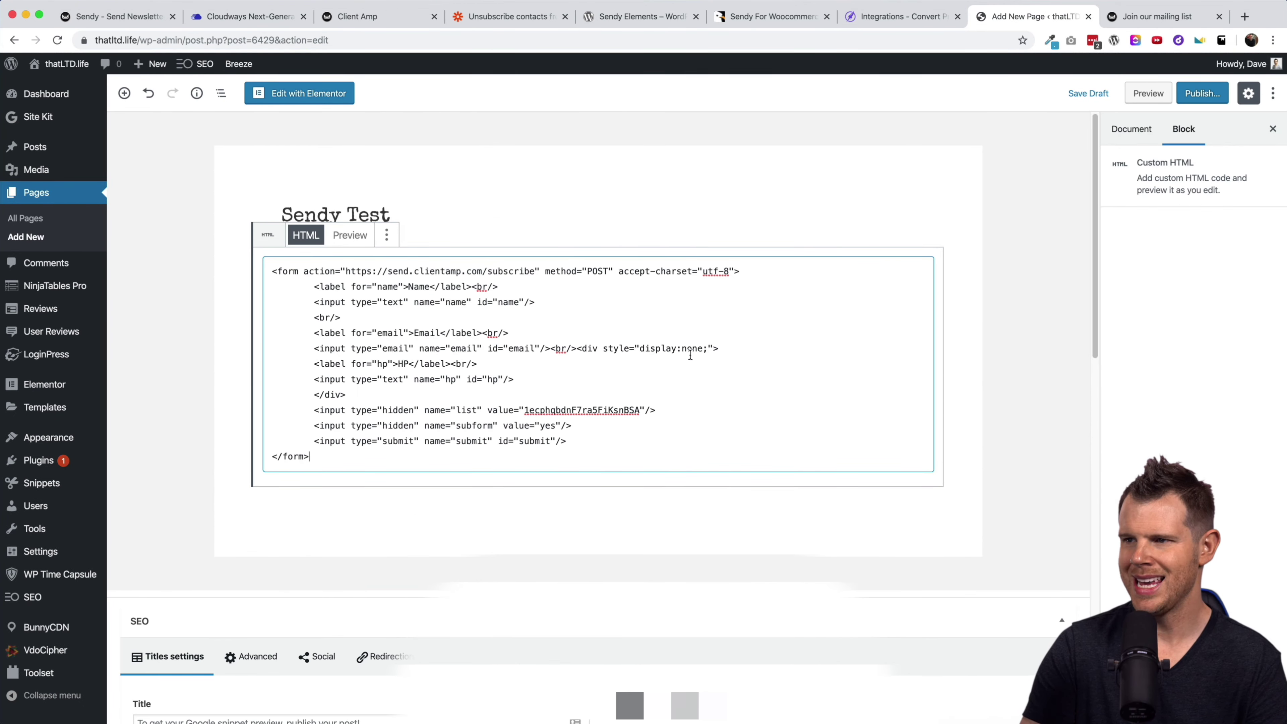
click(1187, 91)
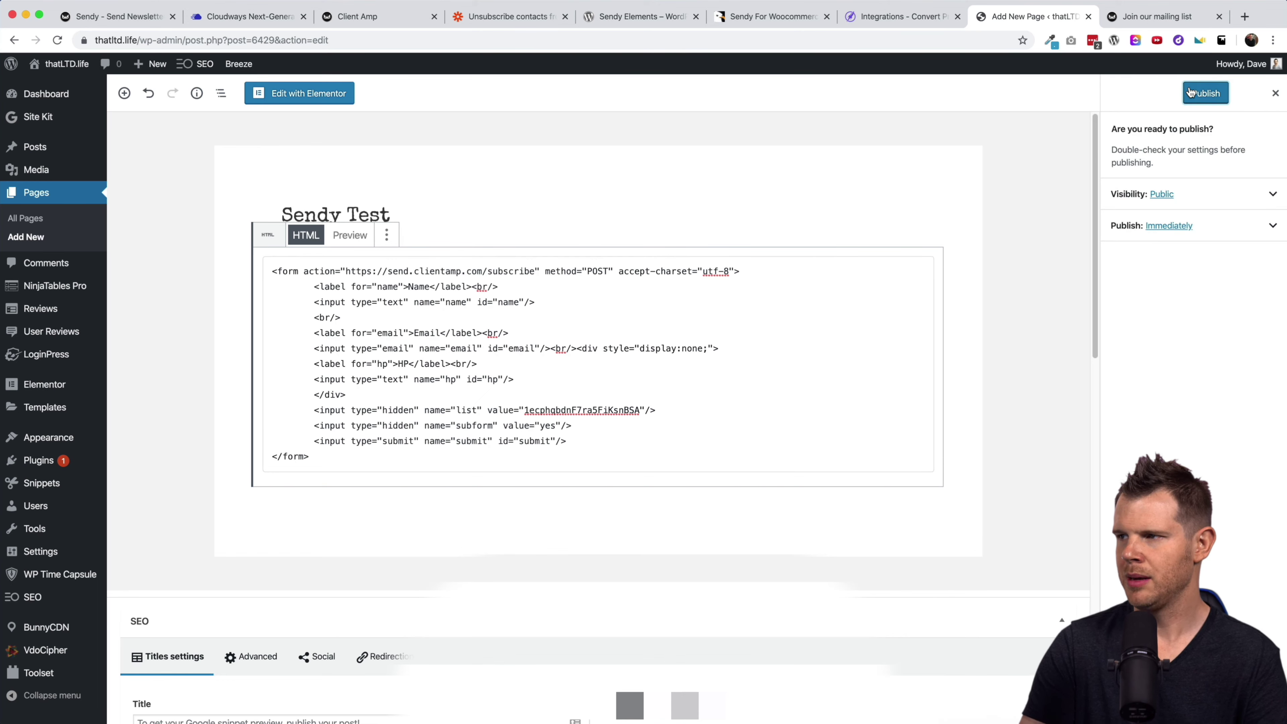
click(1187, 92)
View the live Sendy Test page, then switch to the Join our mailing list tab.
click(205, 131)
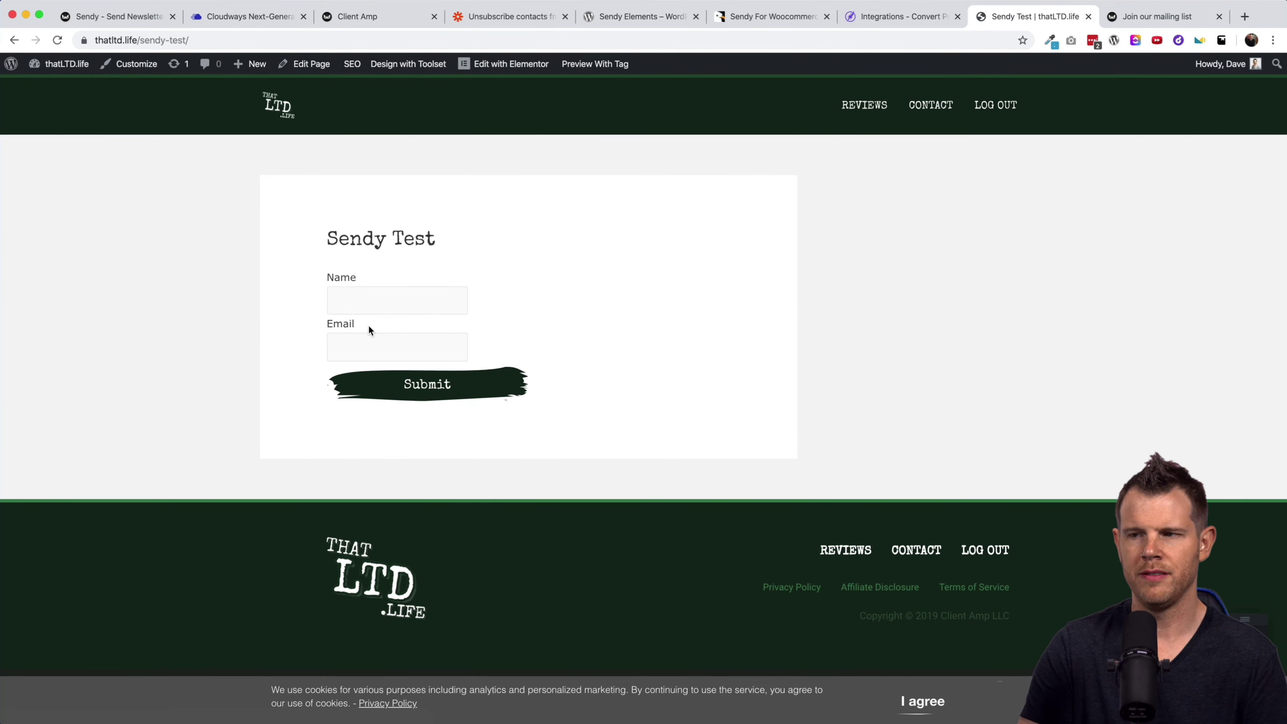
drag(330, 235, 425, 234)
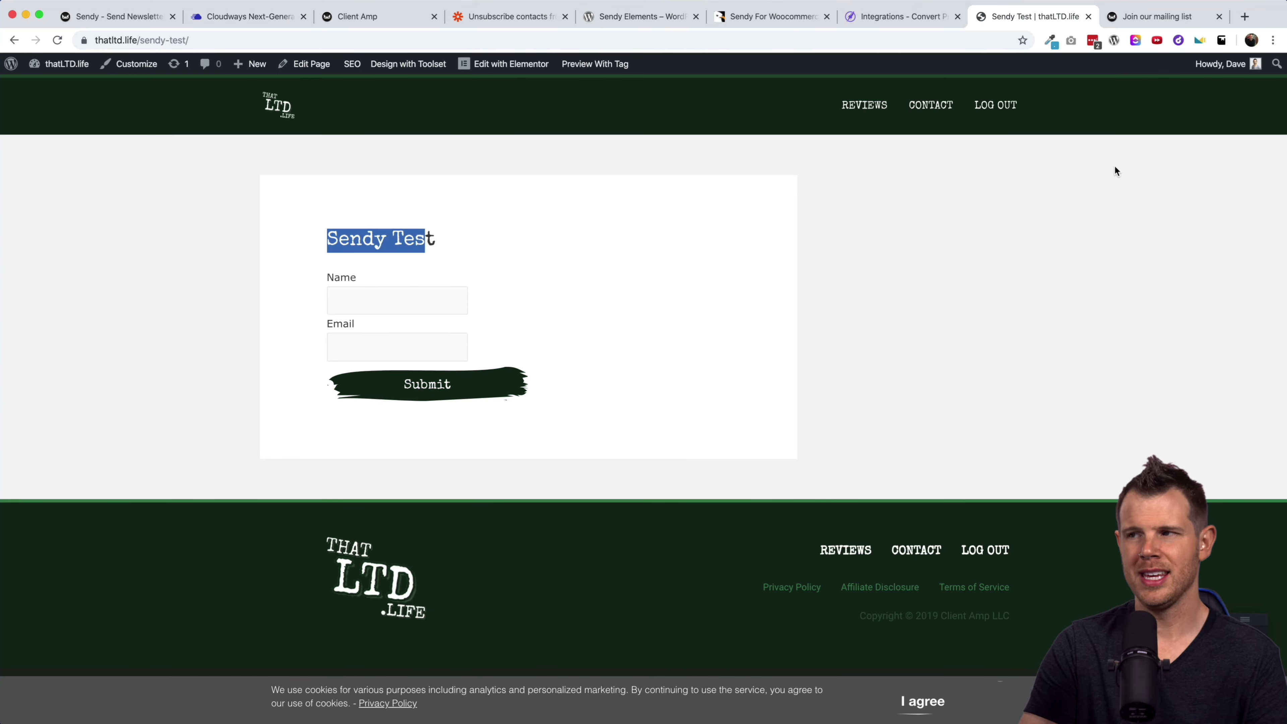
click(1143, 20)
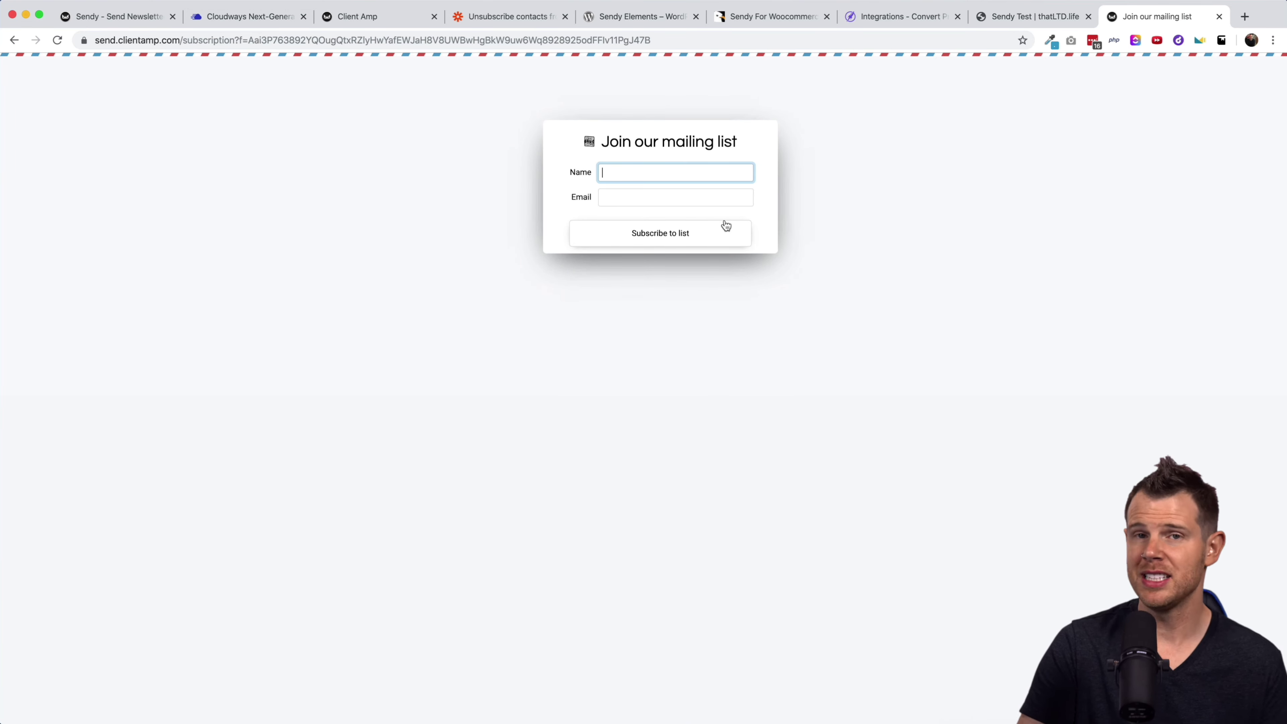
Close the Join our mailing list subscription tab with Cmd+W.
key(super+w)
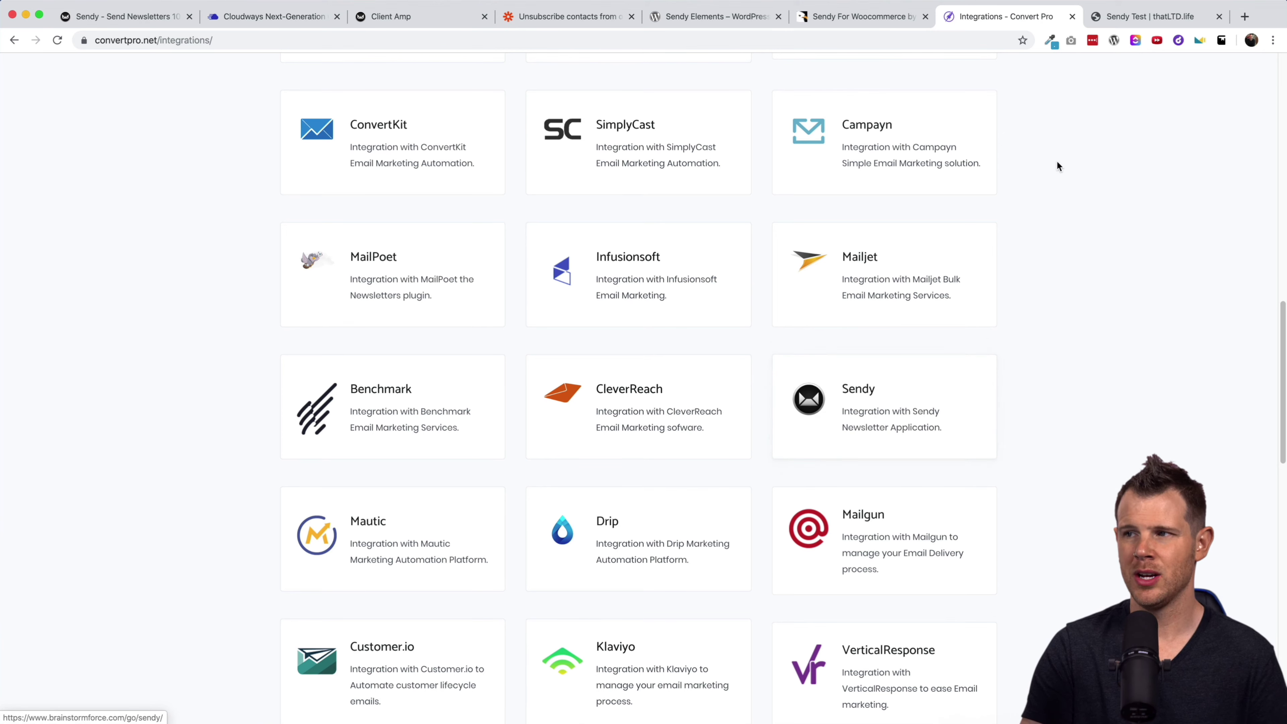
View the Sendy Elements WordPress plugin page, then Zapier's Sendy unsubscribe zap page.
click(715, 18)
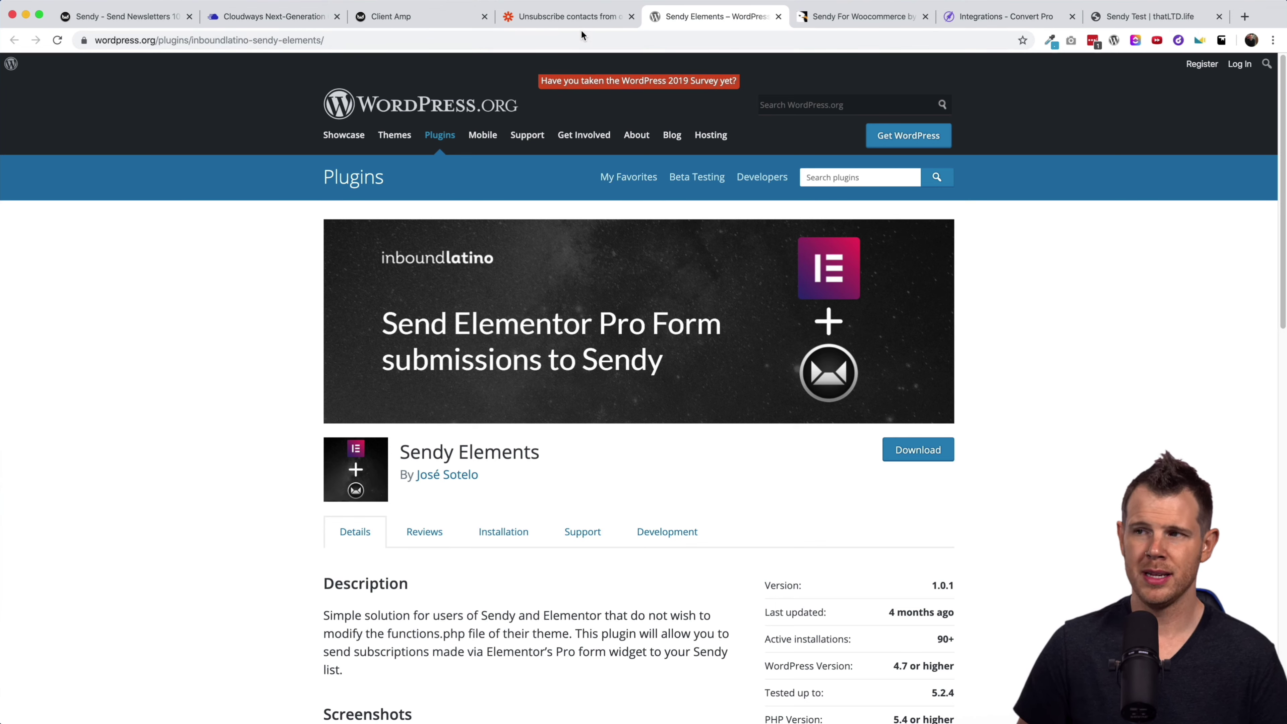
click(577, 19)
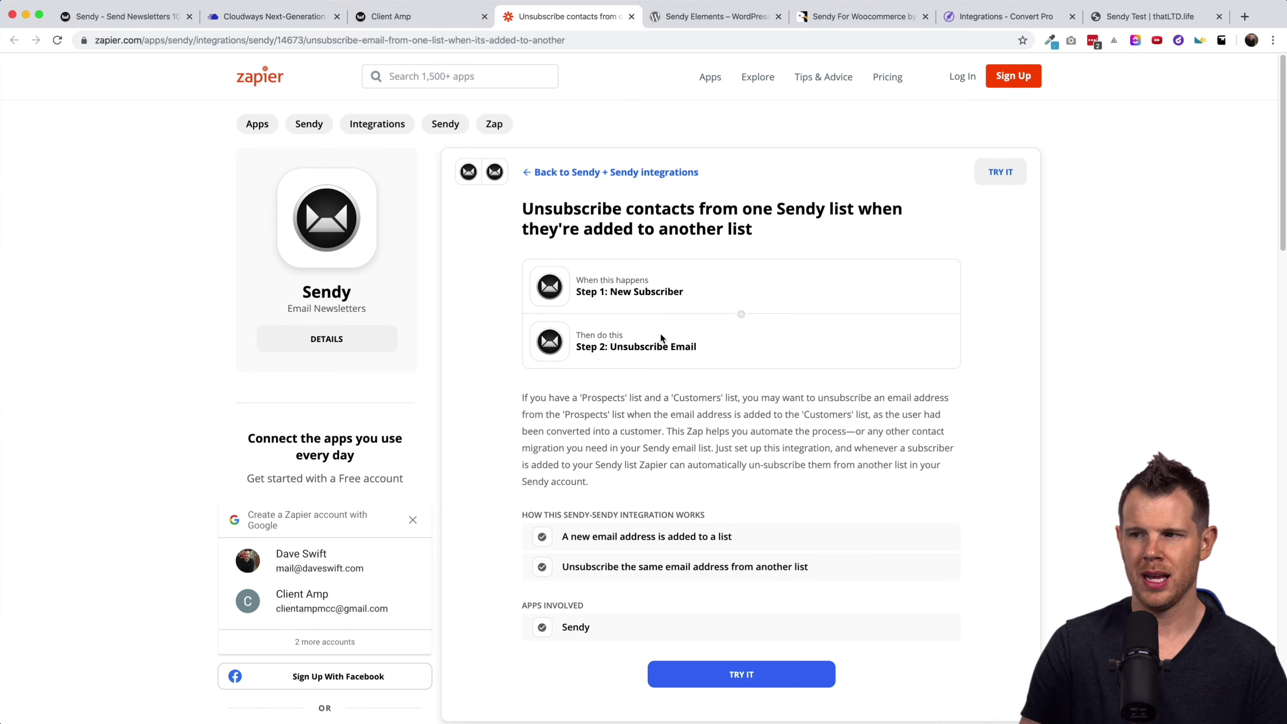
Scroll through the Zapier Sendy-to-Sendy zap steps, then bring up the Sendy For Woocommerce listing.
scroll(628, 374, down, 1)
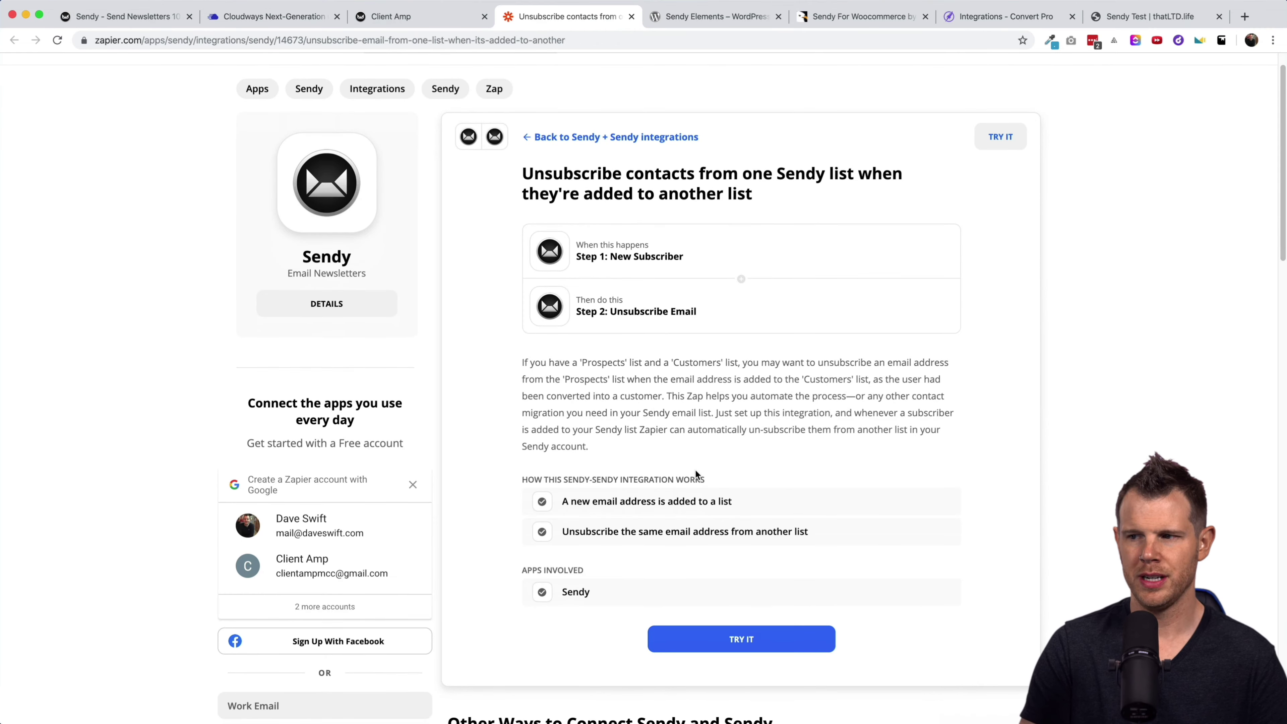
scroll(696, 474, down, 1)
scroll(696, 468, down, 1)
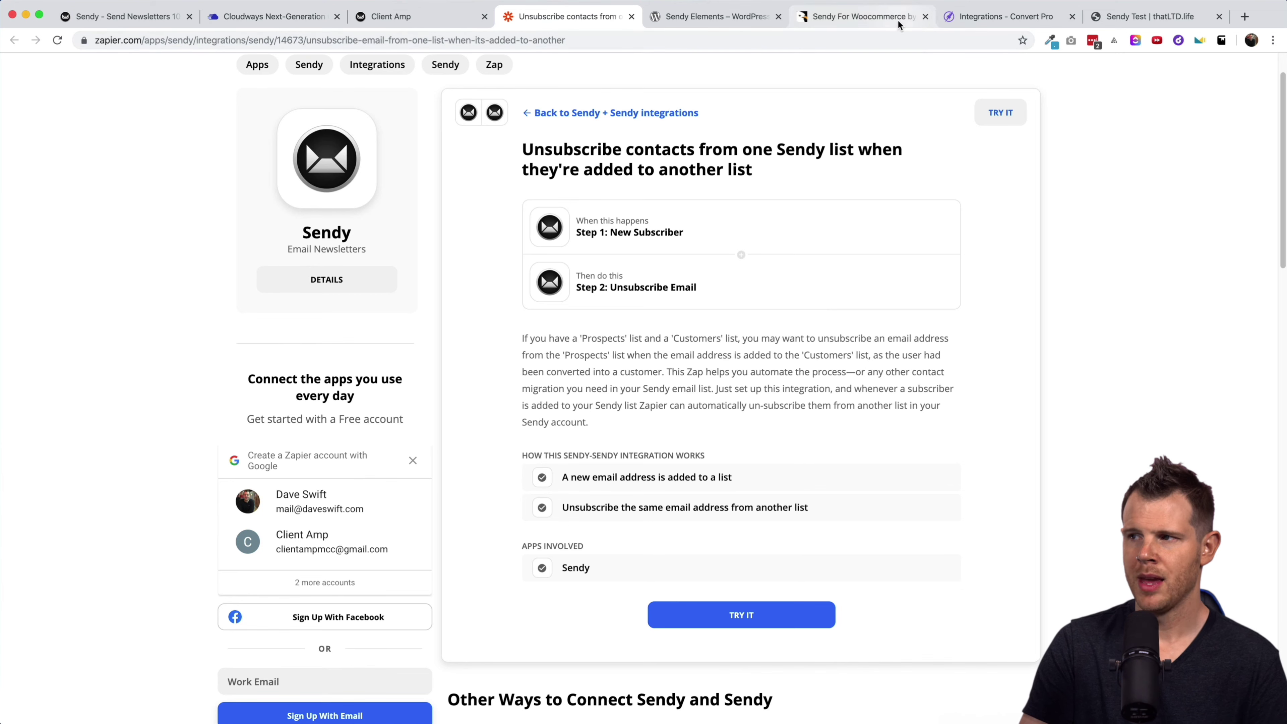
click(861, 16)
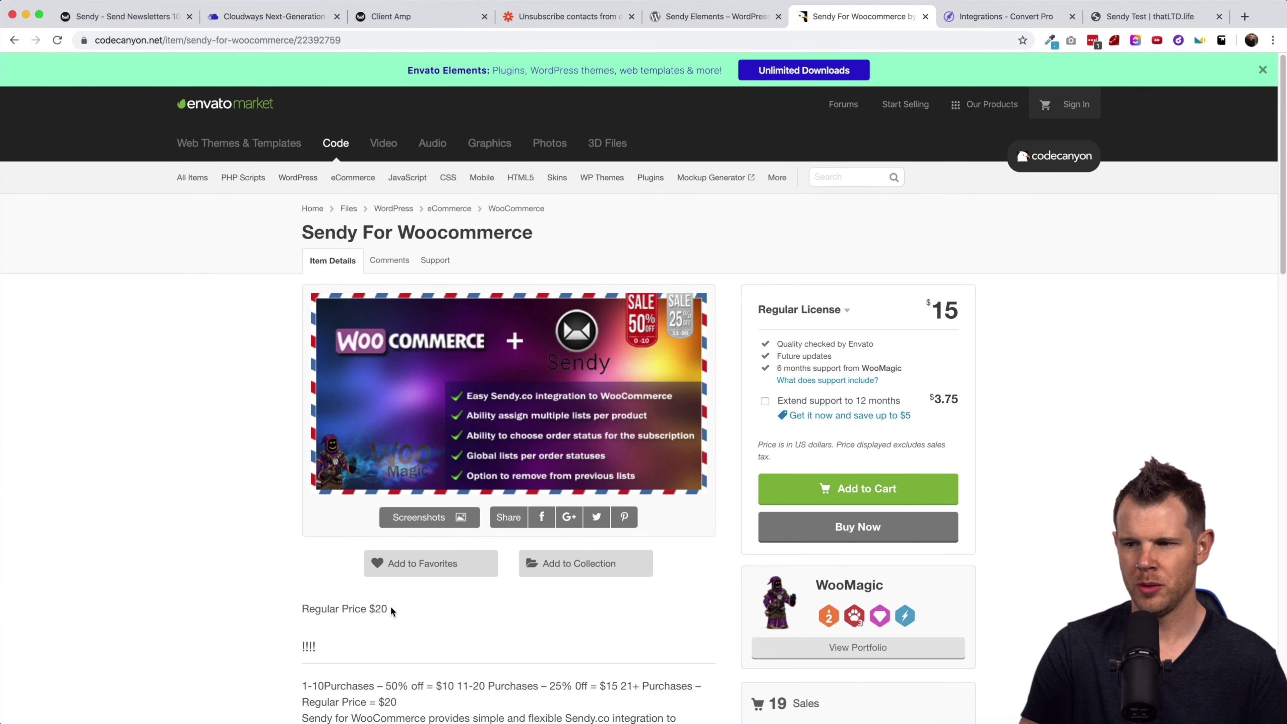
Read through the Sendy For Woocommerce plugin description on CodeCanyon.
scroll(391, 608, down, 3)
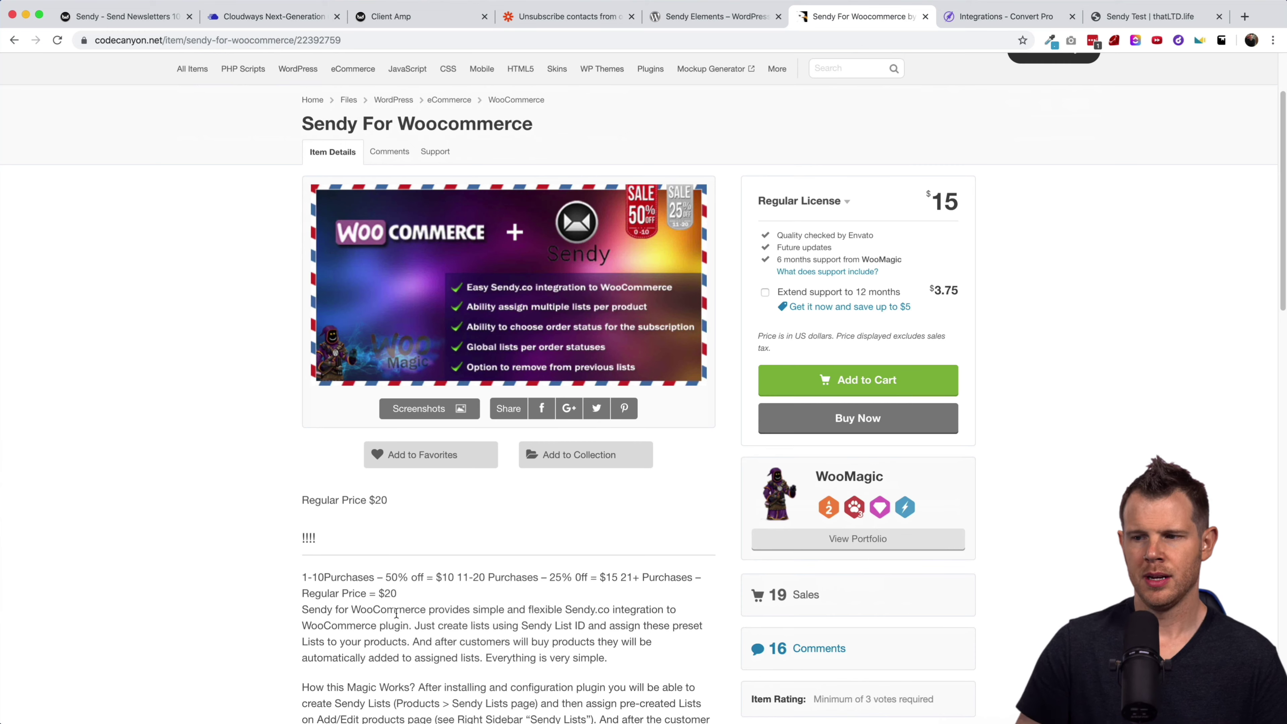
scroll(396, 614, down, 2)
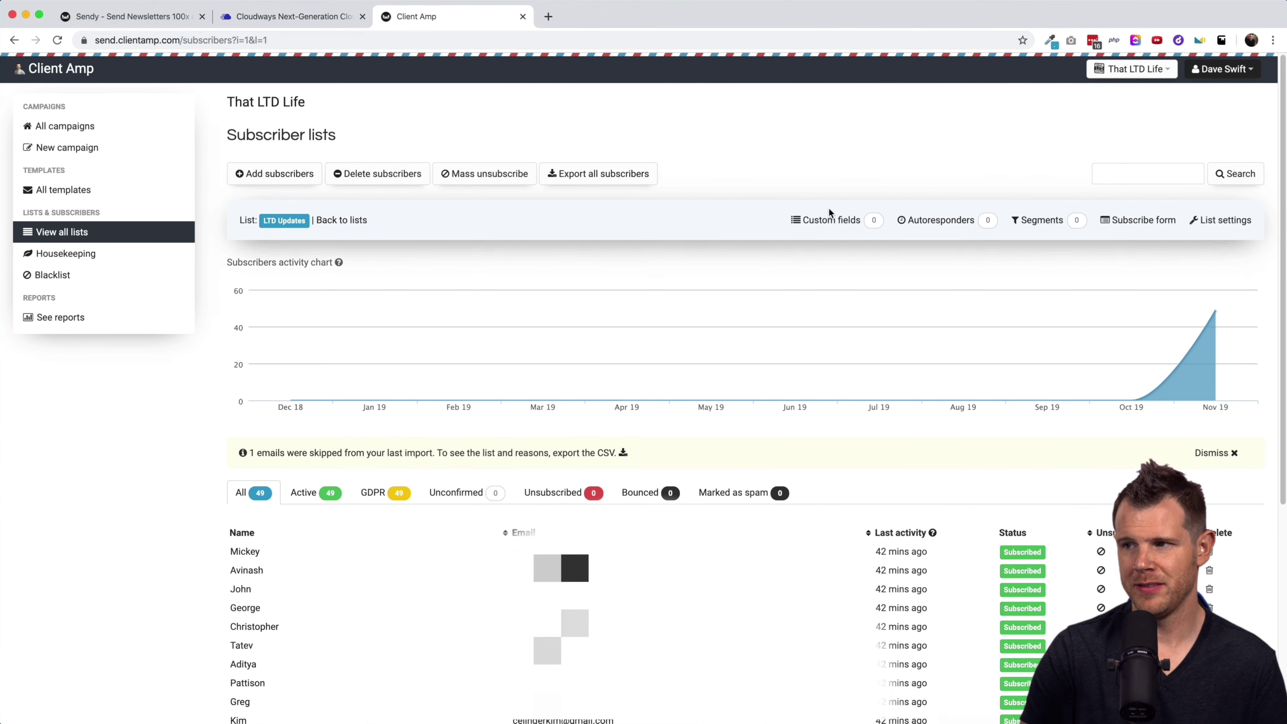
Check the custom field data types, keeping Text, then go to the LTD Updates Segments page.
click(828, 218)
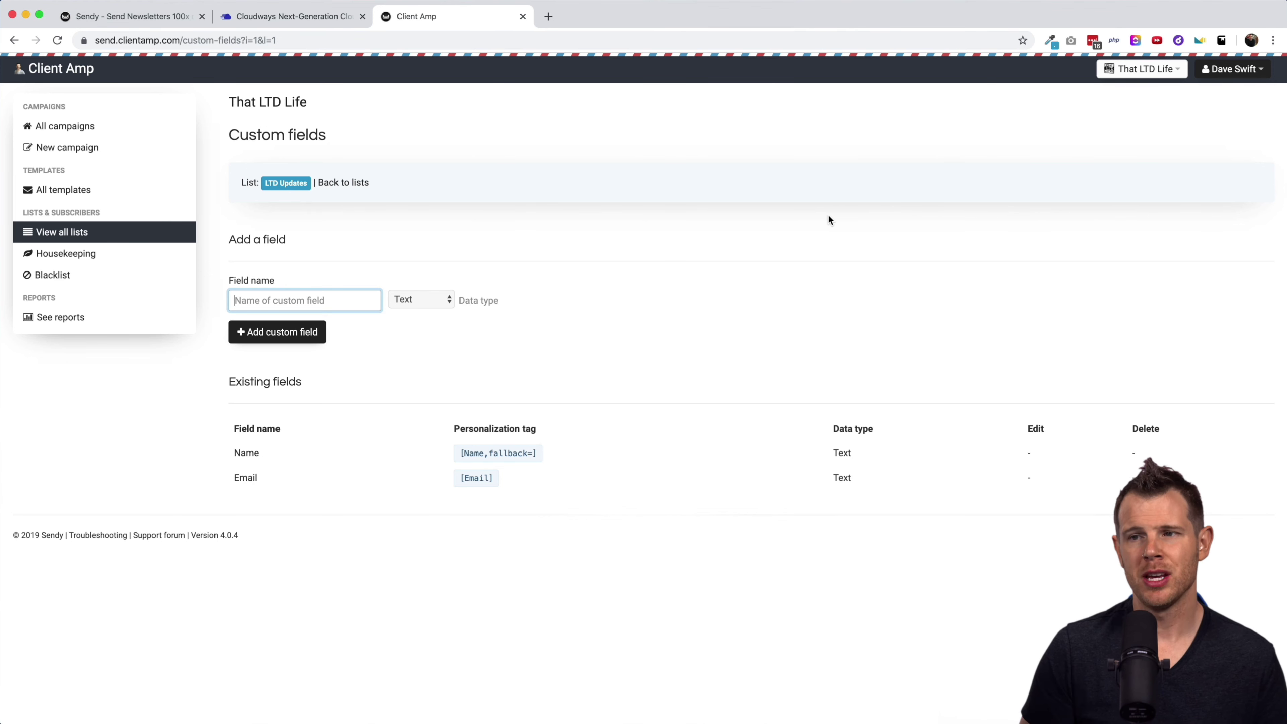
click(421, 298)
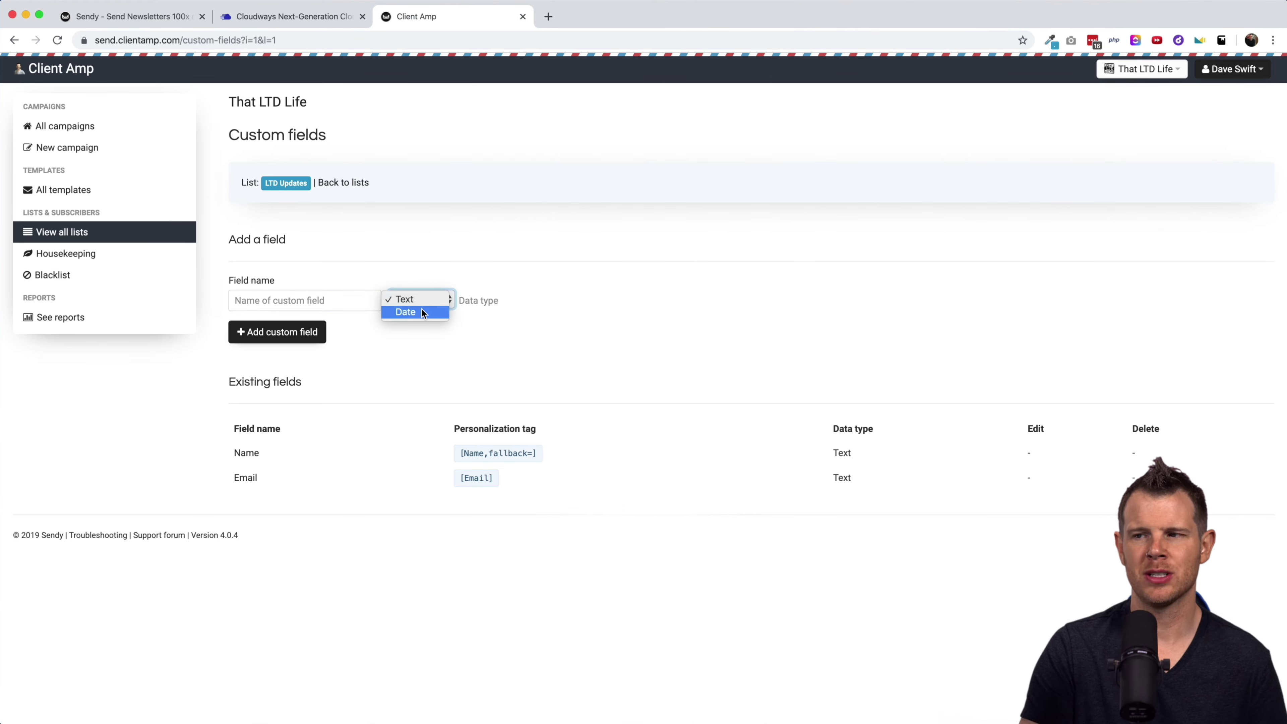
click(522, 329)
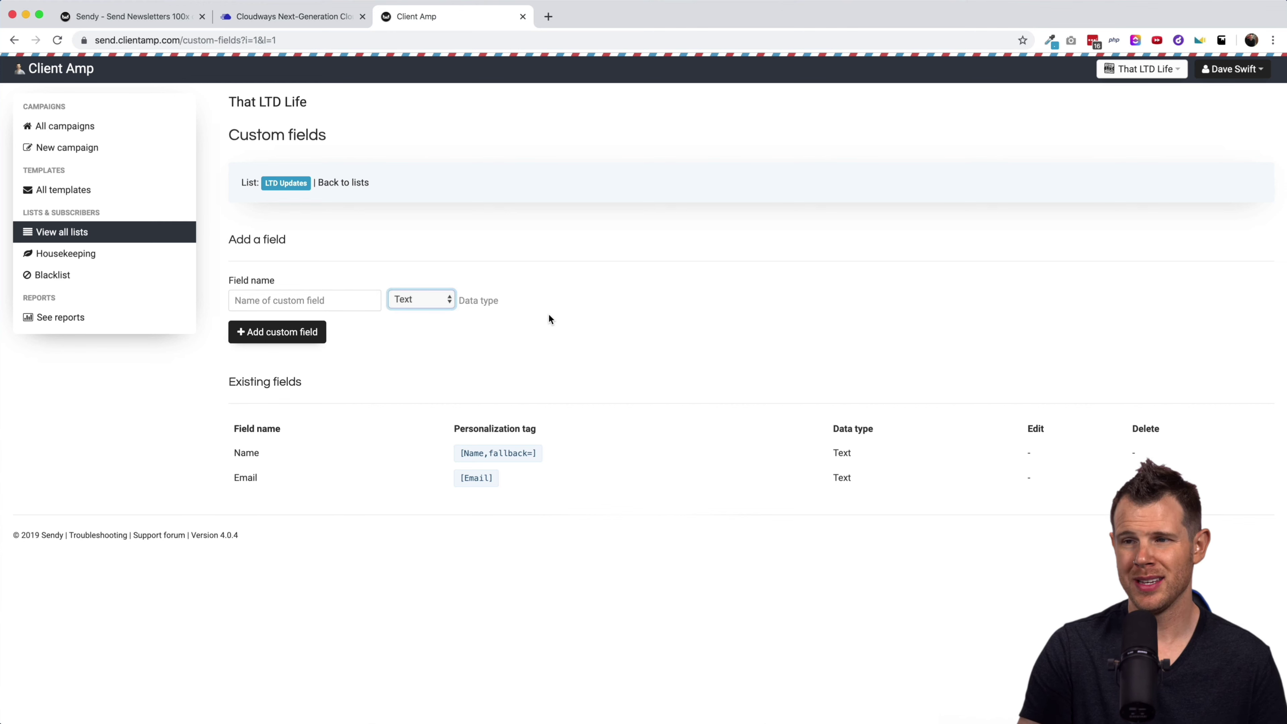
scroll(247, 283, left, 5)
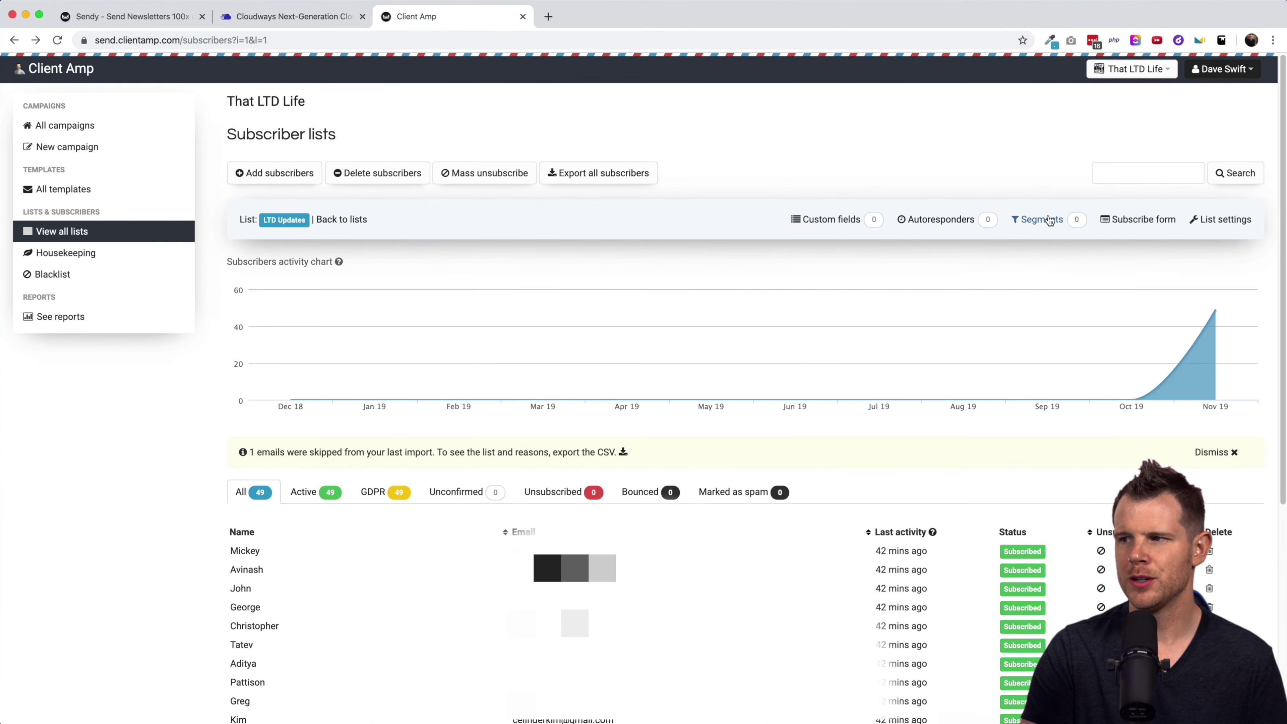
click(1047, 220)
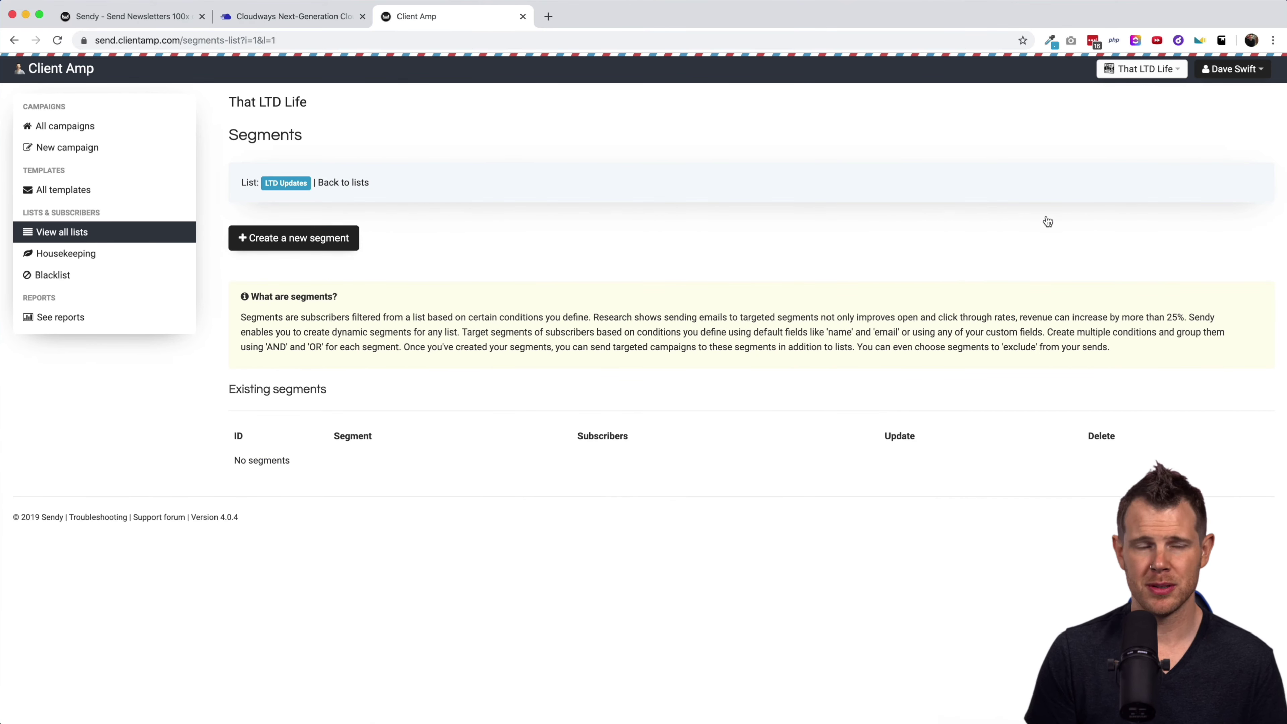
Preview the new segment's condition fields, then go back to the LTD Updates subscriber list.
click(336, 239)
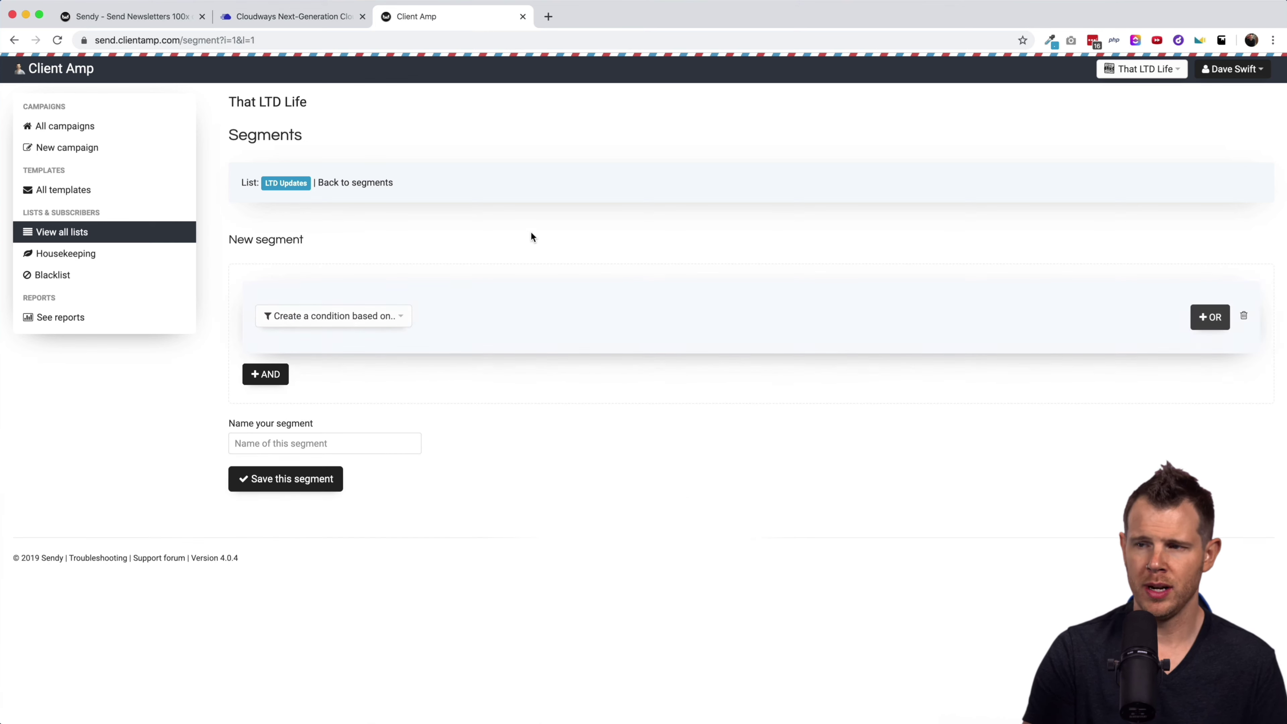
click(342, 317)
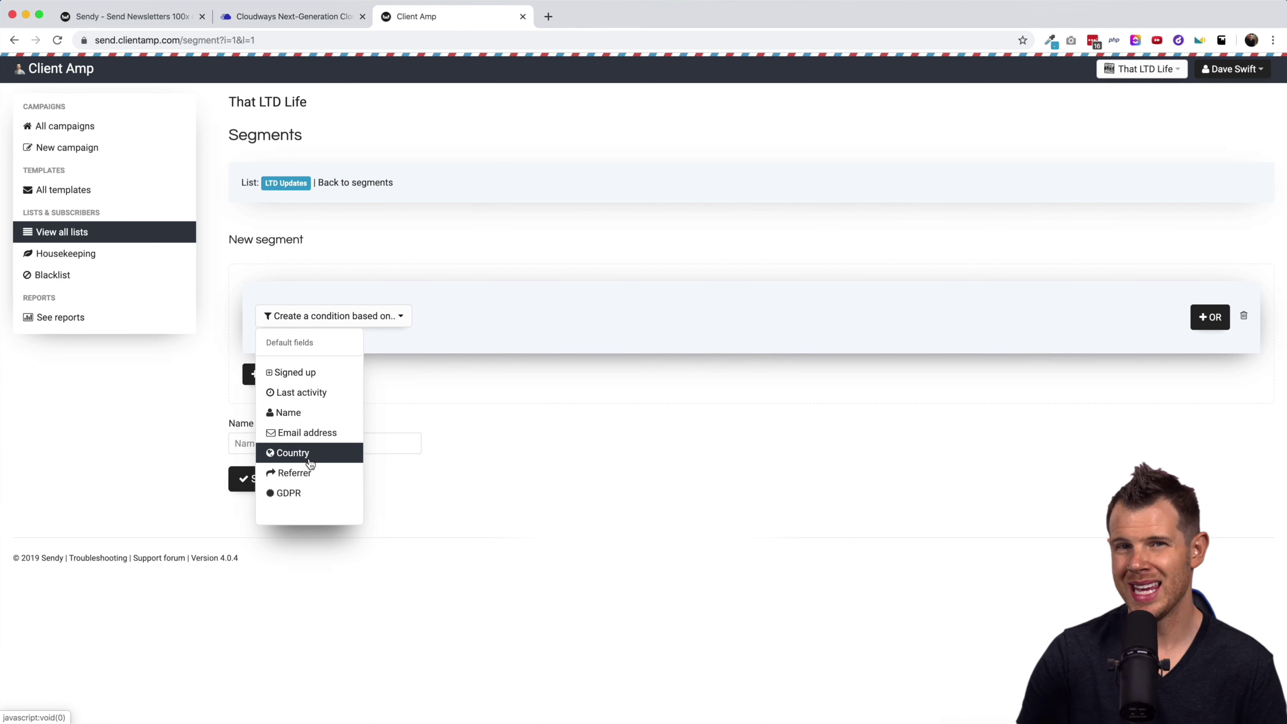
key(super+Left)
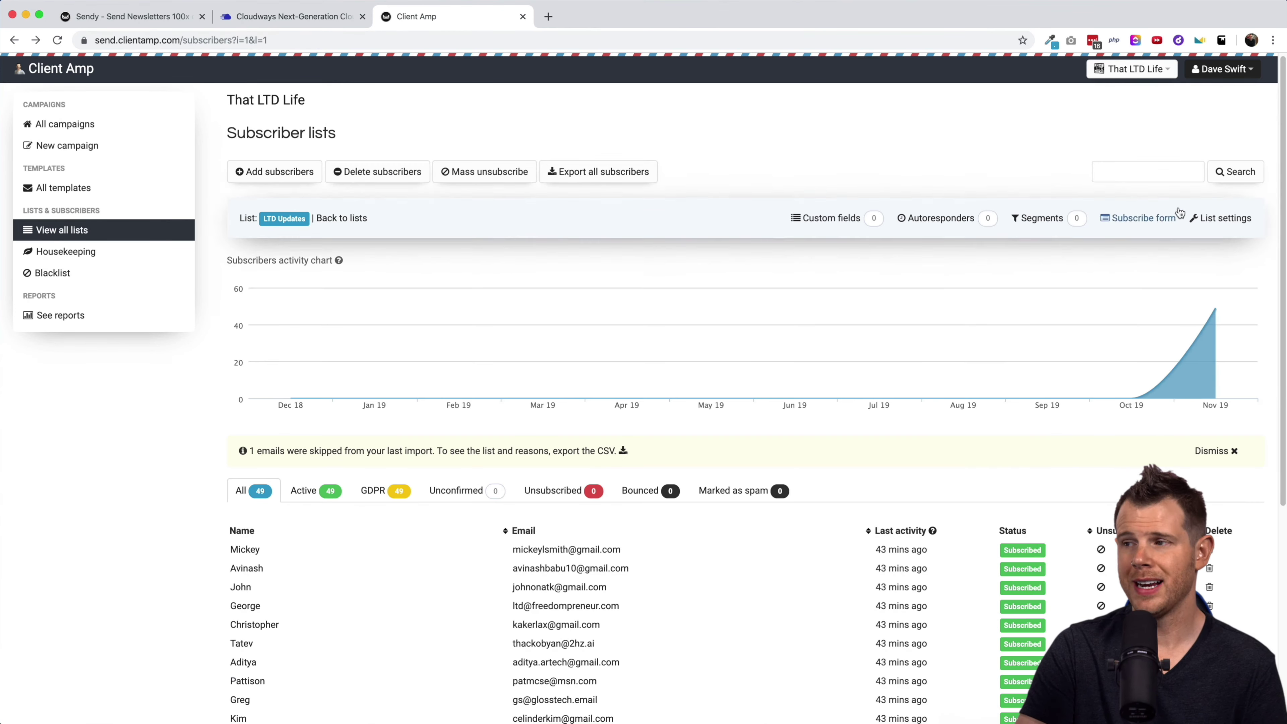
Open LTD Updates list settings and review Single Opt-In, redirect URLs and thank-you email fields.
click(1219, 218)
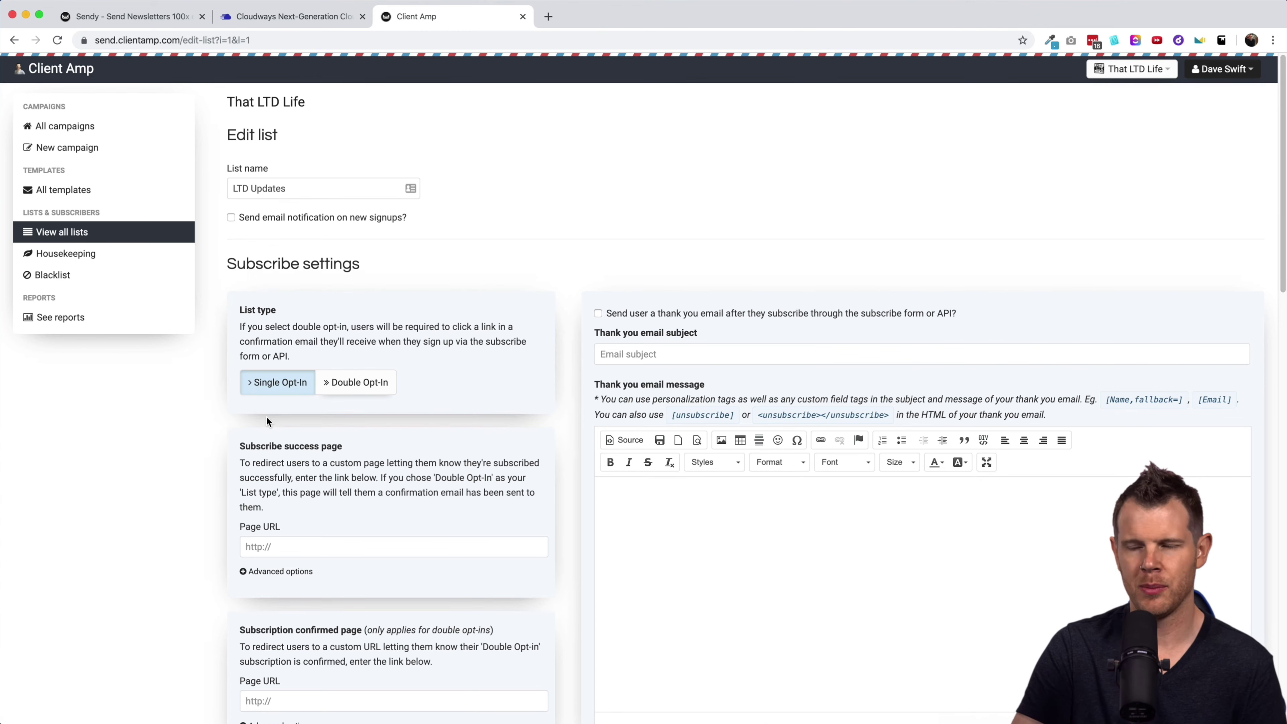
scroll(268, 416, down, 1)
scroll(268, 424, down, 2)
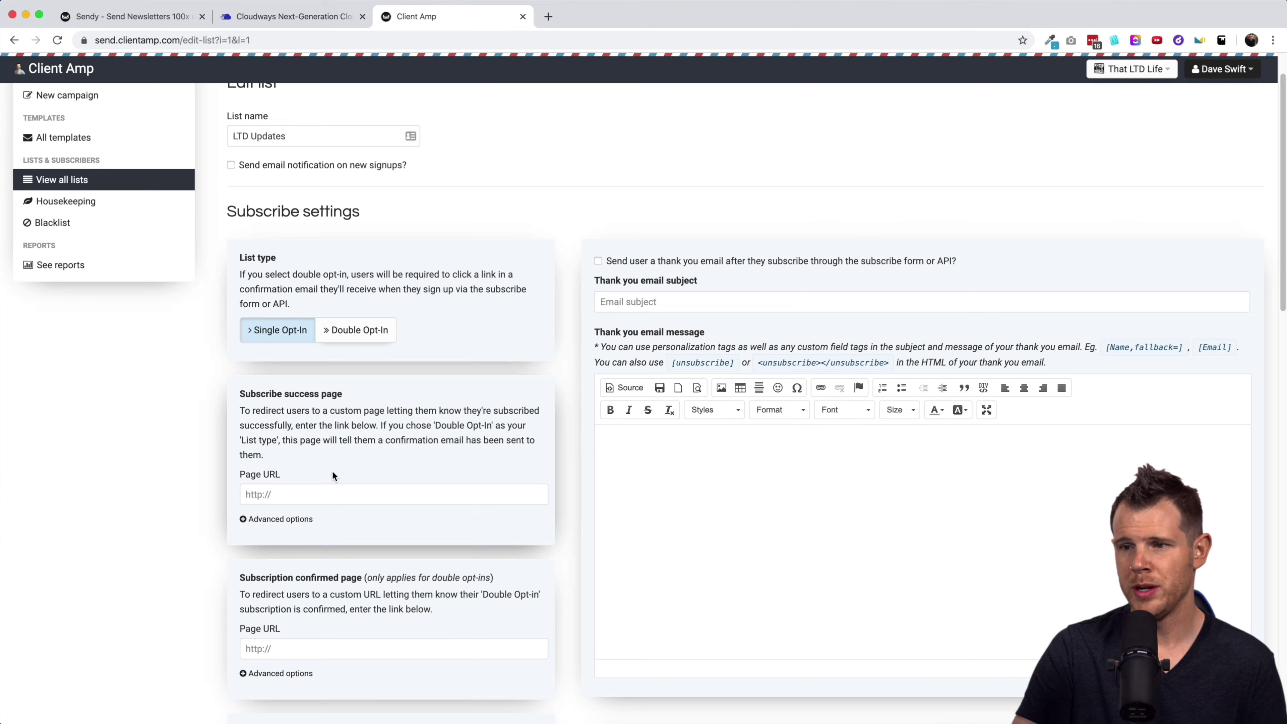
scroll(333, 471, down, 3)
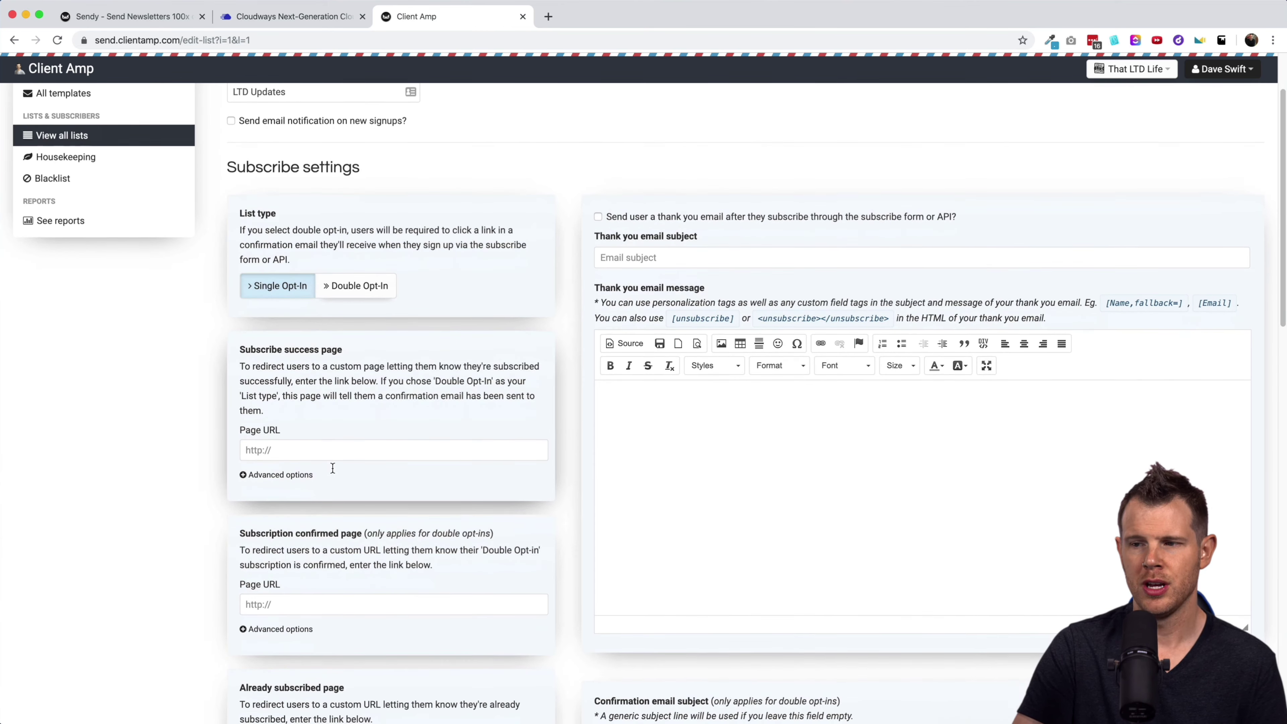
scroll(324, 560, down, 6)
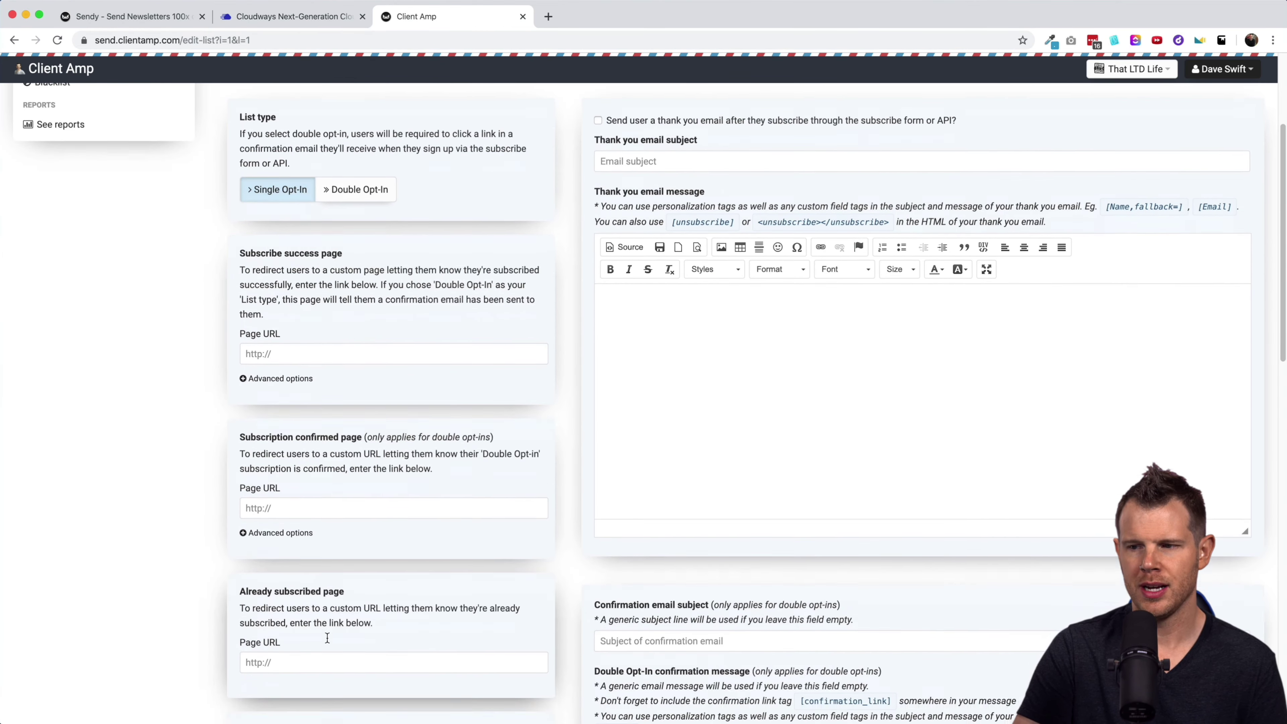
scroll(327, 638, down, 10)
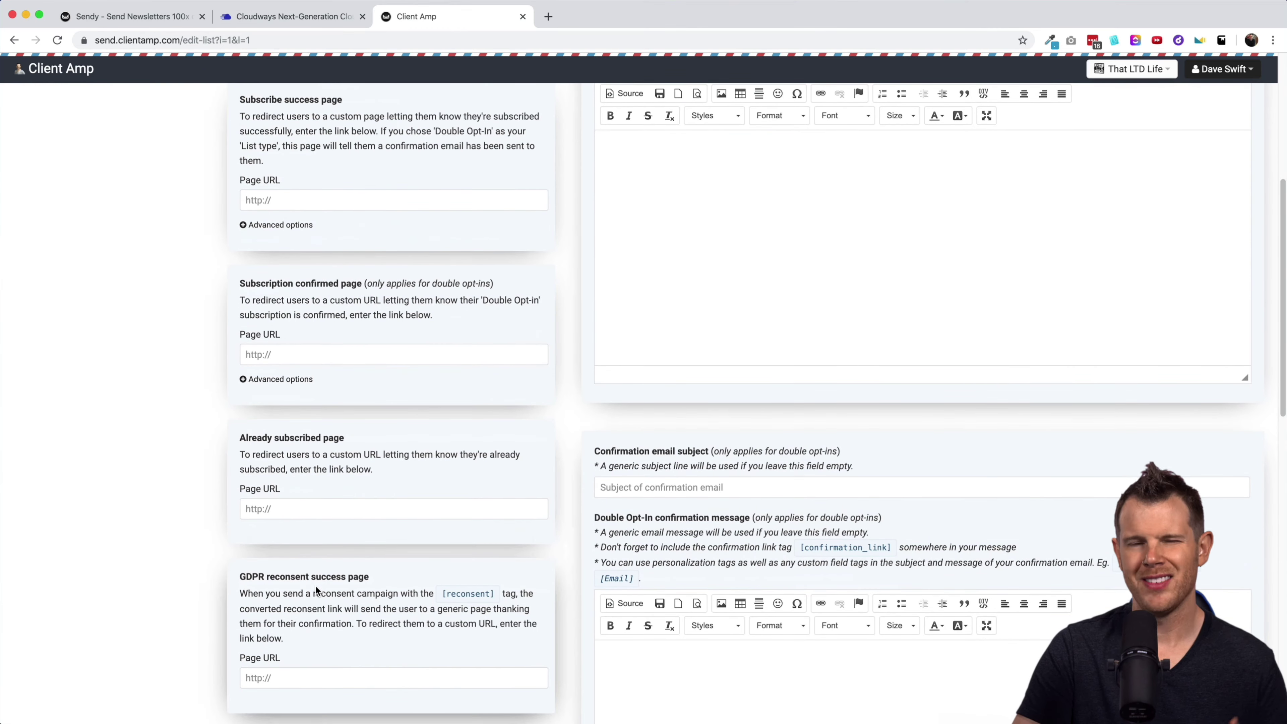
scroll(322, 555, down, 1)
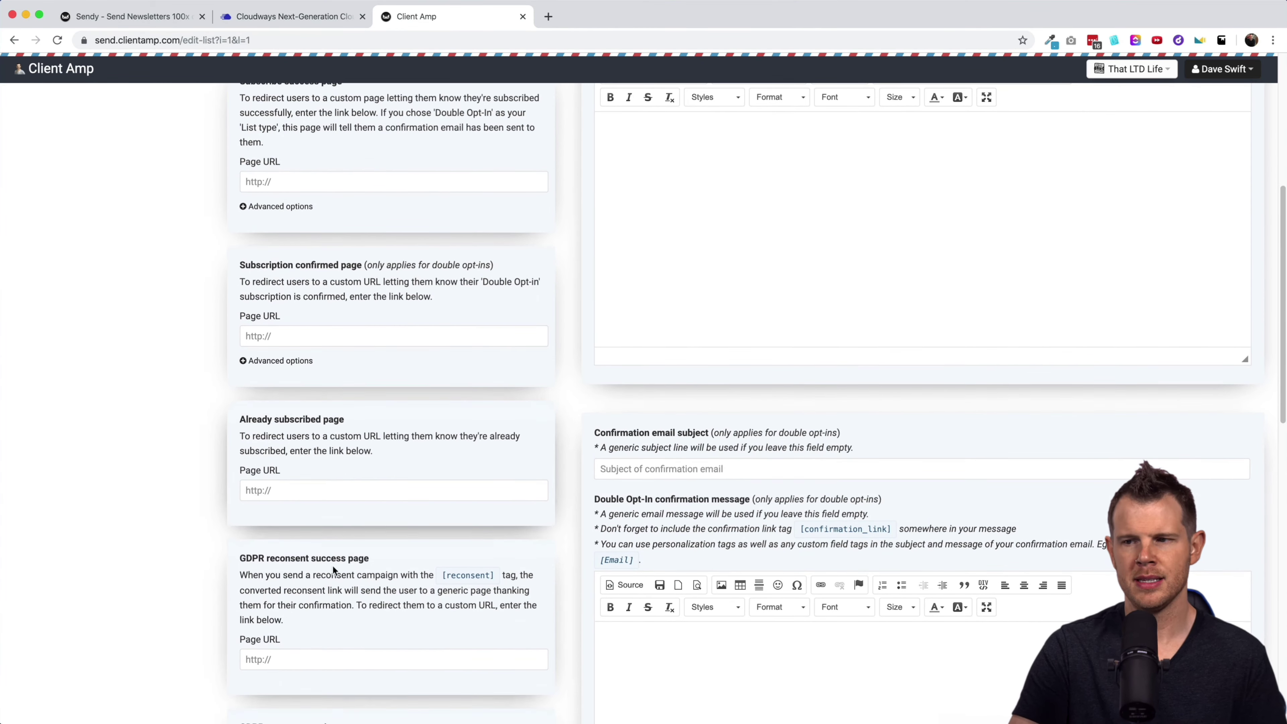
scroll(347, 497, down, 1)
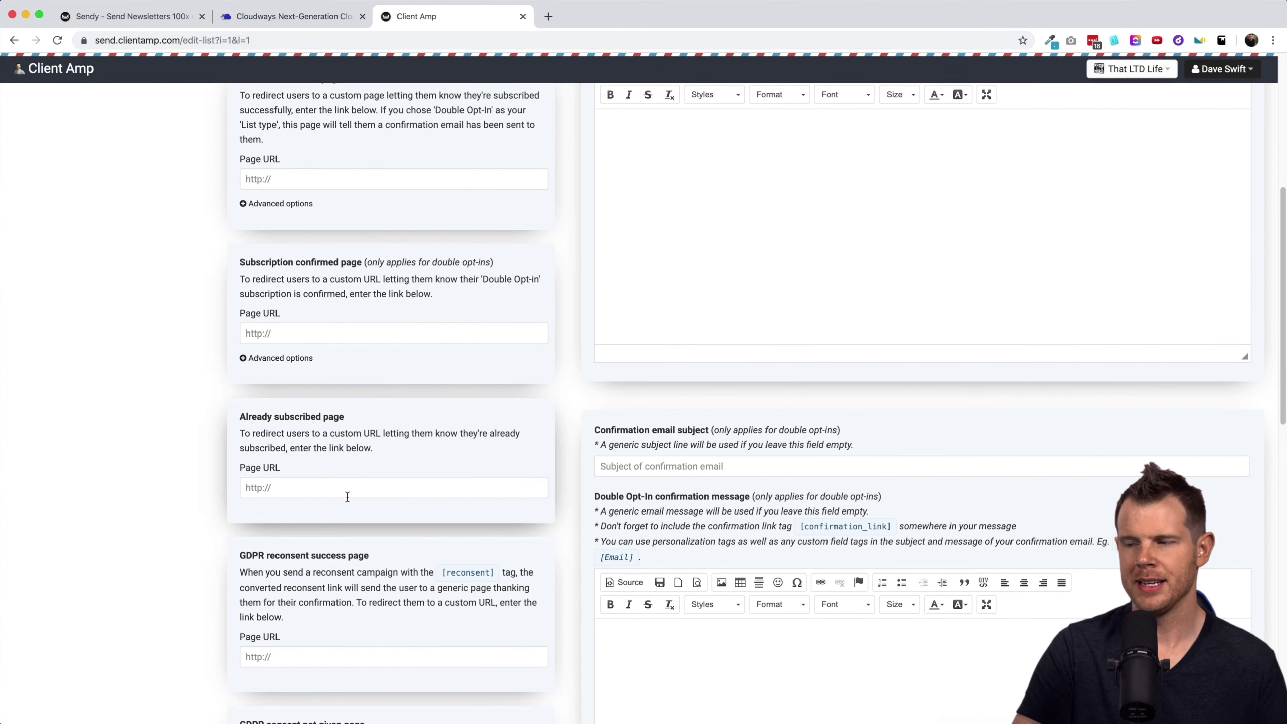
scroll(347, 497, down, 5)
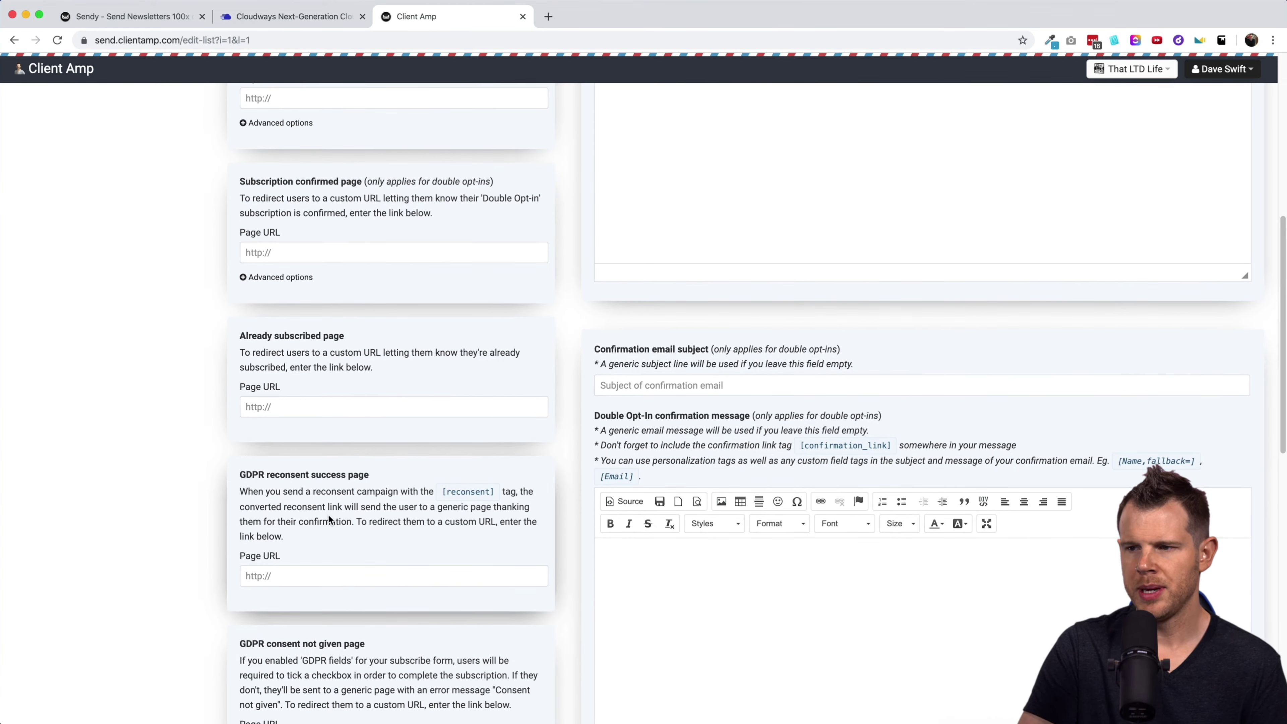
scroll(329, 518, down, 8)
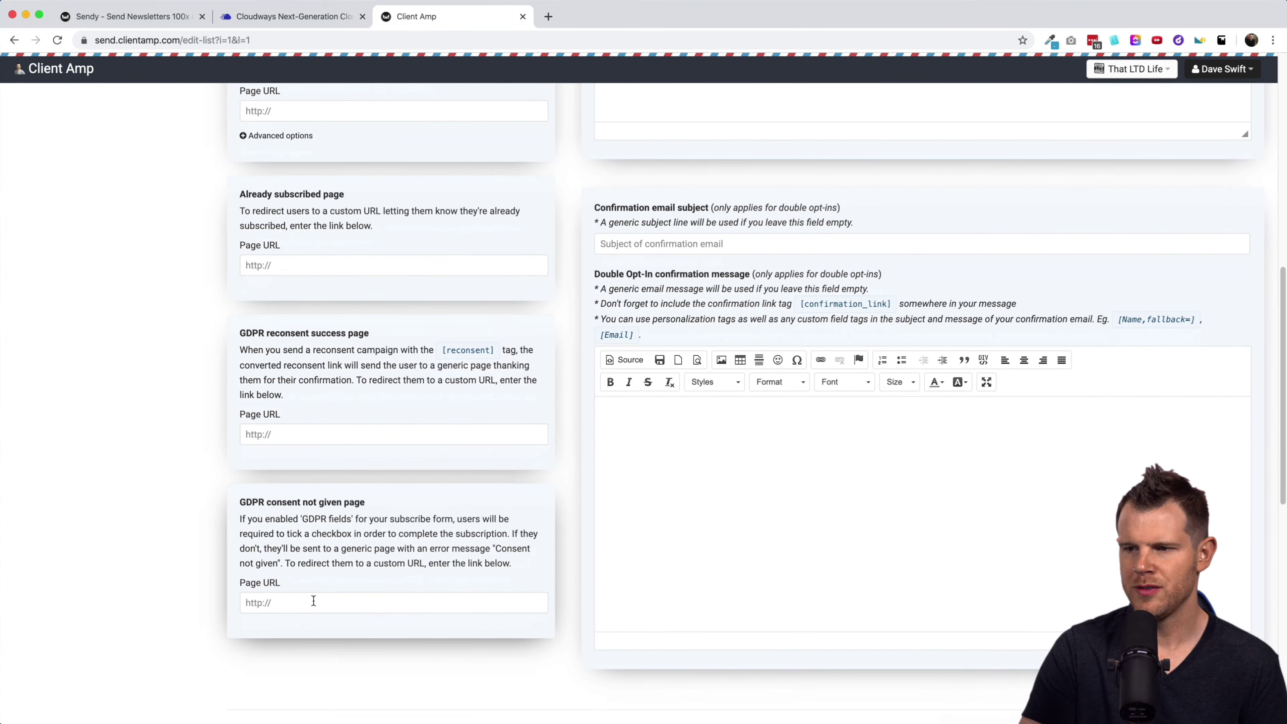
scroll(399, 518, up, 20)
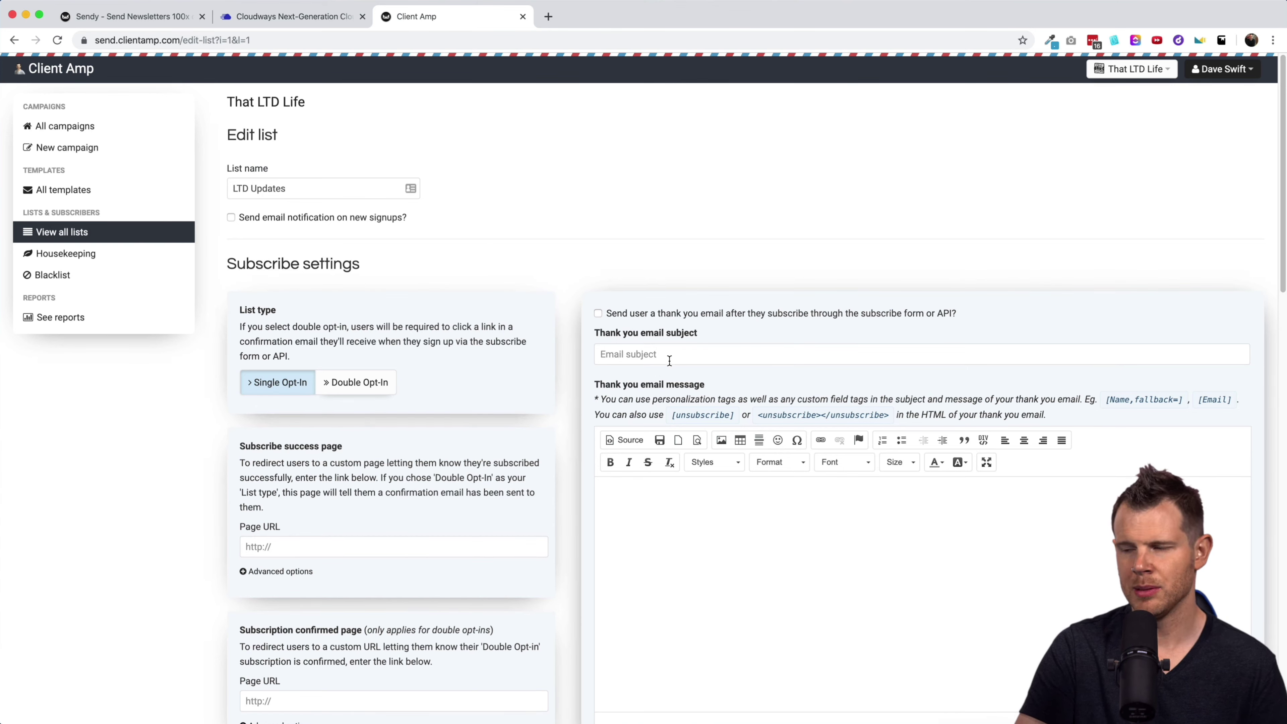
Highlight the [unsubscribe] tag in the unsubscribe settings help text and scroll onward.
drag(672, 414, 734, 415)
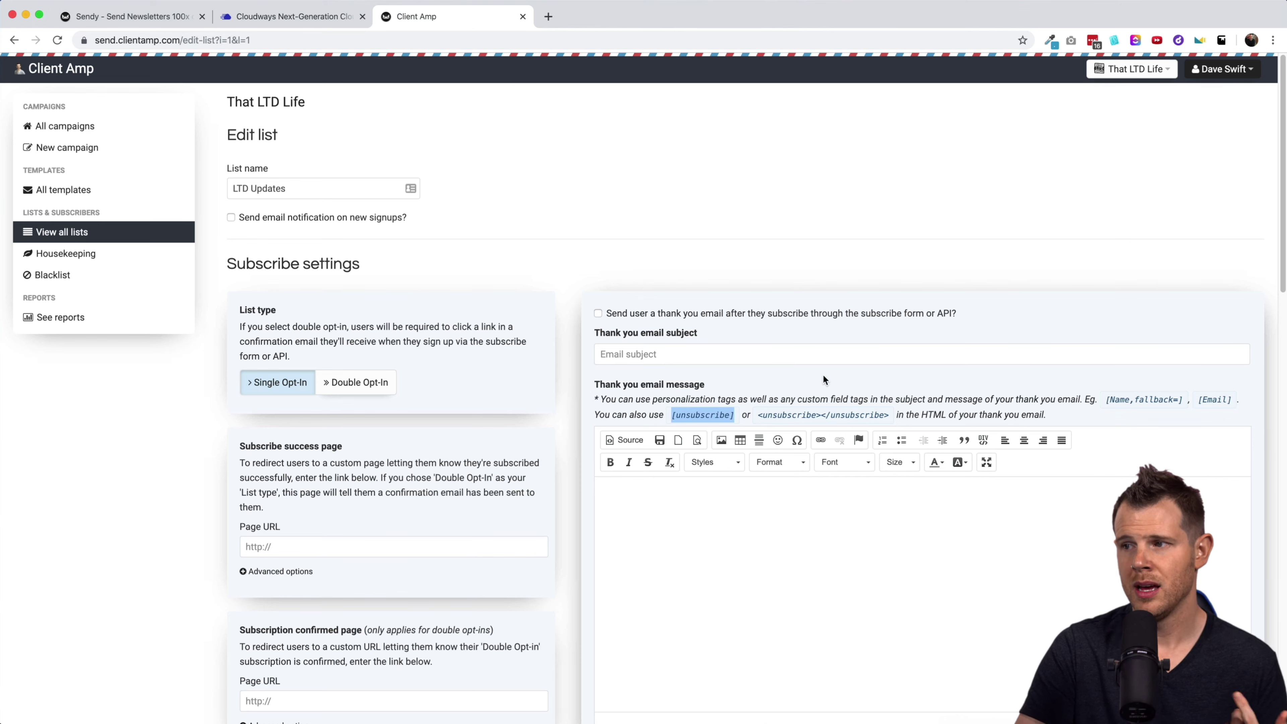
drag(889, 415, 757, 415)
scroll(755, 512, down, 5)
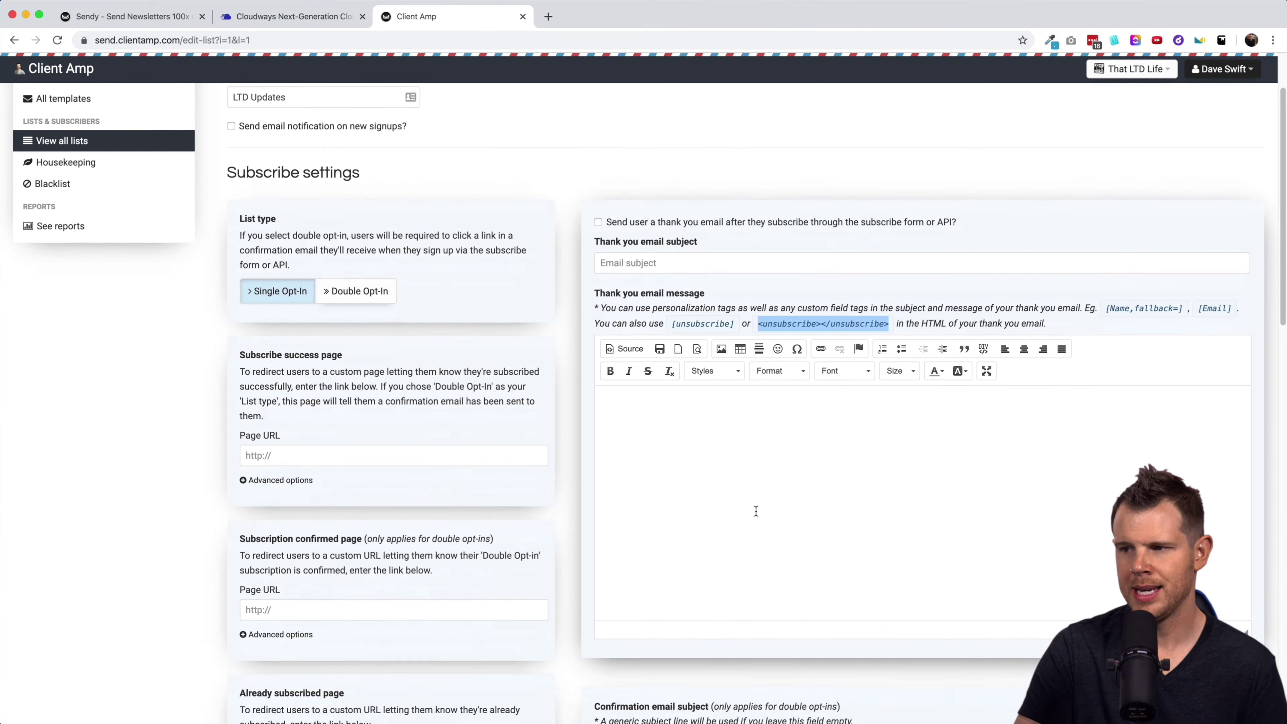
scroll(654, 595, down, 3)
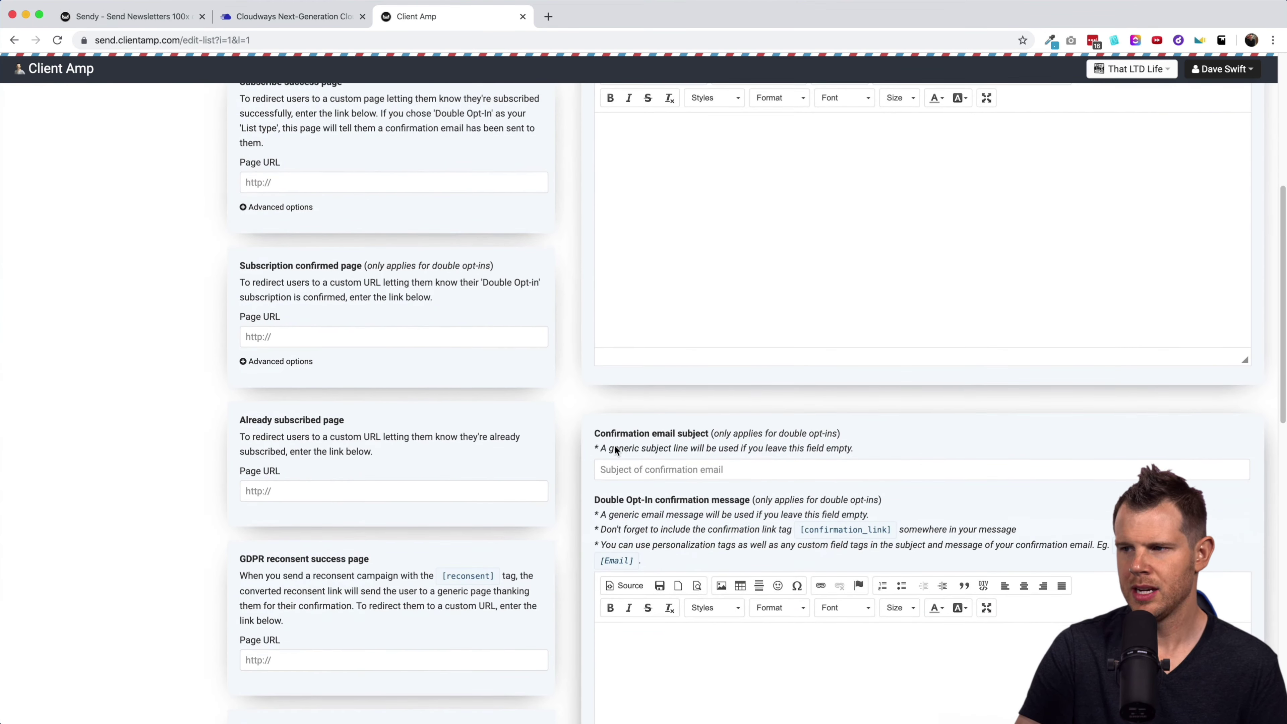
scroll(692, 544, down, 1)
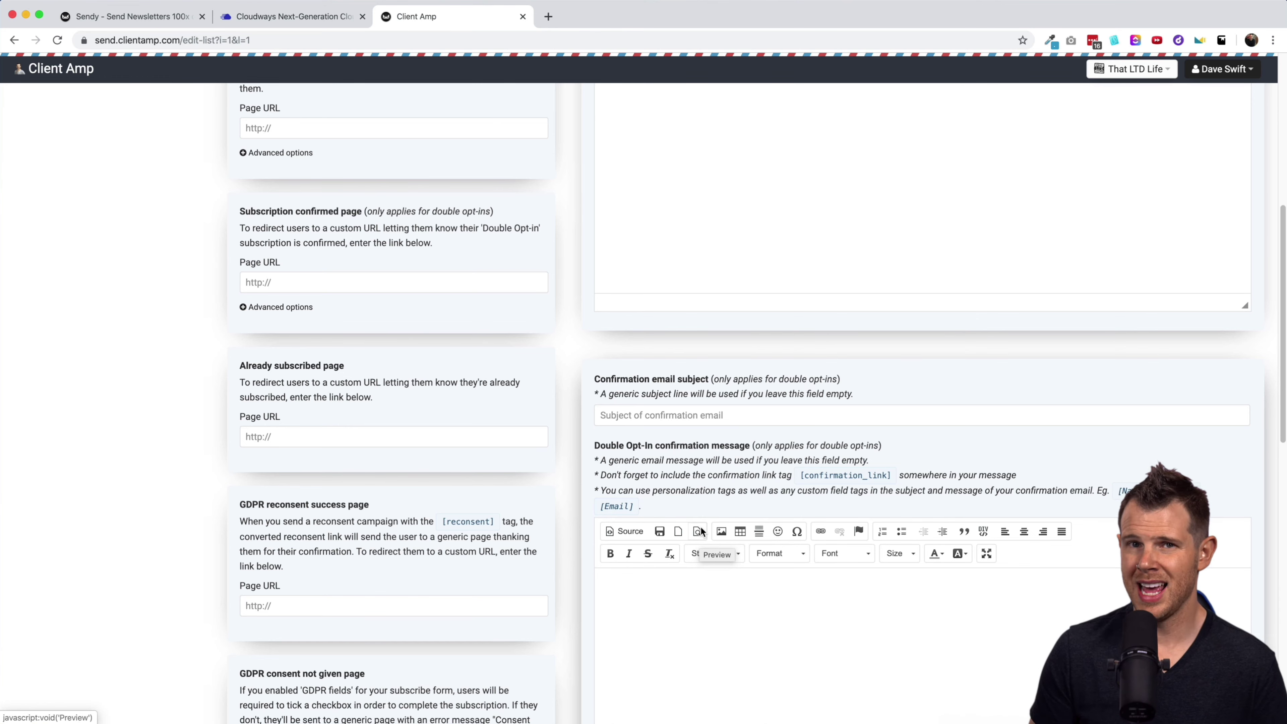
scroll(790, 406, down, 6)
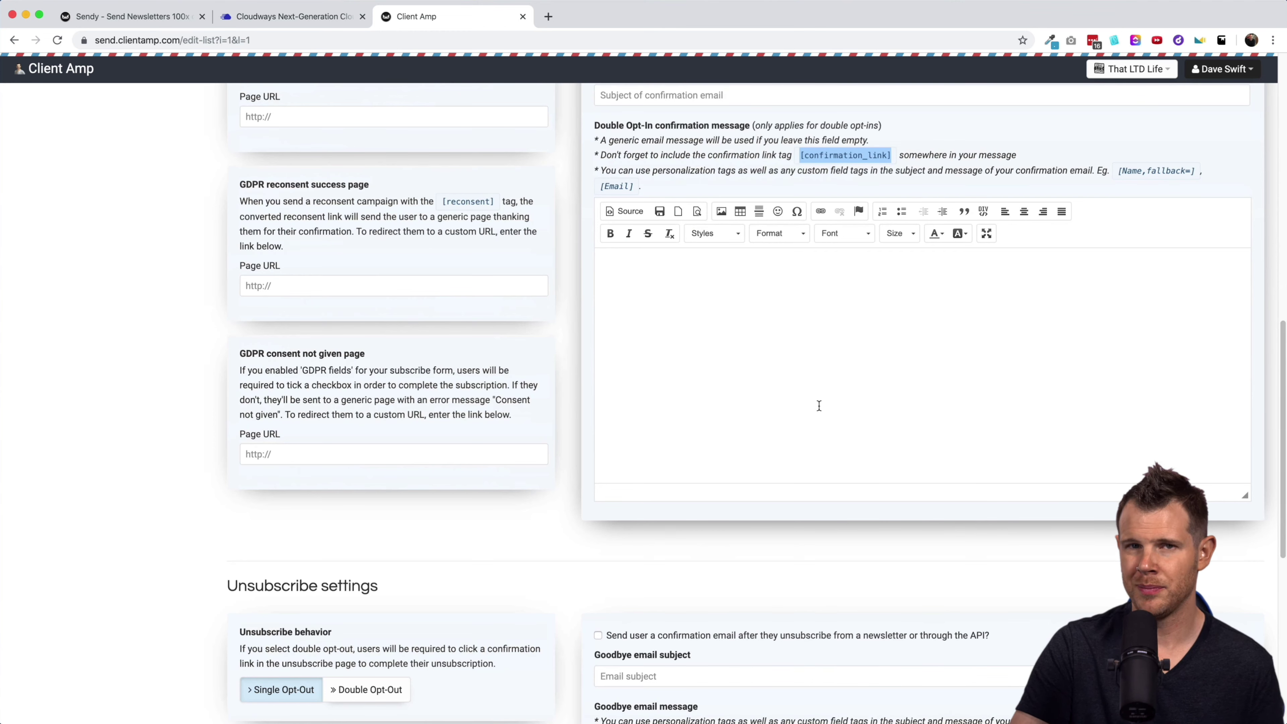
scroll(829, 410, down, 3)
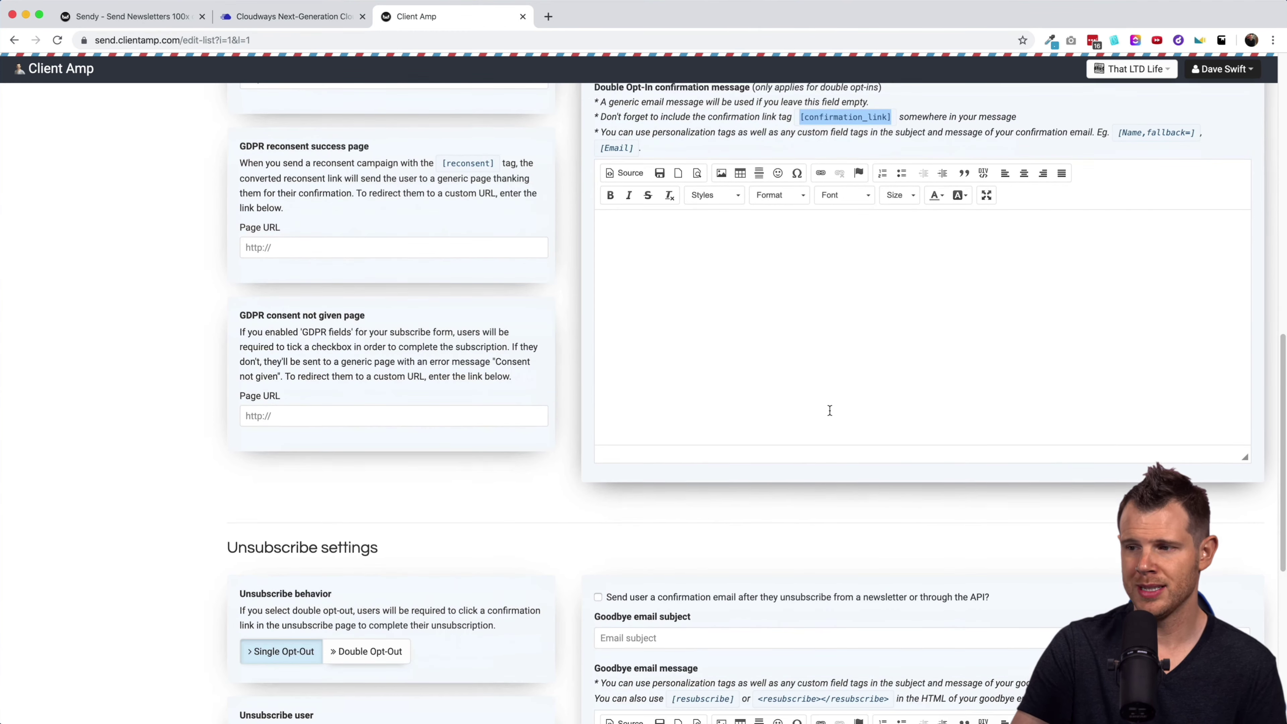
scroll(713, 537, down, 4)
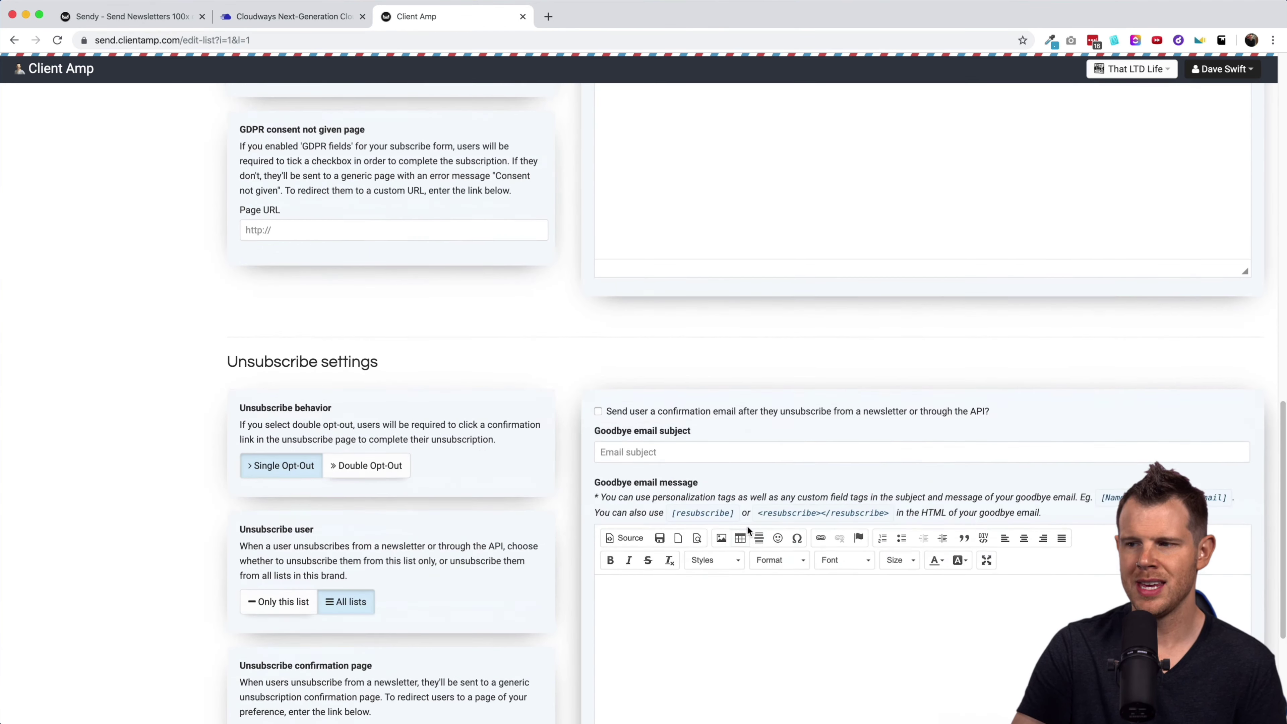
Highlight the <resubscribe></resubscribe> tag, review Single Opt-Out, then return to the subscriber list.
click(765, 513)
scroll(768, 472, down, 1)
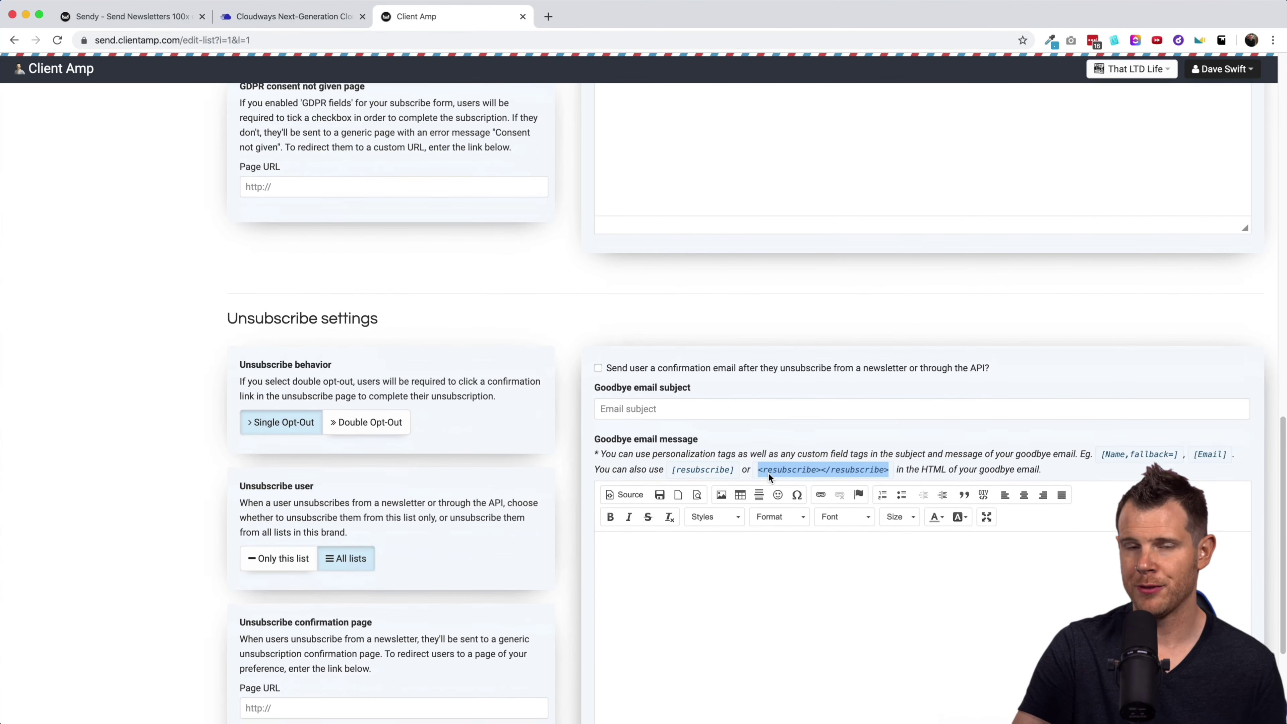
scroll(768, 477, down, 3)
scroll(769, 474, down, 1)
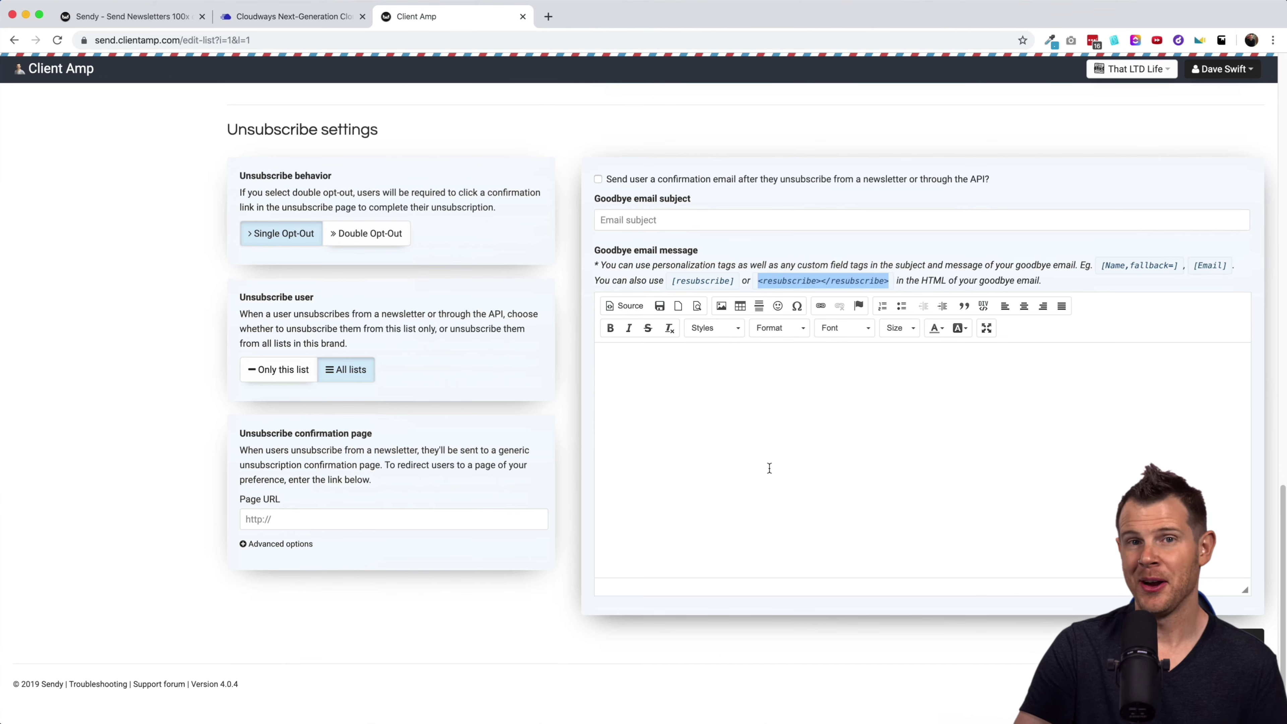
scroll(783, 448, up, 5)
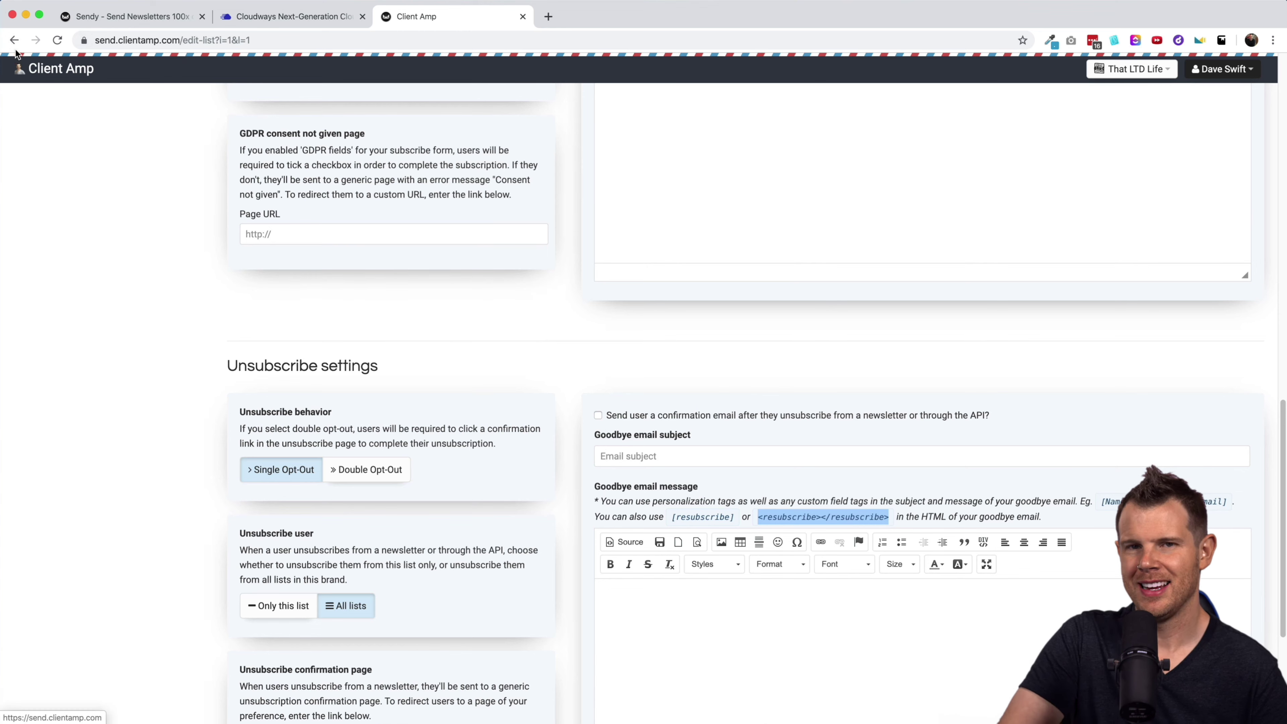
scroll(584, 381, up, 15)
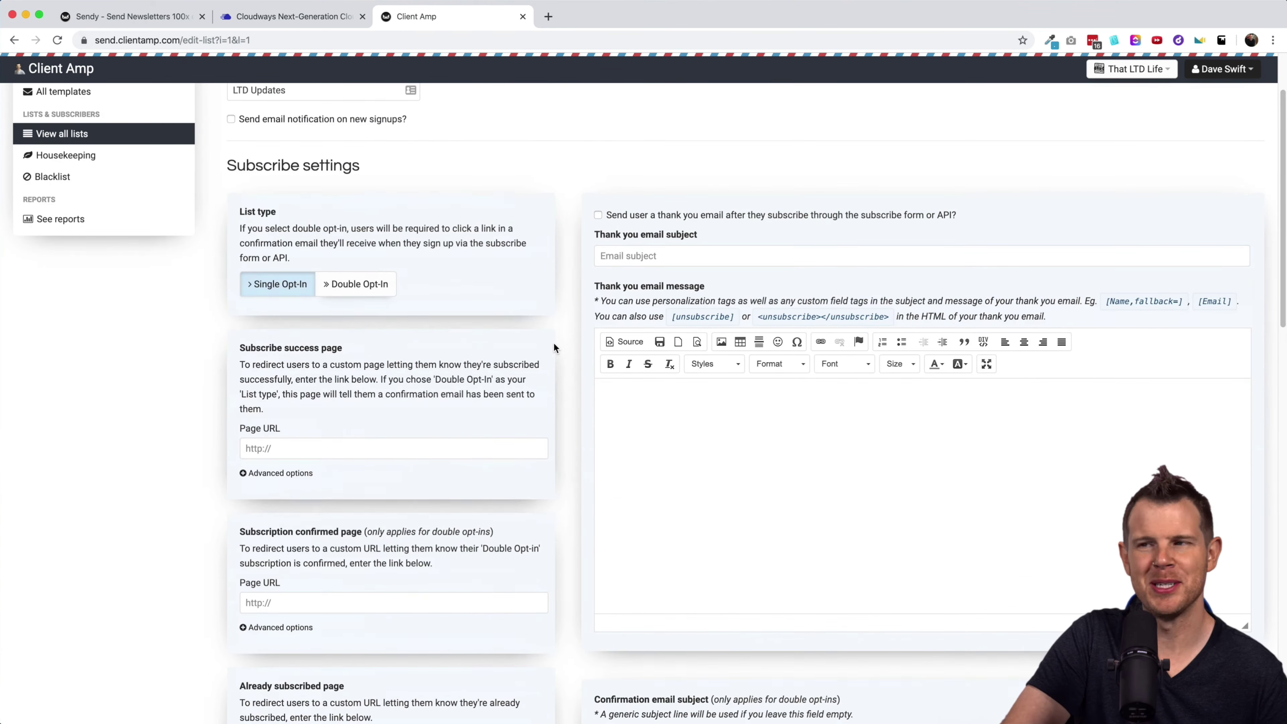
click(14, 40)
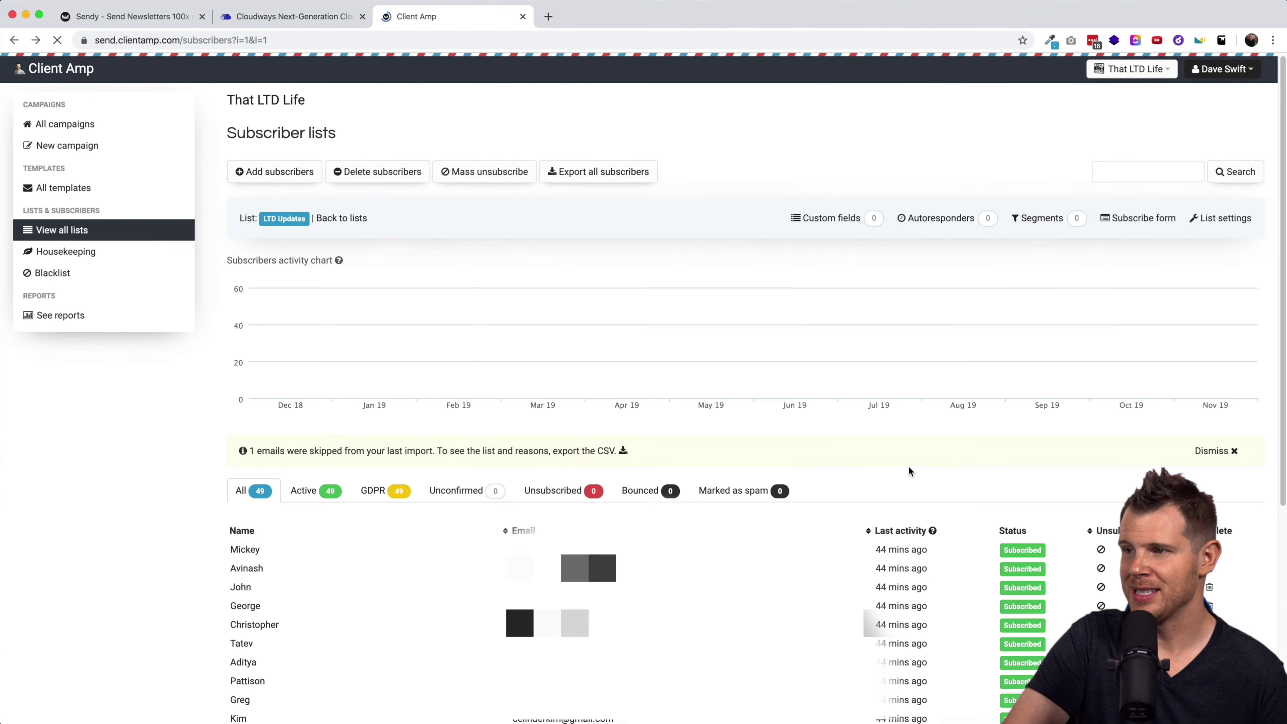